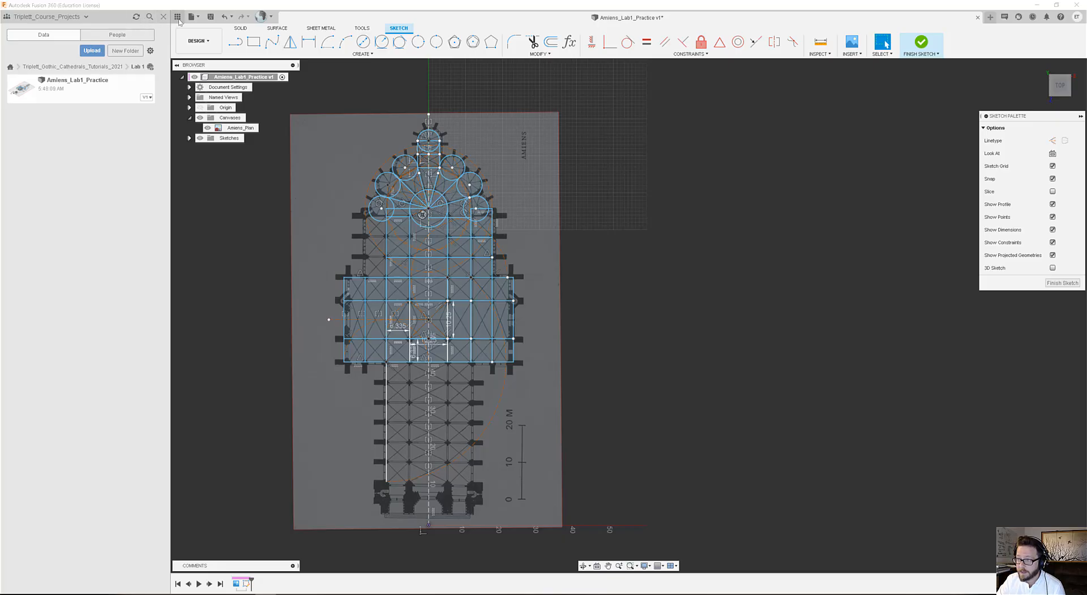
# Switch to the Course_Projects team and open the Lab 1 folder of the Gothic_Cathedrals_Tutorials_2021 project.
pyautogui.click(66, 18)
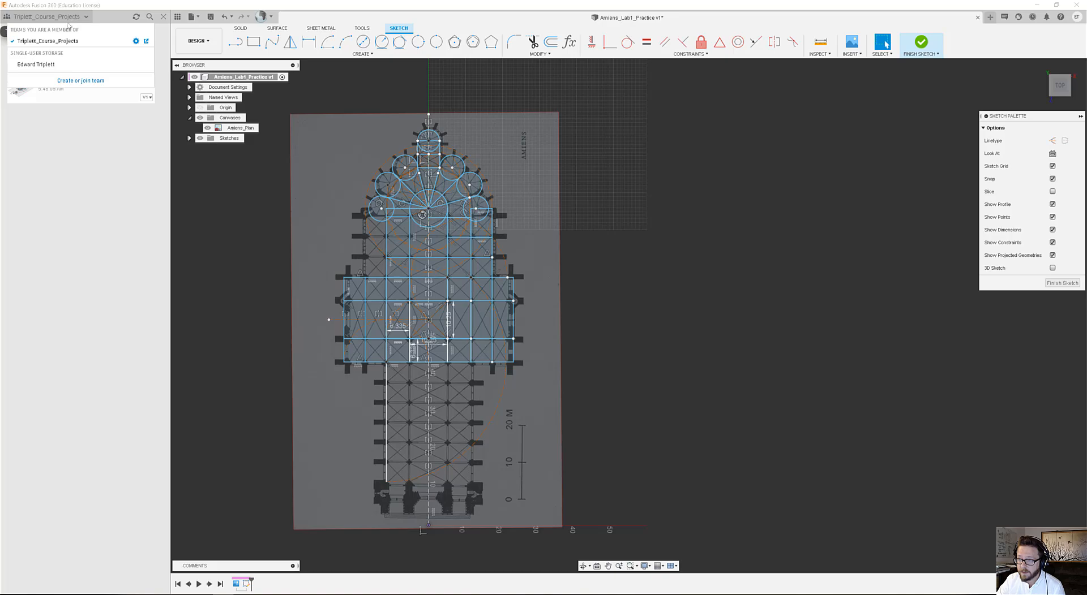
pyautogui.click(68, 41)
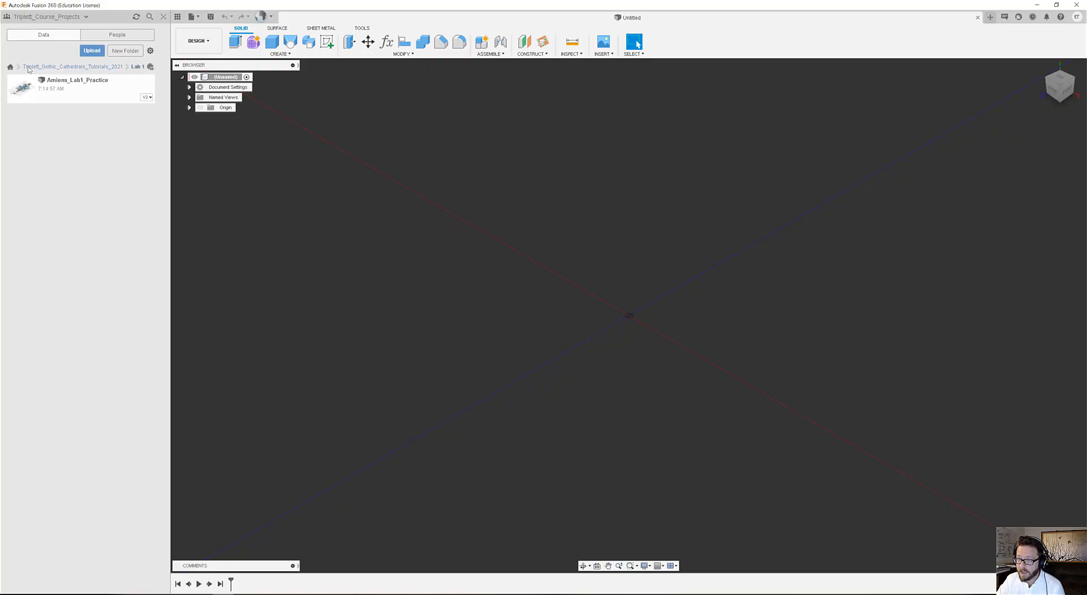
pyautogui.click(10, 68)
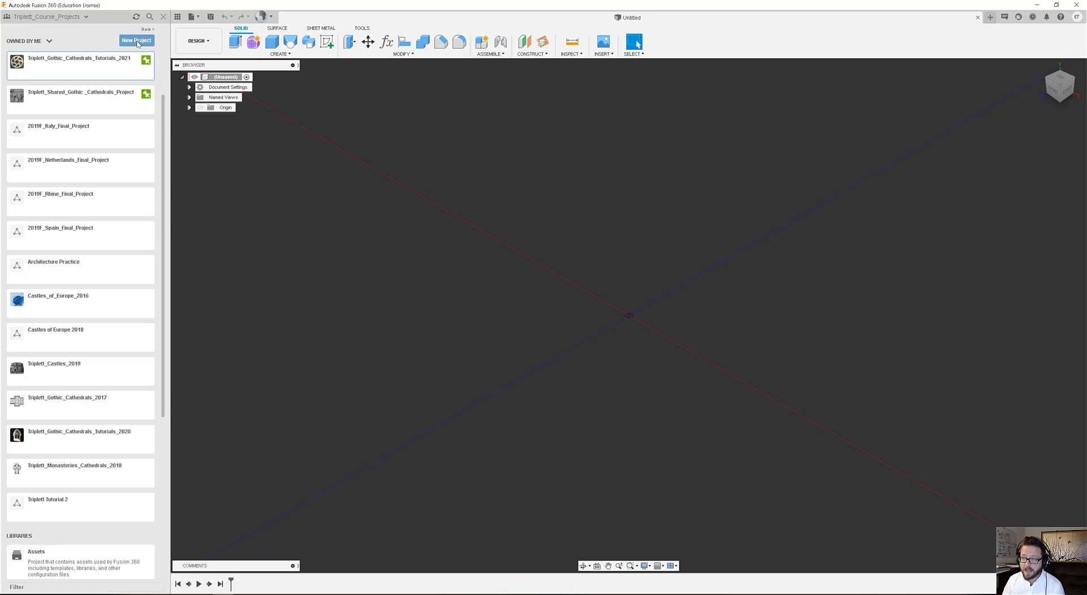
pyautogui.click(78, 69)
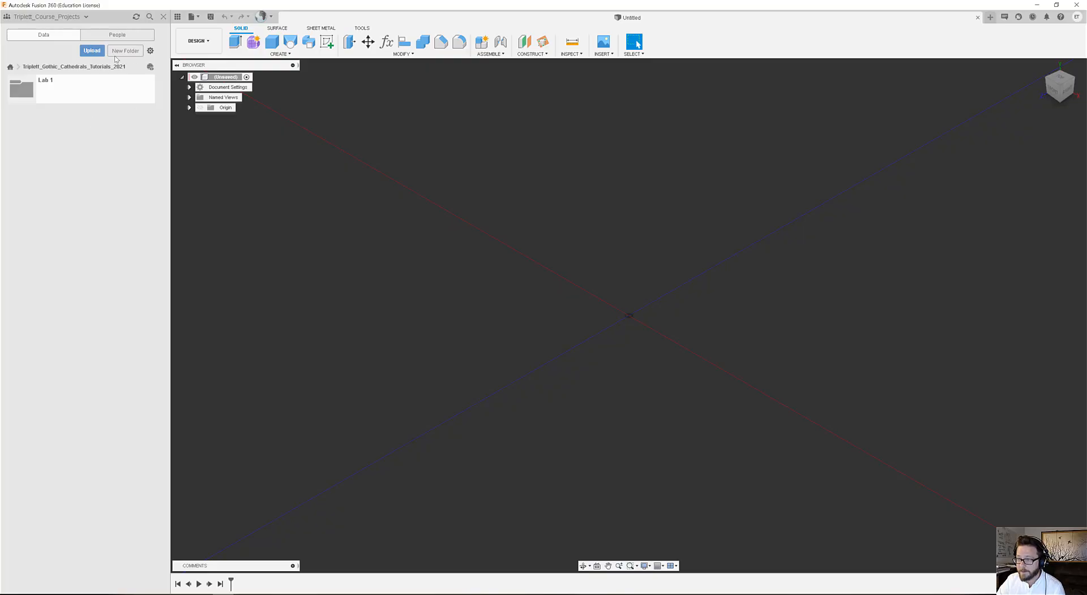
pyautogui.click(37, 86)
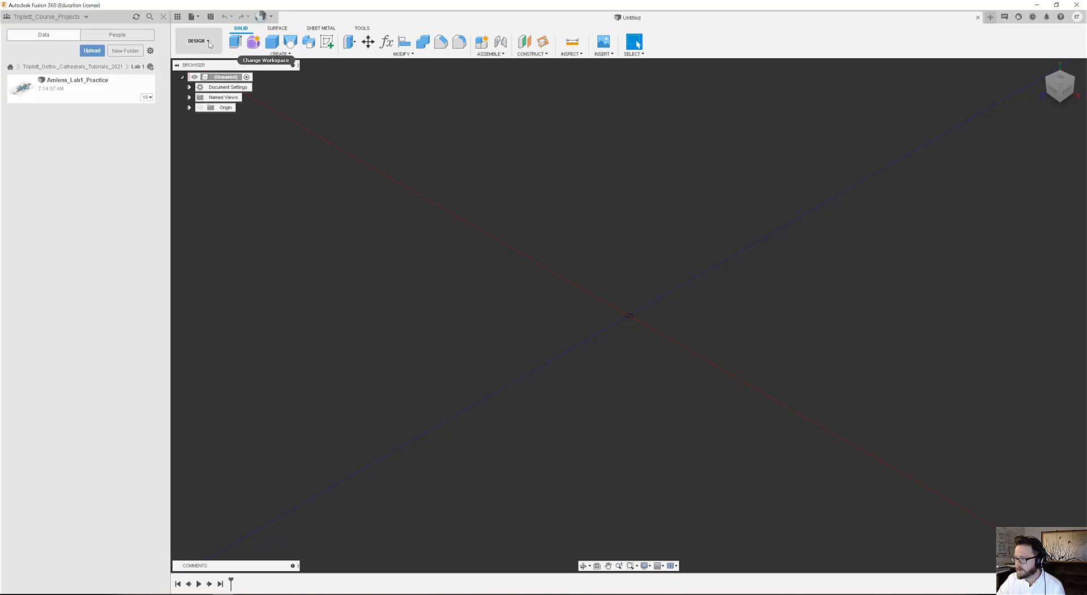
pyautogui.scroll(-10, 585, 305)
pyautogui.scroll(-4, 585, 304)
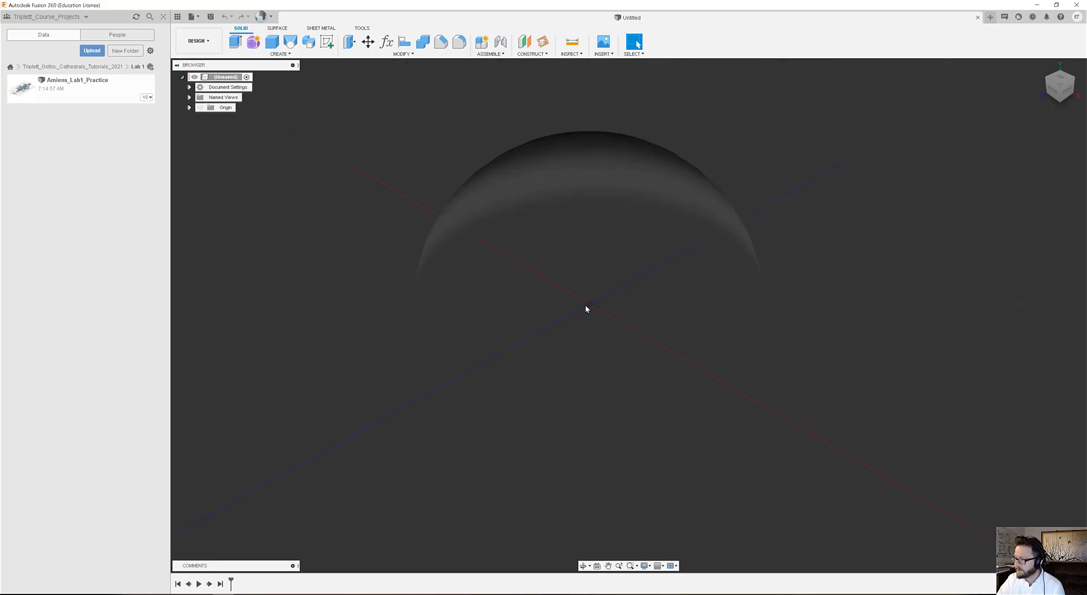
pyautogui.scroll(4, 585, 305)
pyautogui.moveTo(614, 266); pyautogui.dragTo(613, 285, button='middle')
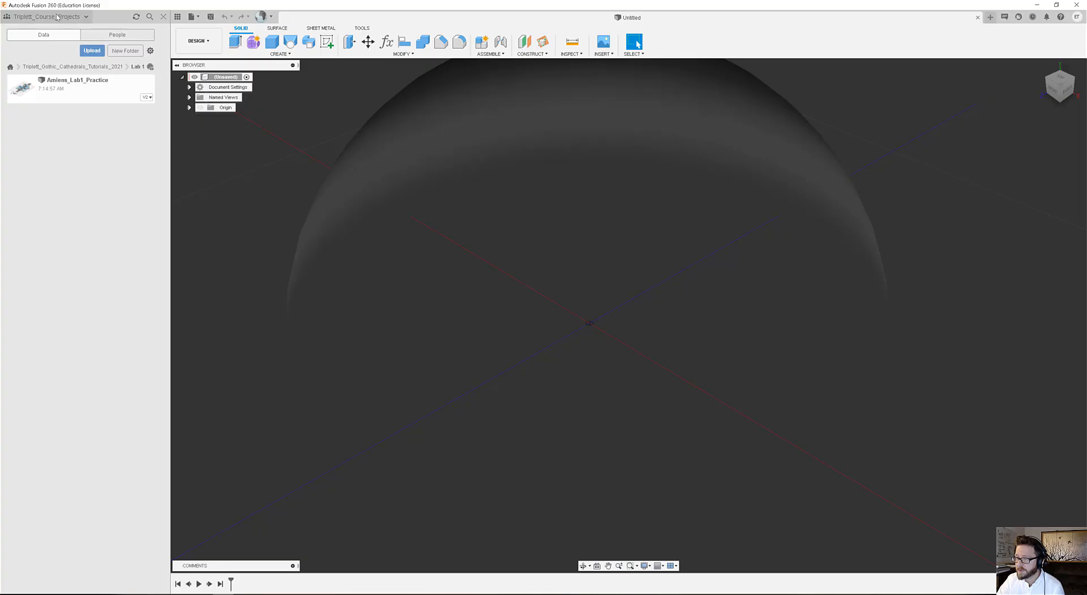
pyautogui.click(1078, 17)
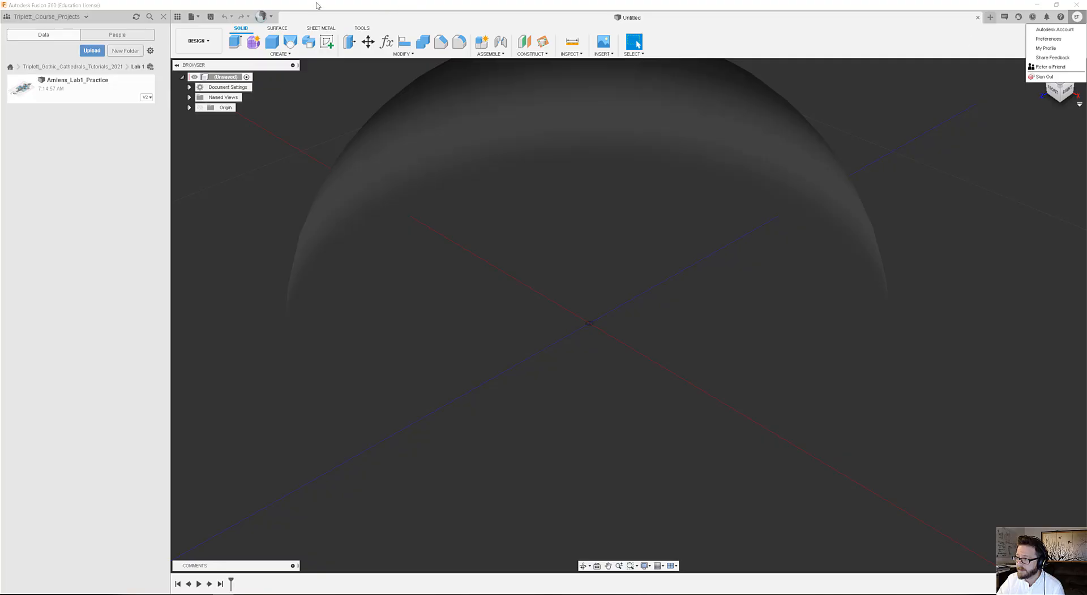
pyautogui.click(660, 19)
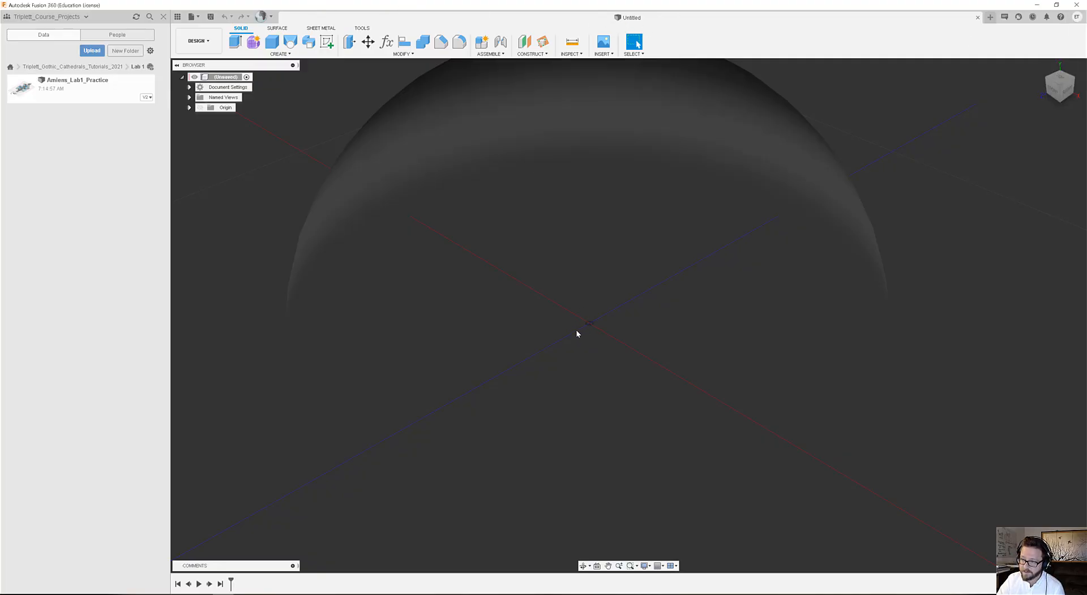
pyautogui.moveTo(622, 303); pyautogui.dragTo(589, 310, button='middle')
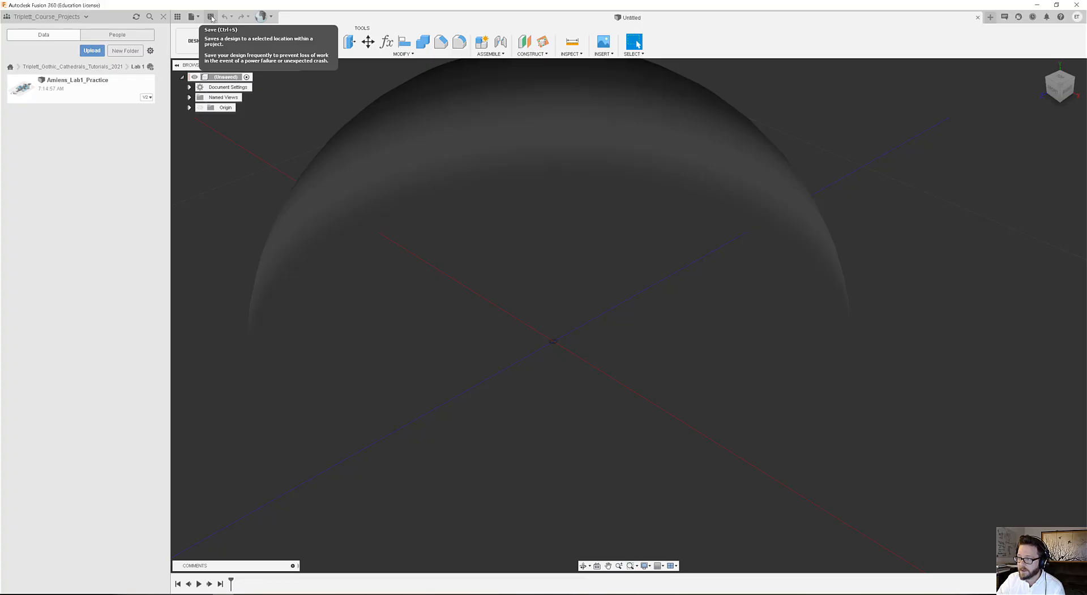
# Save the untitled design in the Lab 1 folder, naming it with the author's surname followed by _Tutorial_Practice_Lab1.
pyautogui.click(212, 17)
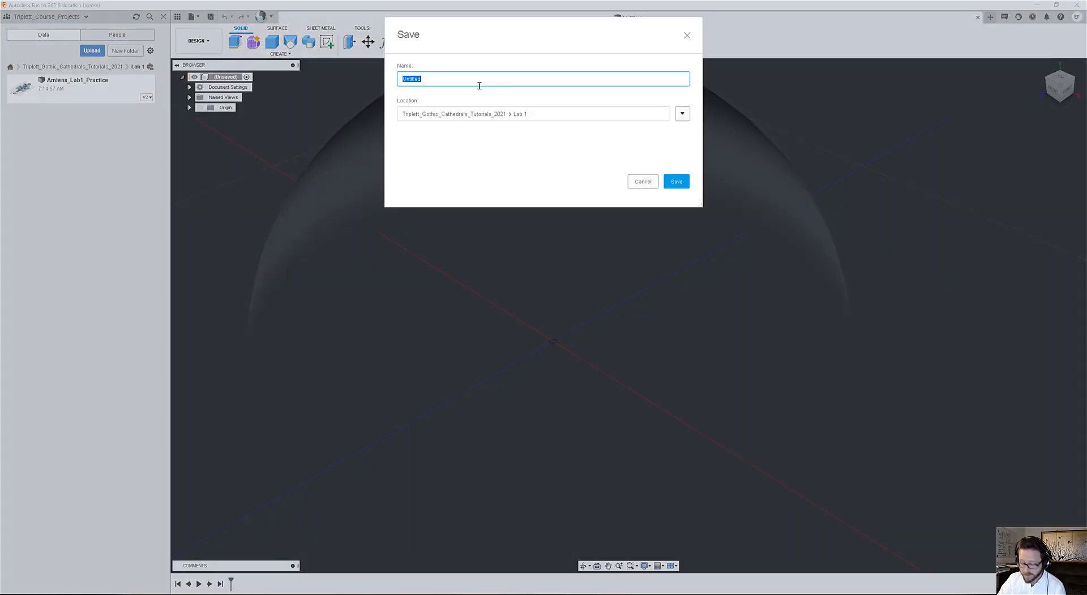
pyautogui.write('Tu')
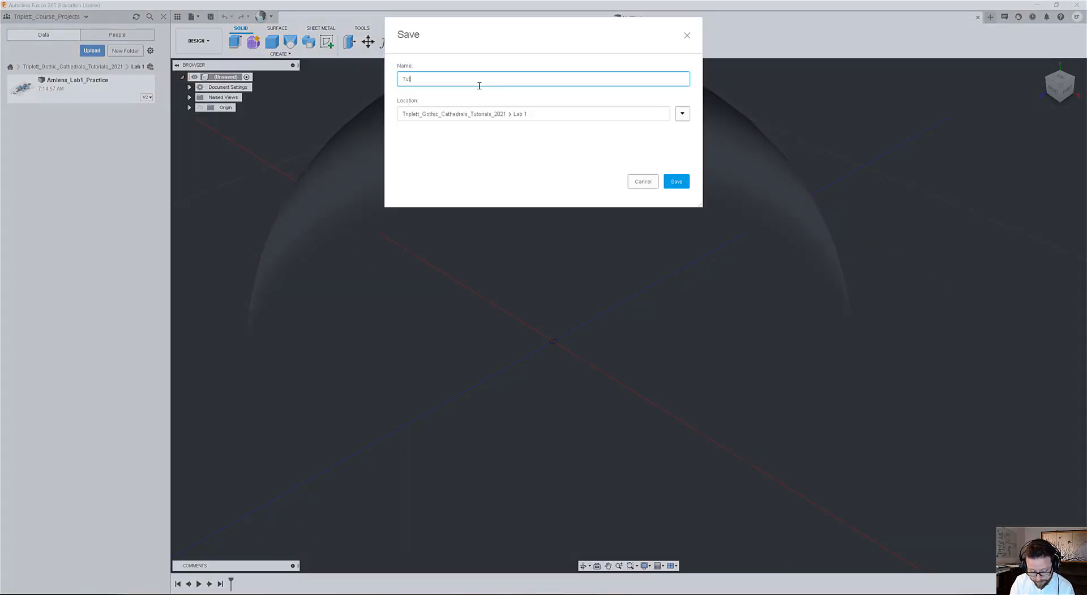
pyautogui.press('BackSpace')
pyautogui.press('BackSpace')
pyautogui.press('BackSpace')
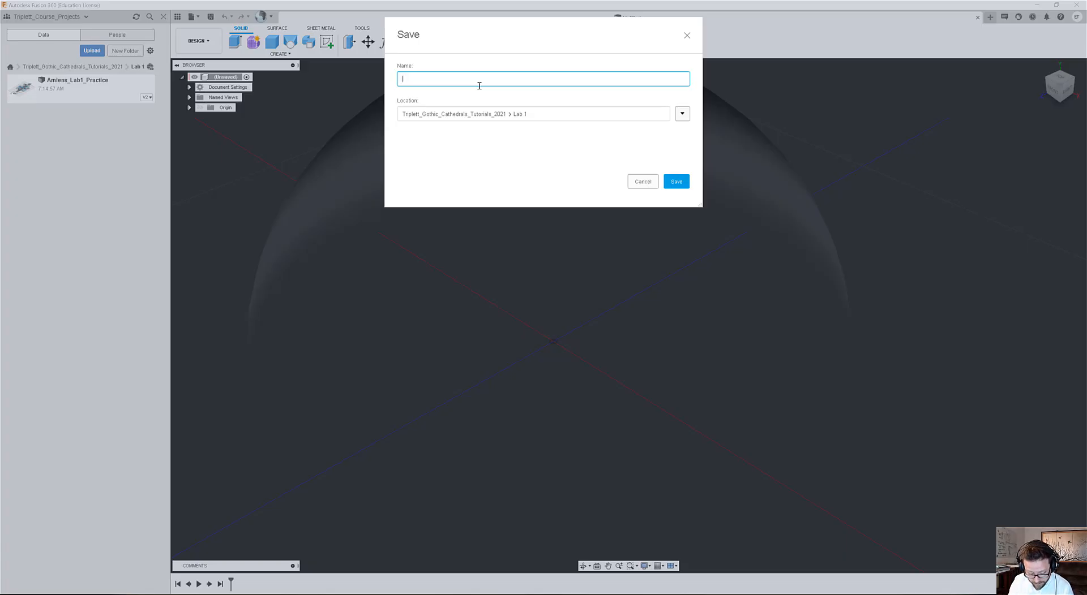
pyautogui.write('Triplett')
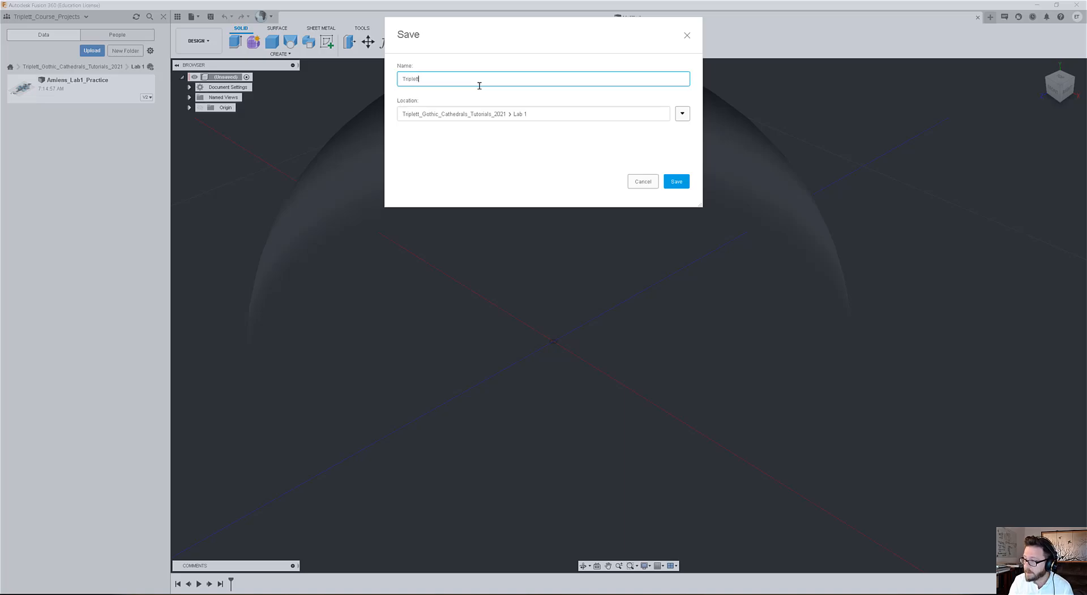
pyautogui.write('_Tu')
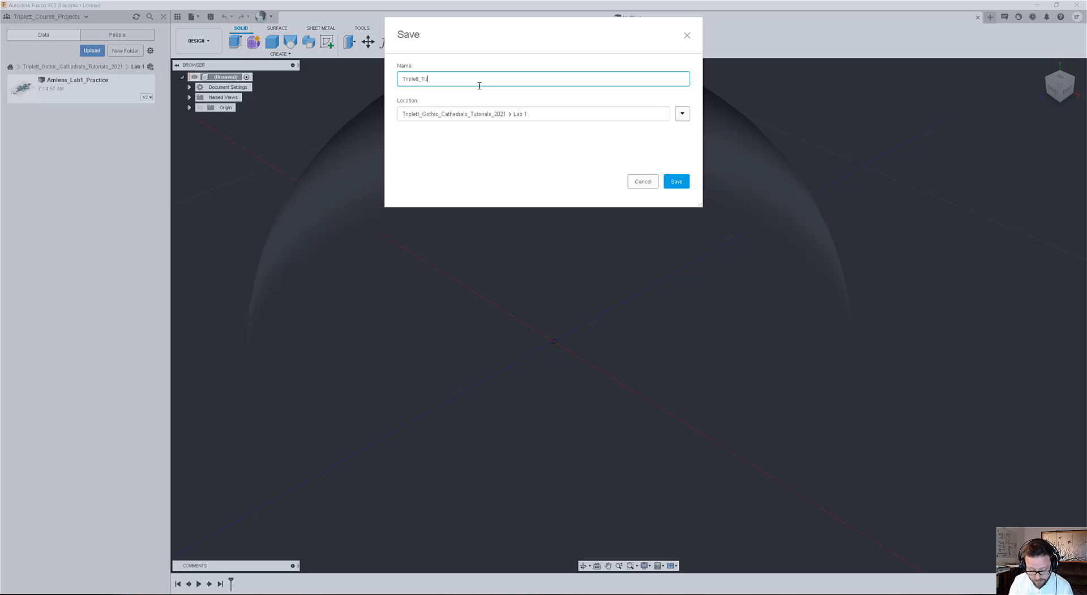
pyautogui.write('torial_Practice')
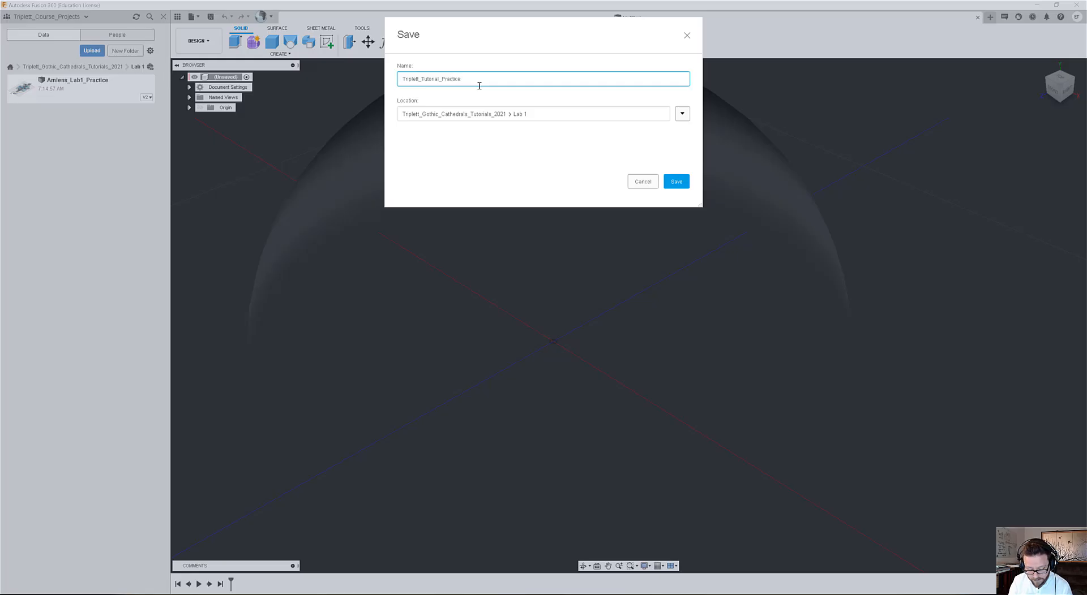
pyautogui.write('_Lab1')
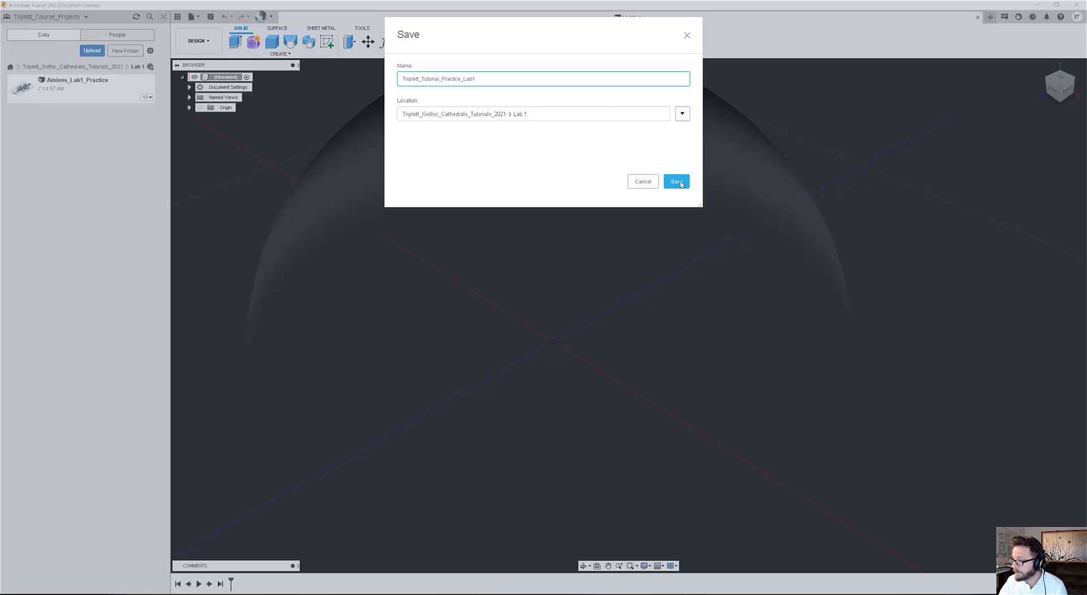
pyautogui.click(676, 182)
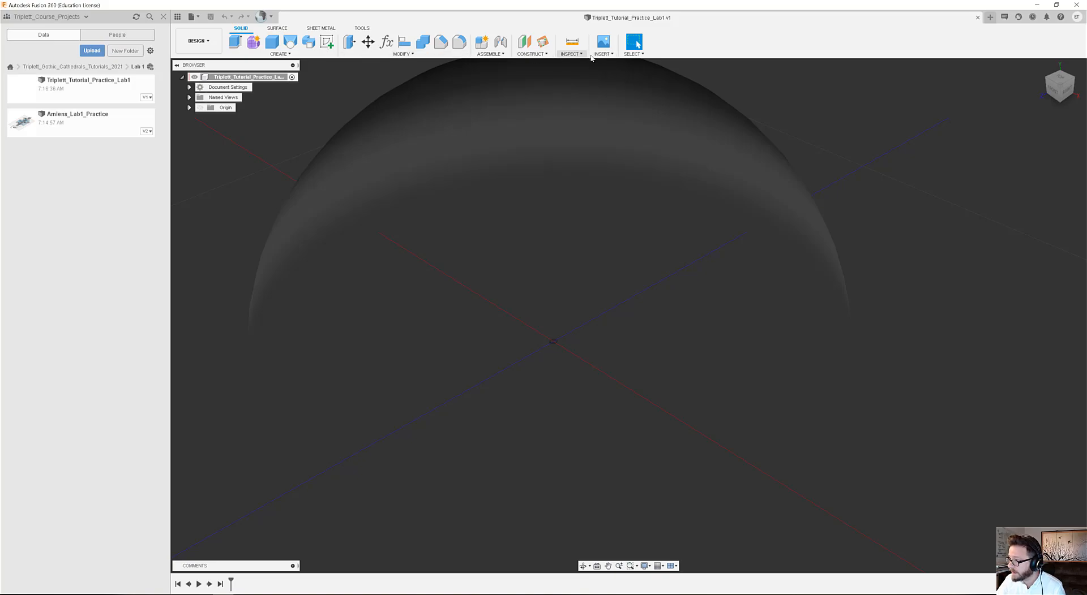
# Start inserting a canvas and load the image Amiens_Plan.jpg from the computer.
pyautogui.scroll(-5, 555, 322)
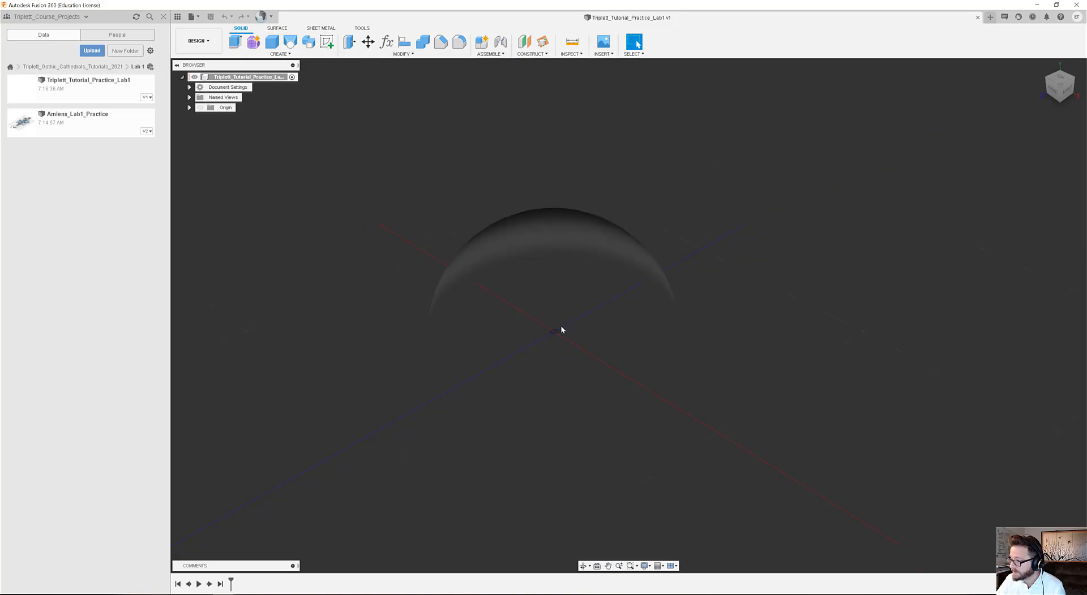
pyautogui.scroll(3, 589, 330)
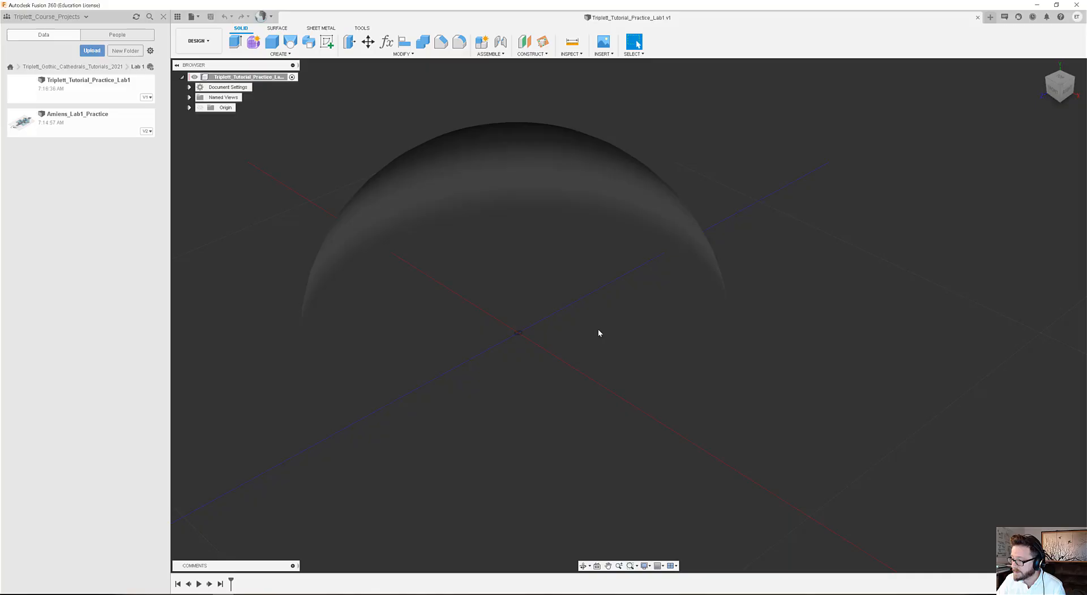
pyautogui.click(604, 45)
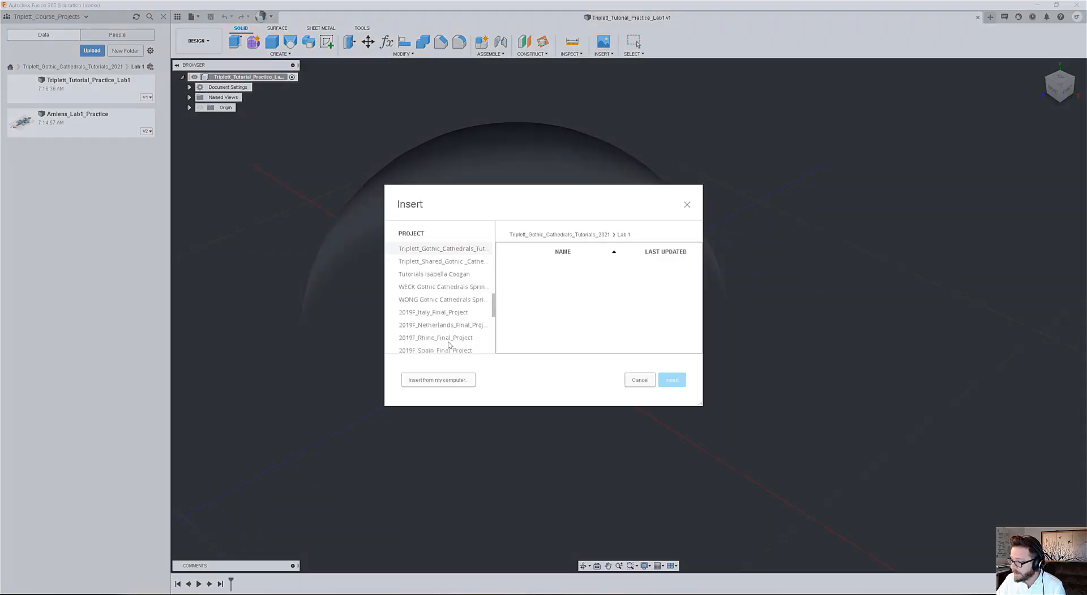
pyautogui.click(446, 382)
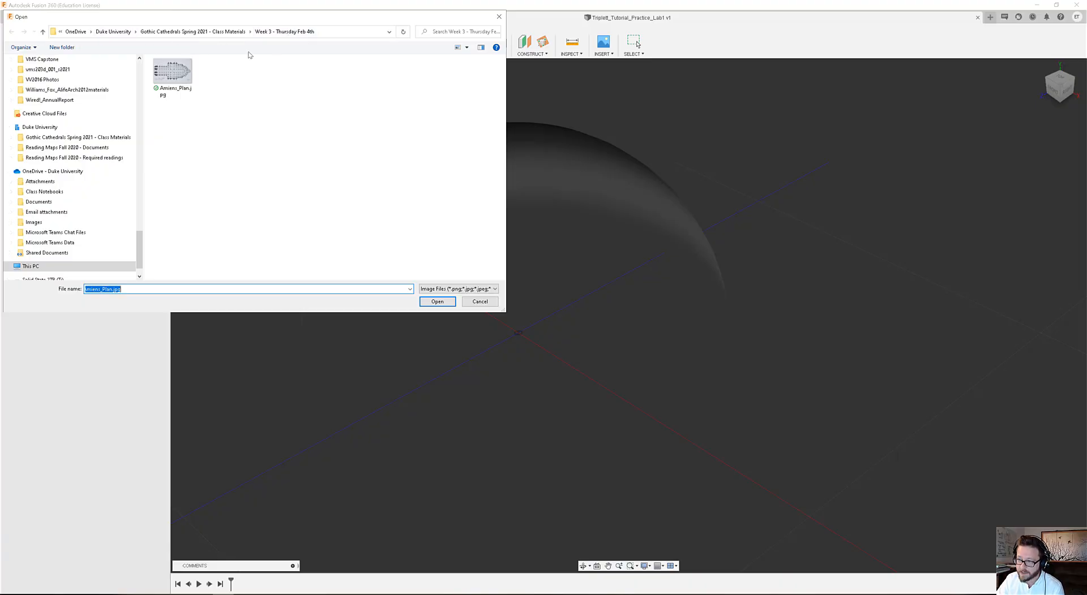
pyautogui.click(183, 83)
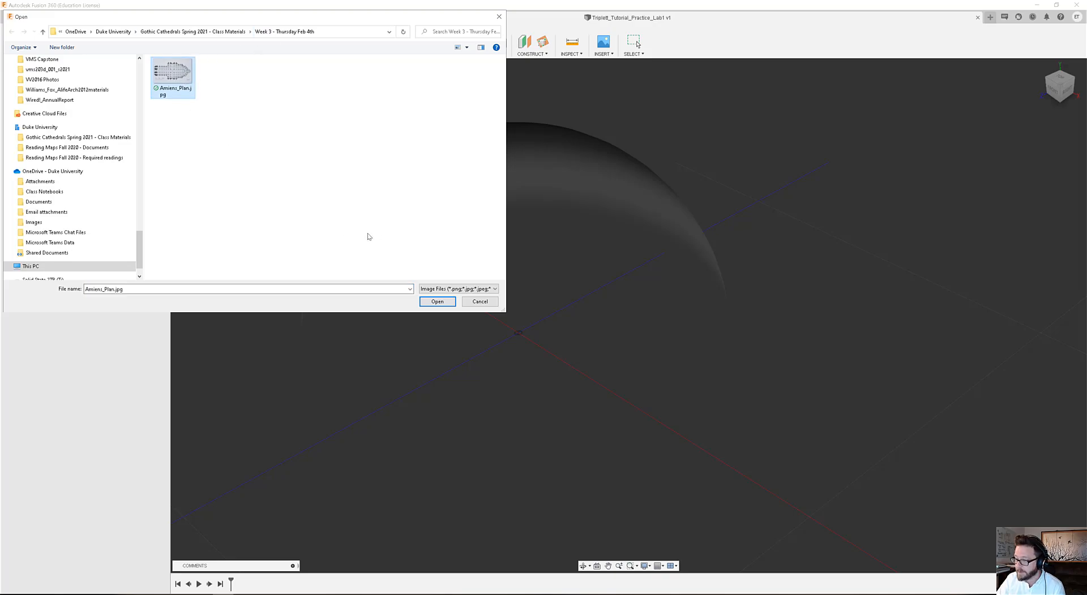
pyautogui.click(438, 301)
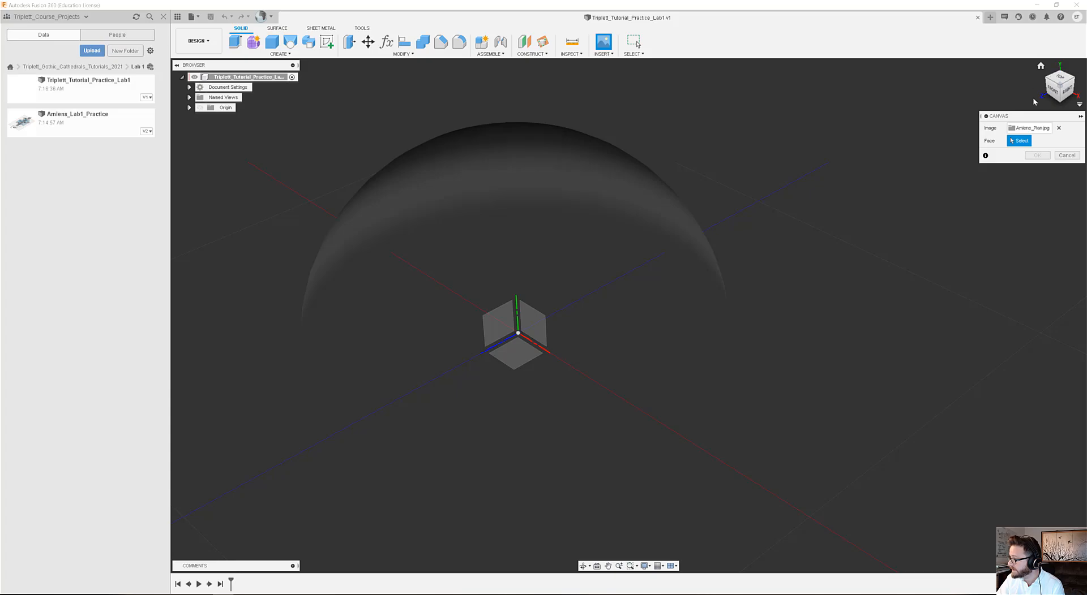
# Pick the horizontal origin plane, seen from the top, as the face for the Amiens_Plan canvas.
pyautogui.click(1062, 81)
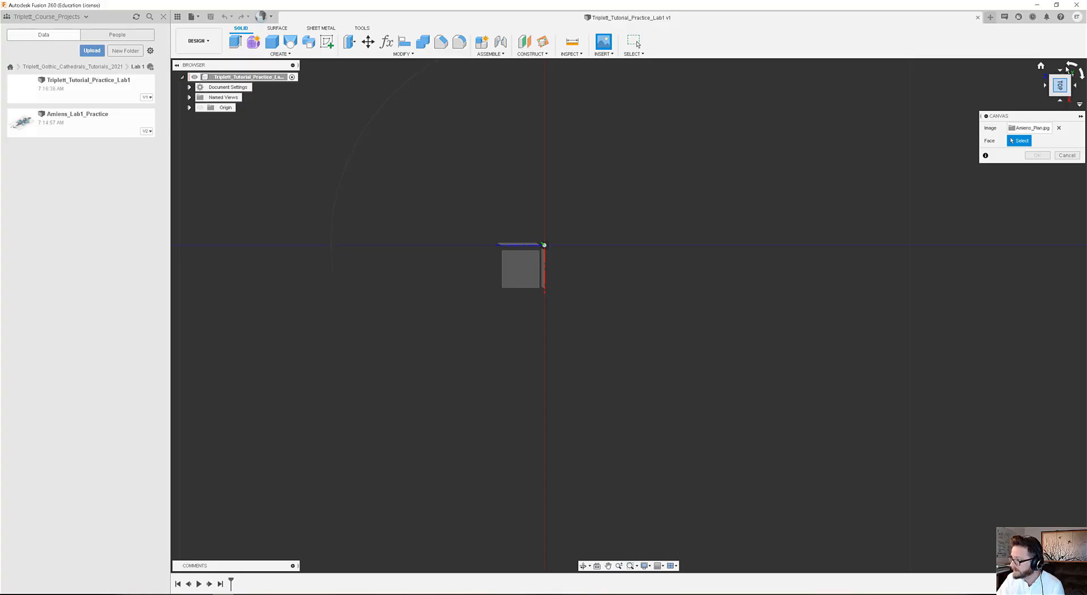
pyautogui.click(1070, 64)
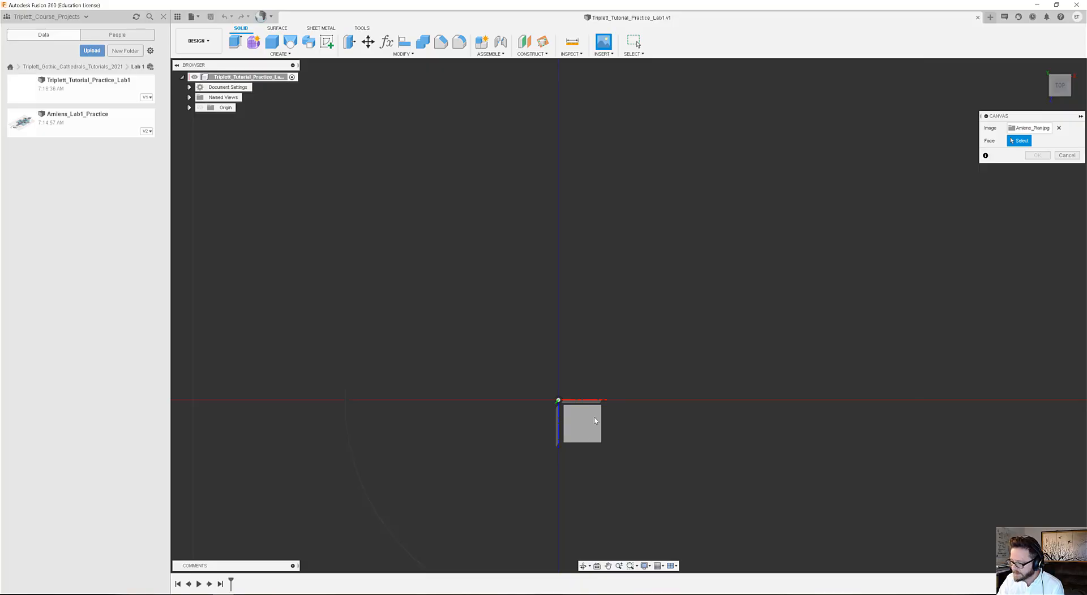
pyautogui.click(586, 431)
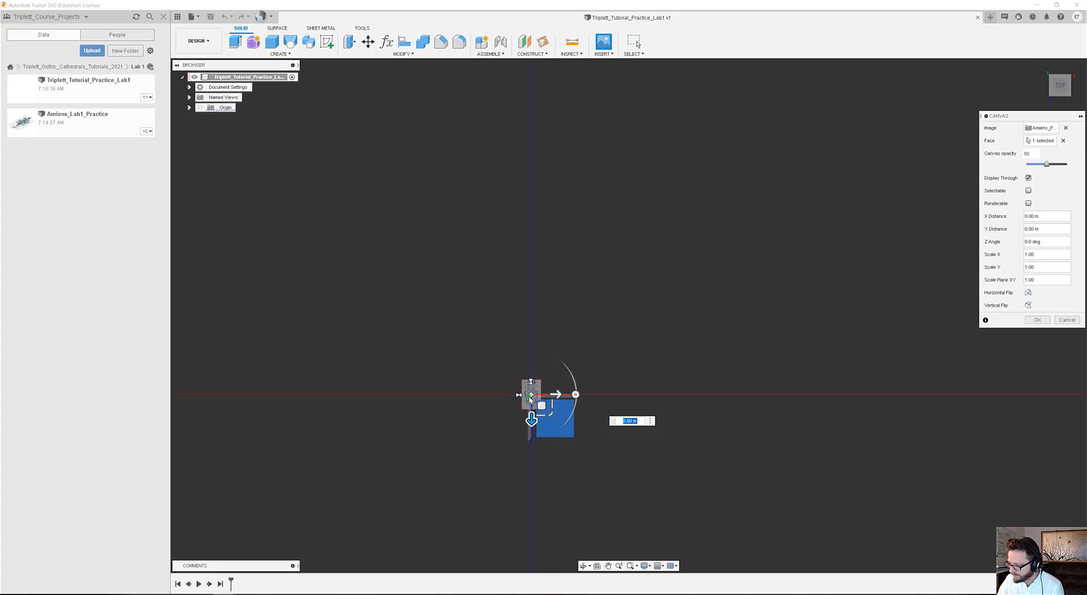
pyautogui.scroll(1, 553, 408)
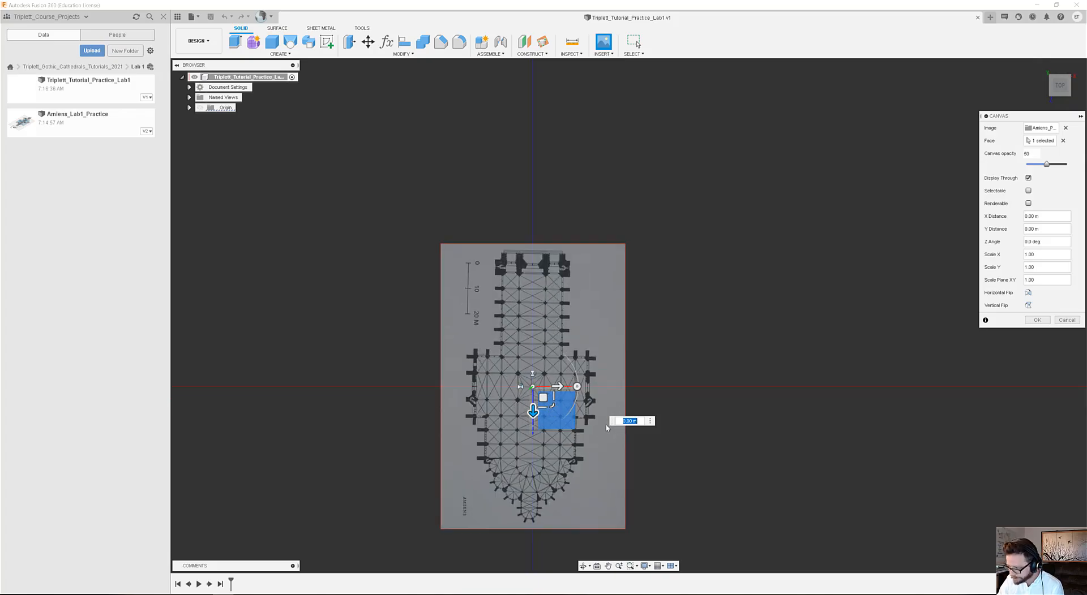
# Turn the plan so its apse points up and center it above the origin, at X about 0.012 m and Y about 0.0001 m.
pyautogui.moveTo(556, 377); pyautogui.dragTo(635, 223)
pyautogui.scroll(-3, 461, 406)
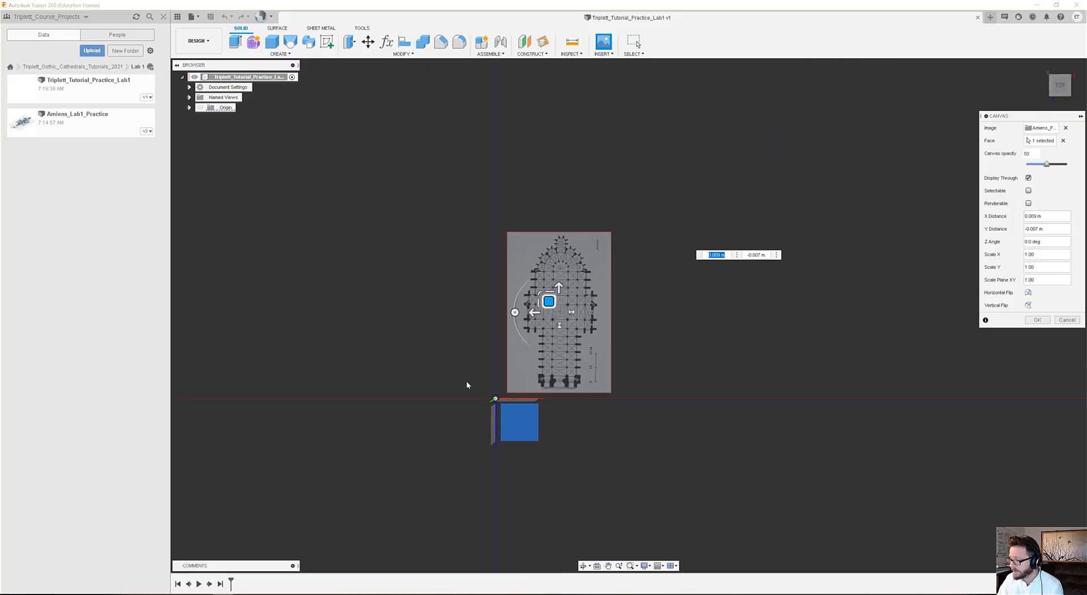
pyautogui.moveTo(456, 357); pyautogui.dragTo(392, 392, button='middle')
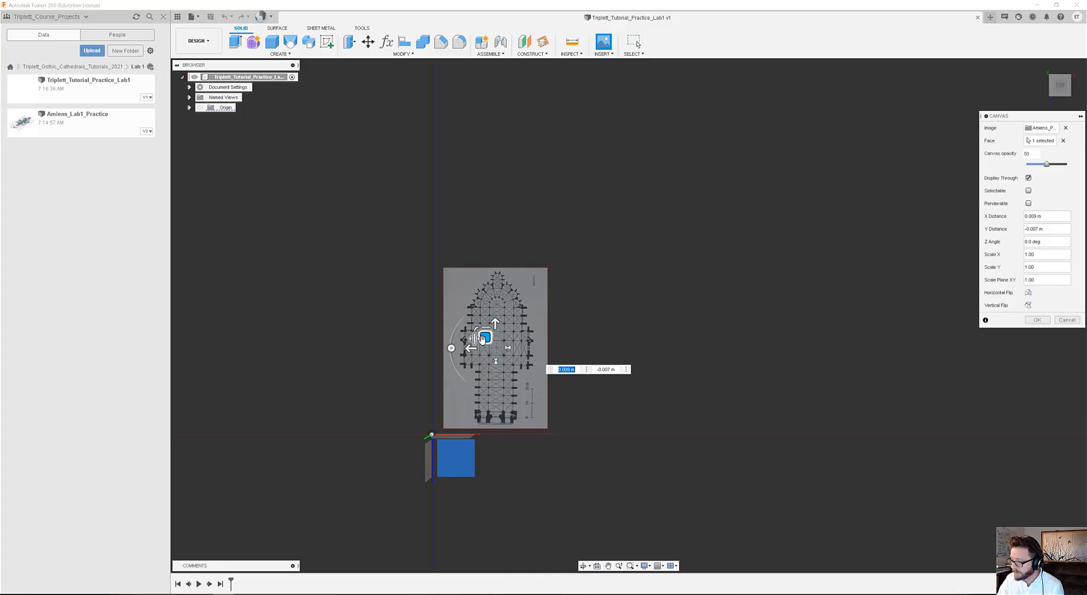
pyautogui.moveTo(485, 338); pyautogui.dragTo(419, 317)
pyautogui.scroll(-2, 431, 487)
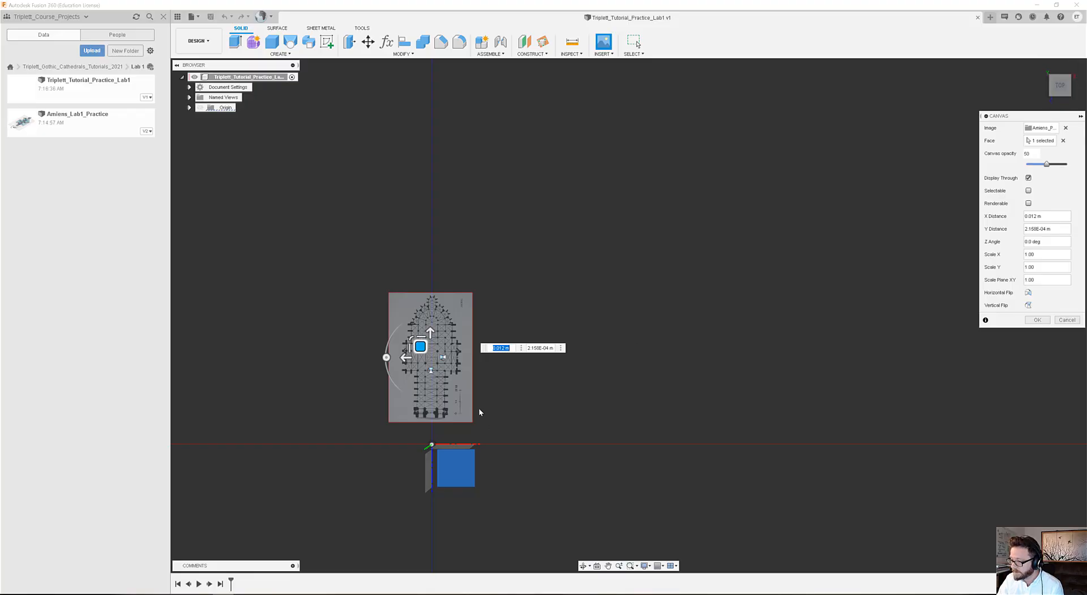
pyautogui.scroll(2, 429, 356)
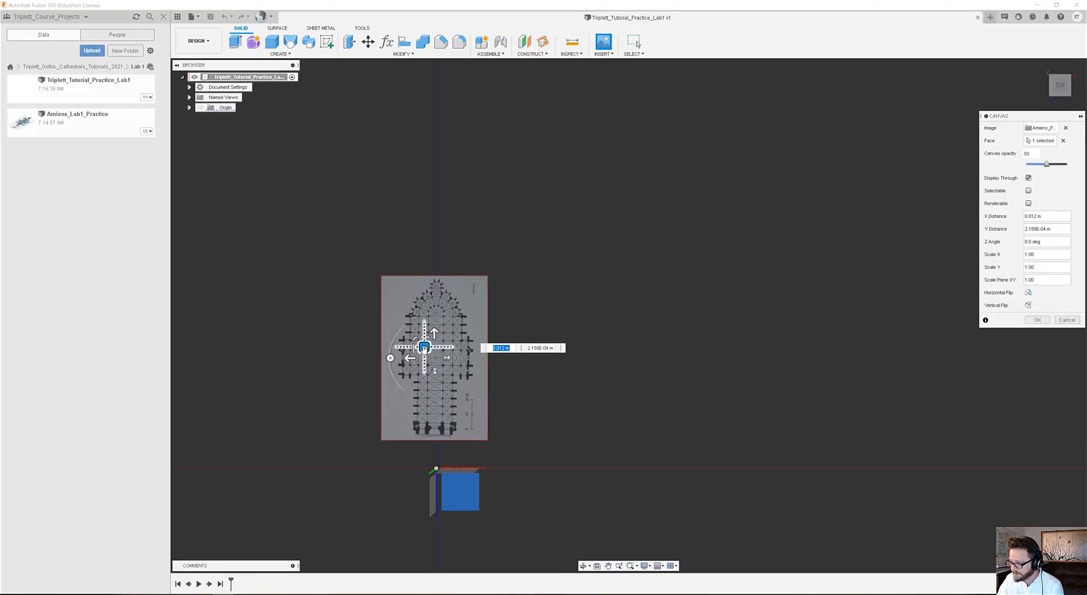
pyautogui.moveTo(425, 348); pyautogui.dragTo(426, 350)
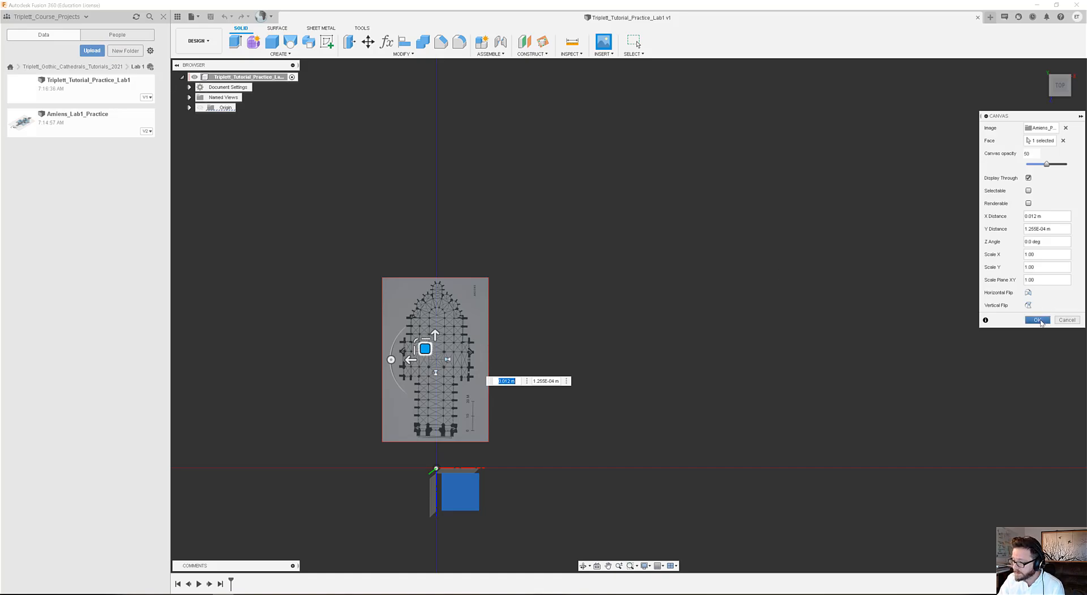
pyautogui.click(1040, 321)
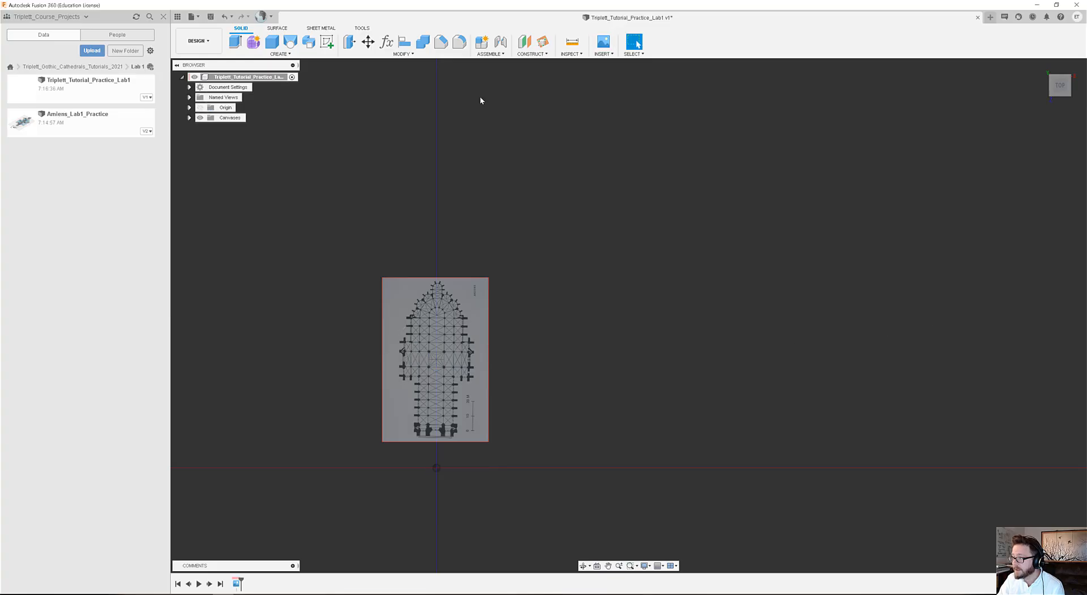
# Start calibrating the Amiens_Plan canvas and pick the 0 mark of the plan's scale bar as the first point.
pyautogui.click(189, 117)
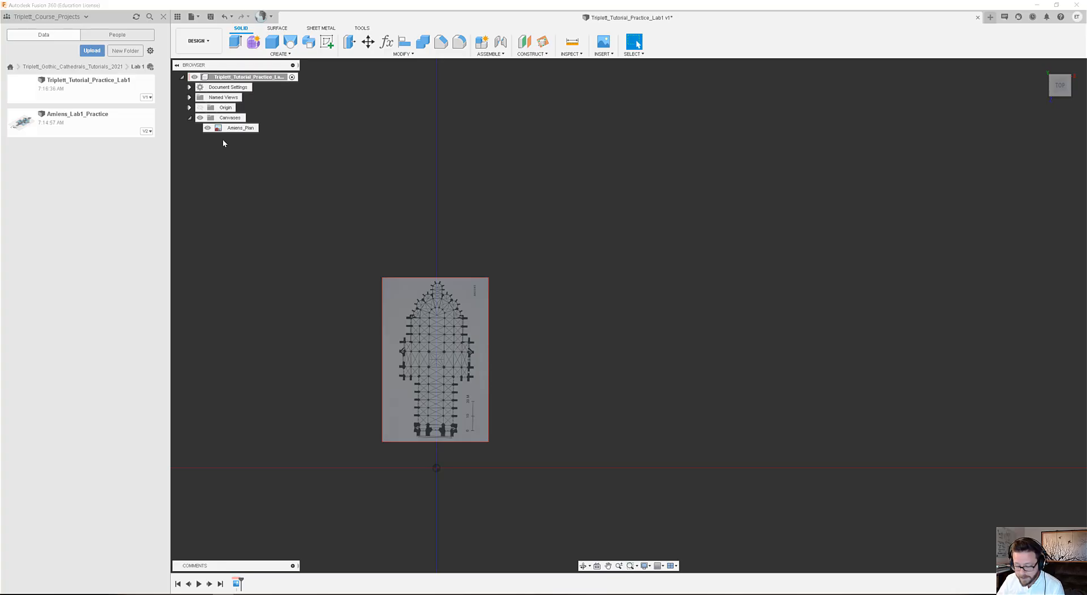
pyautogui.click(218, 128)
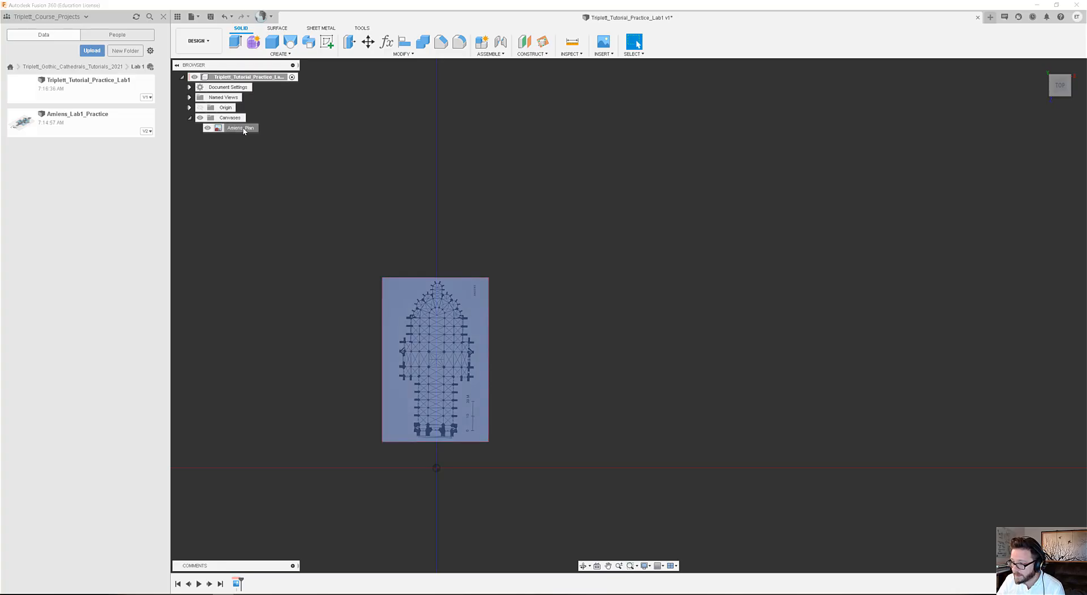
pyautogui.click(245, 131)
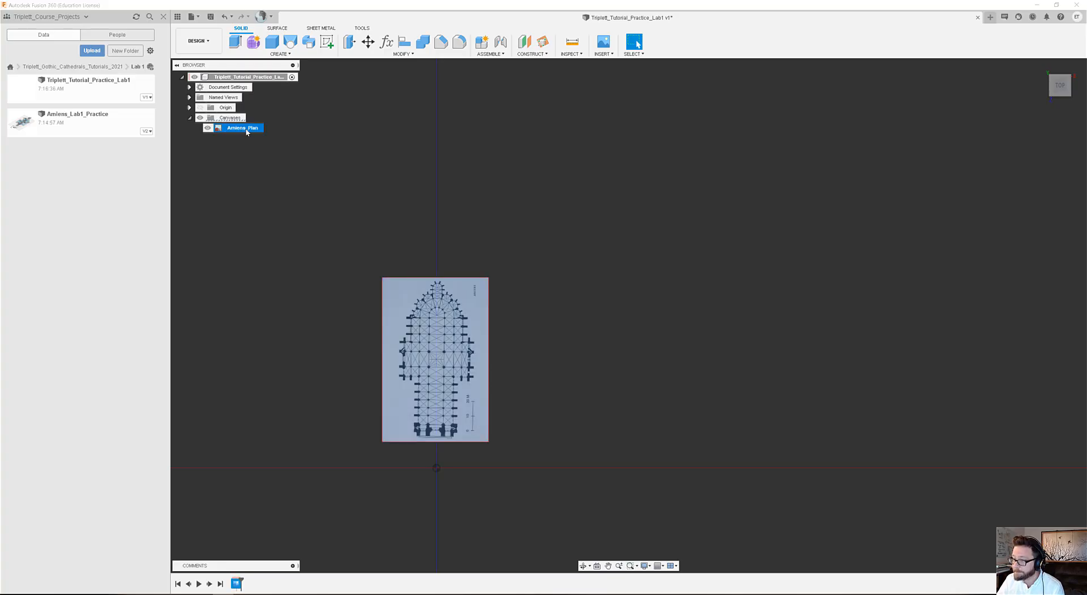
pyautogui.rightClick(247, 132)
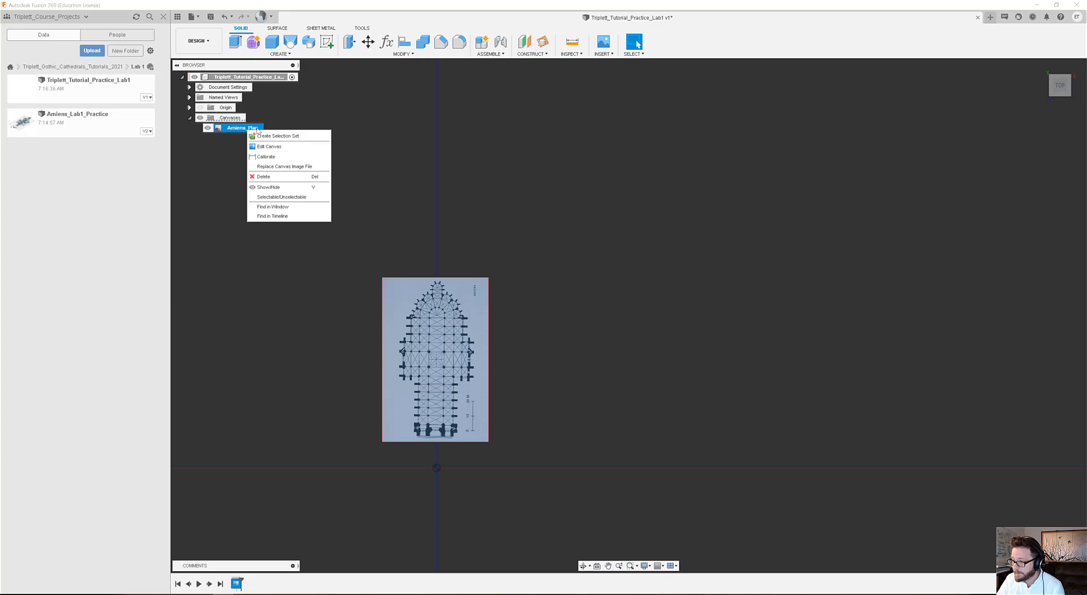
pyautogui.click(270, 156)
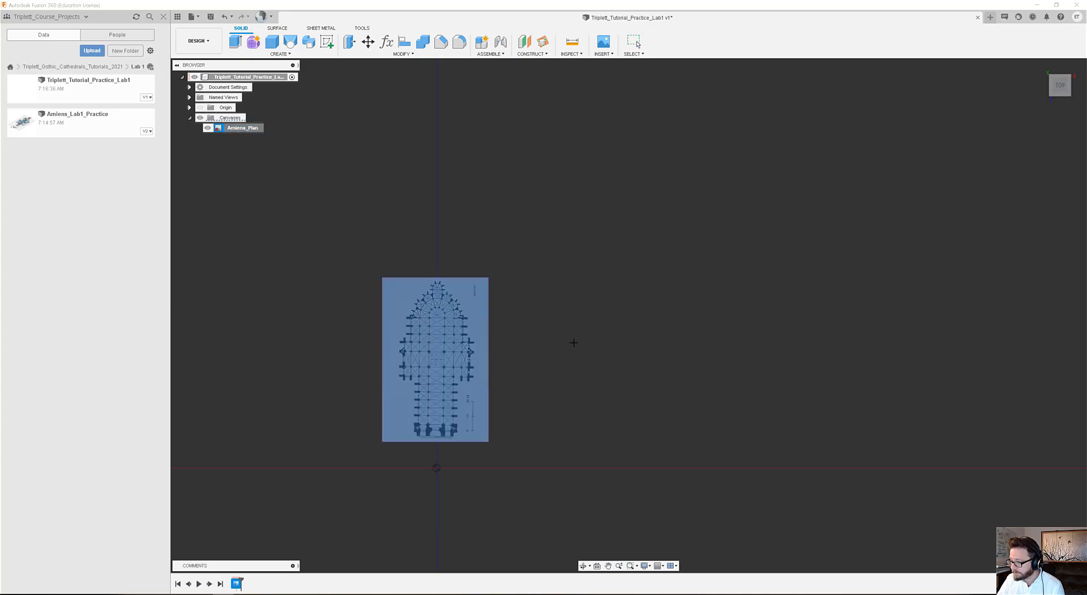
pyautogui.scroll(2, 477, 437)
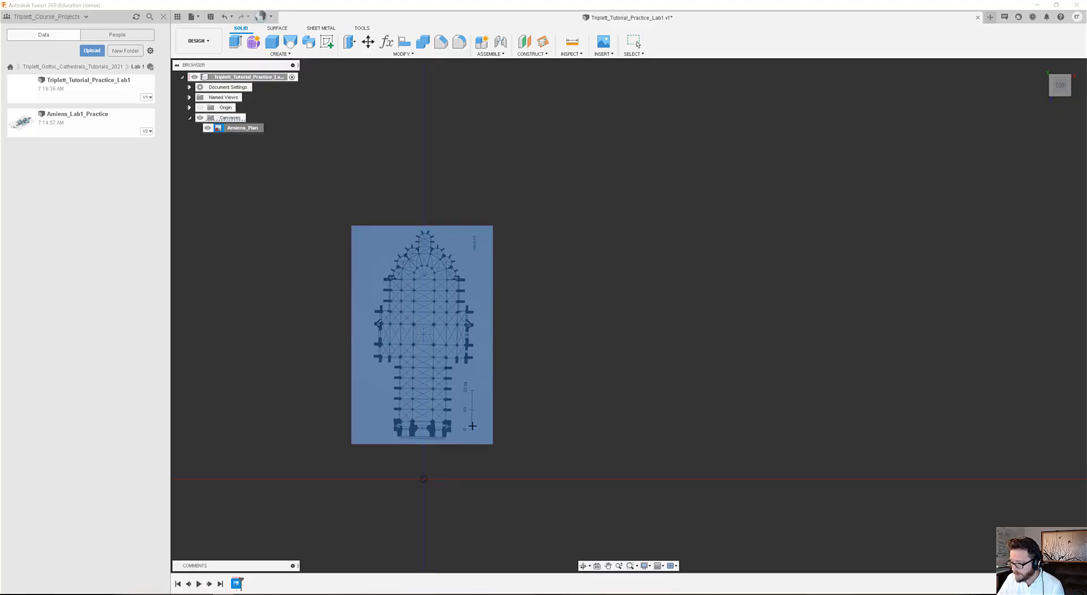
pyautogui.scroll(4, 474, 431)
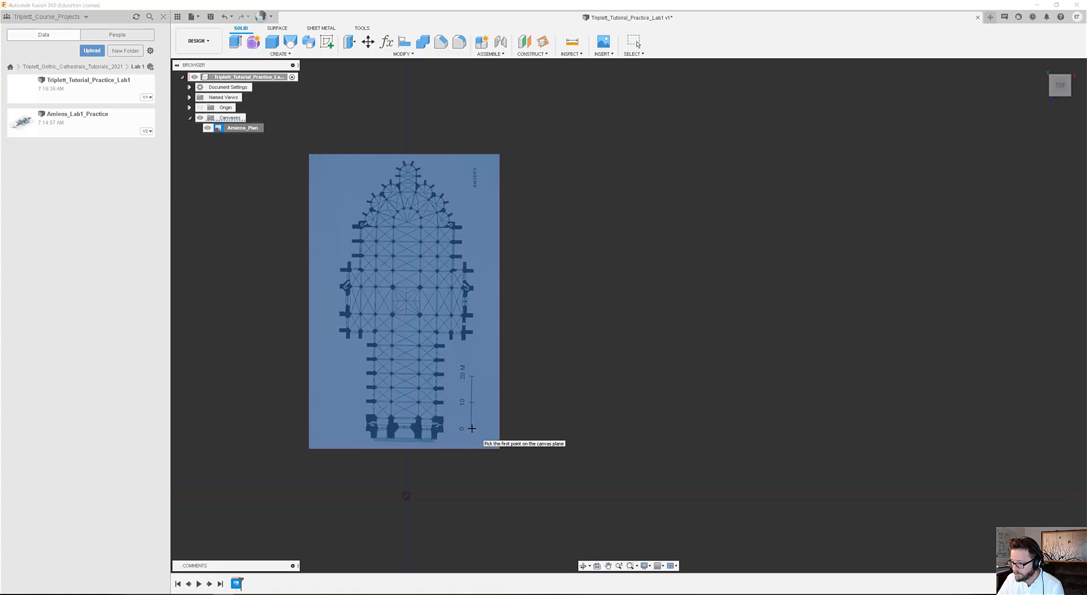
pyautogui.scroll(4, 471, 429)
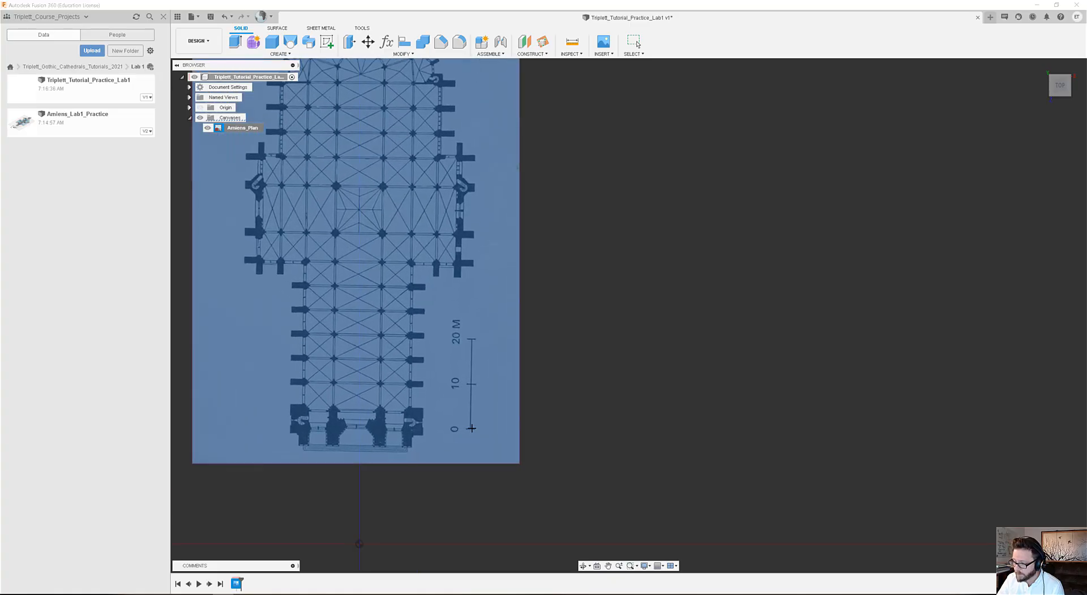
pyautogui.scroll(3, 473, 430)
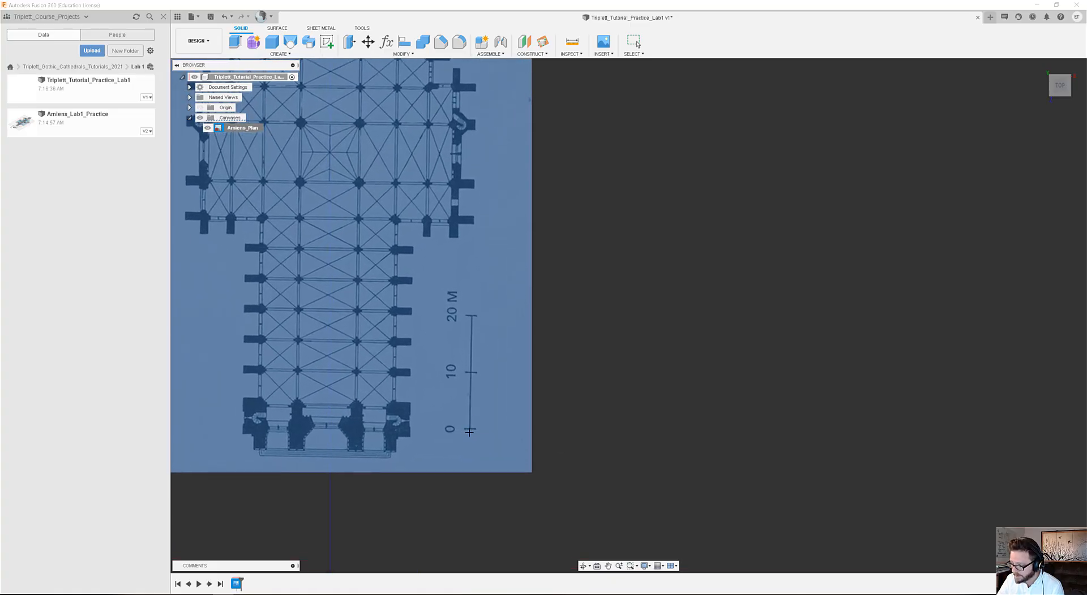
pyautogui.scroll(3, 471, 430)
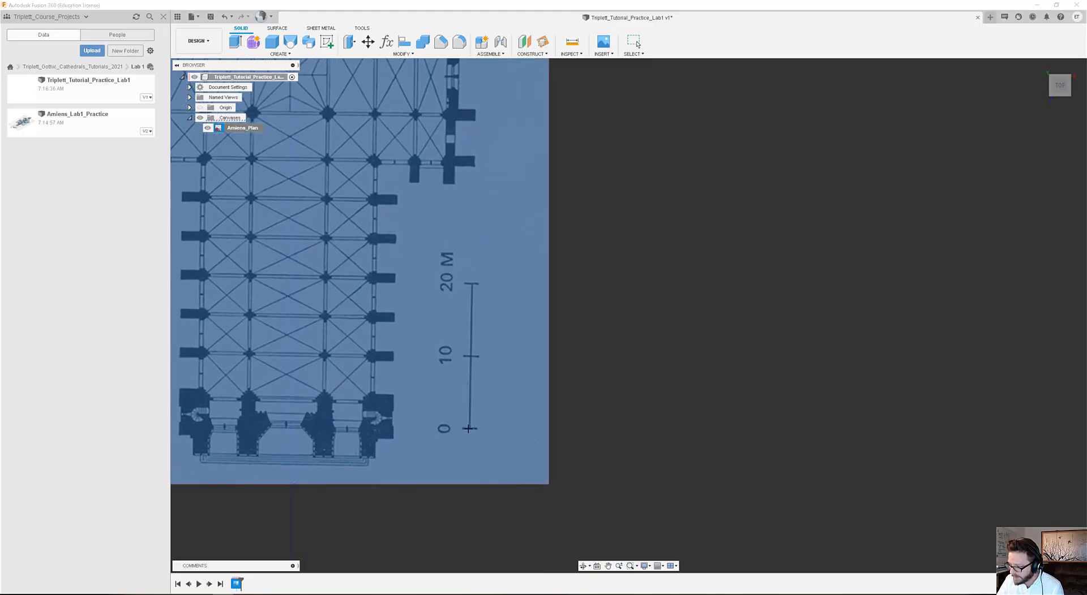
pyautogui.scroll(3, 470, 428)
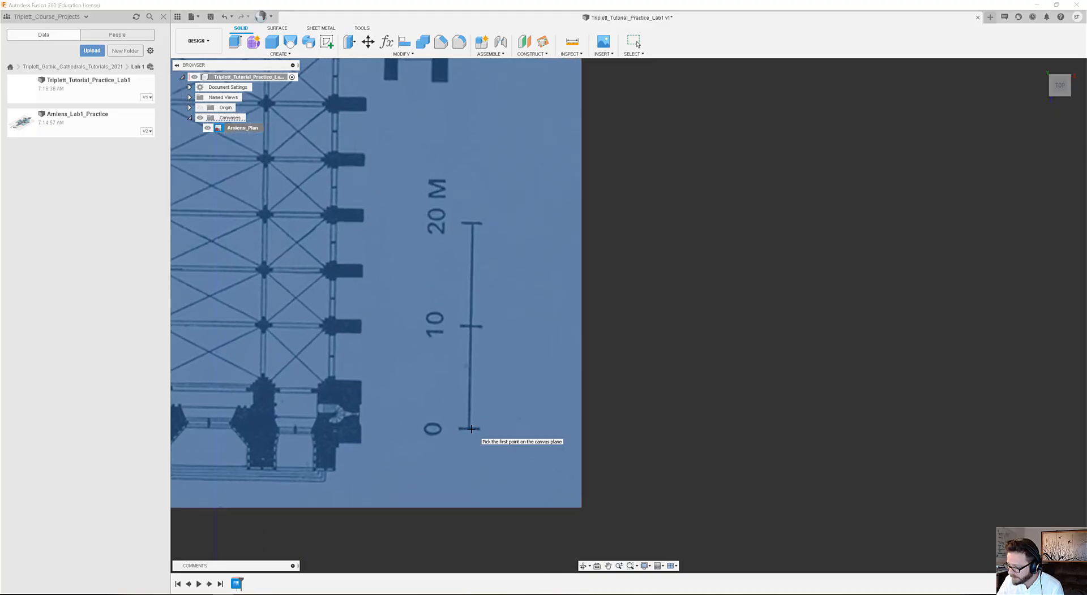
pyautogui.scroll(3, 468, 429)
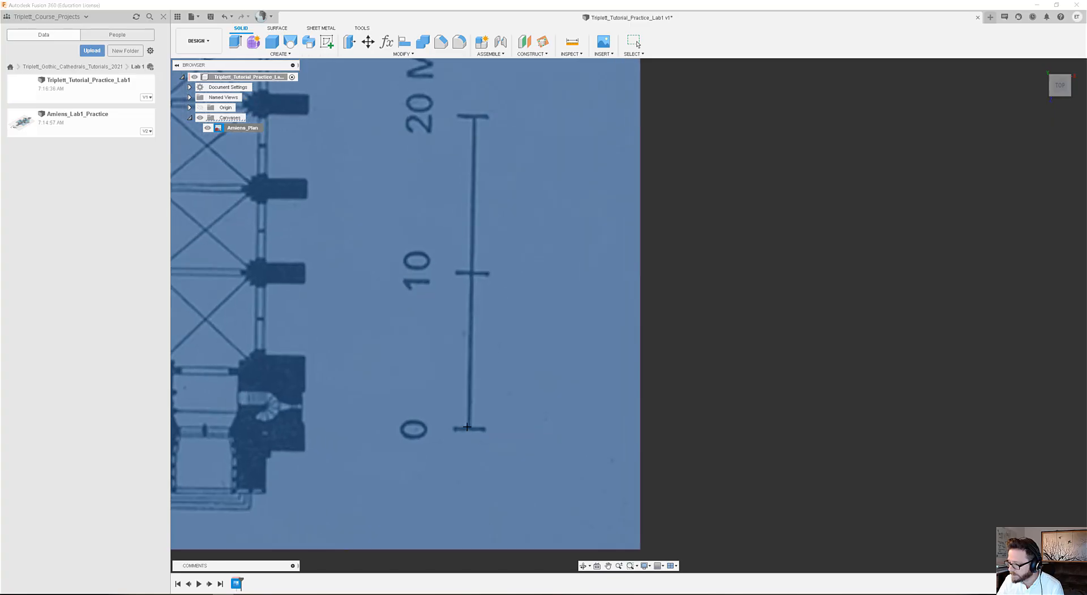
pyautogui.scroll(1, 468, 433)
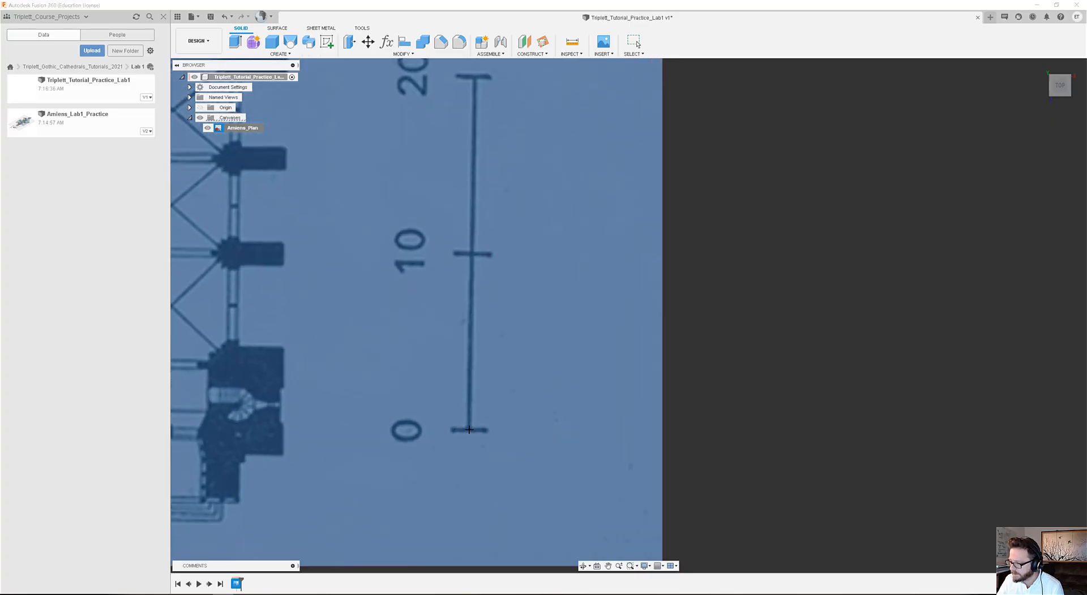
pyautogui.click(469, 430)
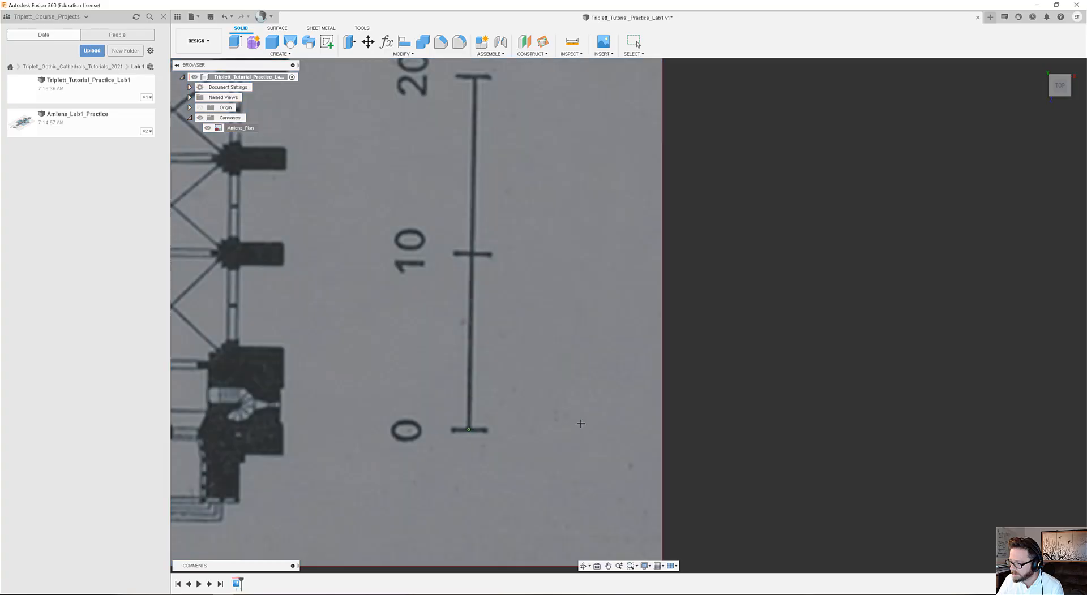
# Pick the 20 M mark of the scale bar as the second calibration point and set the distance to 20 m.
pyautogui.click(474, 76)
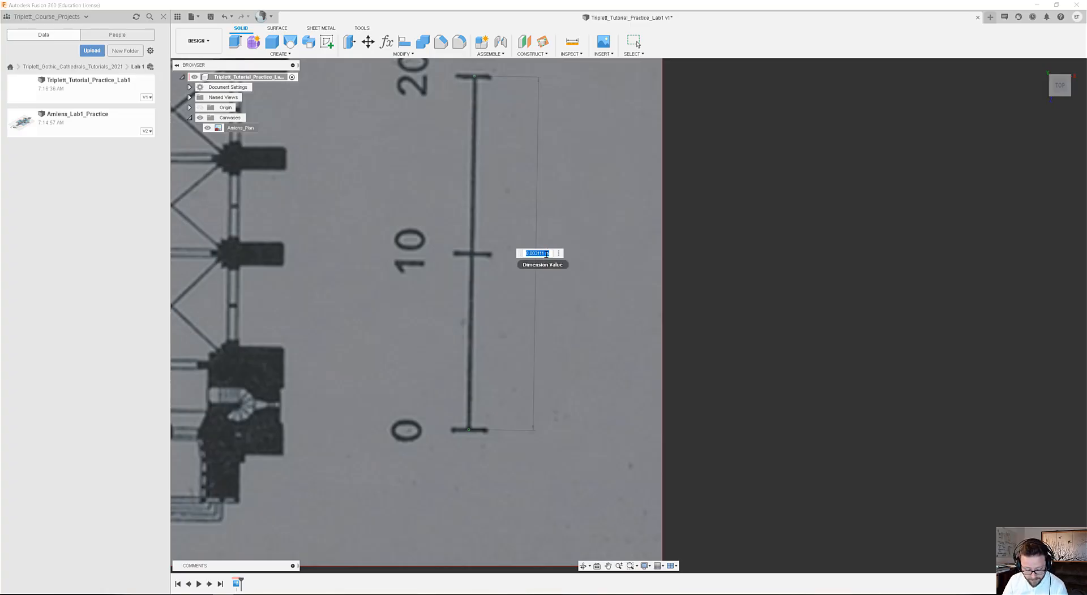
pyautogui.write('2')
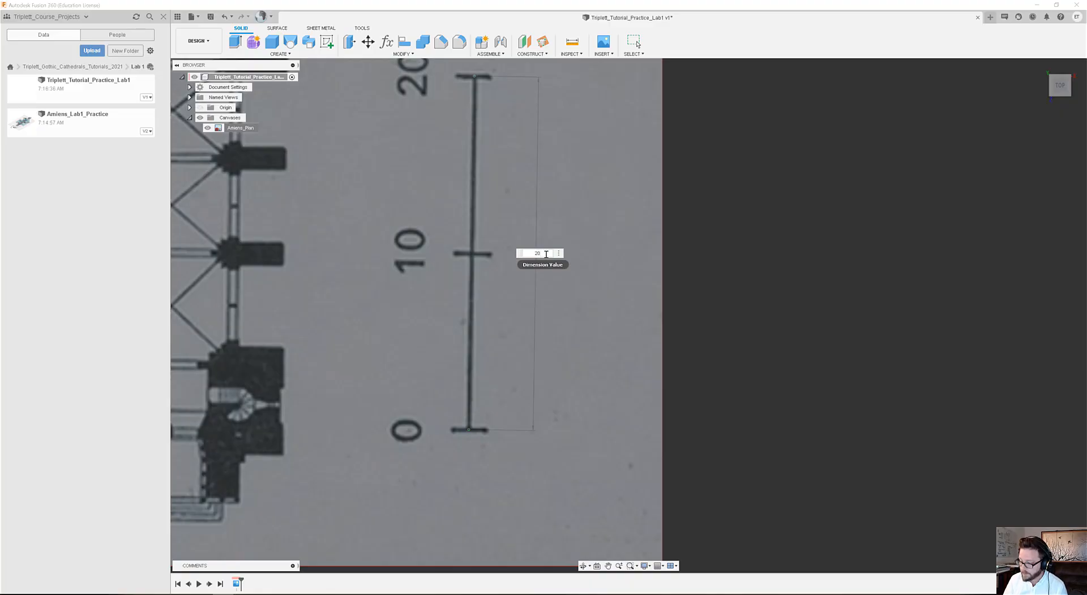
pyautogui.write('0')
pyautogui.press('Return')
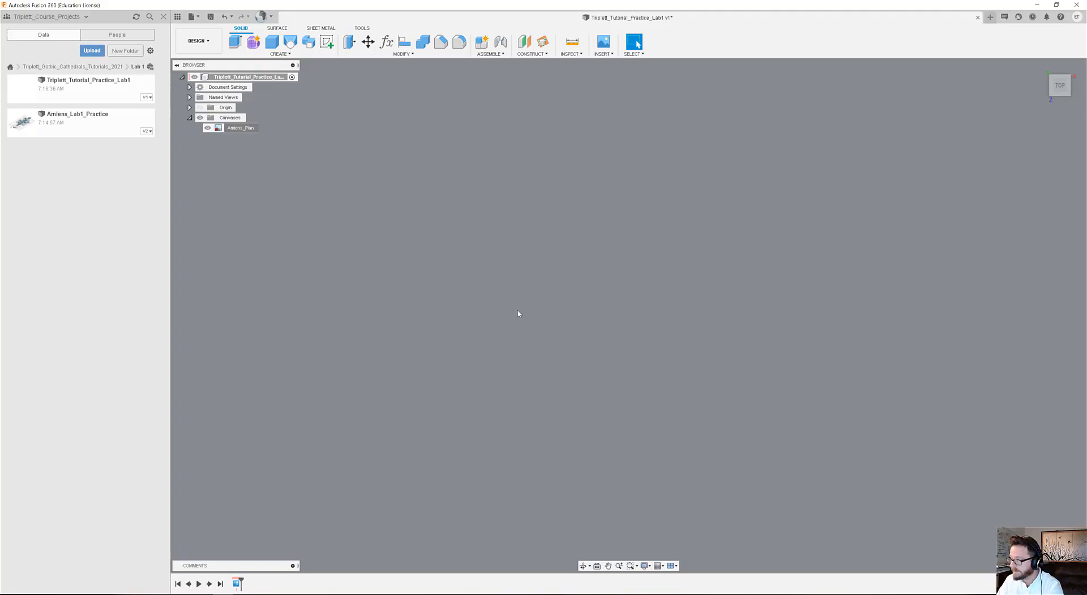
# Bring the whole calibrated plan into view and open the grid settings.
pyautogui.scroll(-10, 521, 311)
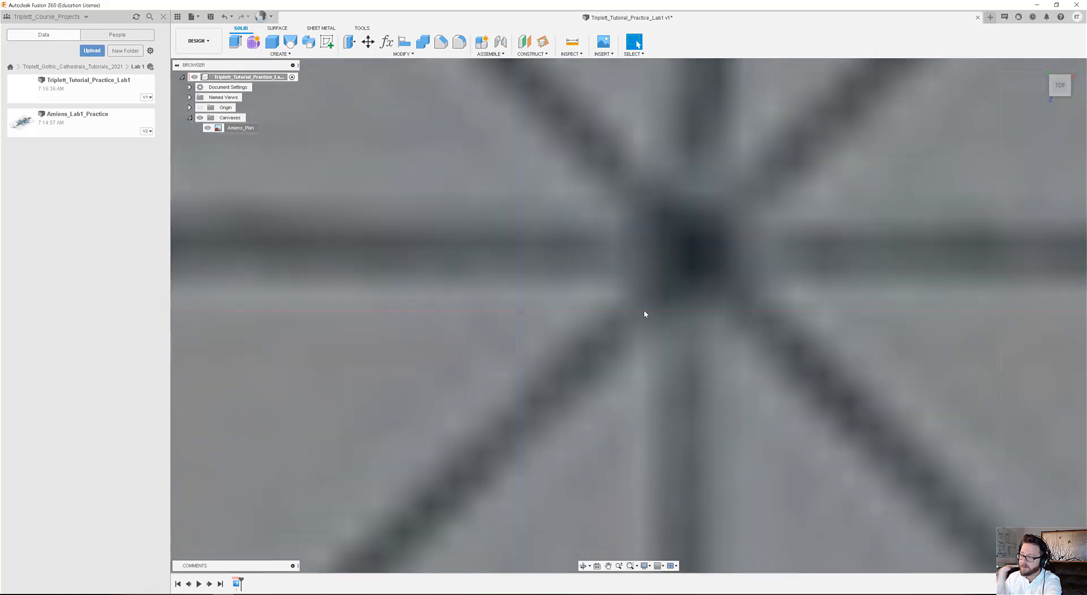
pyautogui.scroll(-3, 581, 353)
pyautogui.scroll(-10, 581, 355)
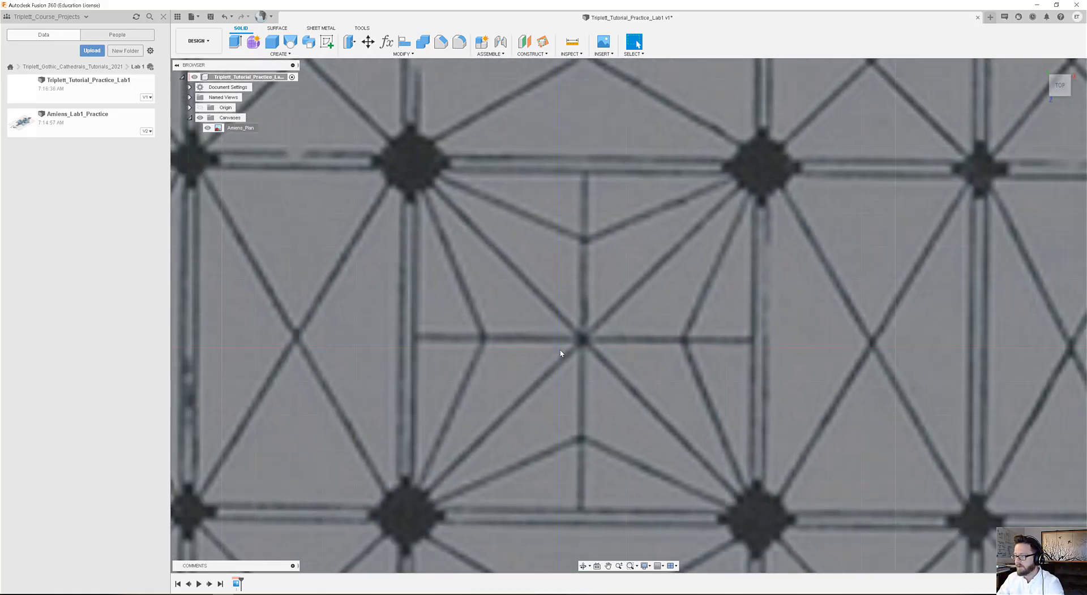
pyautogui.scroll(-15, 560, 351)
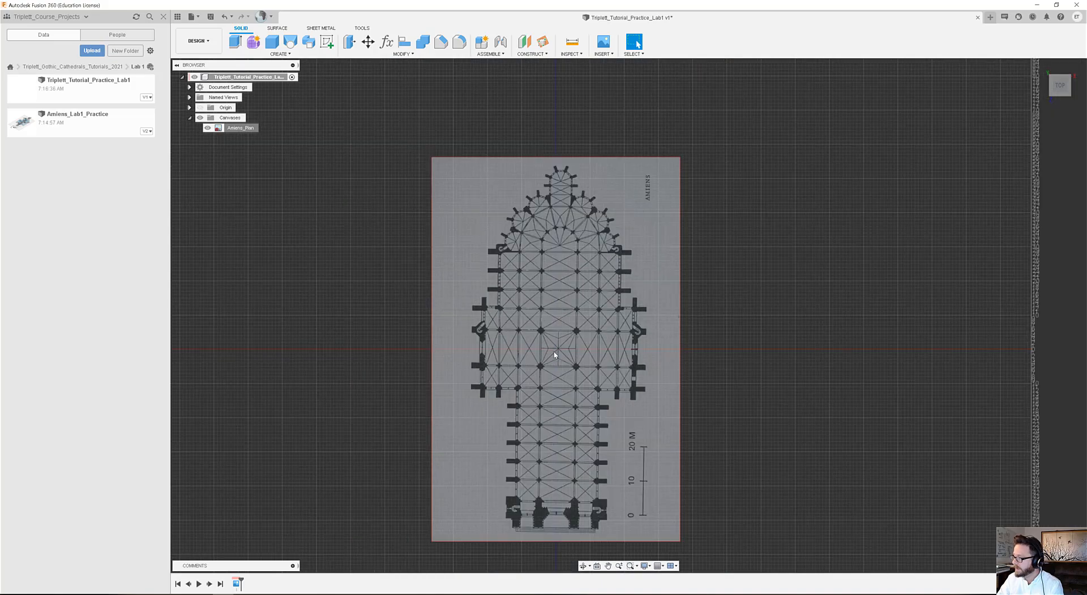
pyautogui.moveTo(706, 311); pyautogui.dragTo(610, 302, button='middle')
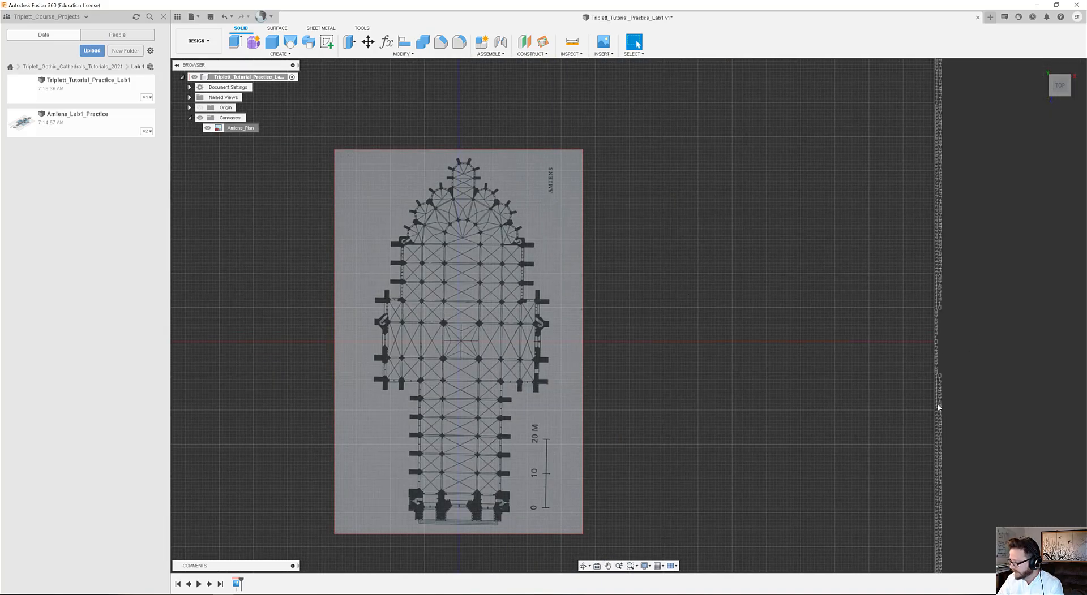
pyautogui.click(661, 567)
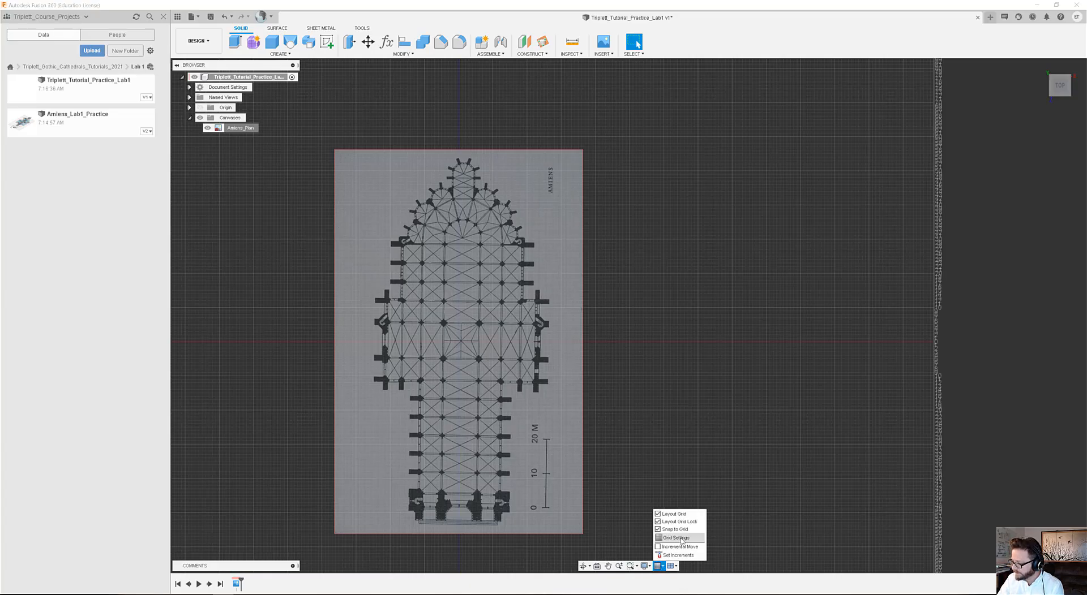
pyautogui.click(681, 538)
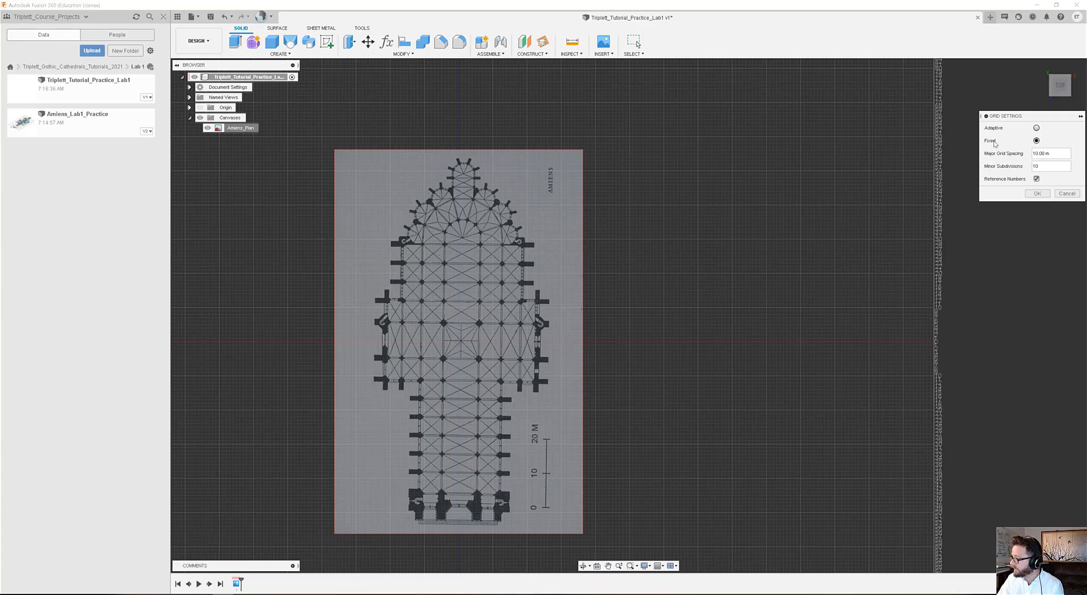
# Try the adaptive grid at different zoom levels, and return the grid type to Fixed.
pyautogui.scroll(3, 647, 277)
pyautogui.scroll(6, 651, 286)
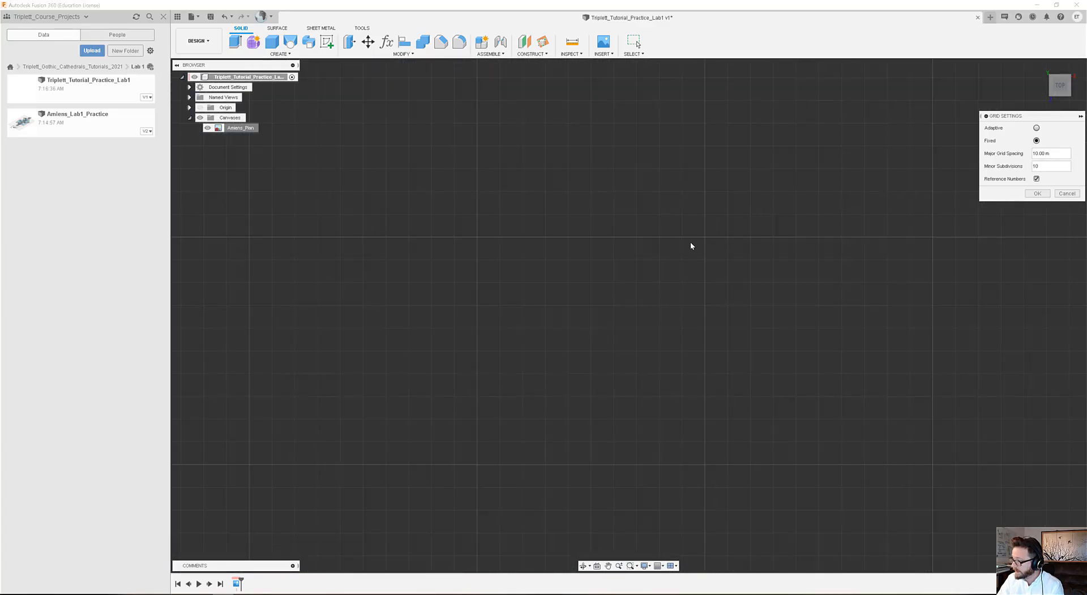
pyautogui.click(1036, 128)
pyautogui.scroll(-3, 656, 300)
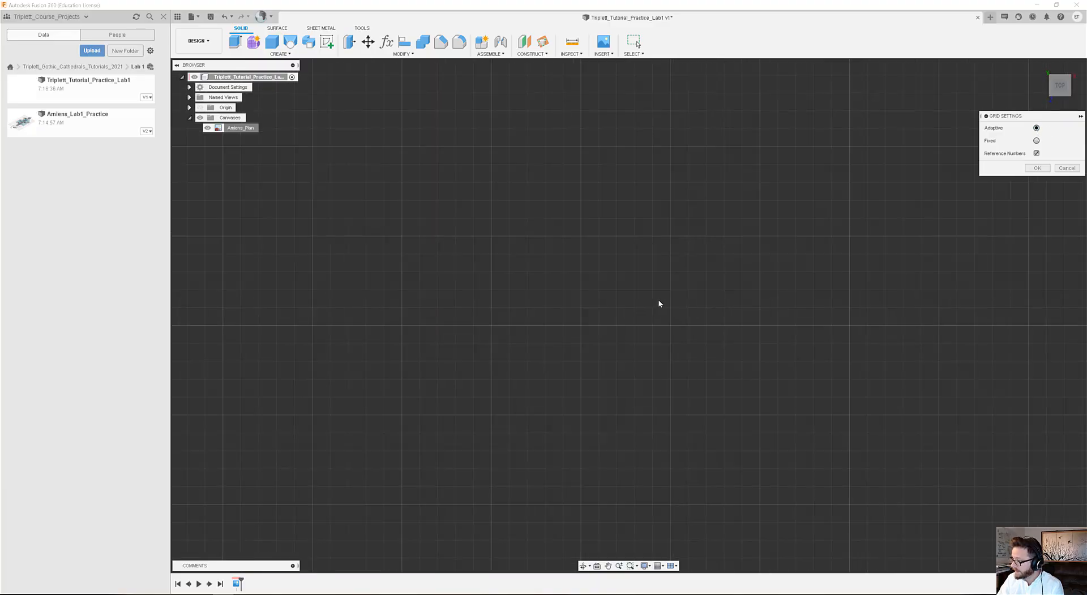
pyautogui.scroll(-8, 666, 296)
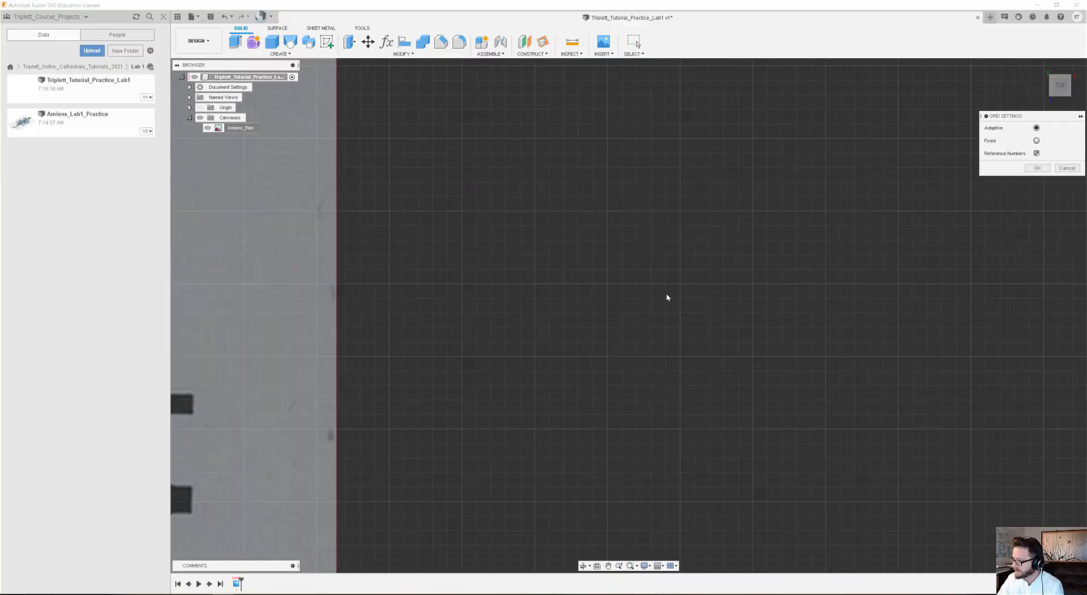
pyautogui.scroll(-5, 668, 293)
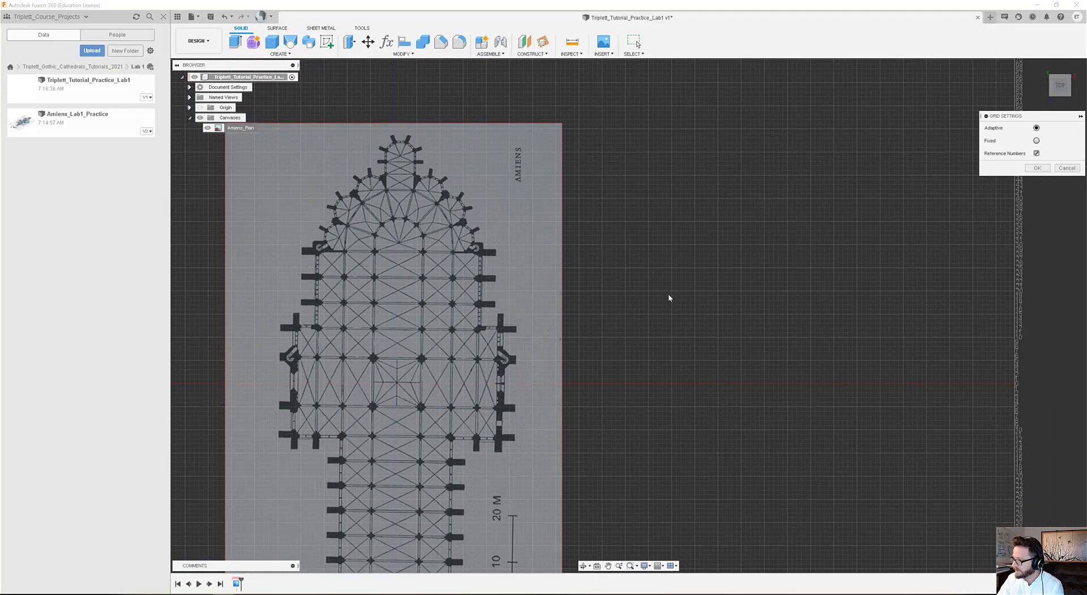
pyautogui.click(1036, 140)
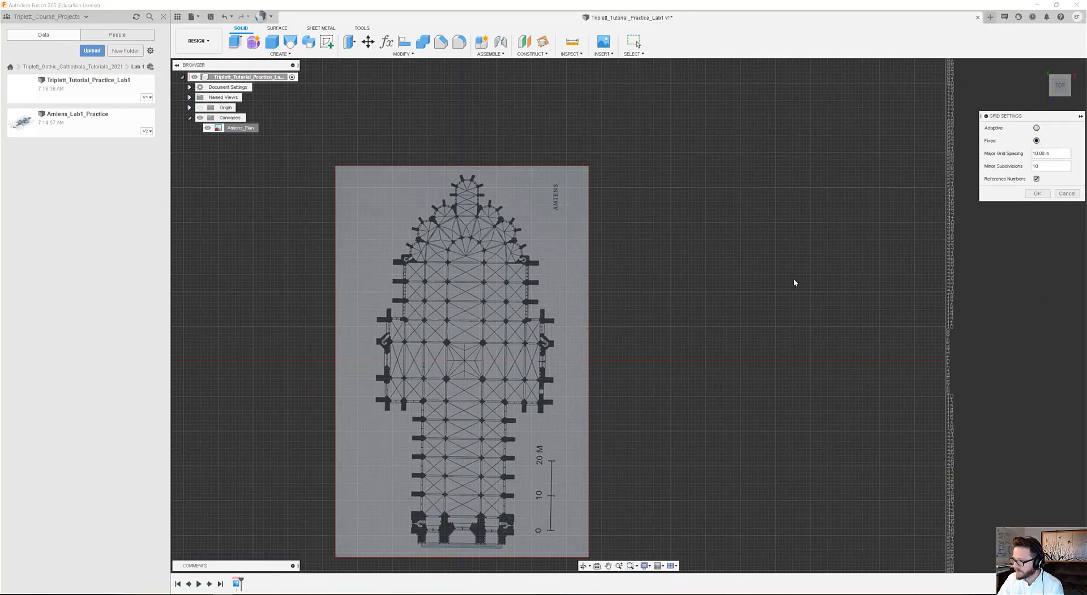
# Examine how the fixed 10 m grid, divided into 10 subdivisions, relates to the plan's entrance front, nave and crossing.
pyautogui.scroll(10, 458, 467)
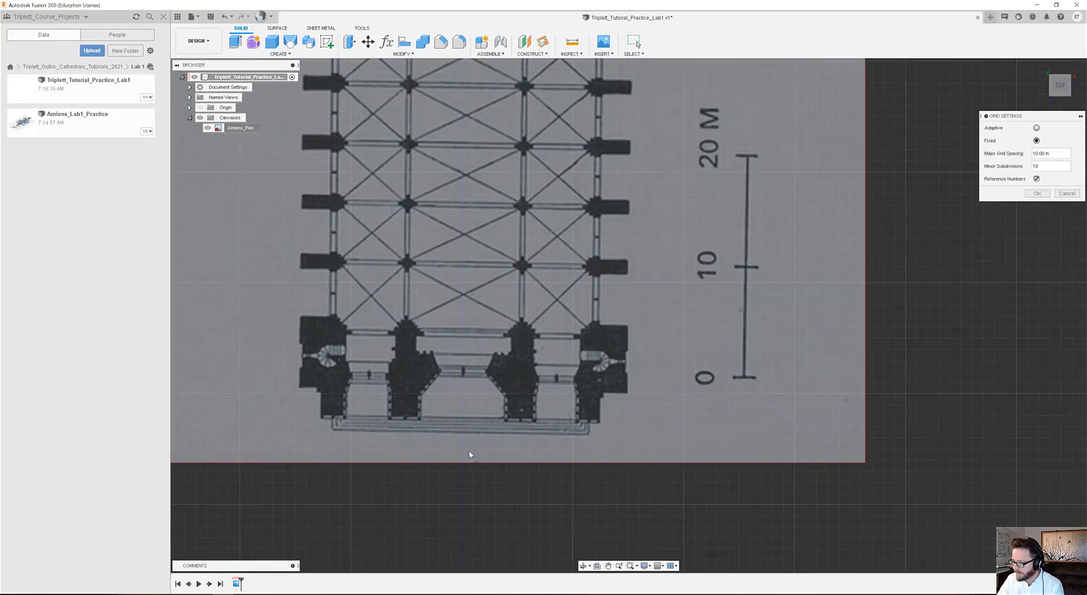
pyautogui.scroll(5, 471, 425)
pyautogui.moveTo(493, 431); pyautogui.dragTo(619, 408, button='middle')
pyautogui.scroll(2, 619, 408)
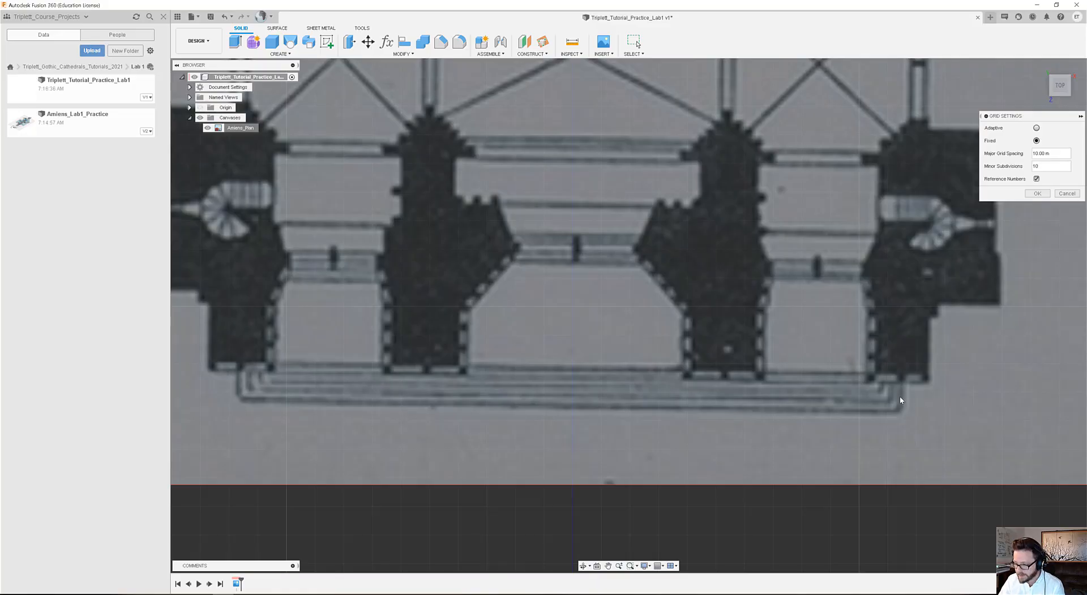
pyautogui.scroll(-8, 900, 400)
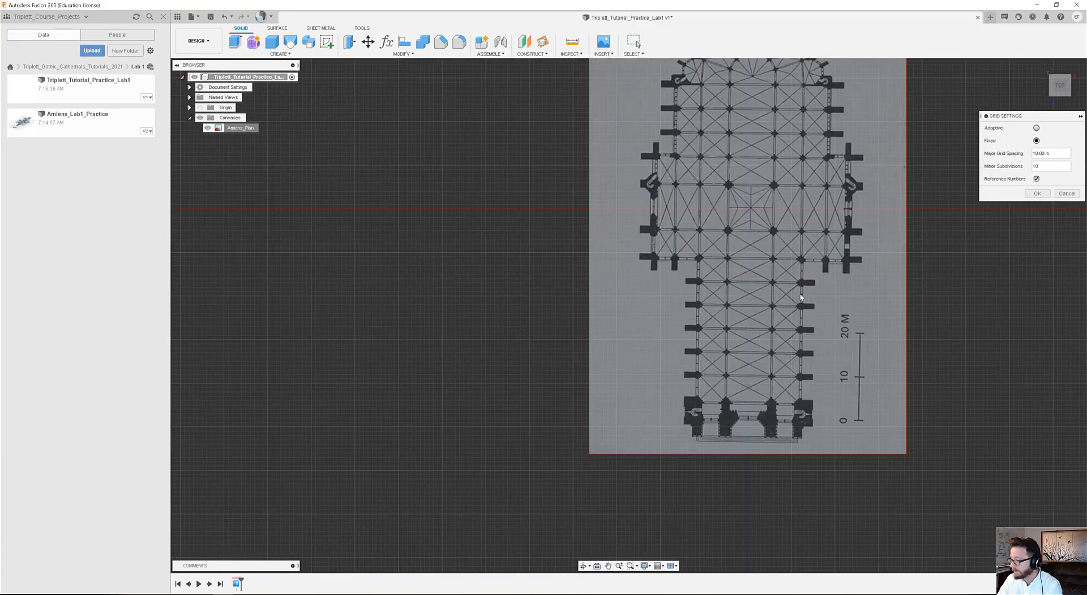
pyautogui.scroll(5, 674, 271)
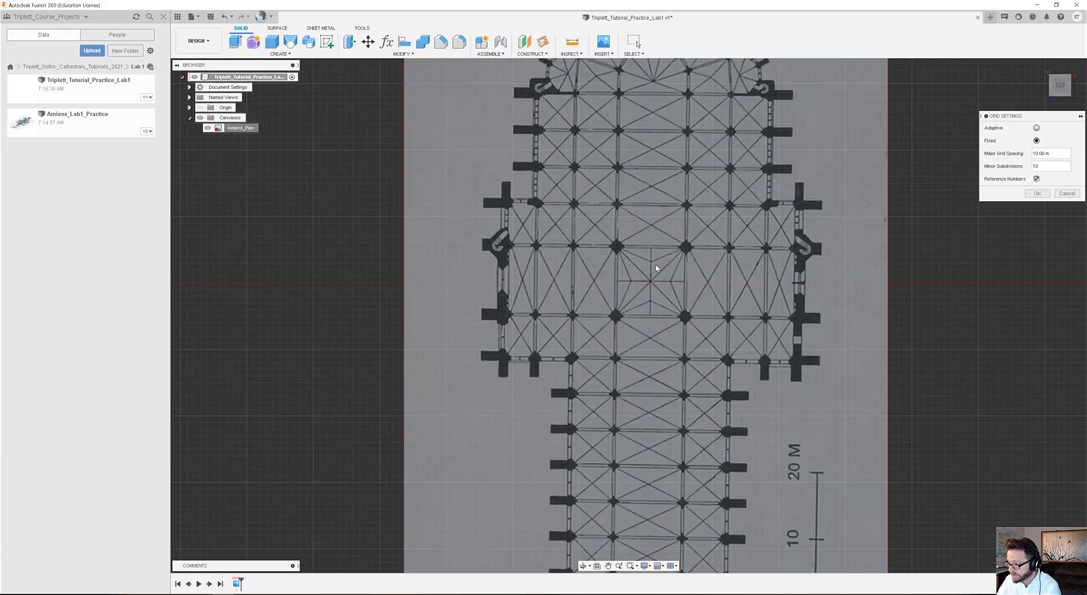
pyautogui.scroll(1, 656, 269)
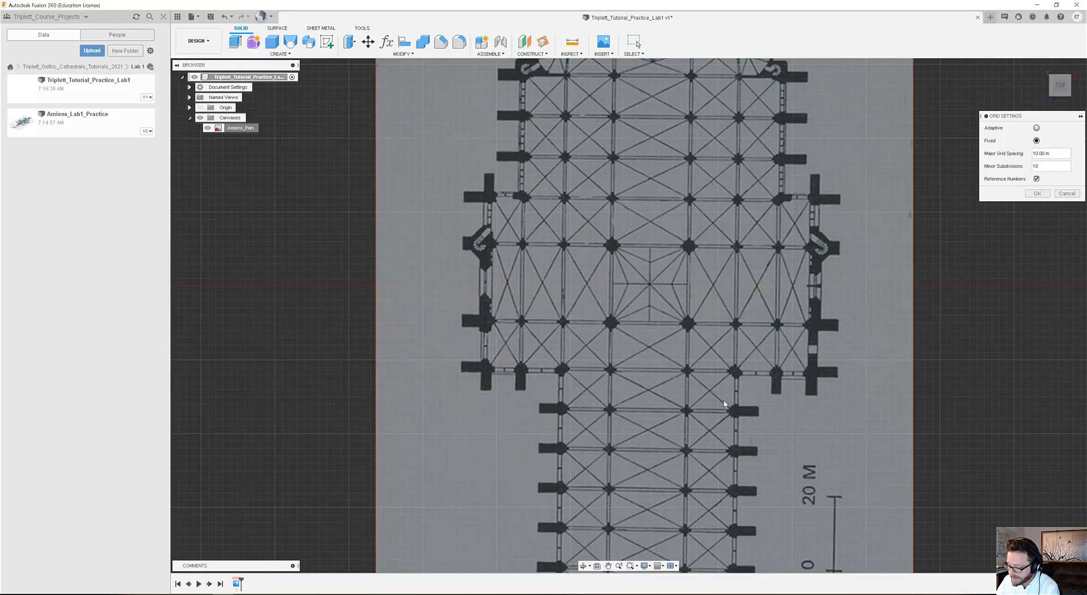
pyautogui.scroll(2, 748, 391)
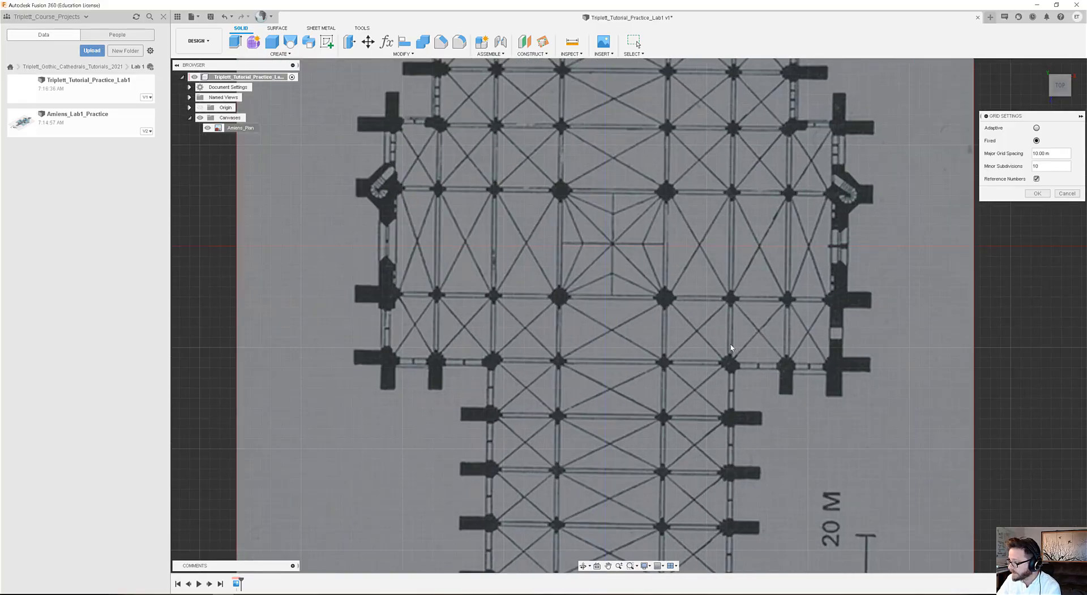
pyautogui.scroll(-6, 730, 348)
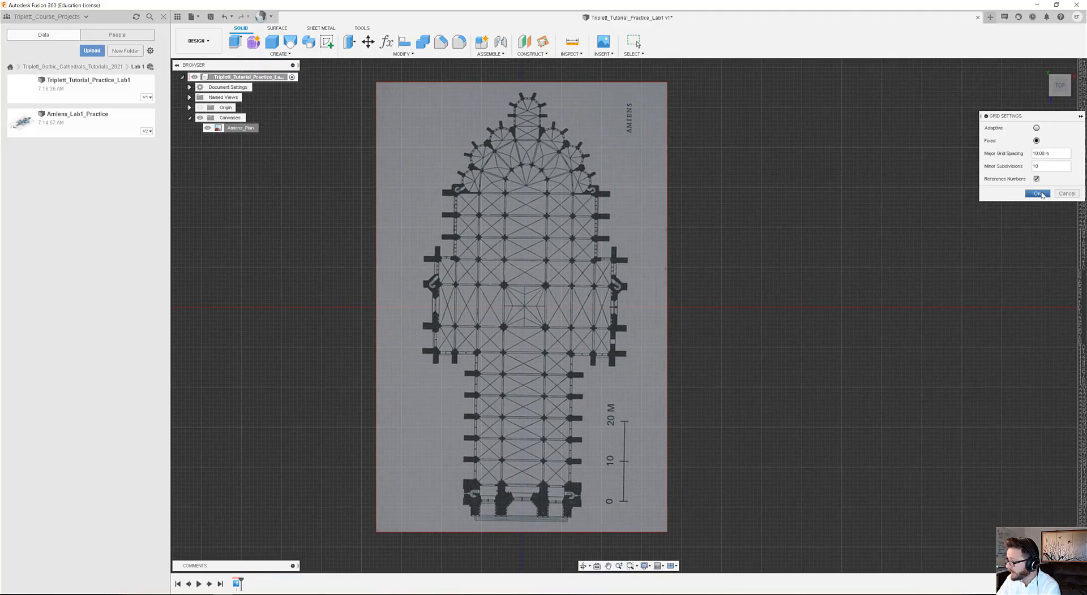
# Accept the grid settings and edit the Amiens_Plan canvas, shifting it about -0.116 m in X and -0.605 m in Y to centre the crossing on the origin.
pyautogui.click(1038, 193)
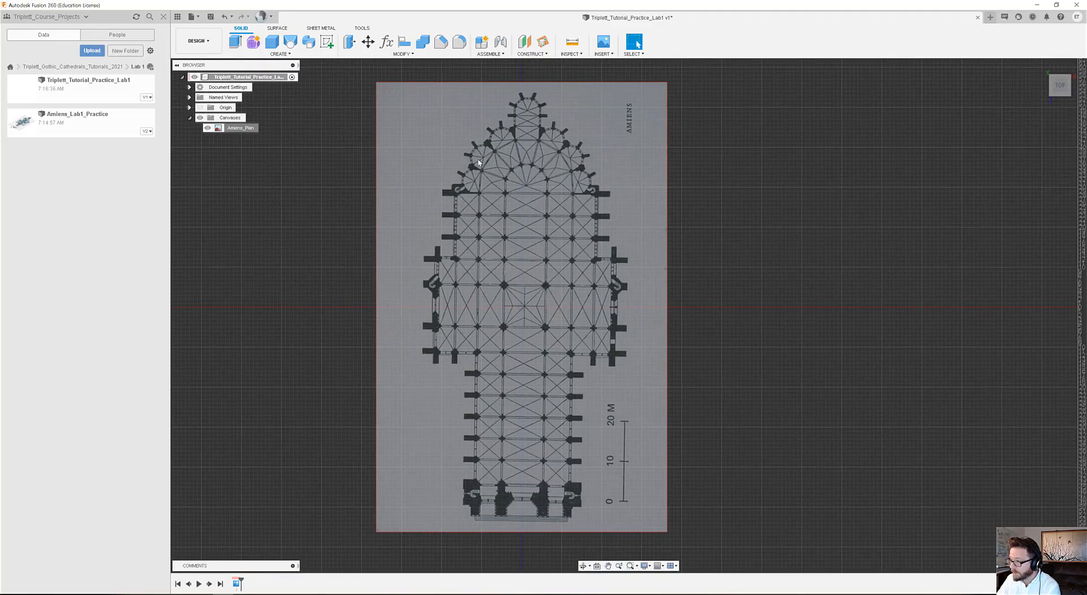
pyautogui.rightClick(241, 129)
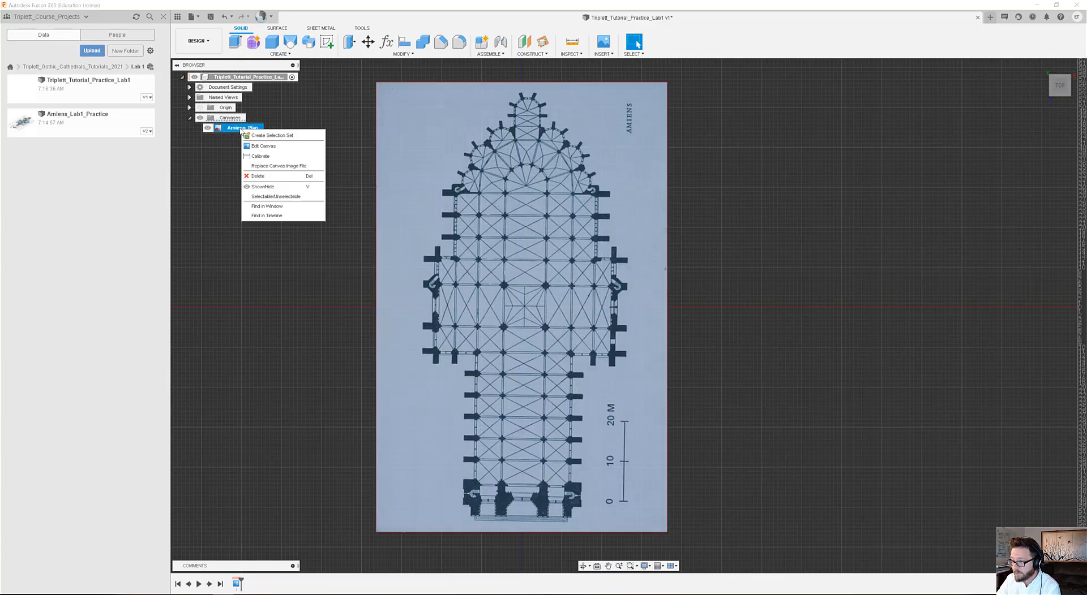
pyautogui.click(266, 146)
pyautogui.scroll(5, 566, 391)
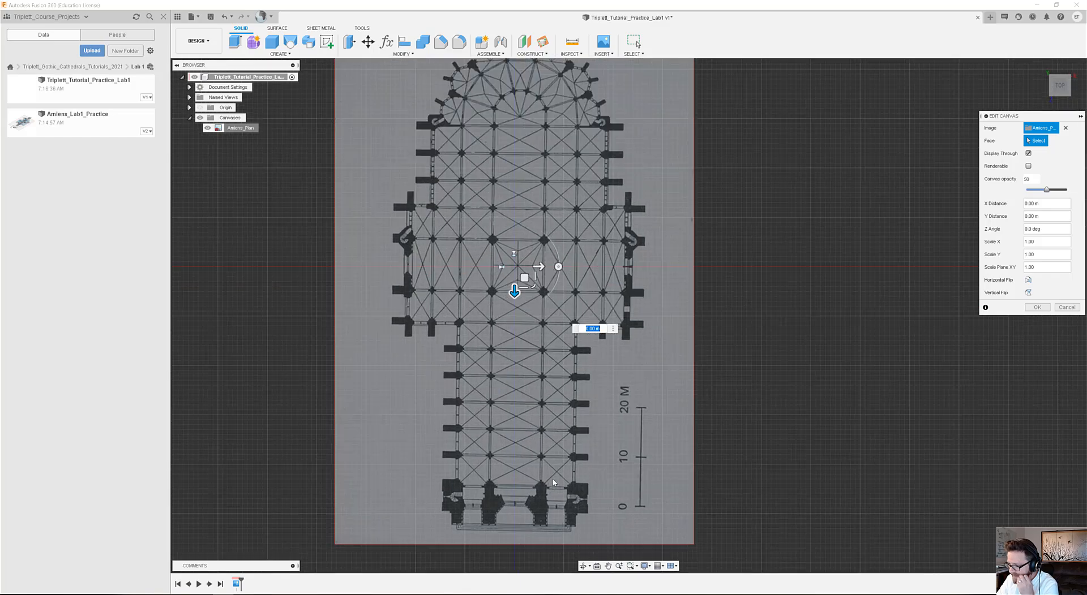
pyautogui.scroll(5, 461, 213)
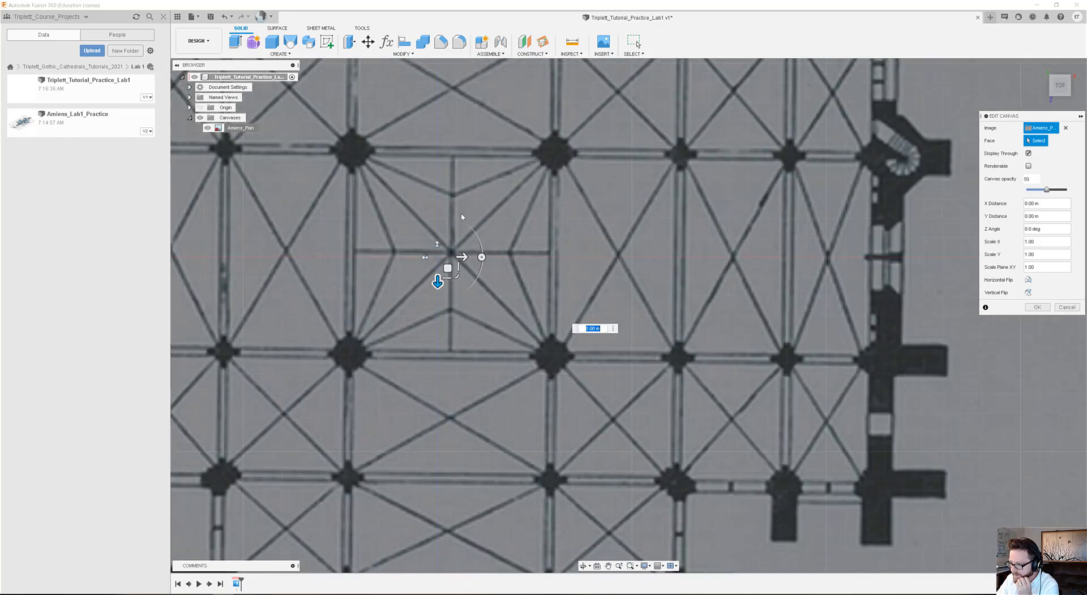
pyautogui.moveTo(427, 301); pyautogui.dragTo(402, 298)
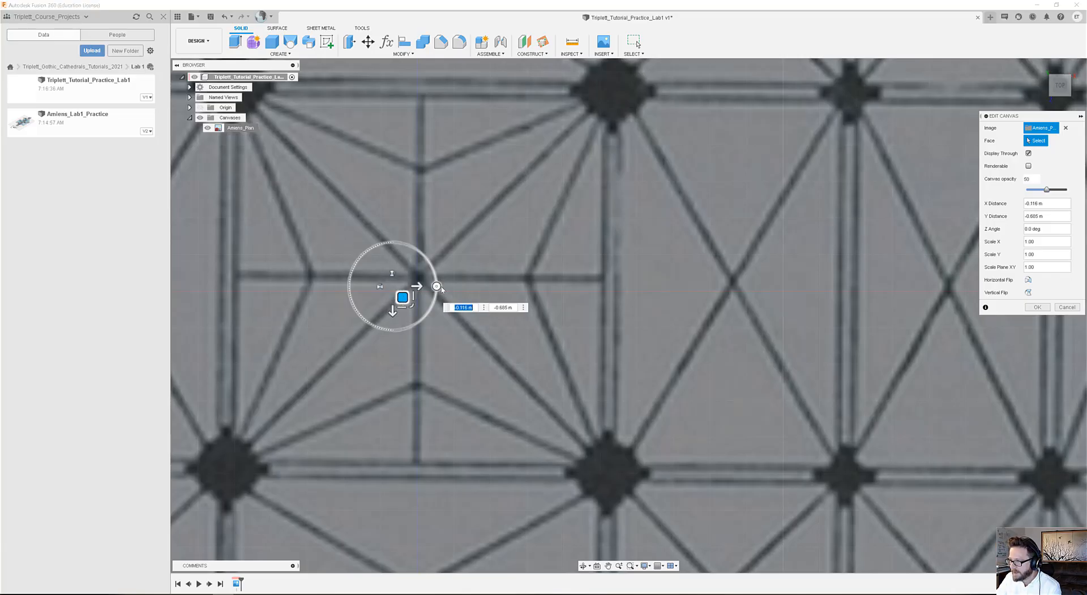
pyautogui.scroll(-6, 437, 289)
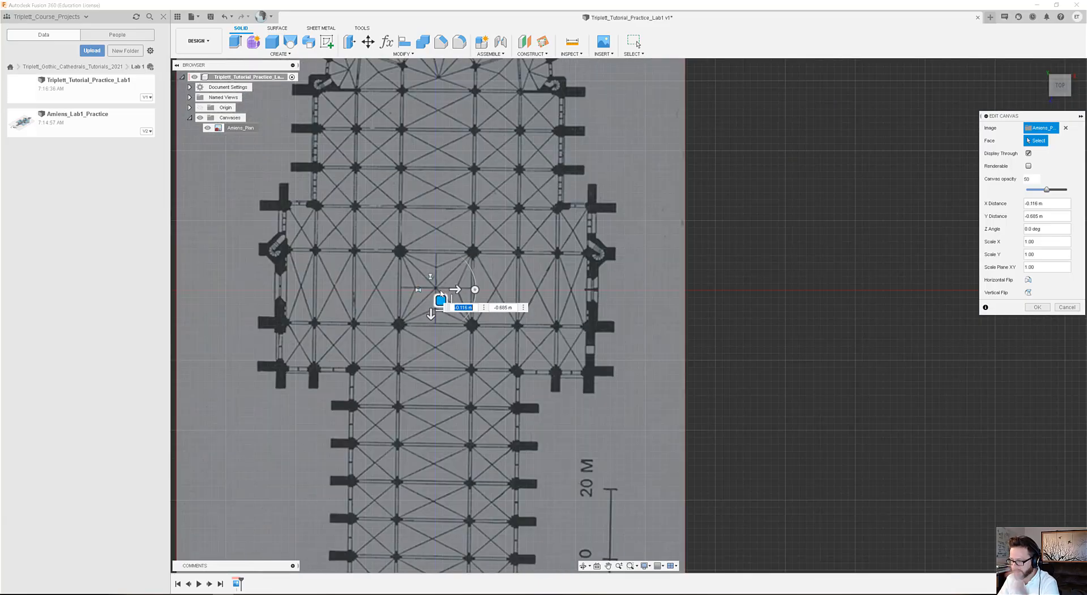
# Rotate the canvas to straighten the plan, trying Z angles of 3 and 1 degrees and settling on 0.6 degrees.
pyautogui.click(475, 289)
pyautogui.moveTo(476, 290); pyautogui.dragTo(479, 288)
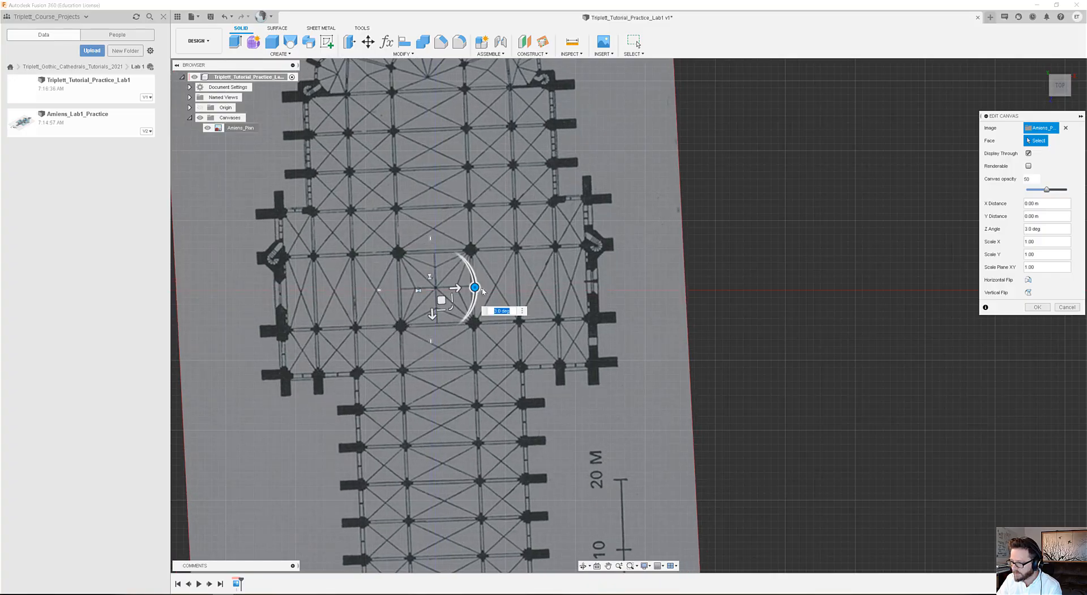
pyautogui.scroll(-5, 523, 277)
pyautogui.scroll(3, 505, 504)
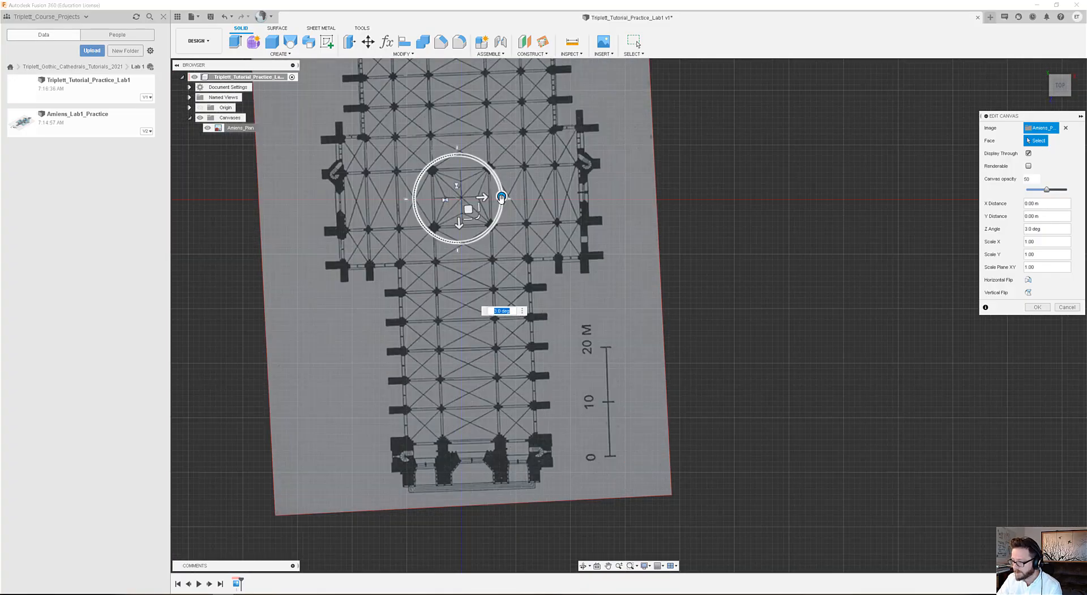
pyautogui.write('1')
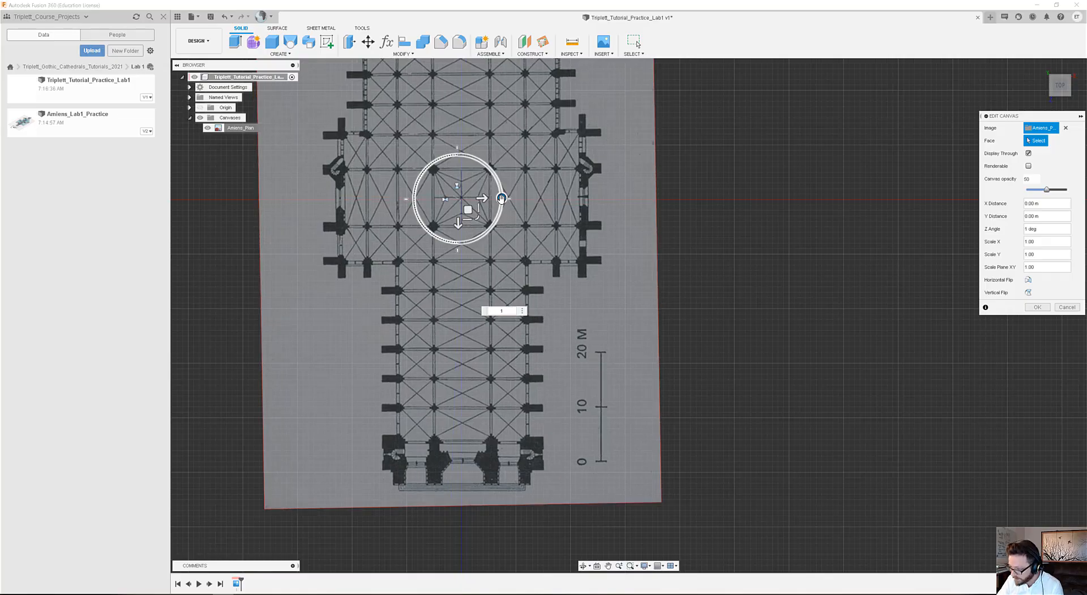
pyautogui.scroll(3, 456, 492)
pyautogui.scroll(5, 456, 498)
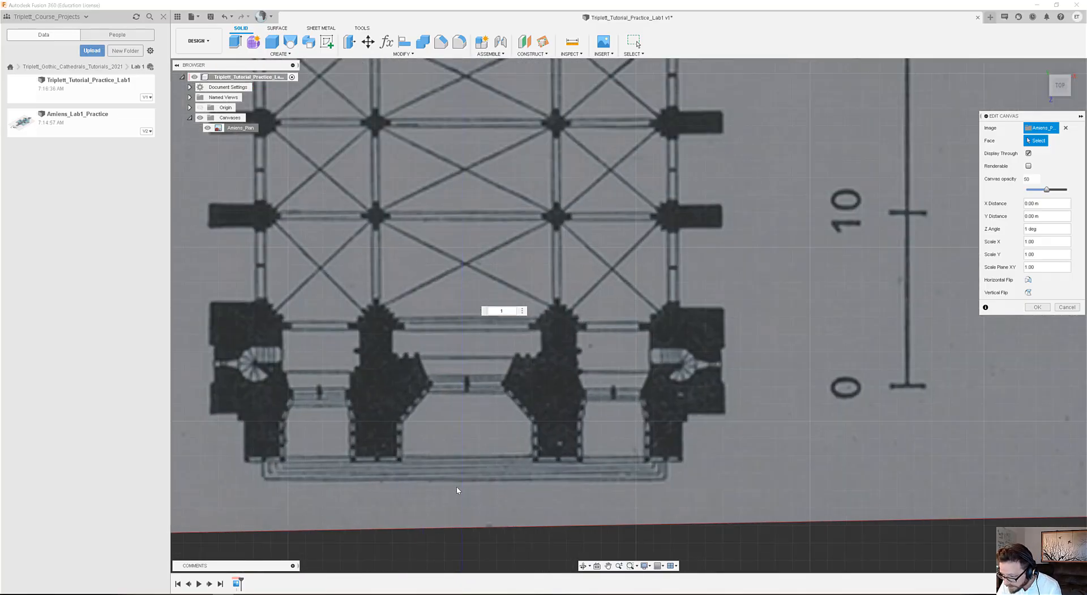
pyautogui.scroll(-1, 560, 480)
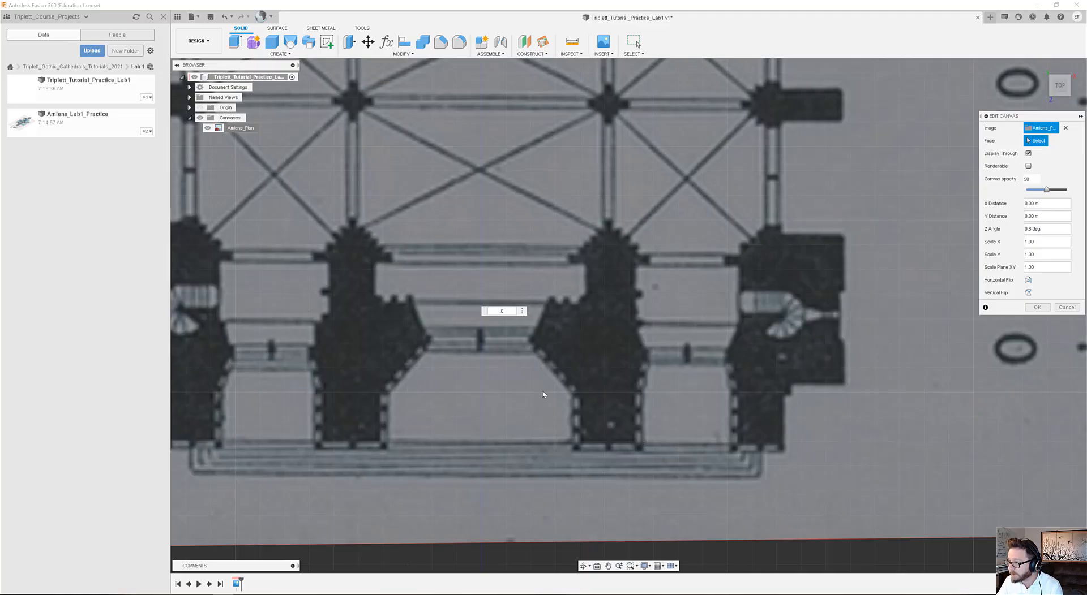
# Nudge the canvas about 0.038 m in X and -0.007 m in Y to line the crossing's centre up with the vertical axis.
pyautogui.scroll(-3, 544, 394)
pyautogui.moveTo(544, 148); pyautogui.dragTo(485, 468, button='middle')
pyautogui.moveTo(483, 77); pyautogui.dragTo(504, 274, button='middle')
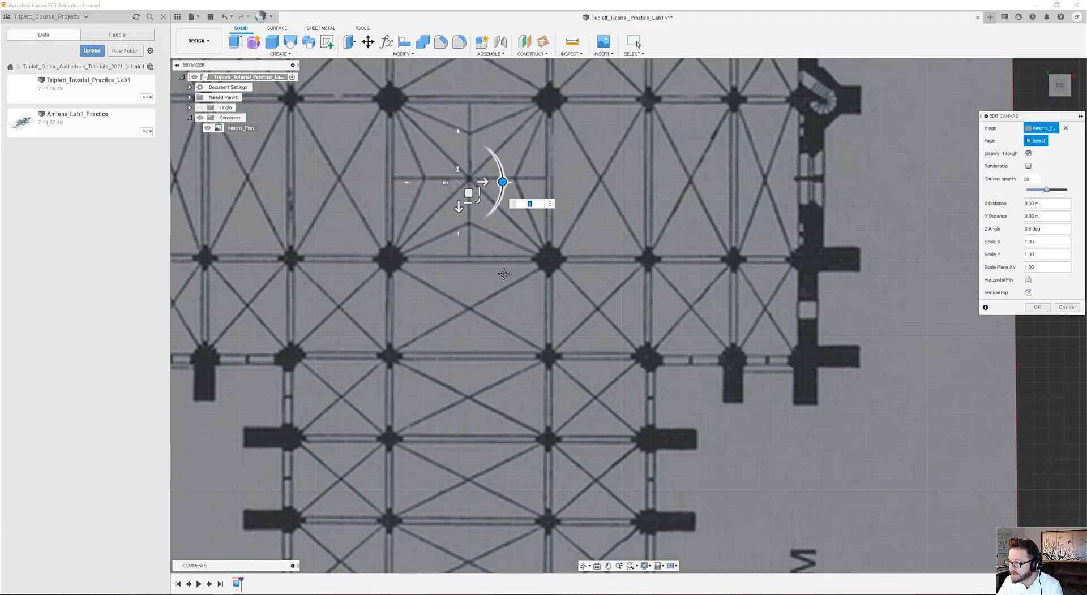
pyautogui.scroll(5, 473, 317)
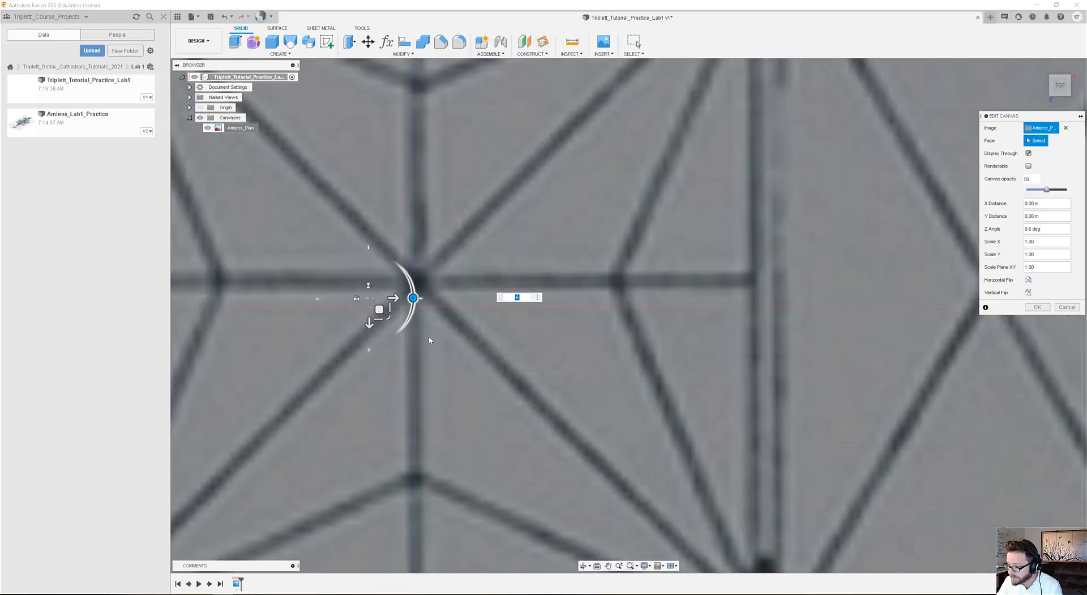
pyautogui.moveTo(378, 310); pyautogui.dragTo(378, 313)
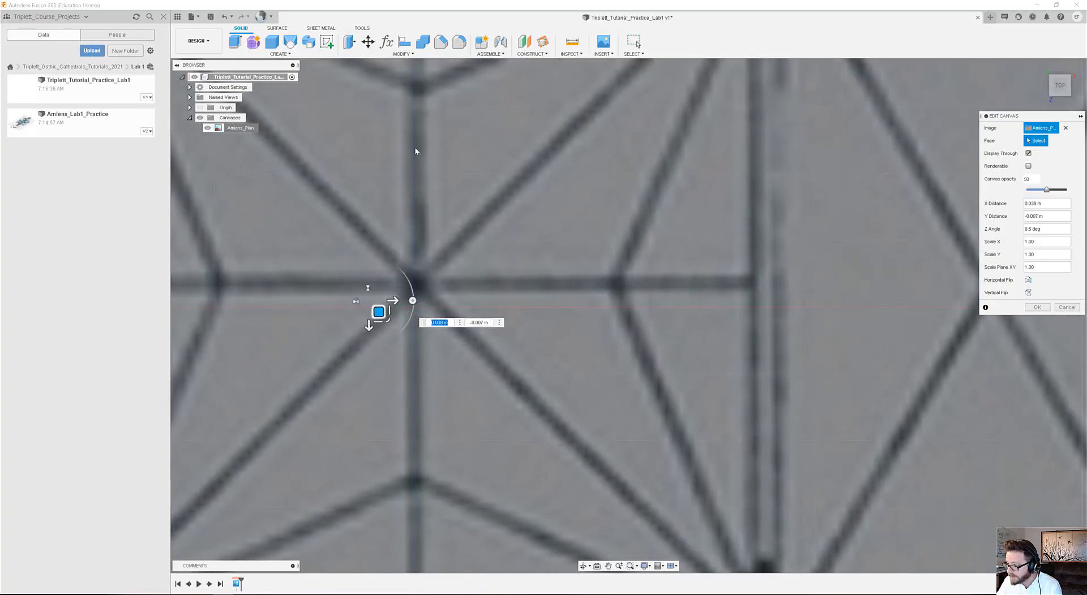
# Examine how the plan's centreline follows the vertical axis from the crossing to the apse and down the nave to the entrance front.
pyautogui.moveTo(432, 162); pyautogui.dragTo(433, 519, button='middle')
pyautogui.moveTo(446, 227); pyautogui.dragTo(444, 445, button='middle')
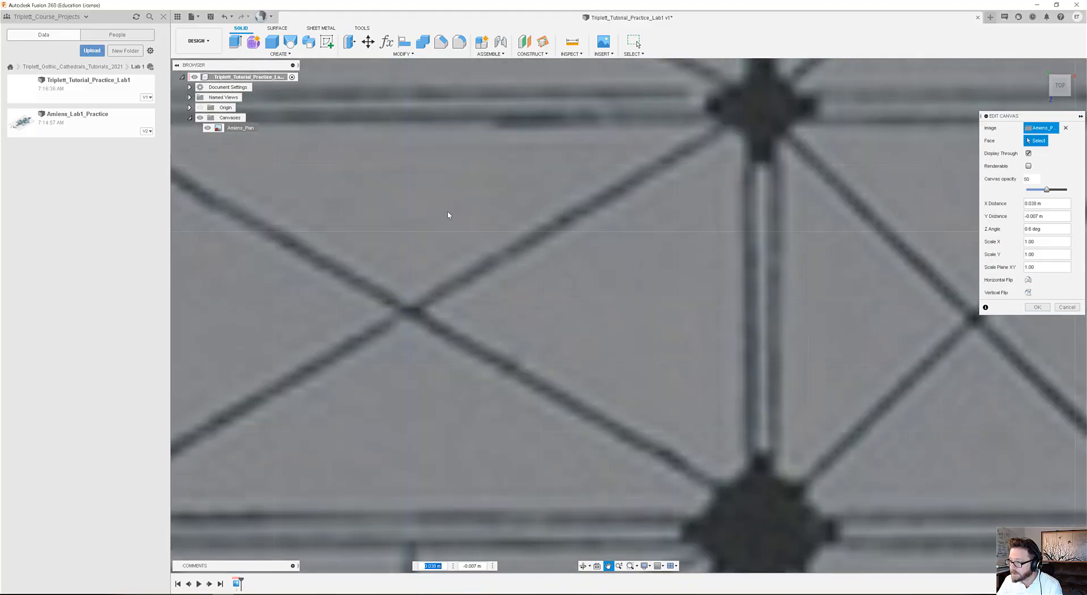
pyautogui.moveTo(447, 205); pyautogui.dragTo(440, 417, button='middle')
pyautogui.scroll(-4, 447, 416)
pyautogui.moveTo(441, 243); pyautogui.dragTo(432, 348, button='middle')
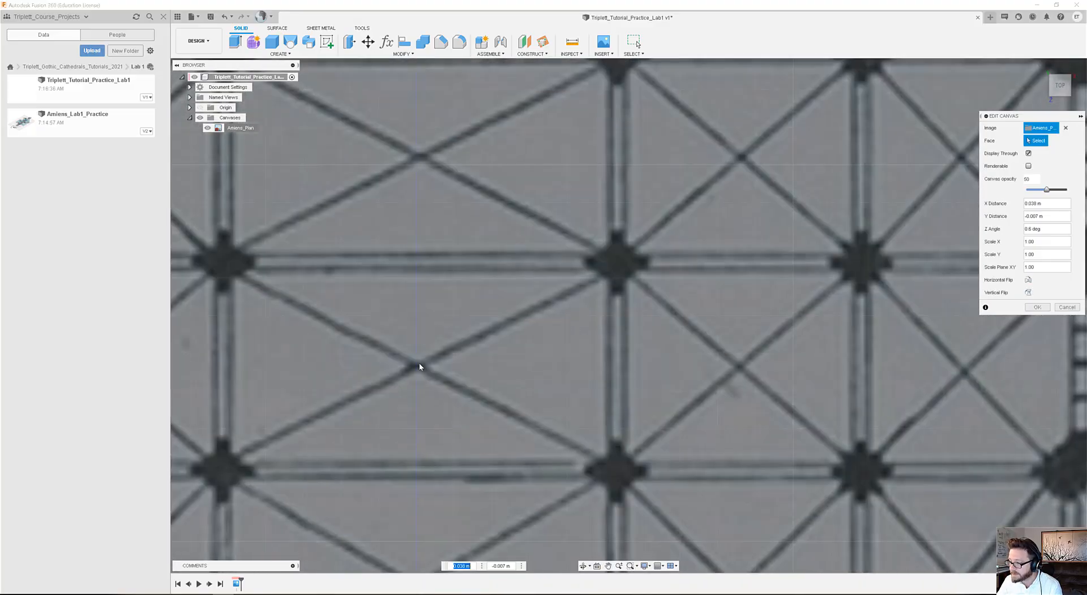
pyautogui.moveTo(424, 148); pyautogui.dragTo(436, 478, button='middle')
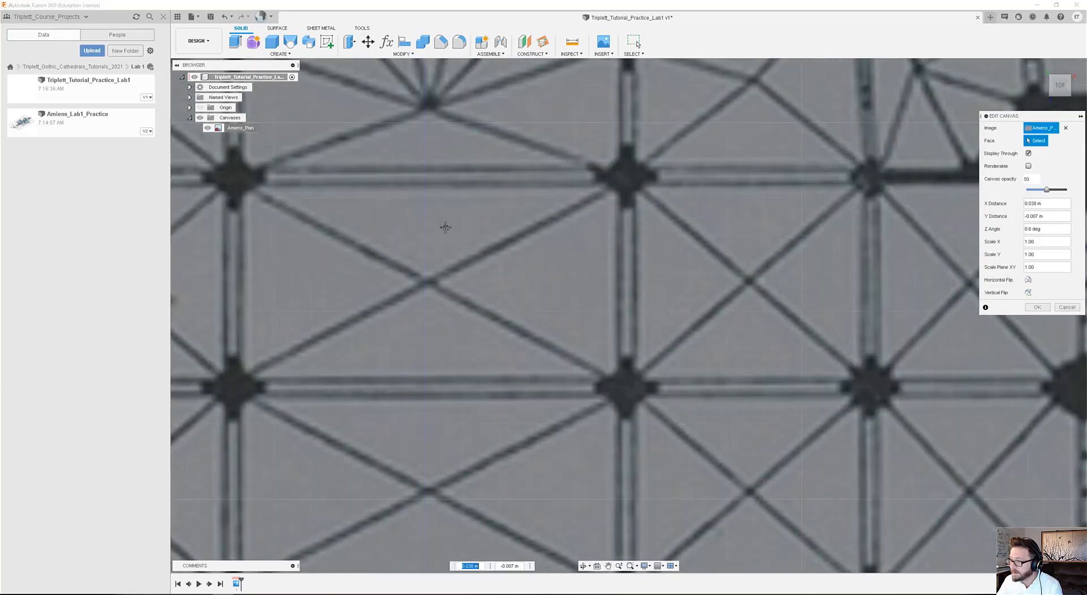
pyautogui.moveTo(444, 226); pyautogui.dragTo(440, 417, button='middle')
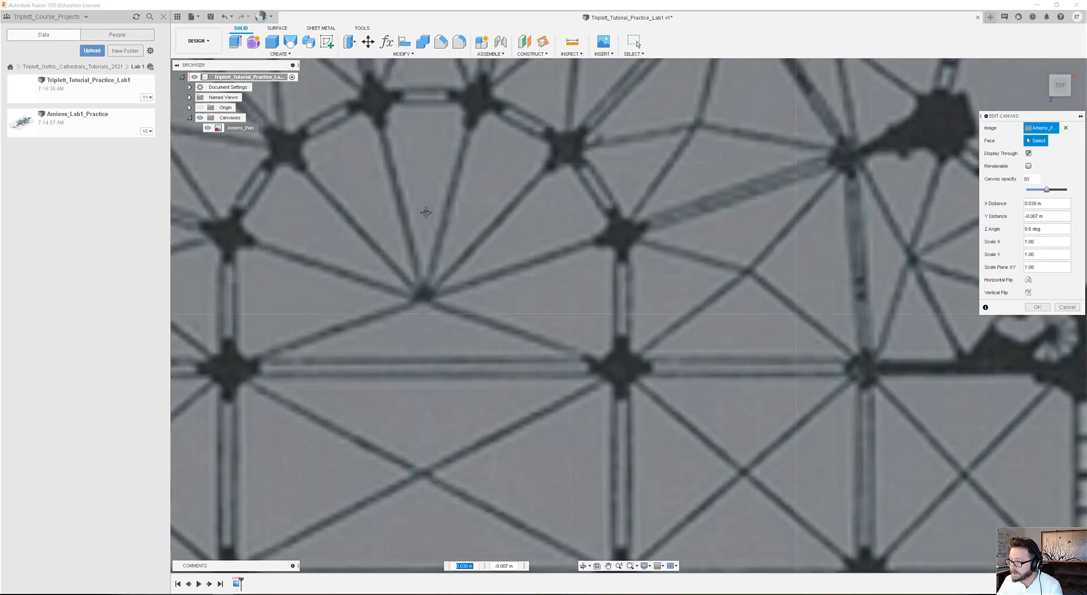
pyautogui.moveTo(422, 213); pyautogui.dragTo(443, 149, button='middle')
pyautogui.scroll(-3, 410, 233)
pyautogui.scroll(-4, 417, 236)
pyautogui.scroll(-2, 444, 285)
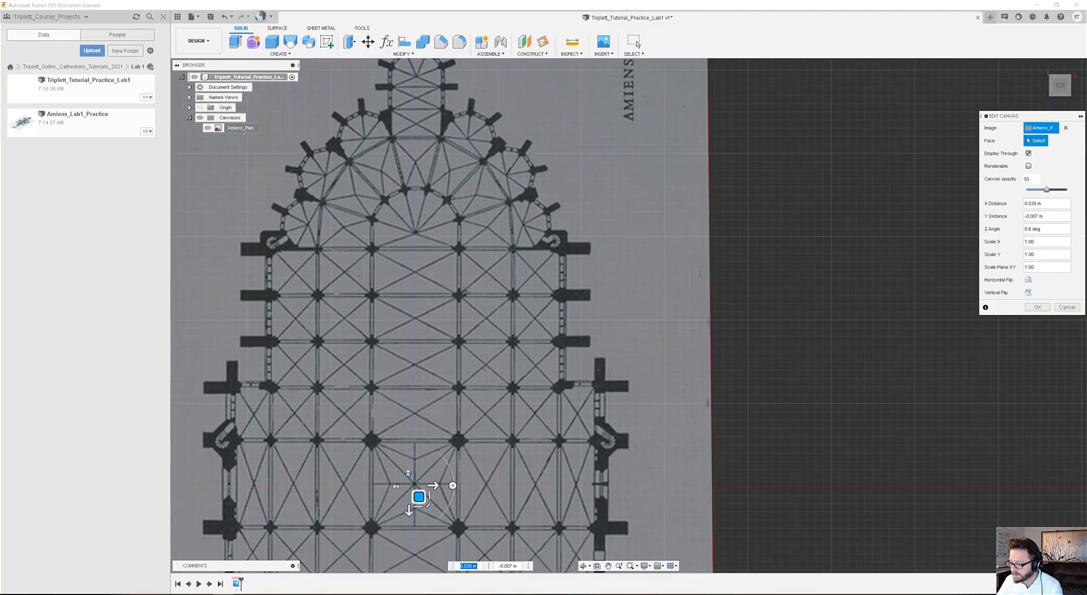
pyautogui.moveTo(464, 293); pyautogui.dragTo(476, 131, button='middle')
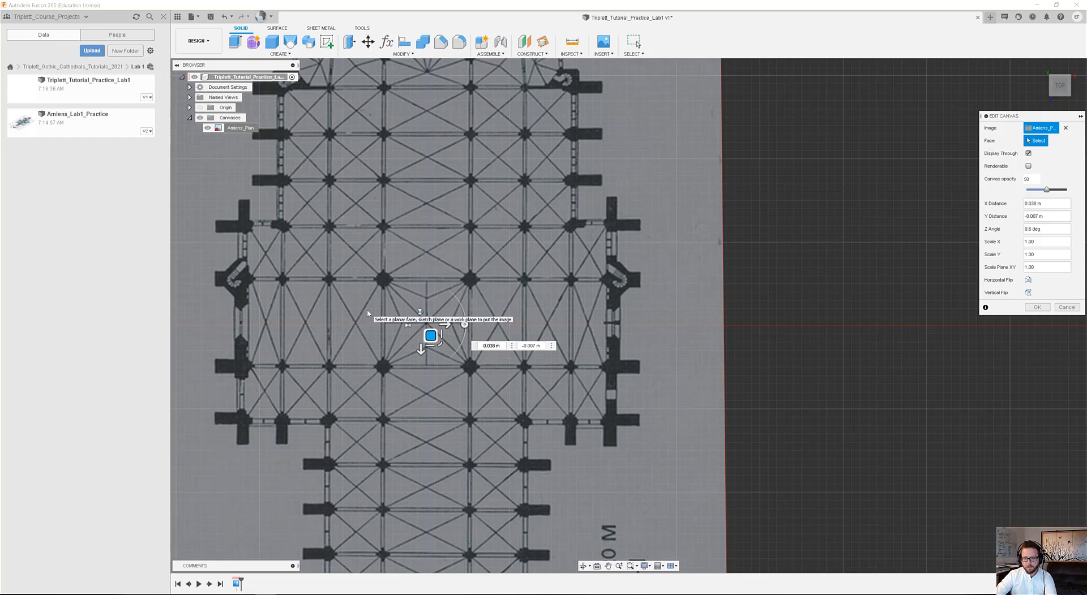
pyautogui.scroll(-5, 468, 428)
pyautogui.scroll(5, 468, 477)
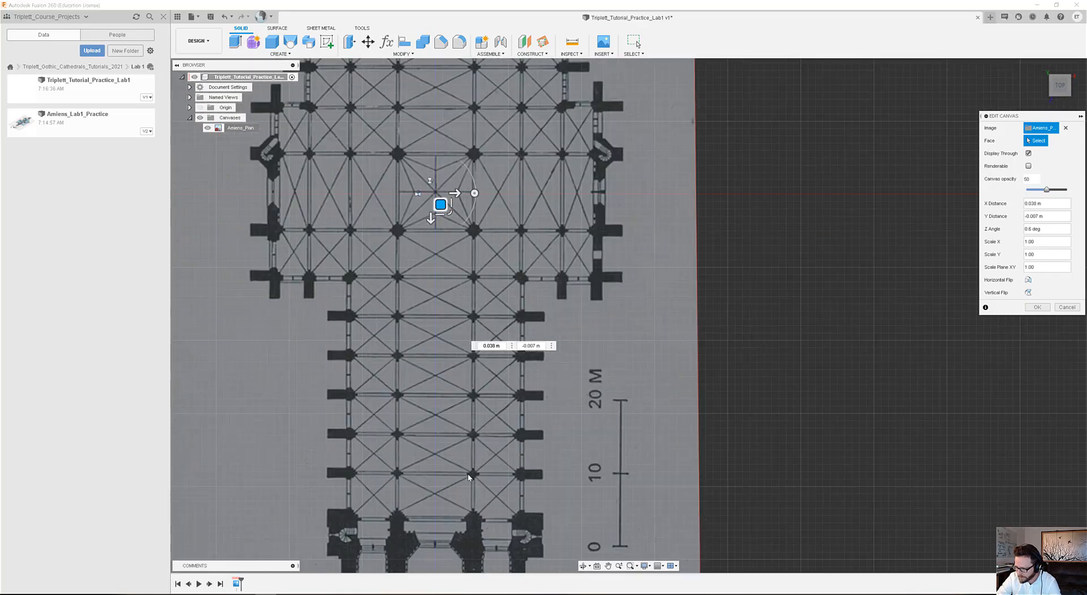
pyautogui.scroll(-2, 477, 380)
pyautogui.scroll(7, 472, 544)
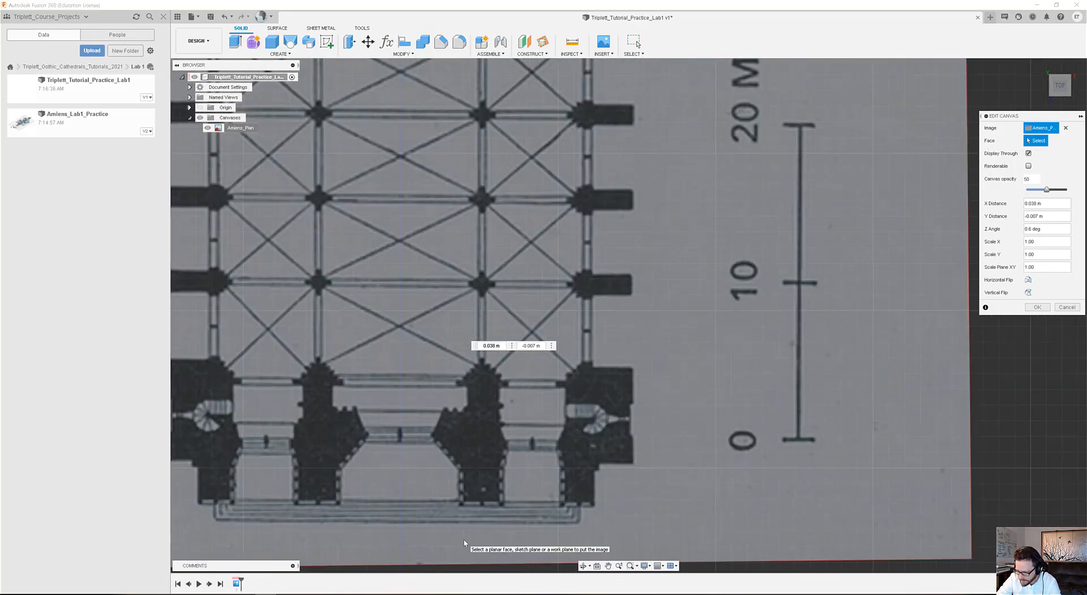
pyautogui.scroll(-3, 462, 539)
pyautogui.scroll(-3, 459, 519)
# Move the canvas to an X distance of about 0.28 m and Y distance of -0.009 m at the crossing, and accept the canvas edit.
pyautogui.scroll(9, 432, 243)
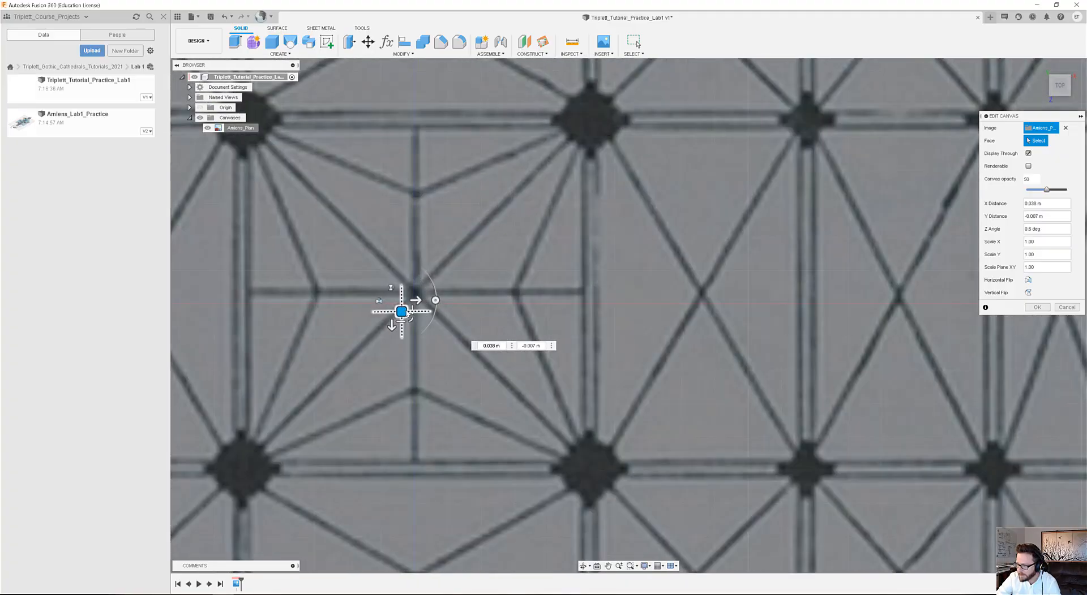
pyautogui.moveTo(402, 312); pyautogui.dragTo(401, 320)
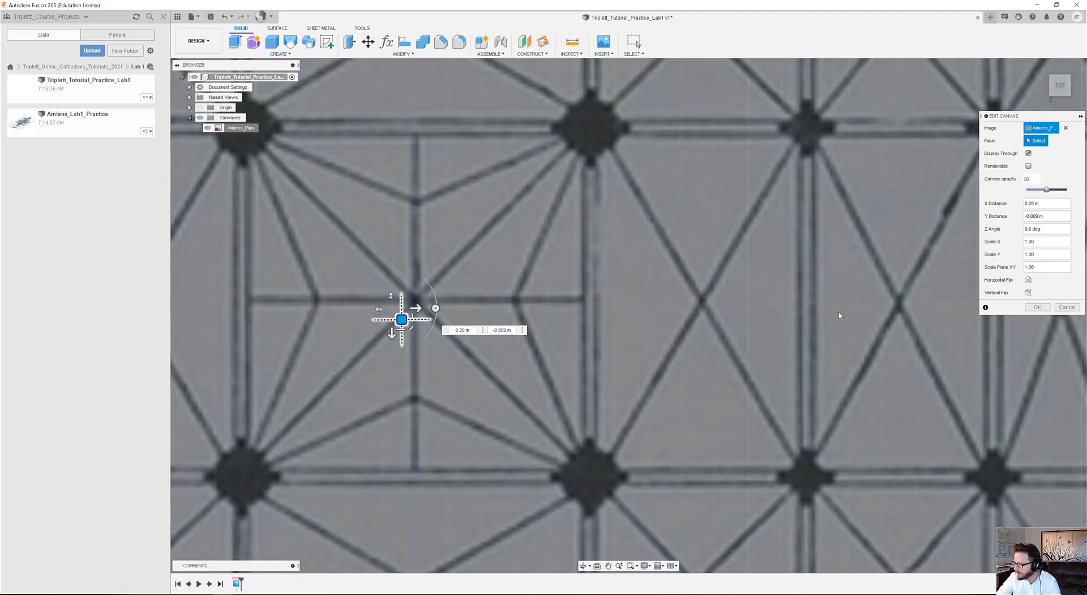
pyautogui.click(1038, 308)
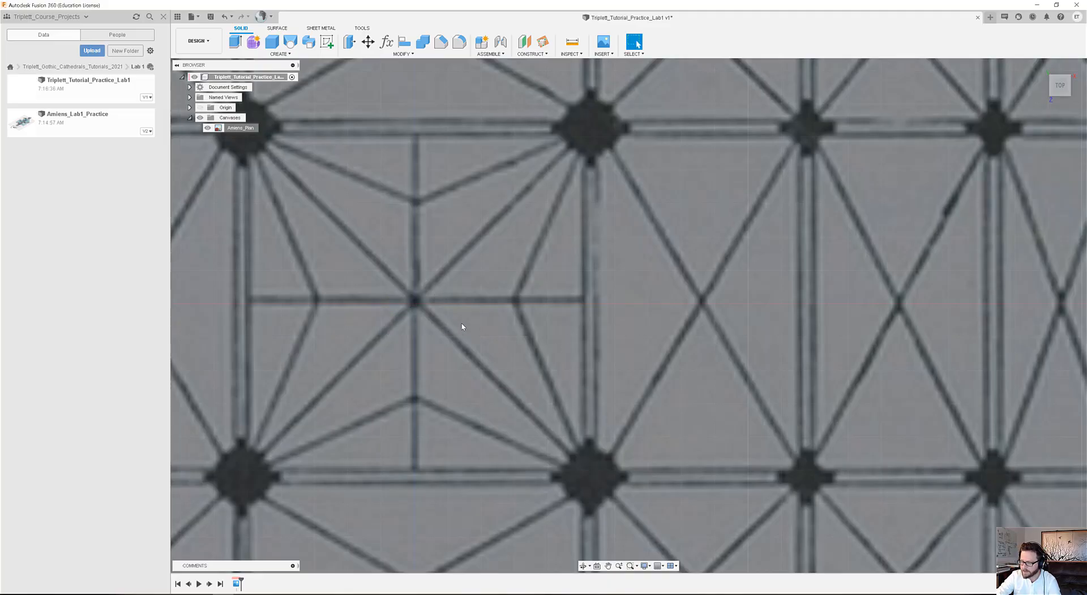
# Hide the project data list and start a new sketch on the horizontal origin plane in which the plan lies.
pyautogui.scroll(-8, 467, 326)
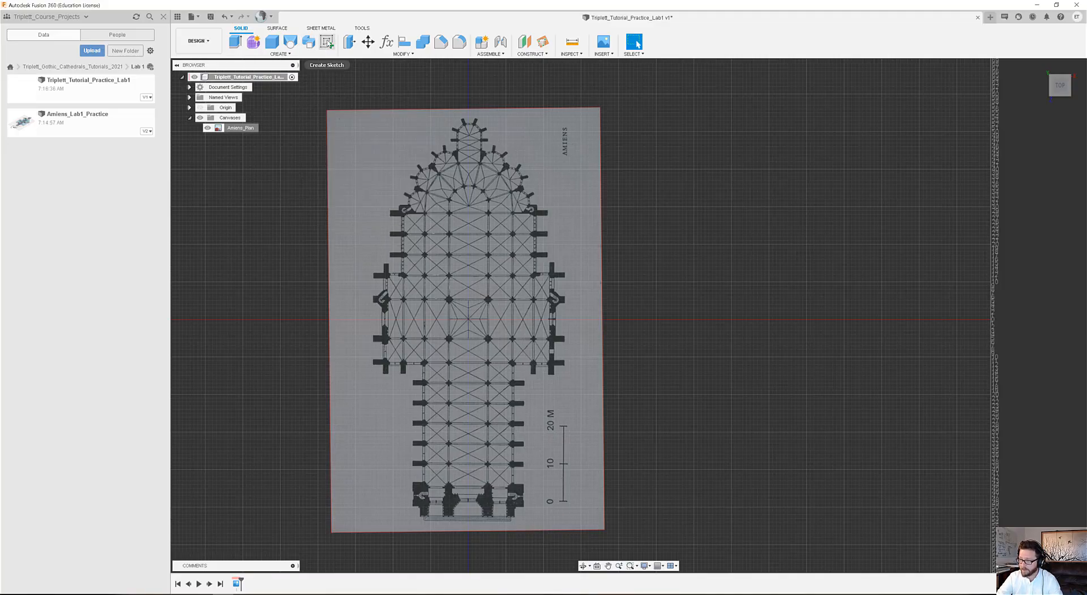
pyautogui.click(163, 18)
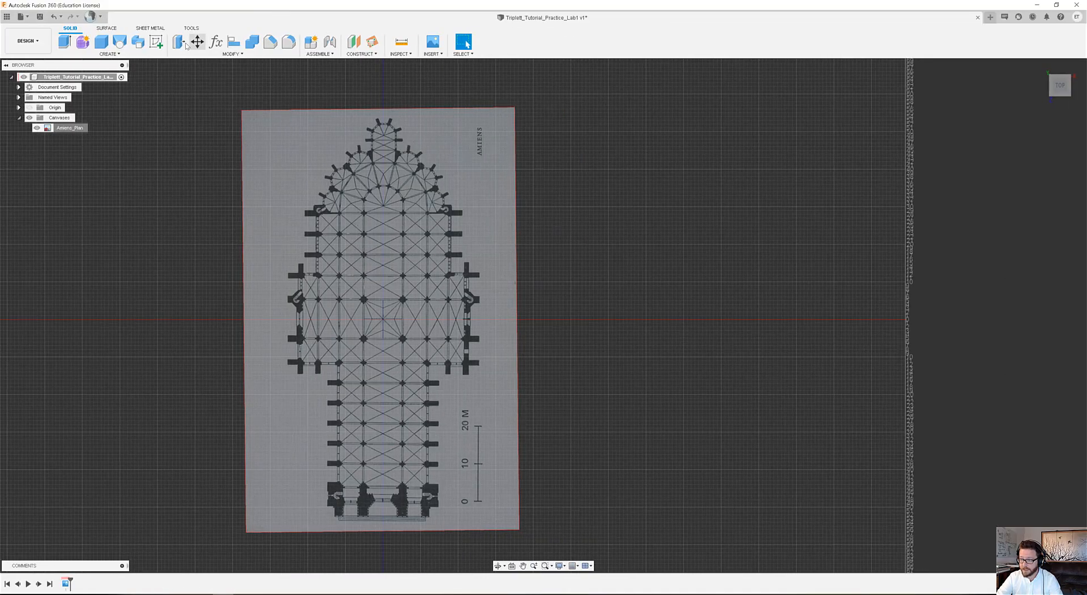
pyautogui.click(157, 44)
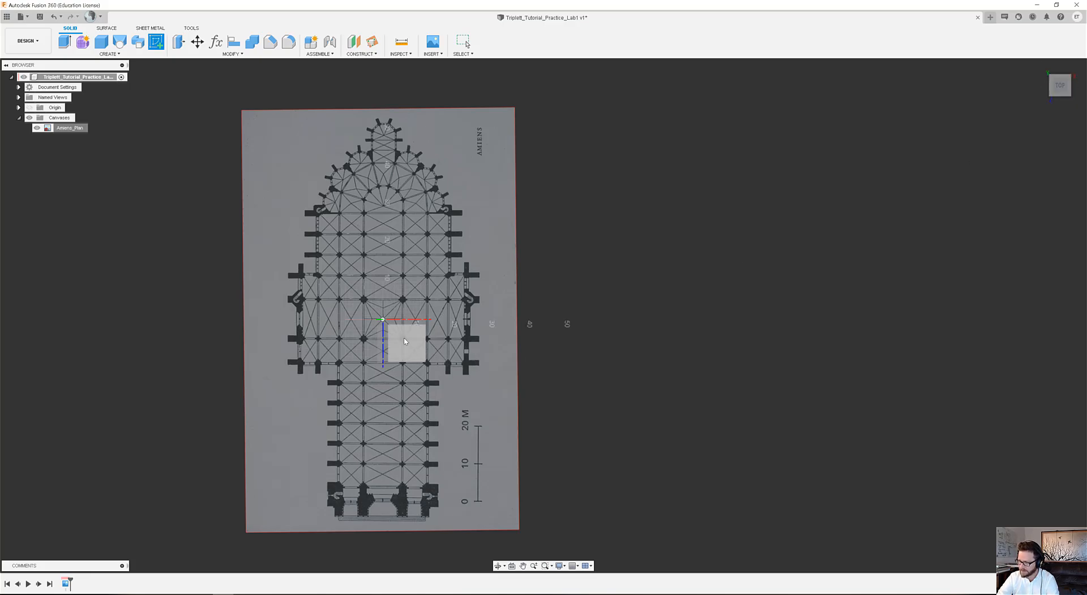
pyautogui.moveTo(415, 347)
pyautogui.keyDown('shift'); pyautogui.mouseDown(button='middle')
pyautogui.moveTo(392, 357)
pyautogui.moveTo(449, 318)
pyautogui.moveTo(425, 347)
pyautogui.moveTo(493, 291)
pyautogui.moveTo(544, 277)
pyautogui.mouseUp(button='middle'); pyautogui.keyUp('shift')
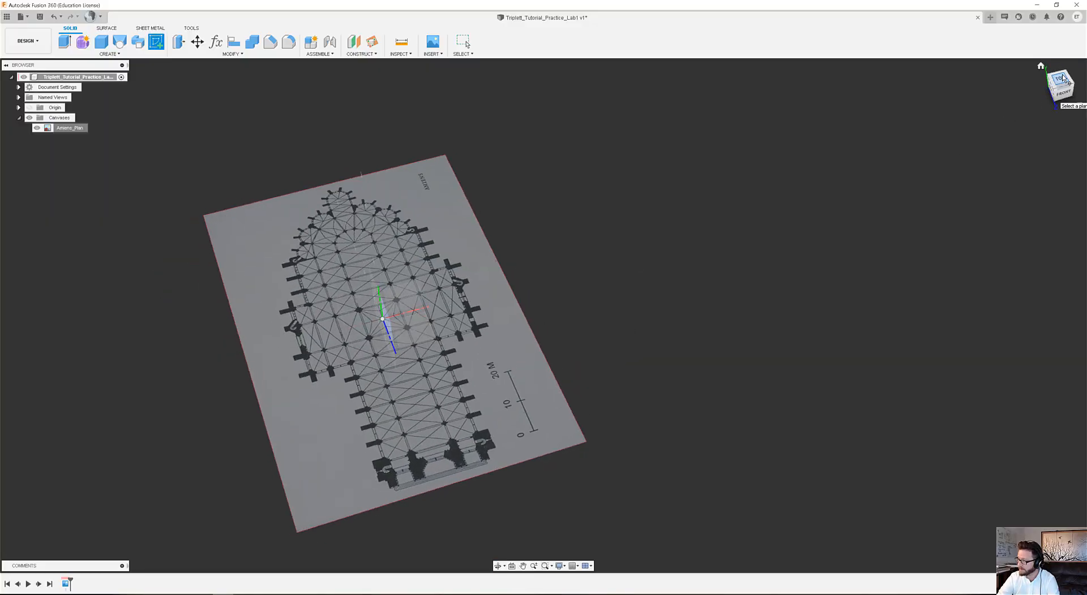
pyautogui.moveTo(438, 335)
pyautogui.keyDown('shift'); pyautogui.mouseDown(button='middle')
pyautogui.moveTo(396, 372)
pyautogui.moveTo(422, 355)
pyautogui.moveTo(408, 360)
pyautogui.mouseUp(button='middle'); pyautogui.keyUp('shift')
pyautogui.click(409, 338)
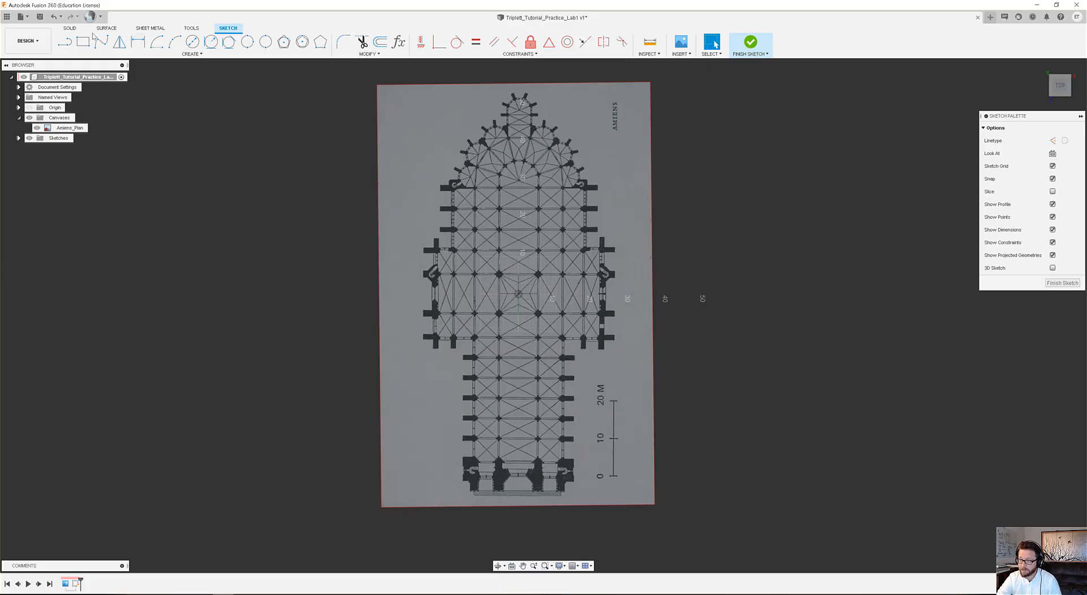
# Bring up the pinning options of the sketch Mirror command and toggle its Pin to Shortcuts option.
pyautogui.press('l')
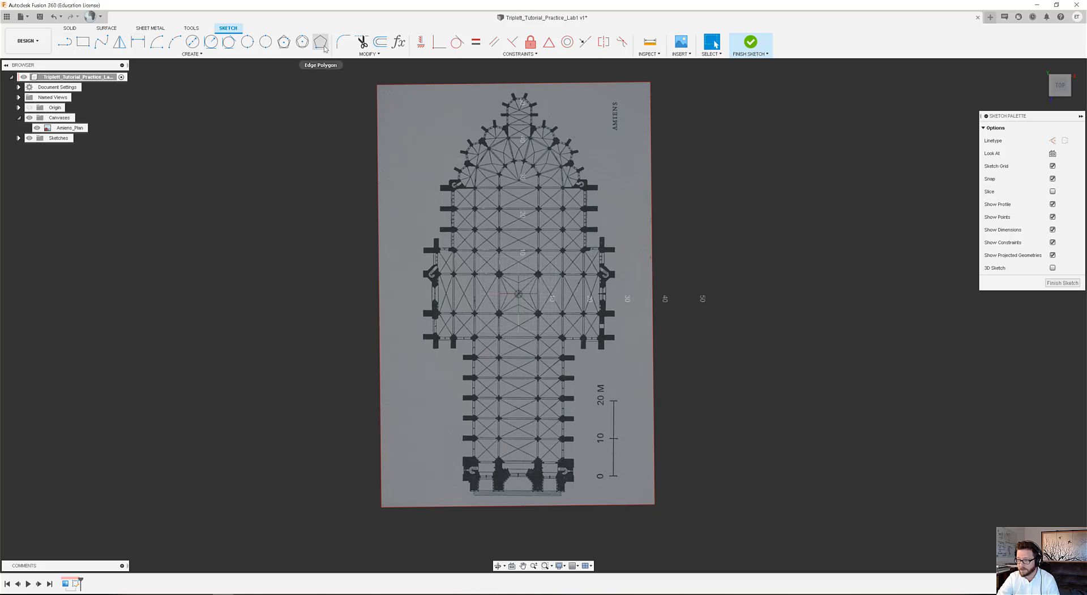
pyautogui.click(213, 55)
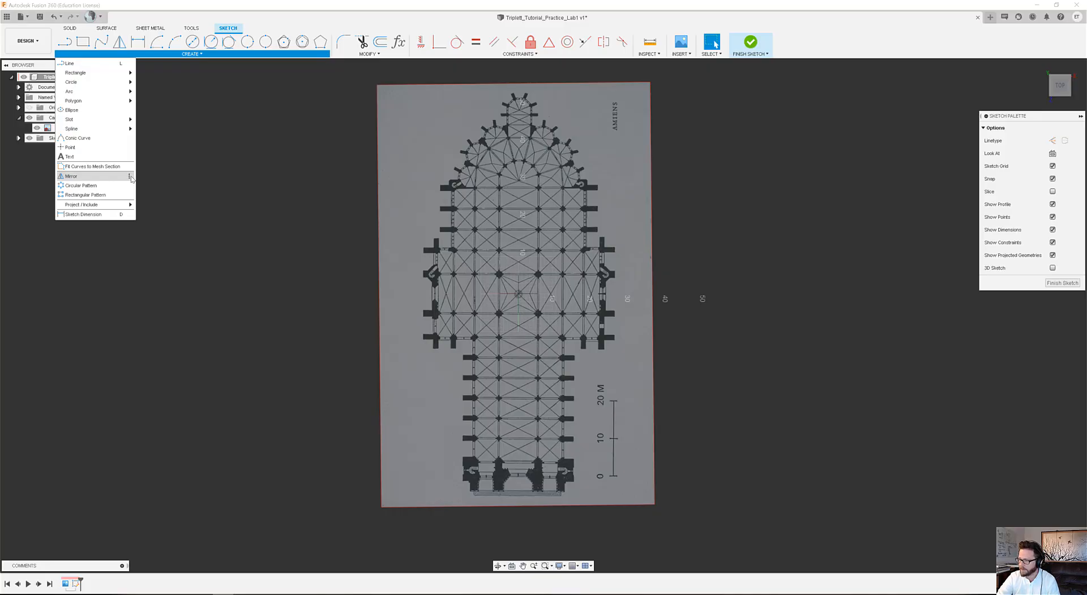
pyautogui.click(130, 177)
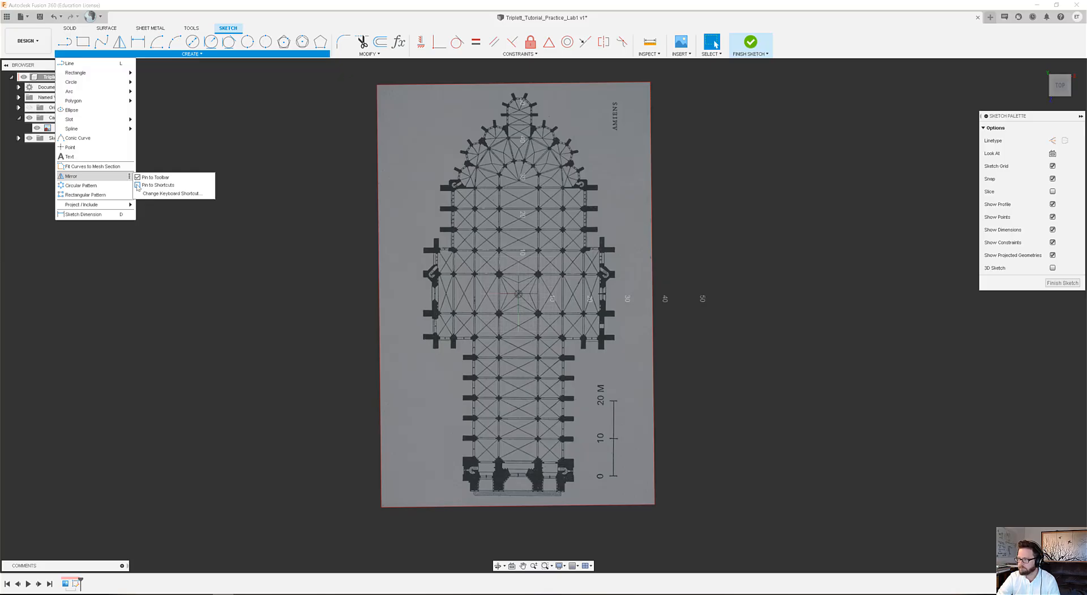
pyautogui.click(138, 187)
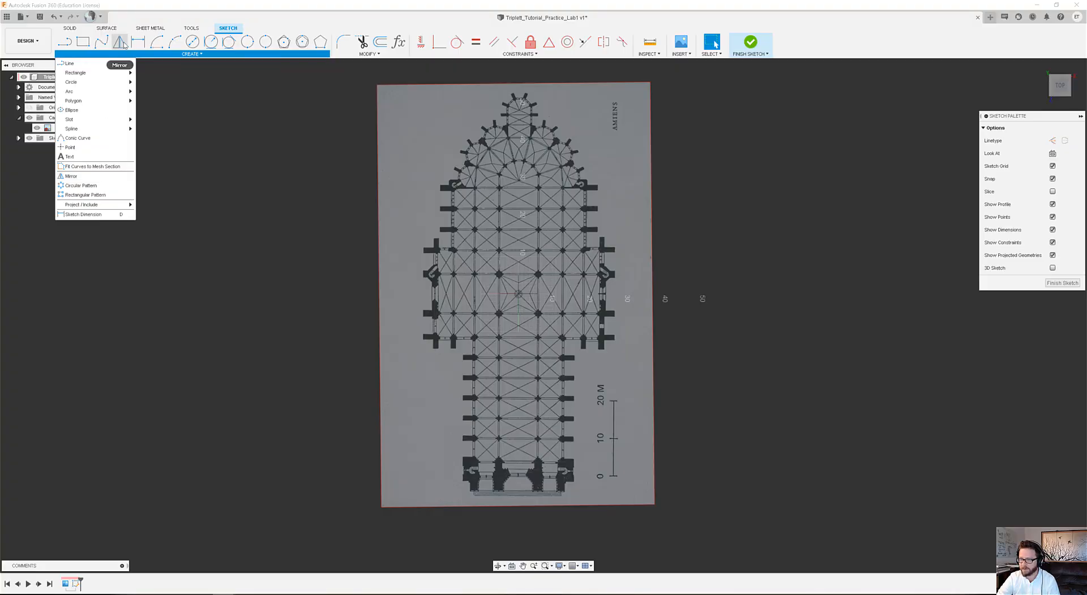
pyautogui.click(268, 23)
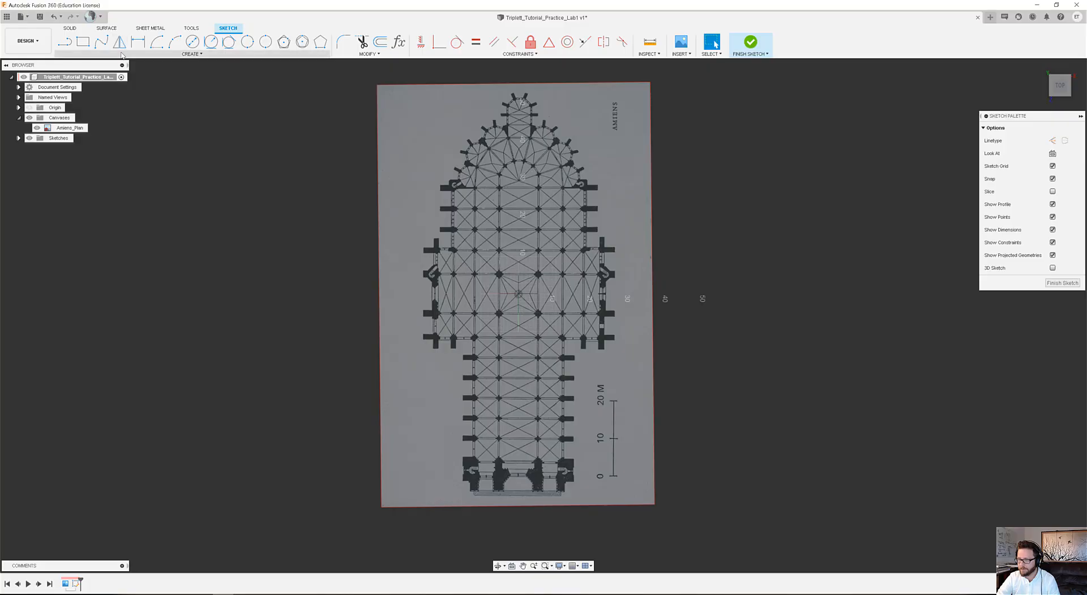
# Draw a vertical line about 120 m long along the plan's central axis, extending past both canvas ends, and convert it to construction.
pyautogui.click(64, 43)
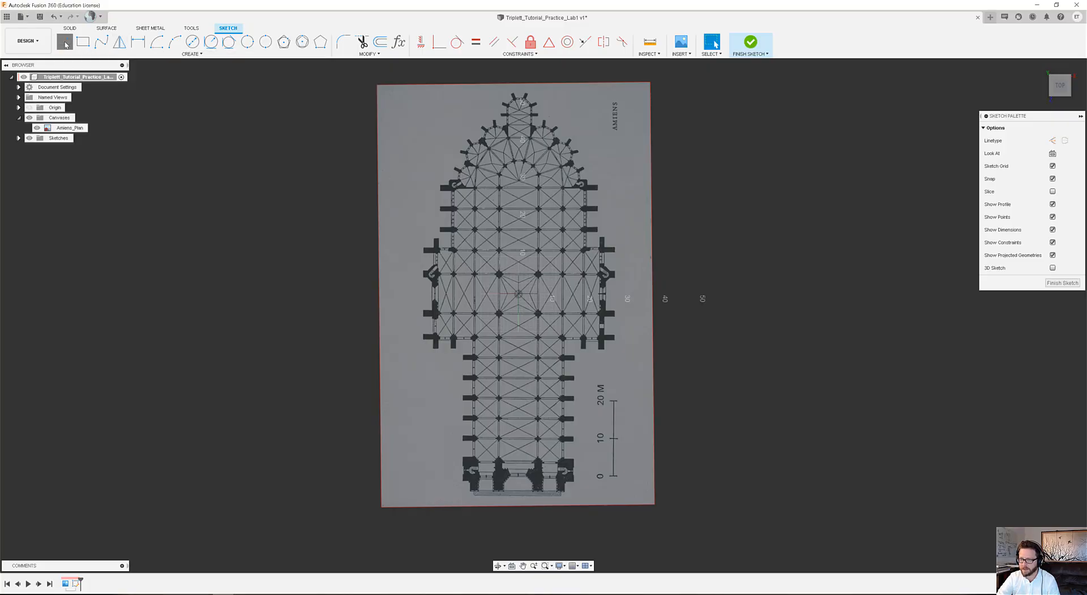
pyautogui.click(519, 520)
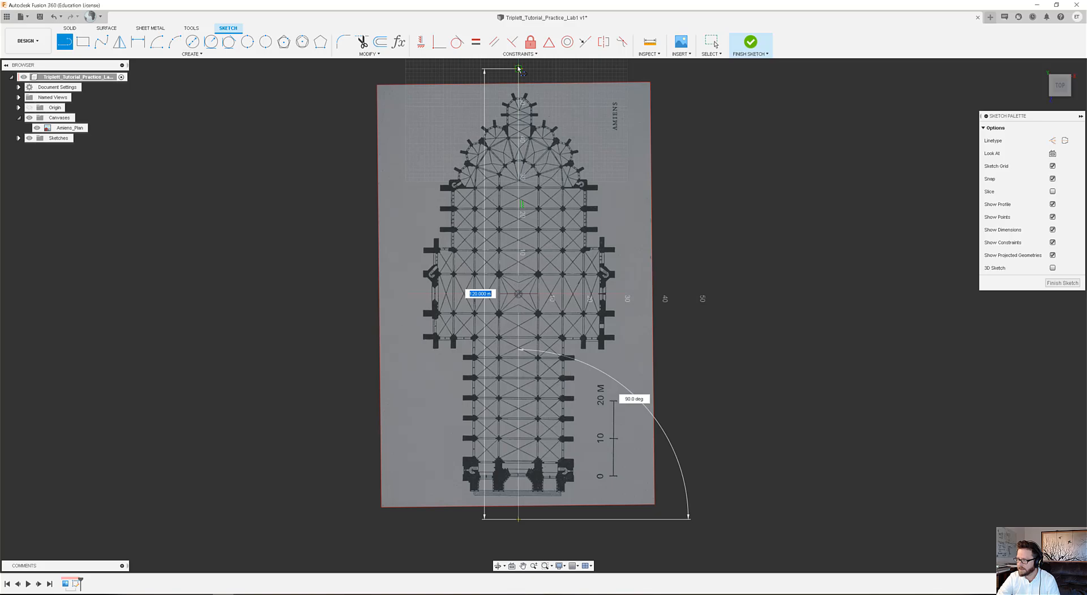
pyautogui.click(519, 68)
pyautogui.press('Escape')
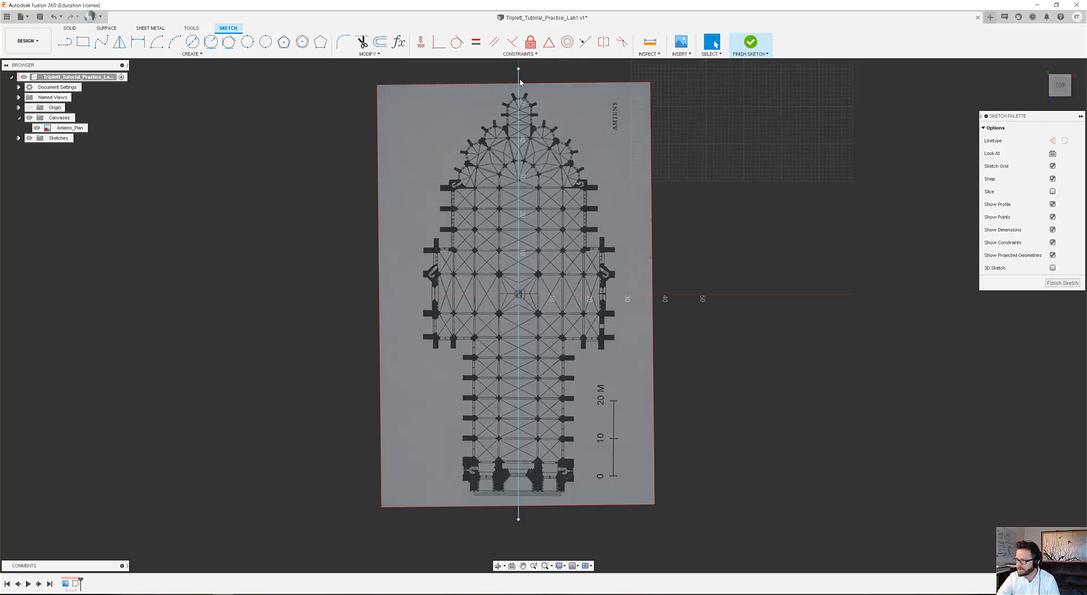
pyautogui.click(518, 81)
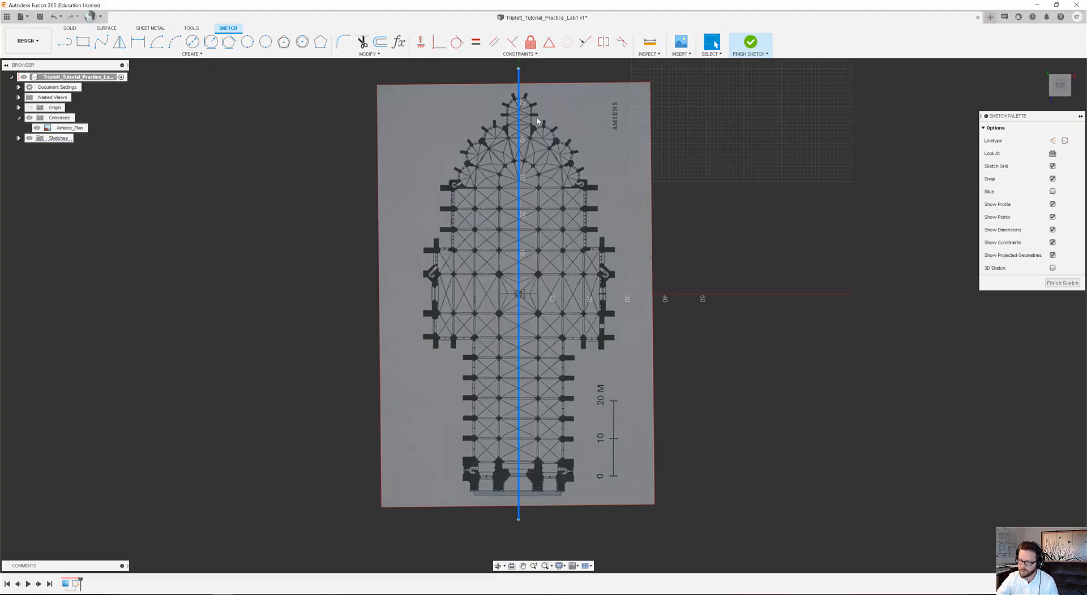
pyautogui.rightClick(519, 78)
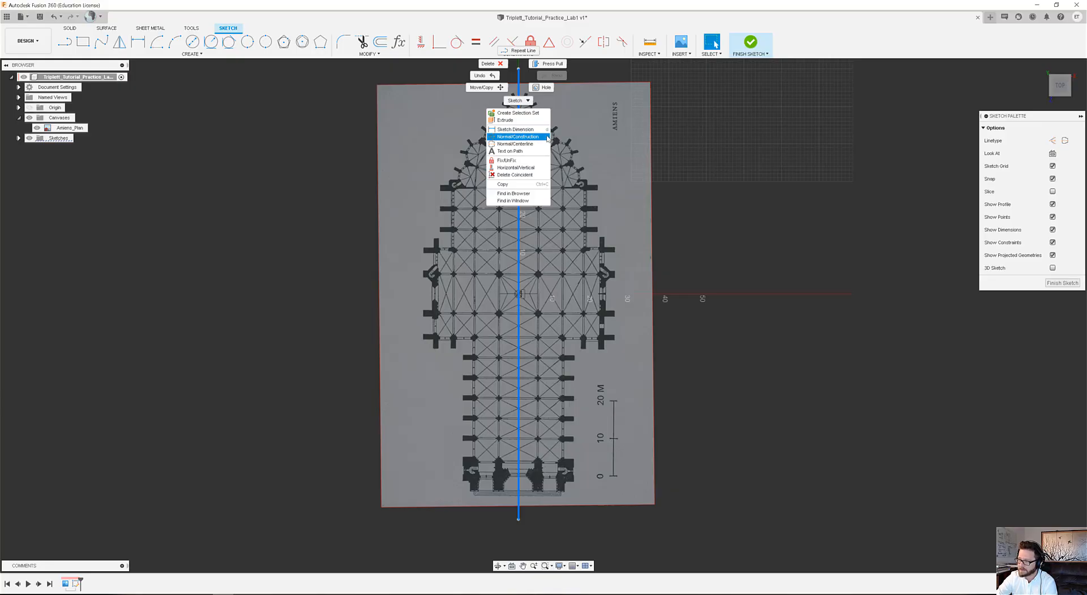
pyautogui.click(529, 137)
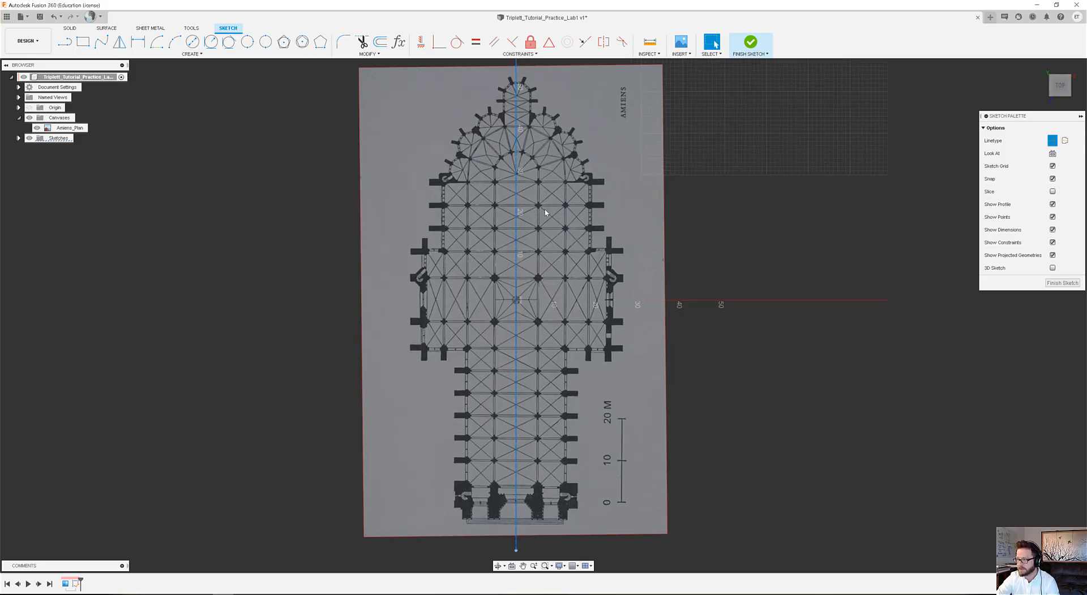
# Examine the crossing of the plan where the vertical construction line meets the horizontal axis, and how that axis runs through the transept.
pyautogui.scroll(-3, 588, 291)
pyautogui.scroll(3, 587, 291)
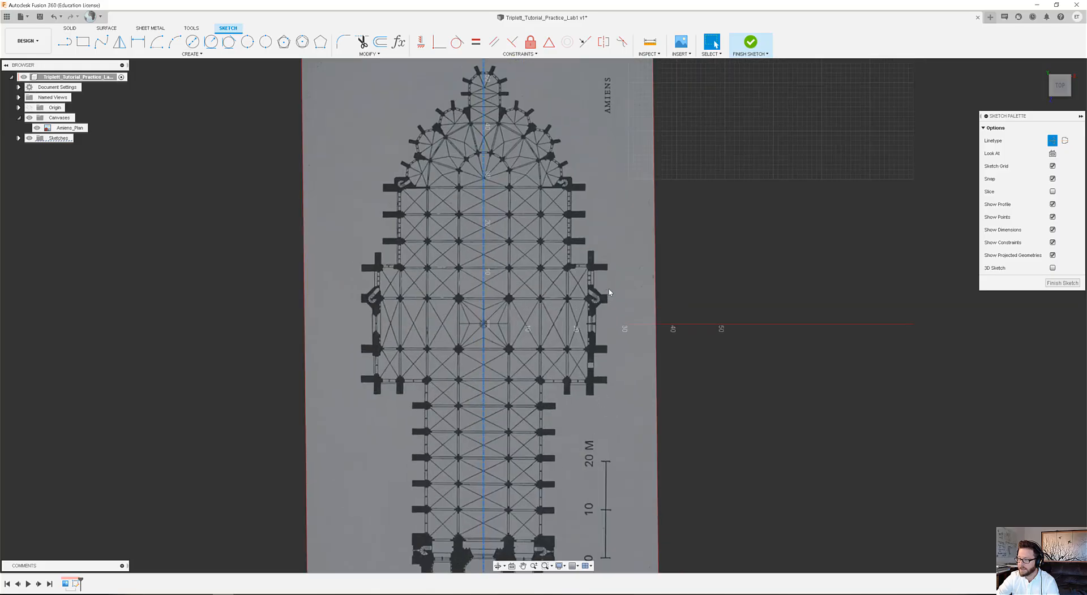
pyautogui.scroll(6, 498, 325)
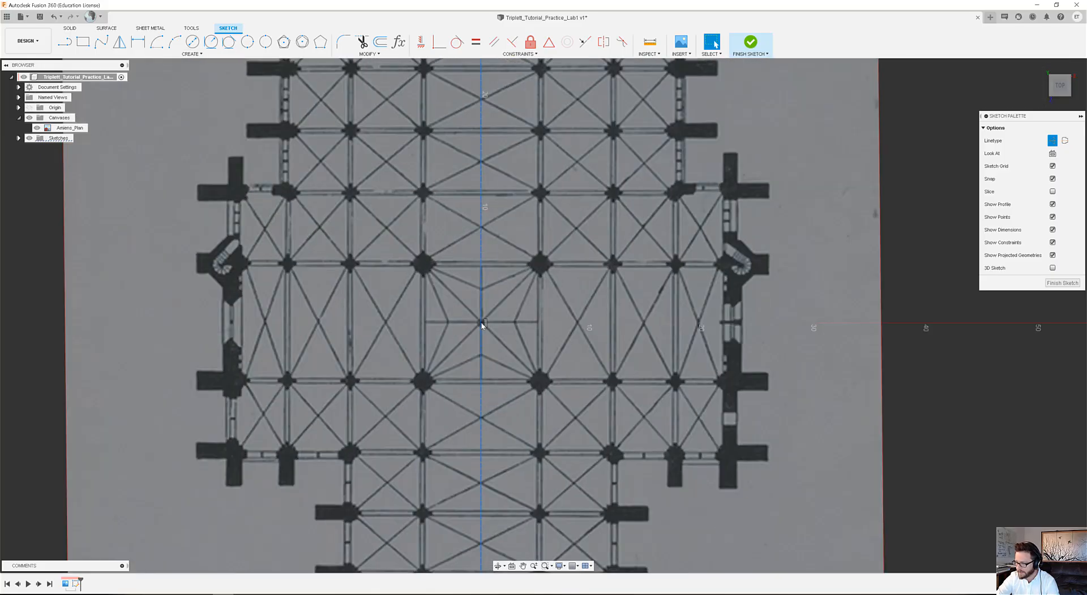
pyautogui.scroll(-5, 695, 342)
pyautogui.scroll(4, 559, 331)
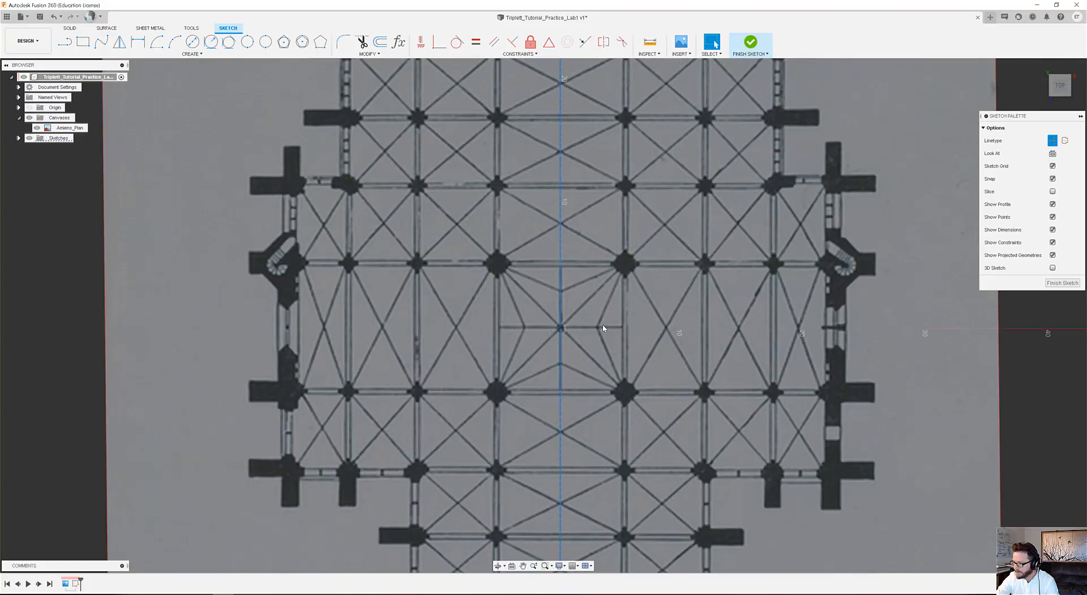
pyautogui.scroll(-4, 559, 331)
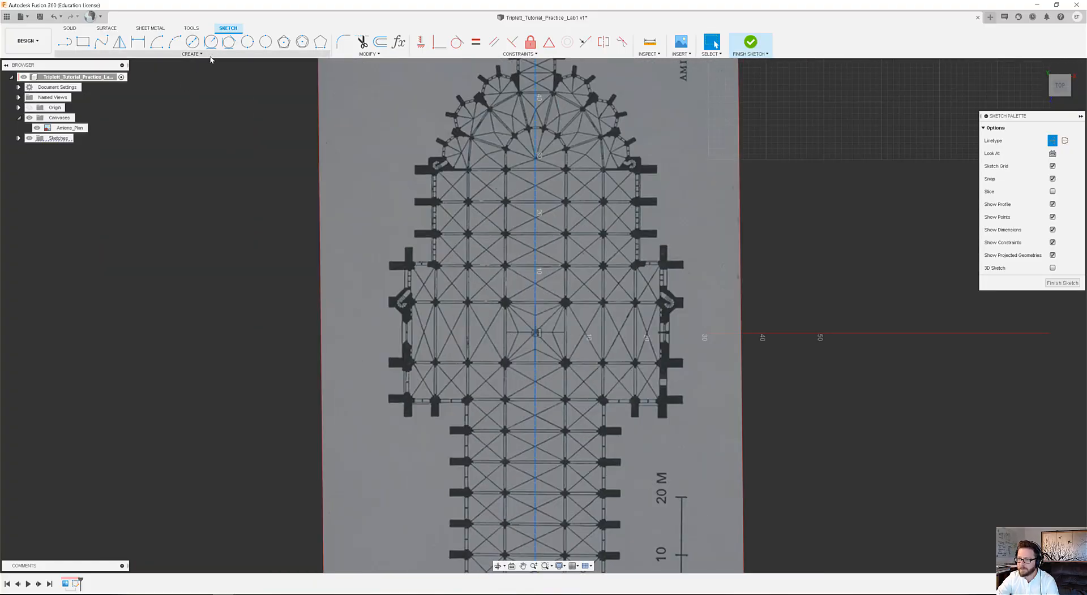
pyautogui.click(65, 42)
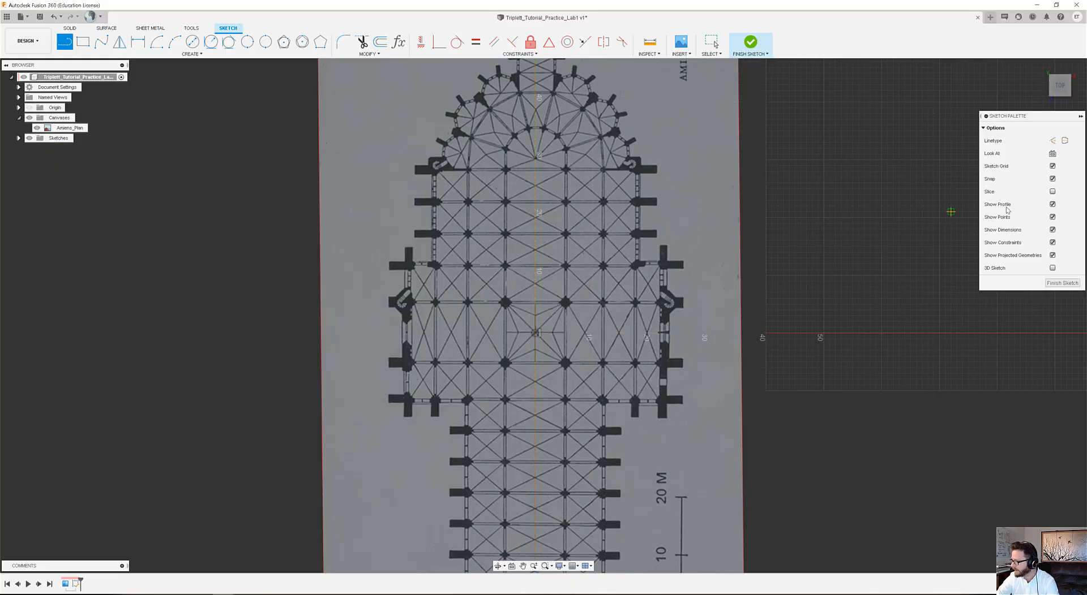
pyautogui.scroll(5, 540, 332)
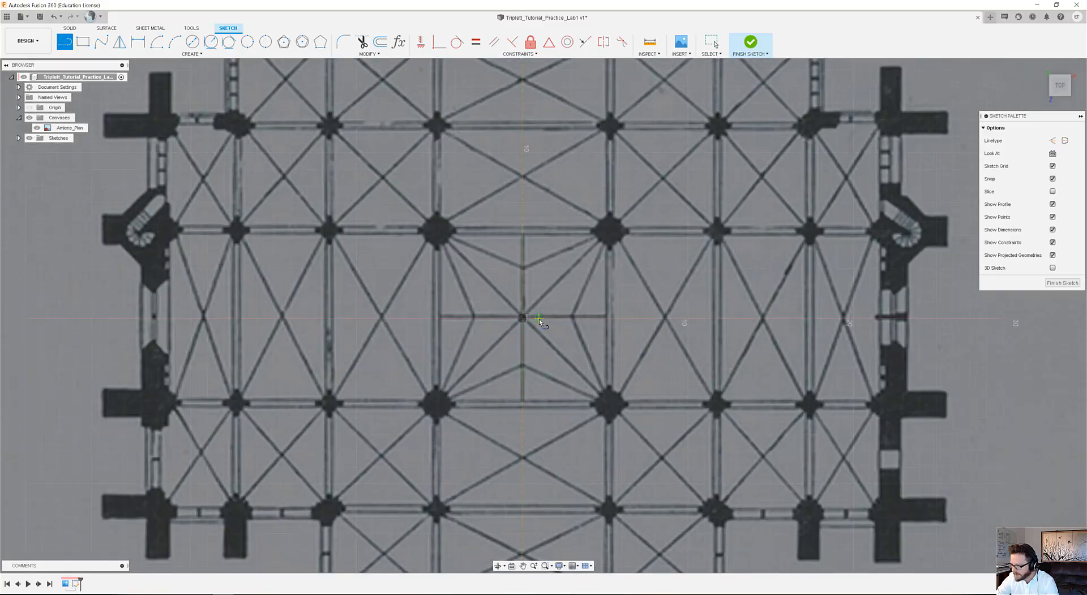
pyautogui.scroll(3, 541, 322)
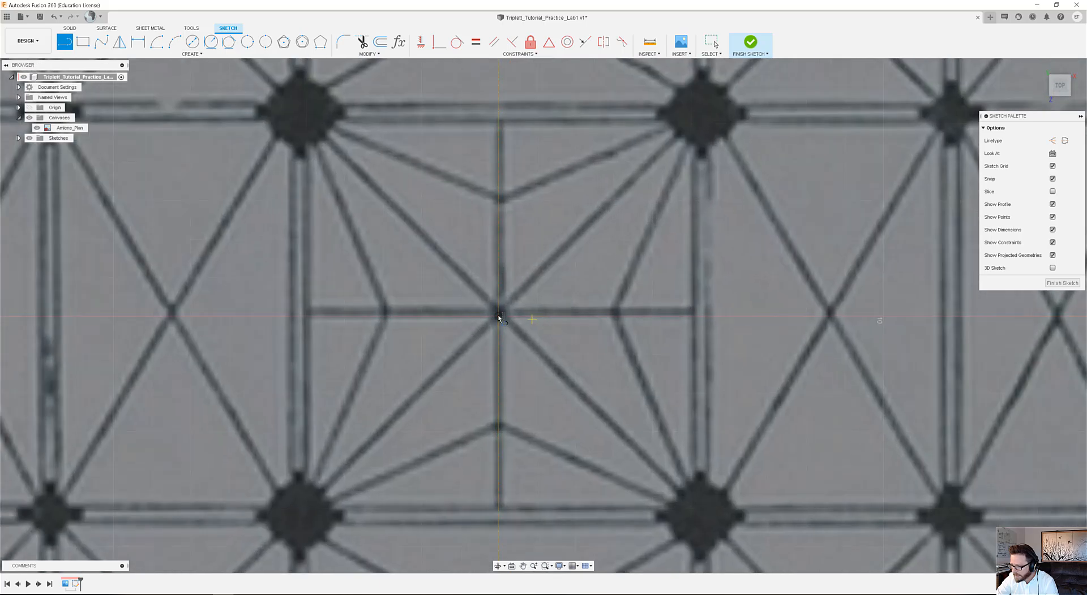
pyautogui.scroll(-3, 485, 320)
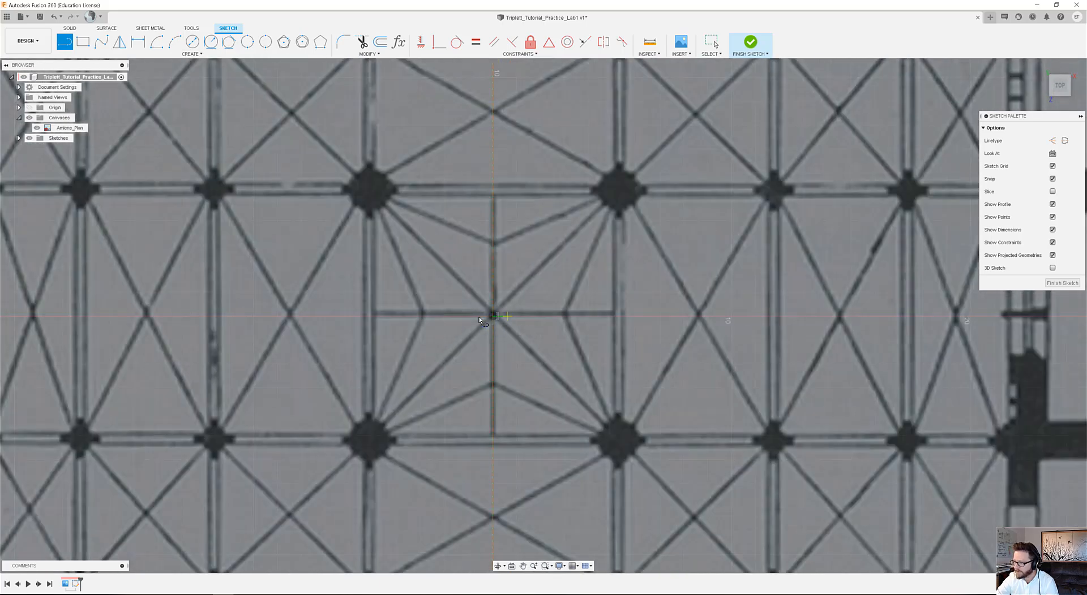
pyautogui.scroll(-7, 452, 329)
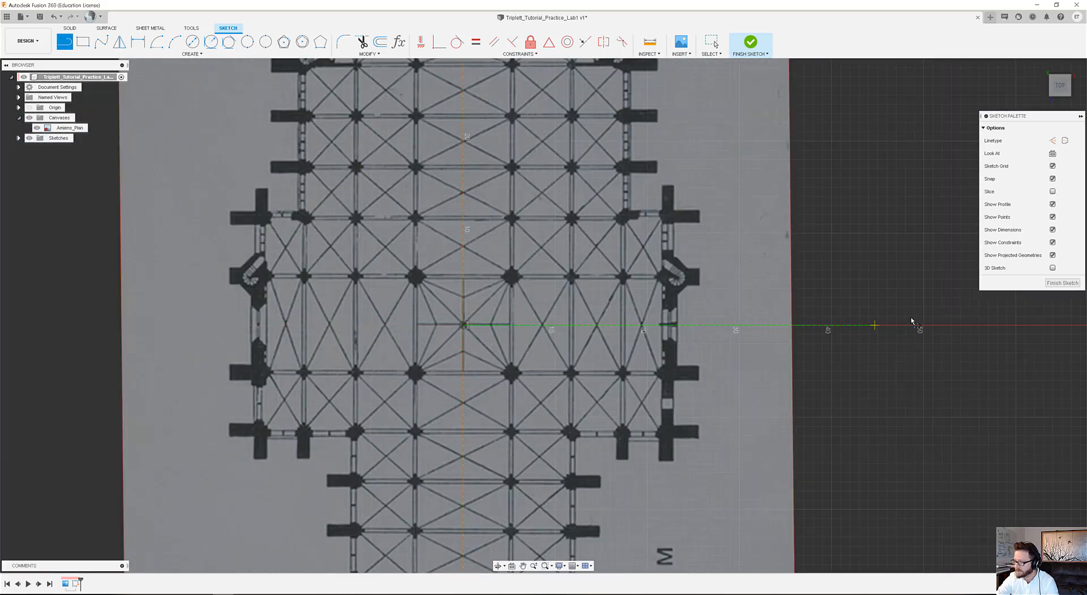
pyautogui.scroll(-2, 670, 316)
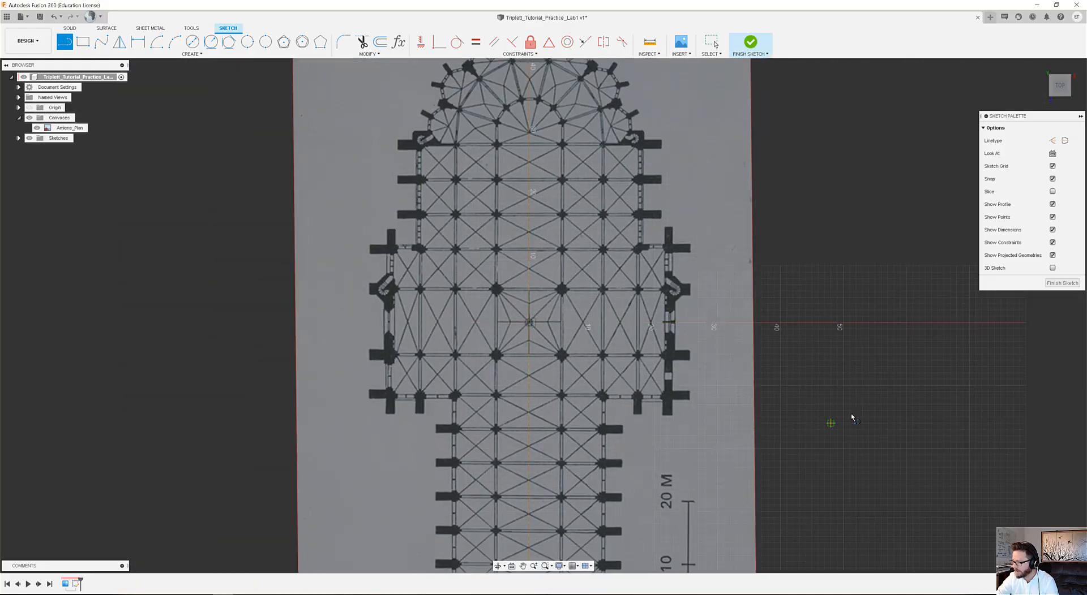
# Check the grid settings for spacing mode, major spacing and subdivisions, and close them without changing anything.
pyautogui.click(574, 566)
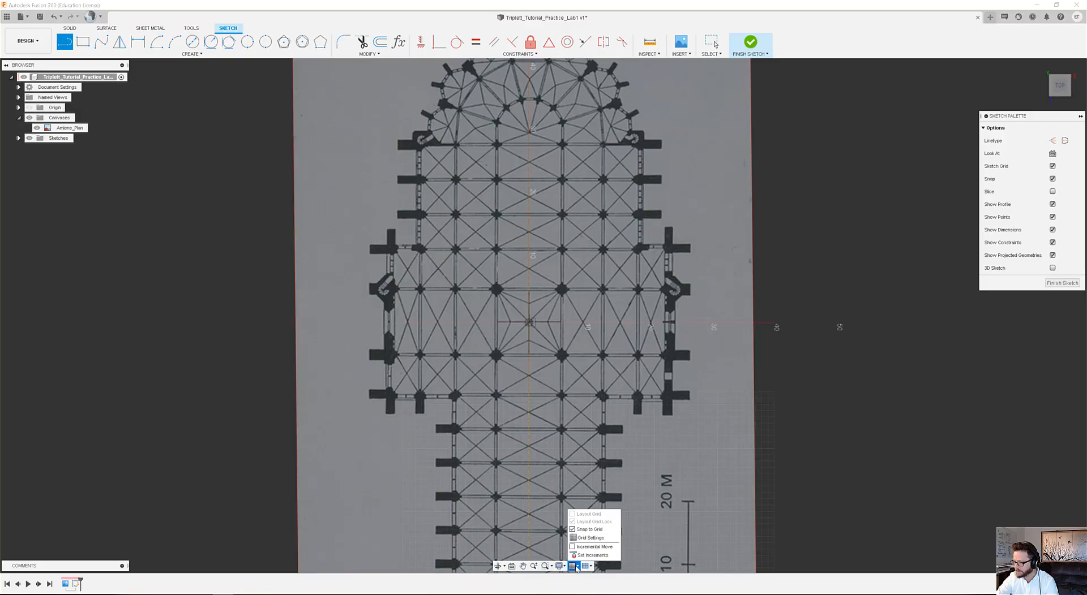
pyautogui.click(599, 539)
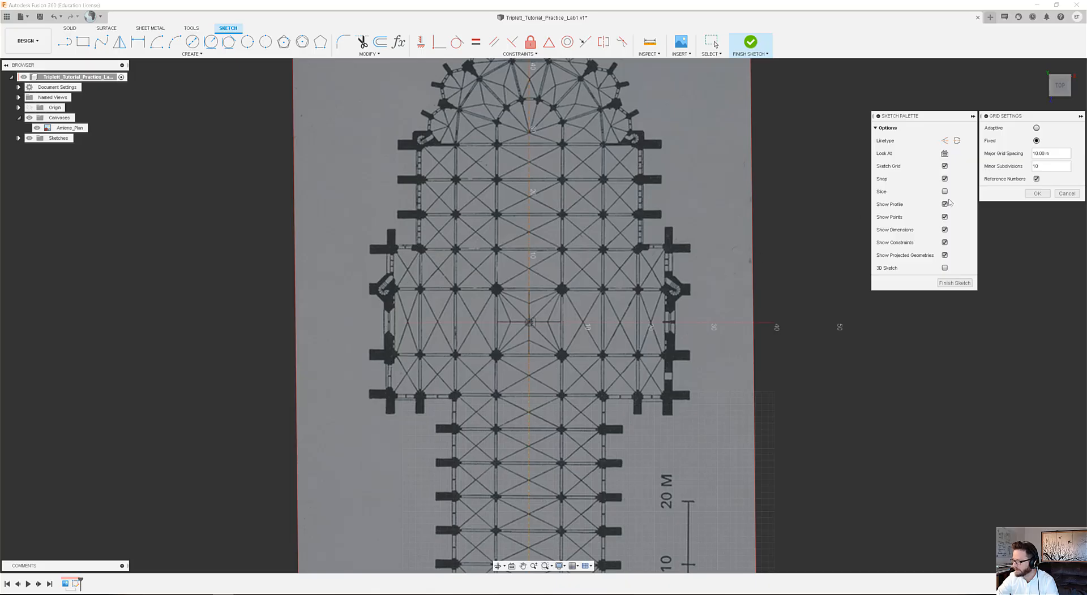
pyautogui.click(575, 566)
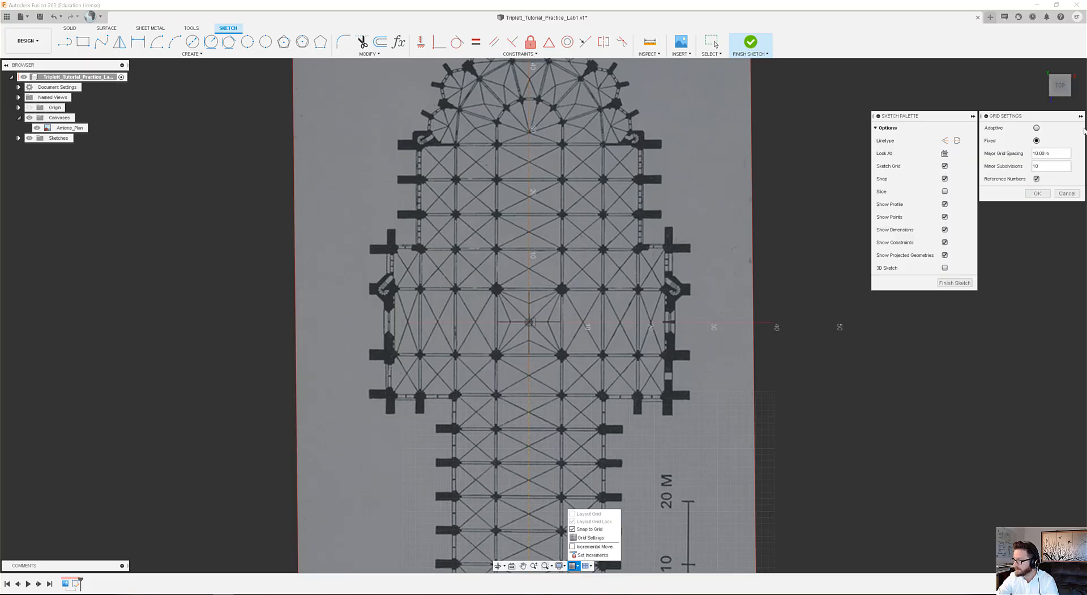
pyautogui.click(445, 11)
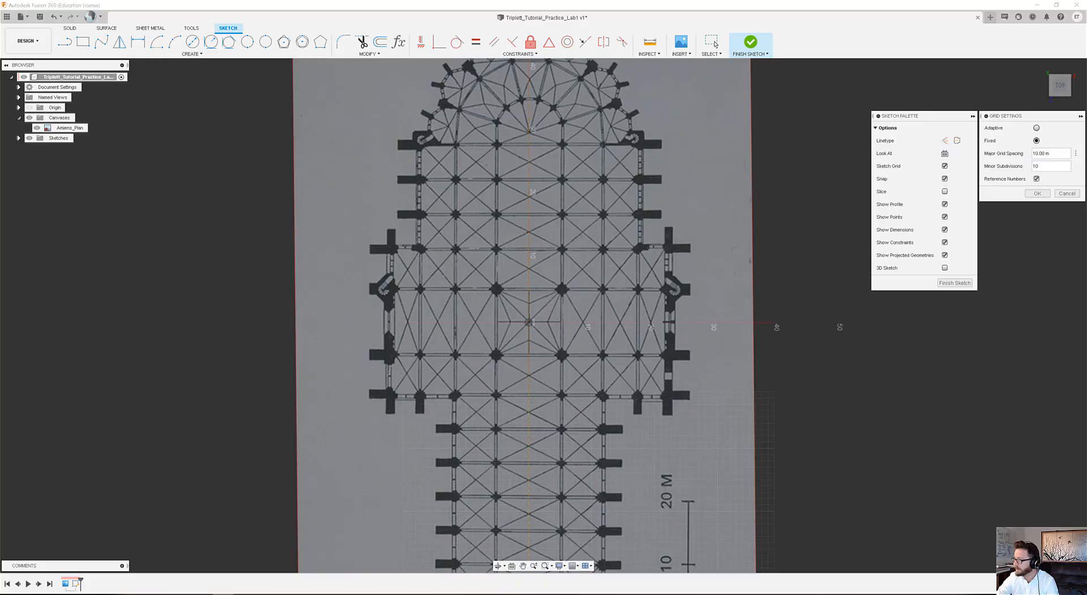
pyautogui.click(1036, 140)
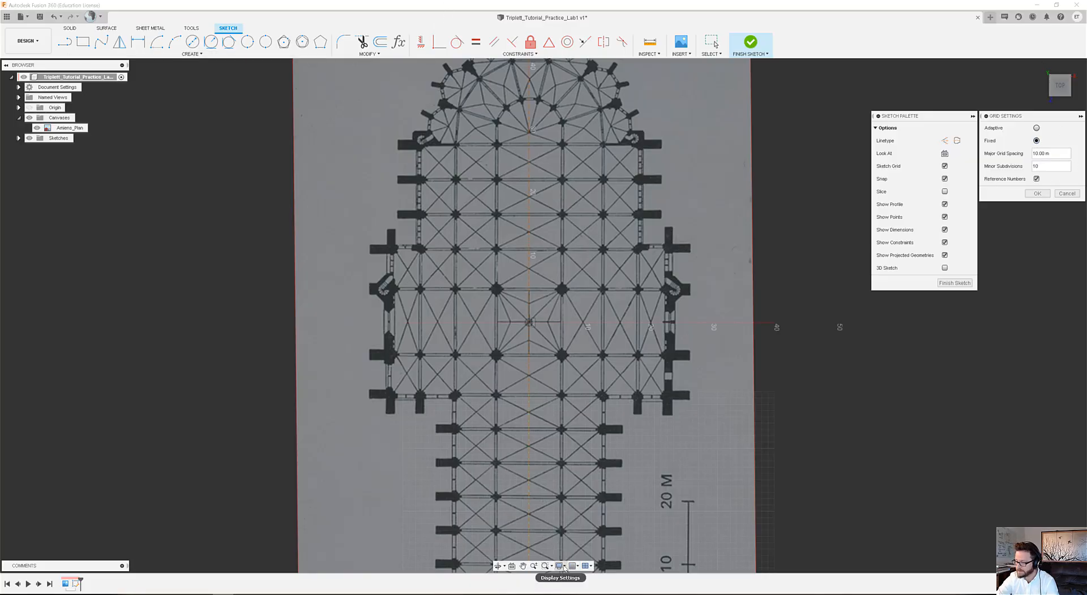
pyautogui.click(1075, 195)
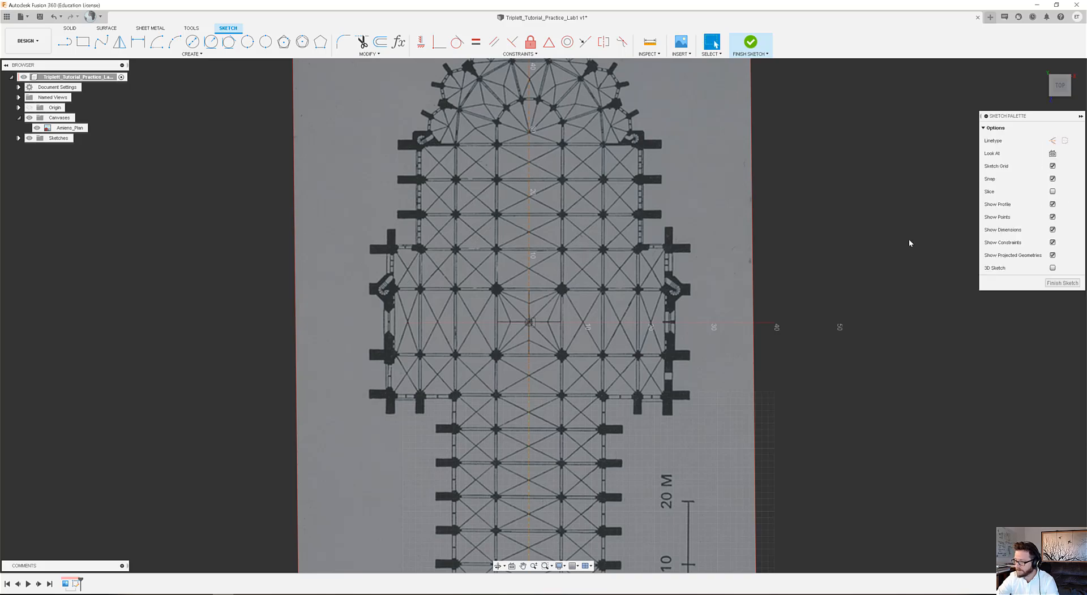
# Draw a horizontal line about 74 m long along the transept axis, extending past both canvas sides, and convert it to construction.
pyautogui.click(65, 42)
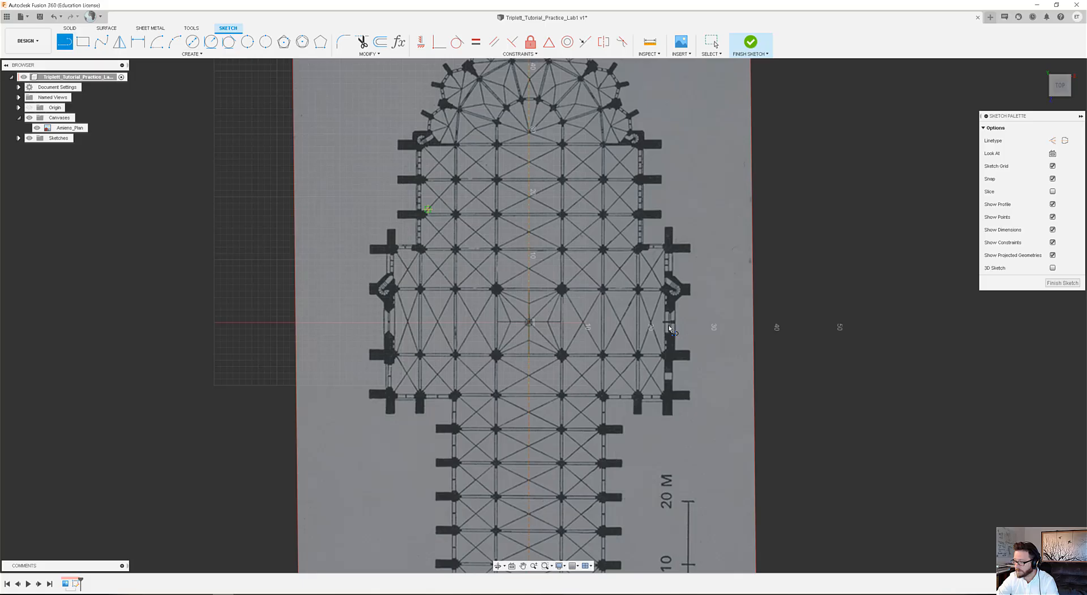
pyautogui.click(724, 322)
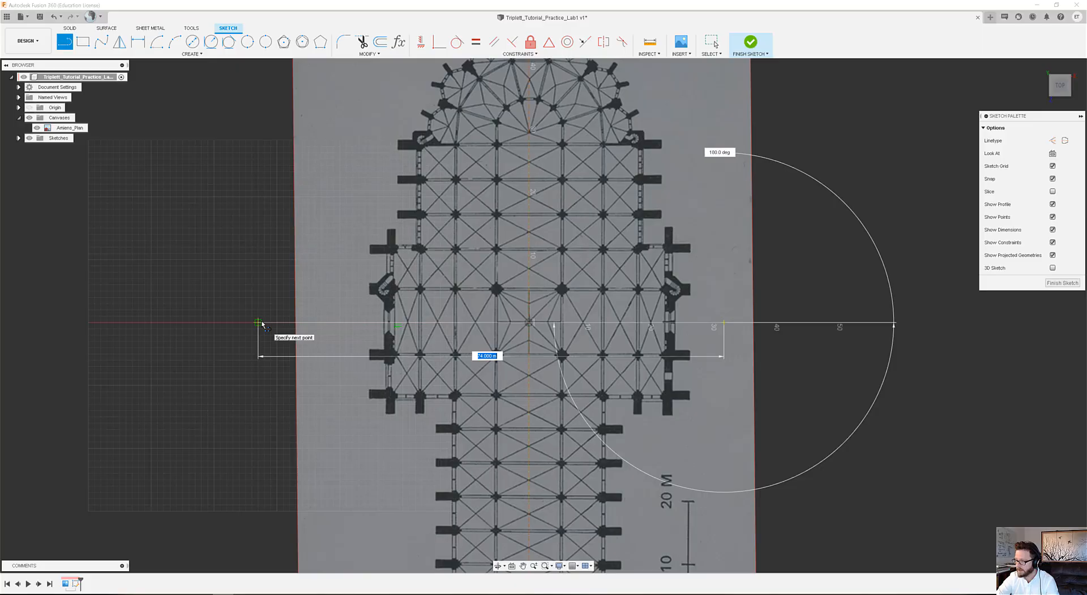
pyautogui.click(258, 323)
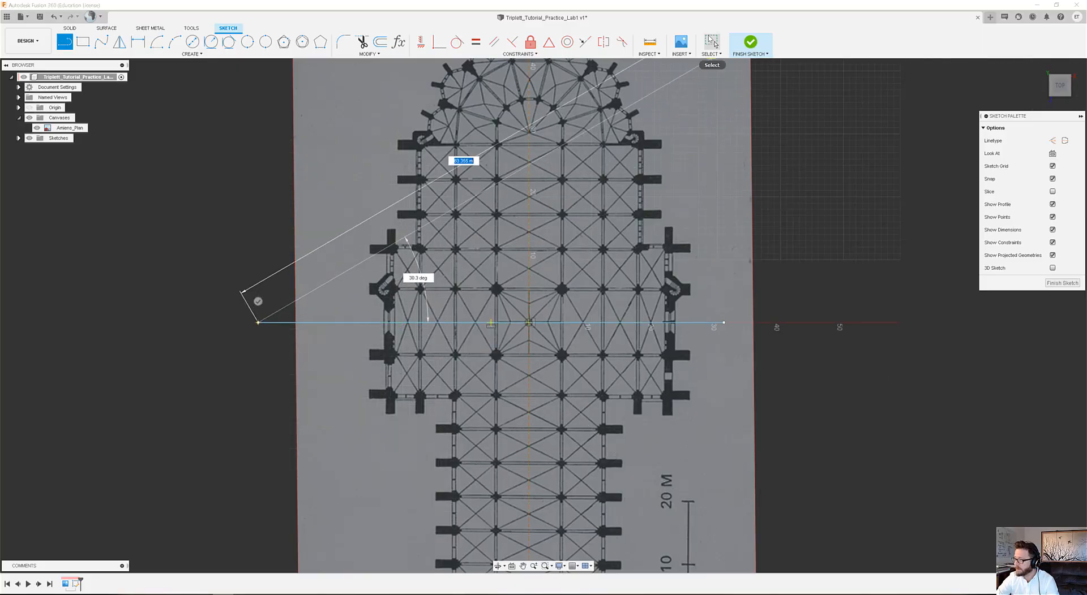
pyautogui.click(711, 42)
pyautogui.click(270, 323)
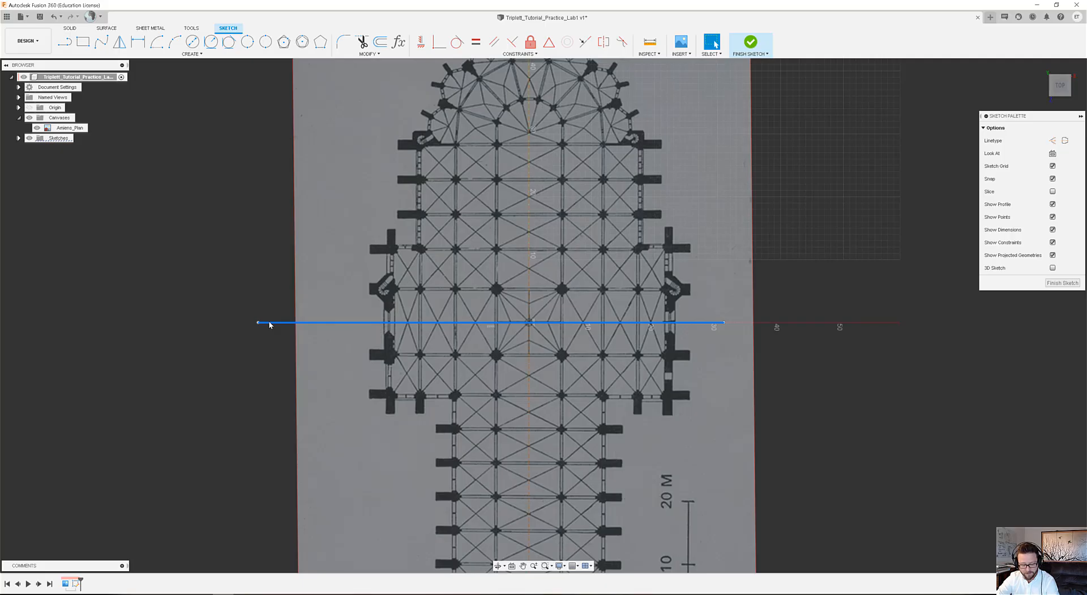
pyautogui.press('x')
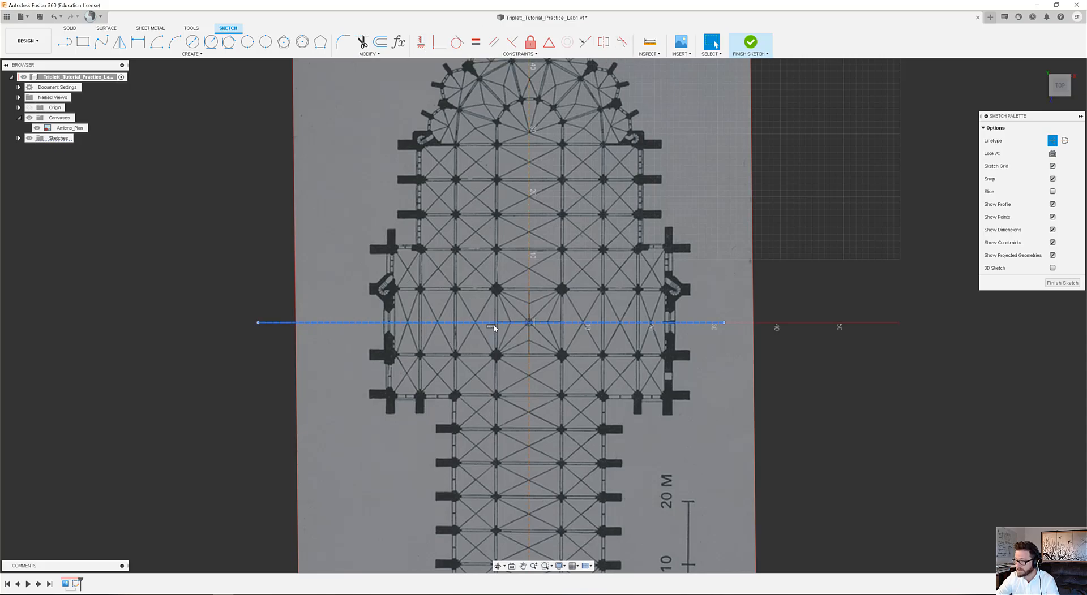
# Examine how the vertical and horizontal construction lines intersect at the centre of the crossing and run through the surrounding bays.
pyautogui.scroll(10, 535, 324)
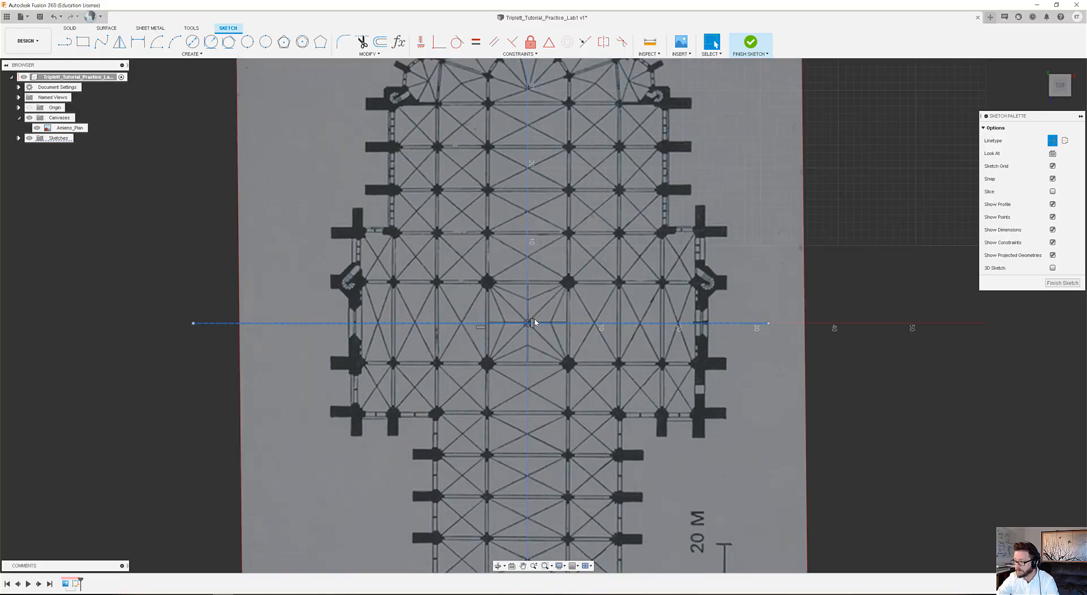
pyautogui.scroll(-3, 534, 346)
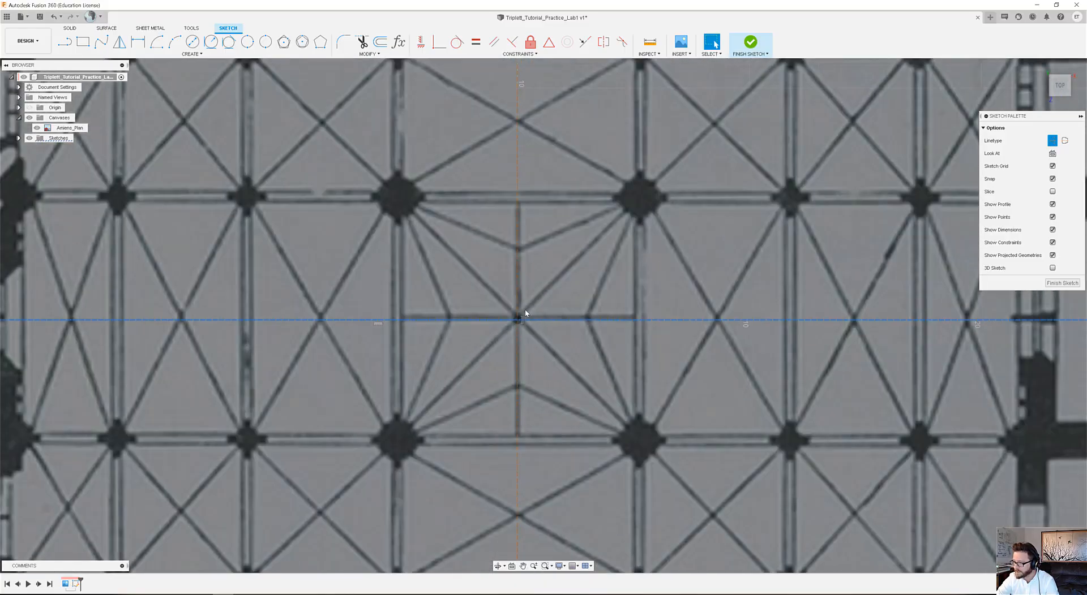
pyautogui.click(516, 298)
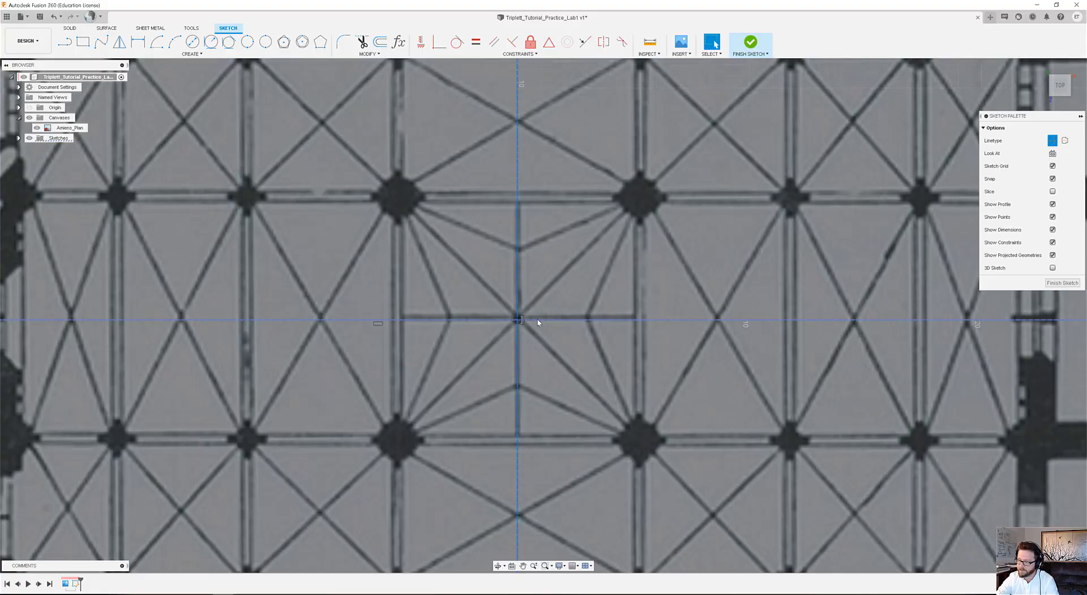
pyautogui.click(538, 321)
pyautogui.scroll(-3, 537, 325)
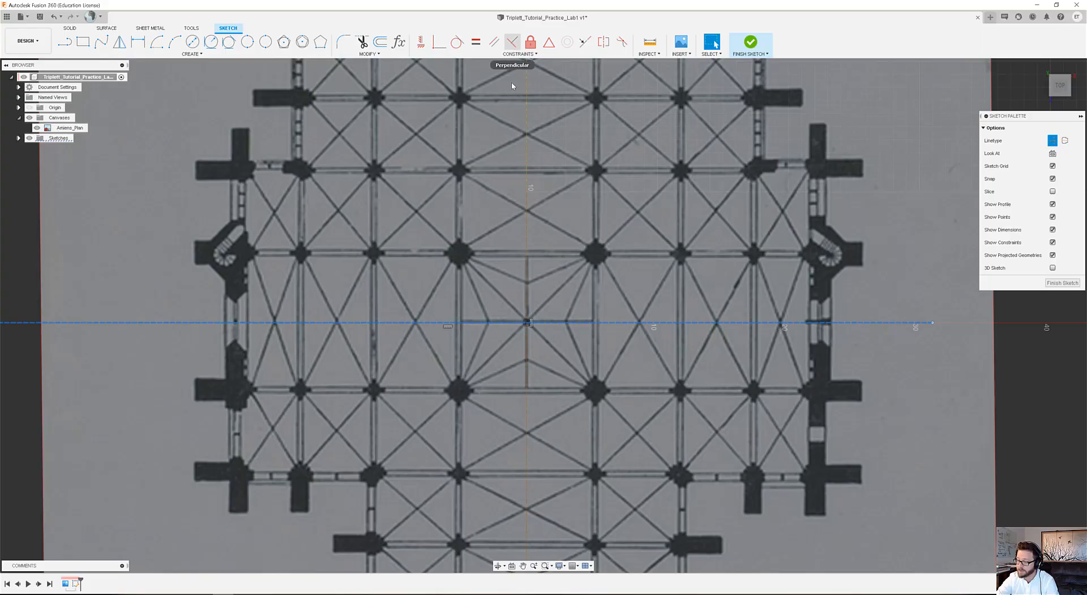
pyautogui.scroll(-5, 500, 319)
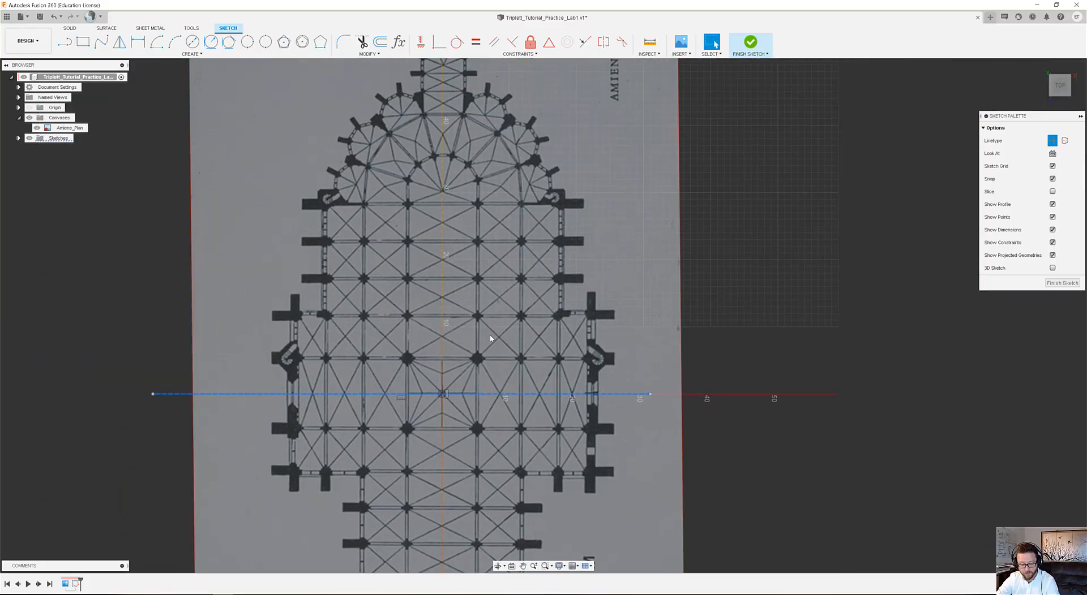
pyautogui.scroll(-4, 490, 349)
pyautogui.scroll(2, 484, 360)
pyautogui.moveTo(505, 394); pyautogui.dragTo(527, 327, button='middle')
pyautogui.scroll(1, 506, 306)
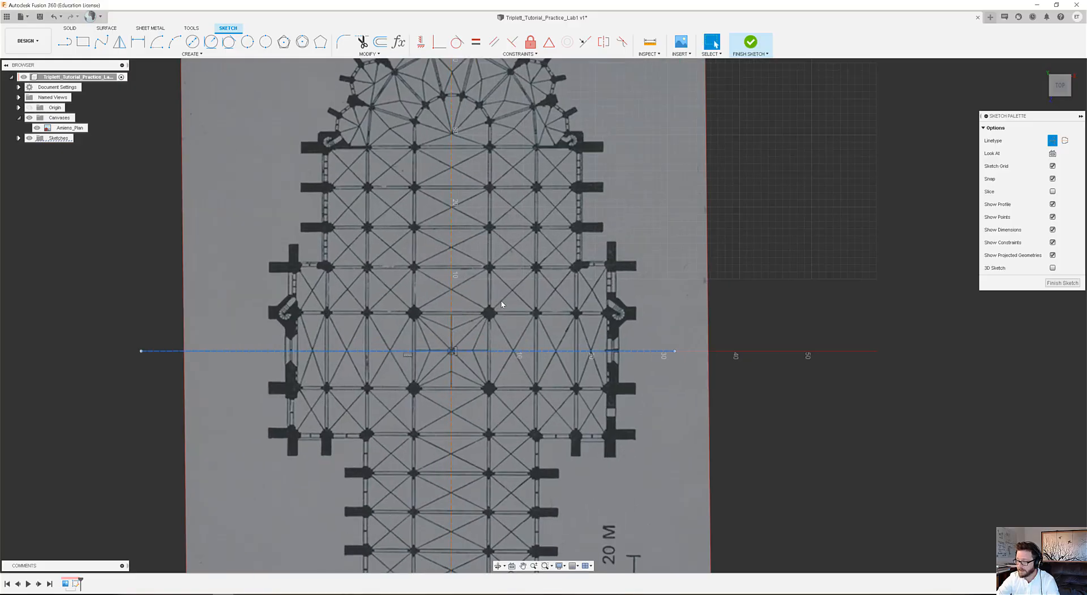
pyautogui.scroll(3, 478, 326)
pyautogui.scroll(1, 490, 332)
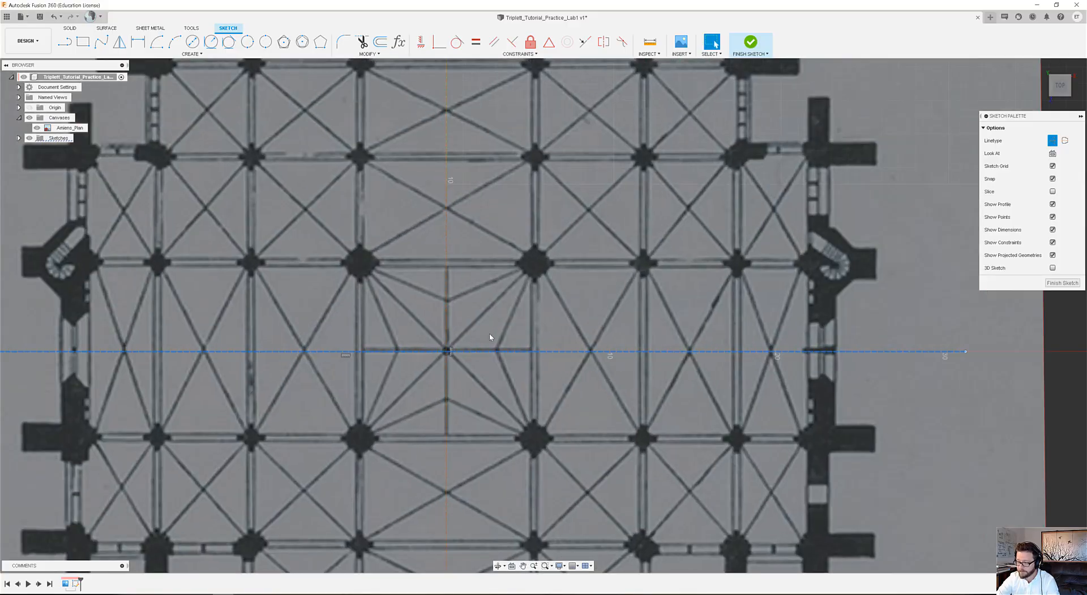
pyautogui.scroll(1, 490, 334)
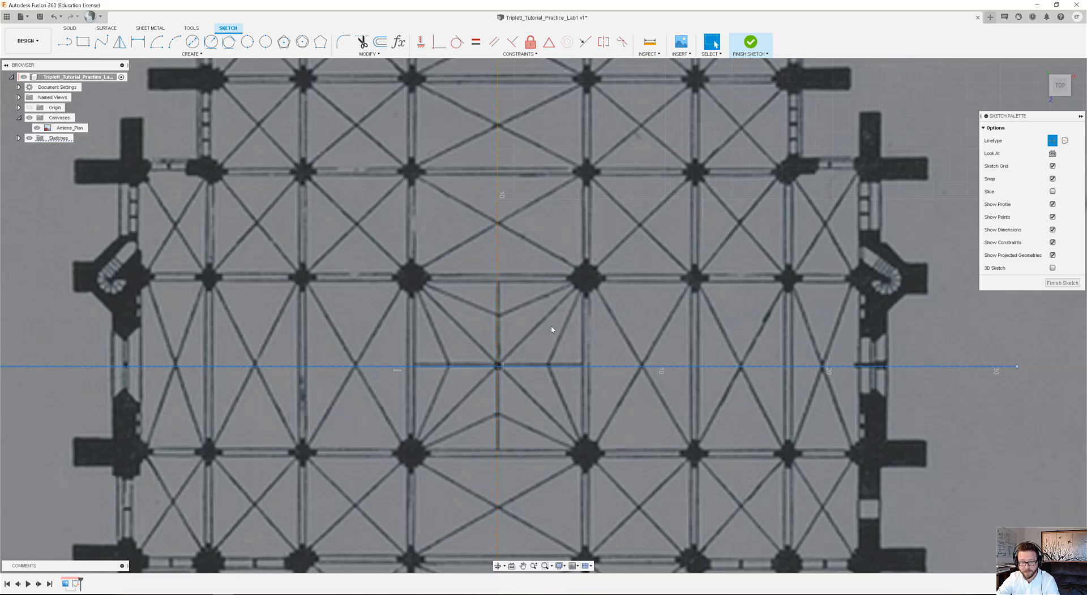
# Draw a two-point rectangle 5.25 m by 5.25 m from the centreline intersection towards the crossing's upper-left pier.
pyautogui.scroll(2, 524, 371)
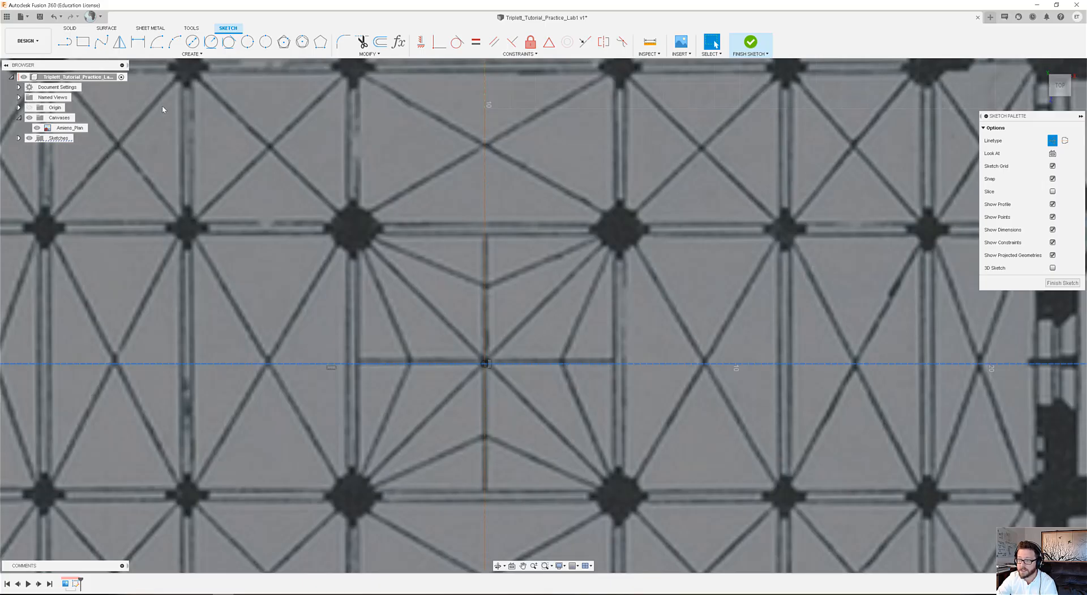
pyautogui.click(84, 44)
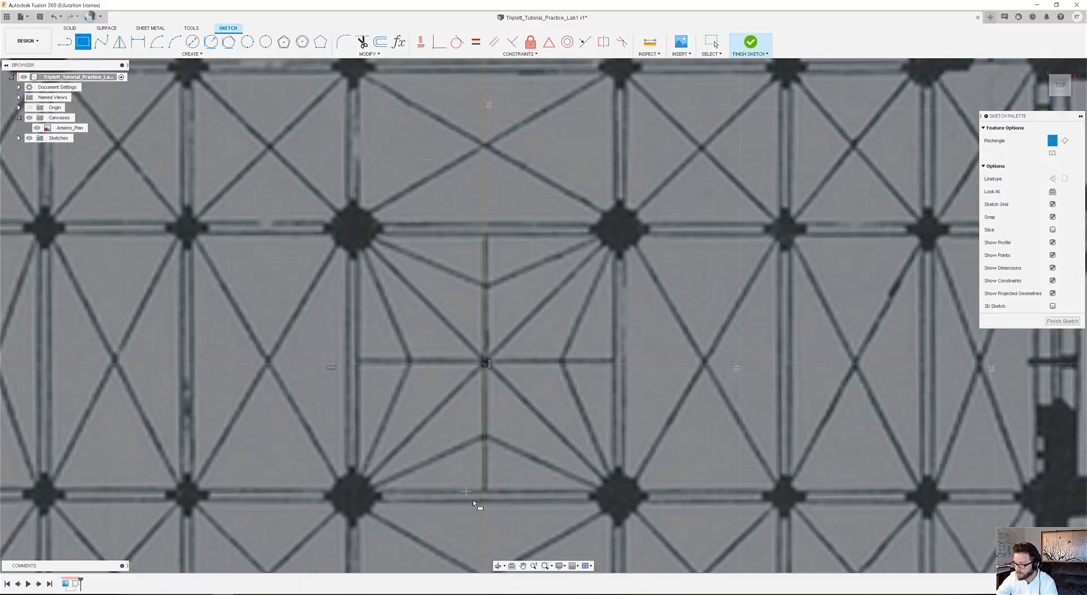
pyautogui.click(485, 364)
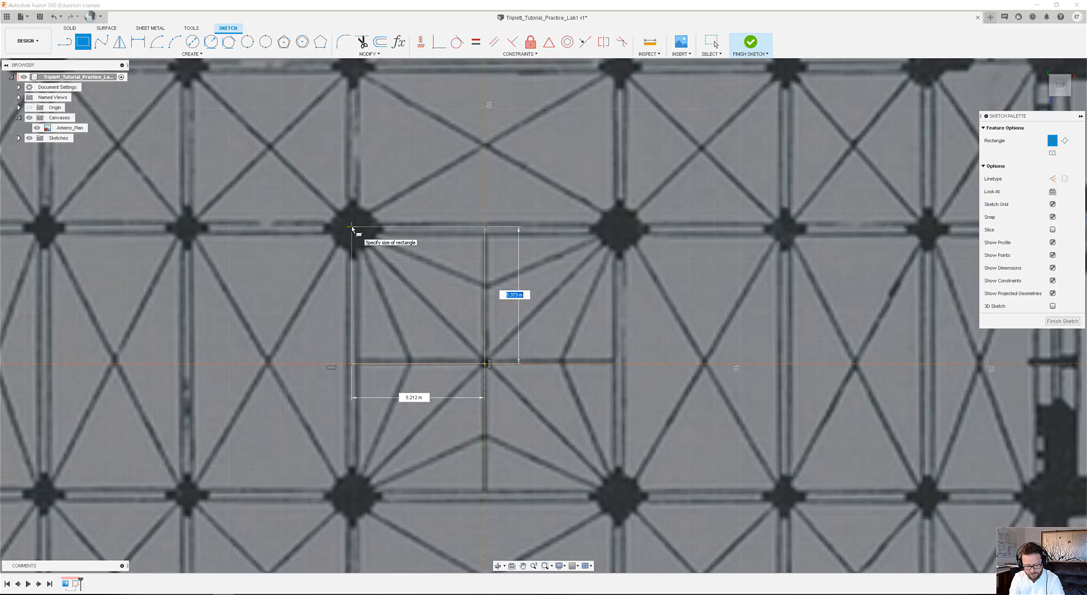
pyautogui.write('5.25')
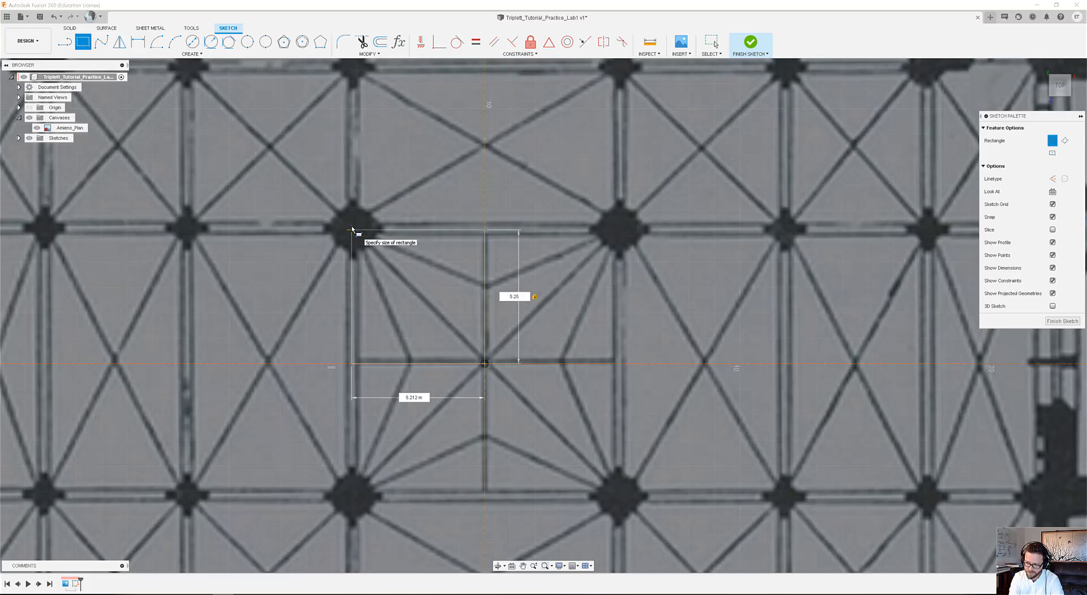
pyautogui.press('Tab')
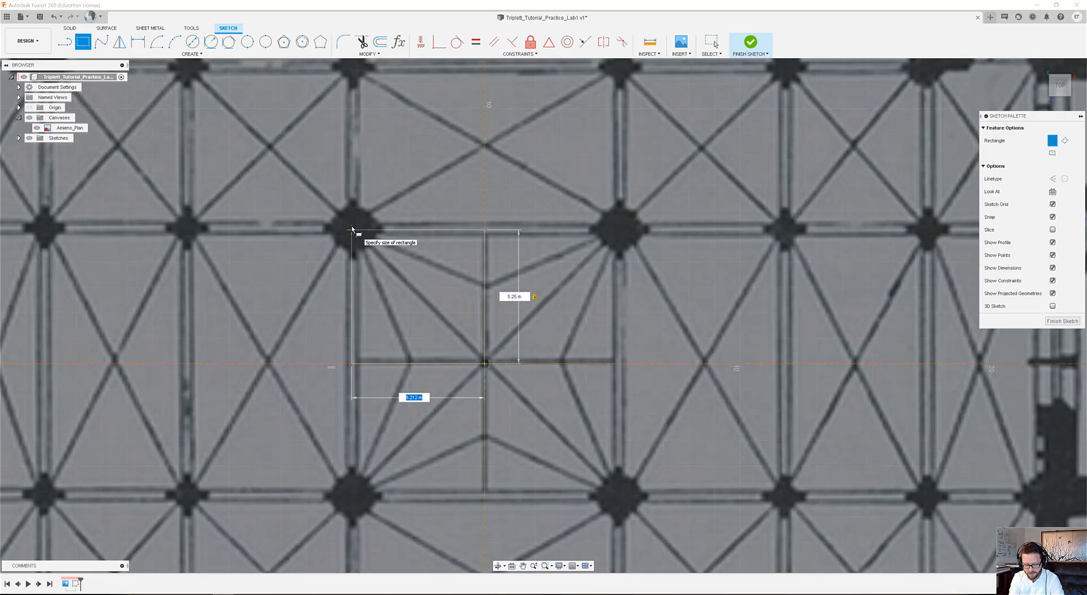
pyautogui.write('5.25')
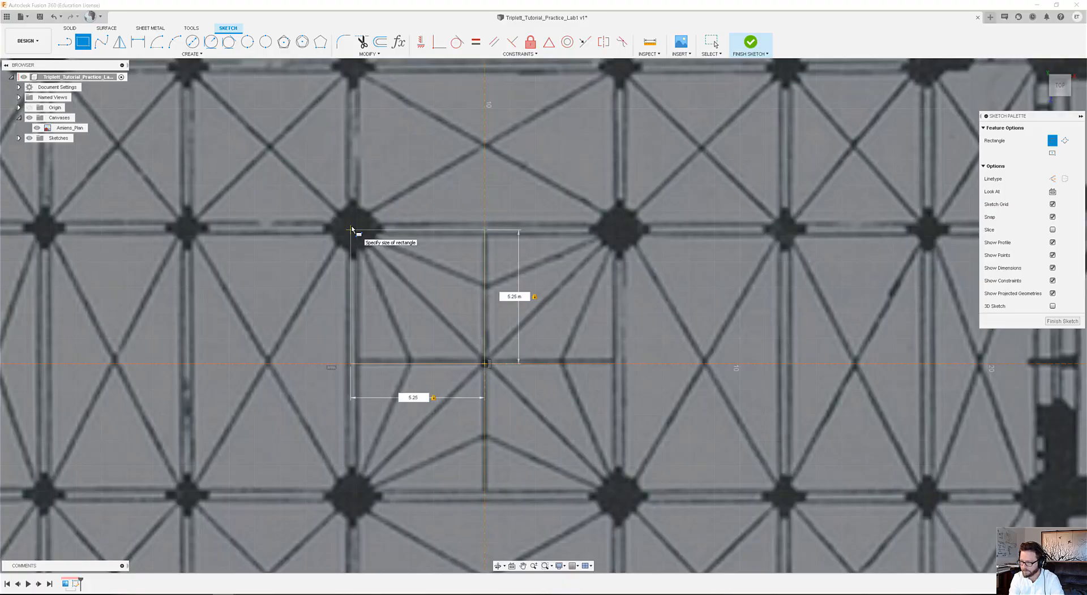
pyautogui.press('Return')
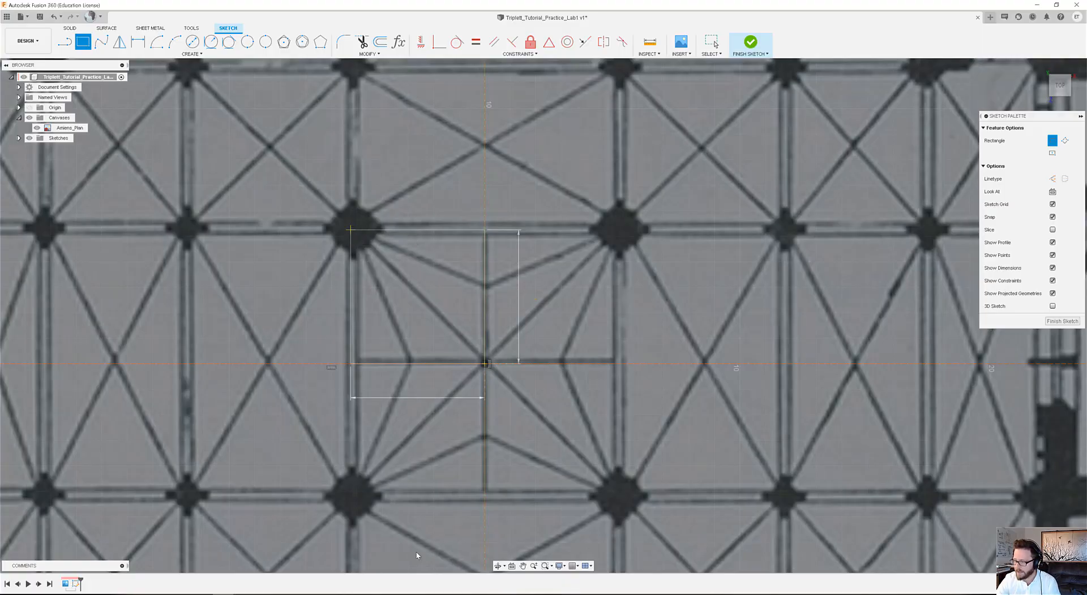
pyautogui.press('Escape')
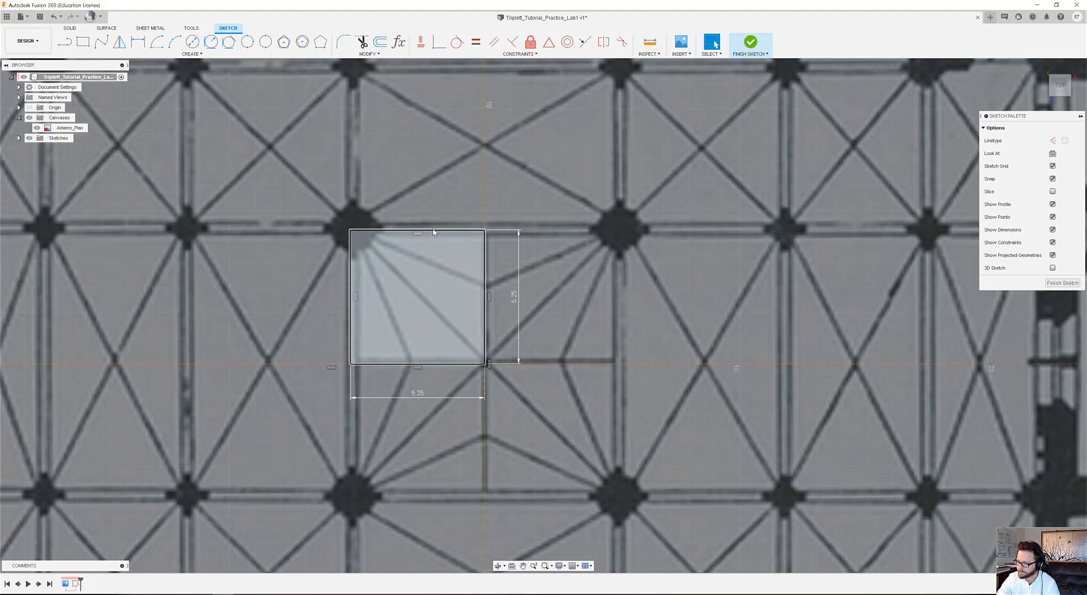
# Mirror all four sides of the 5.25 m square across the horizontal construction line.
pyautogui.scroll(-2, 434, 232)
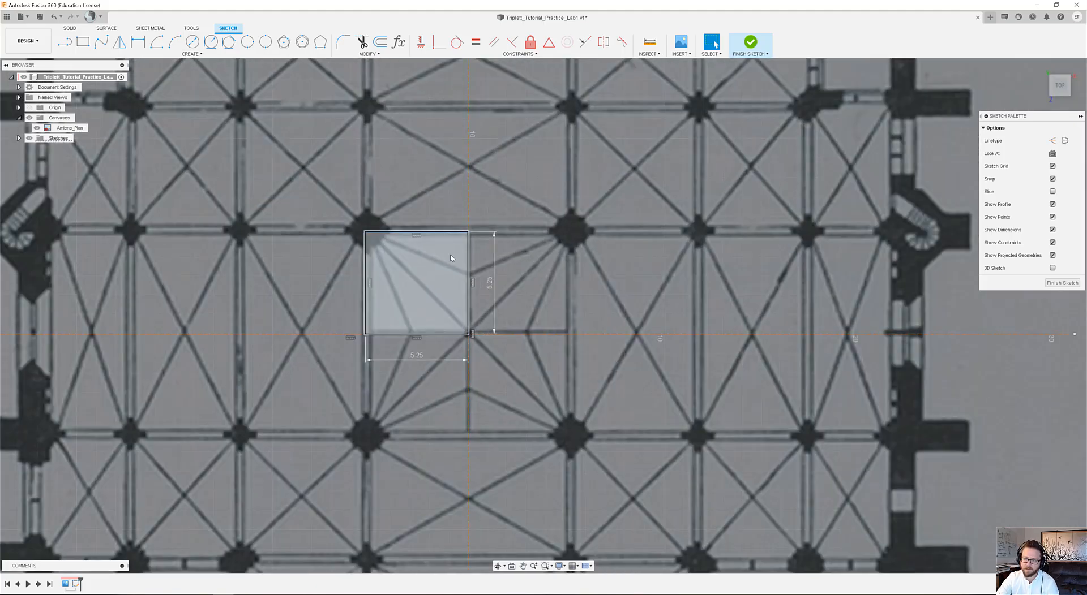
pyautogui.scroll(1, 451, 258)
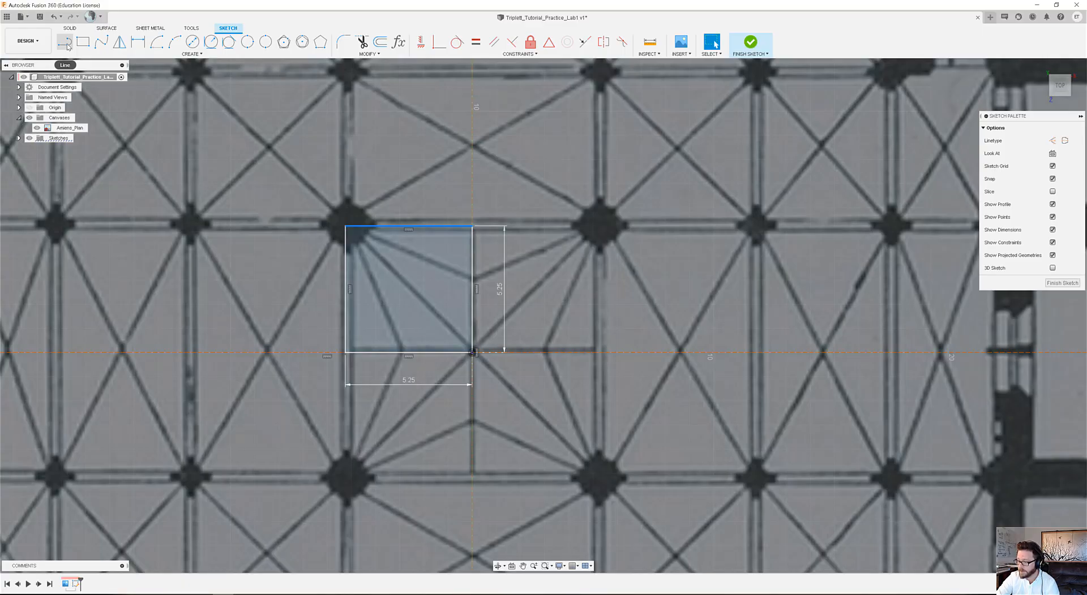
pyautogui.doubleClick(395, 226)
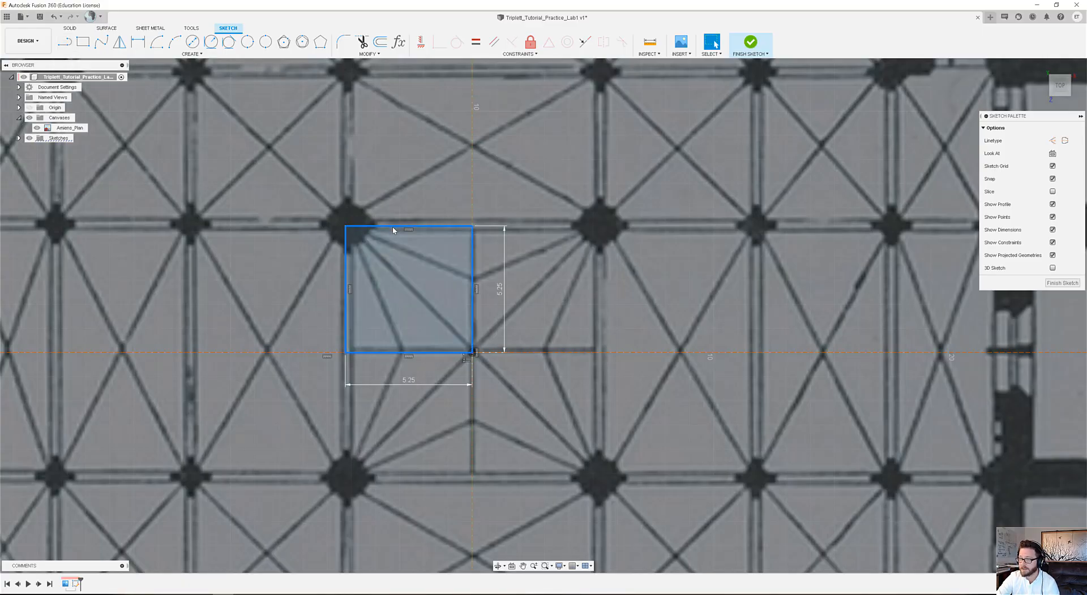
pyautogui.click(120, 43)
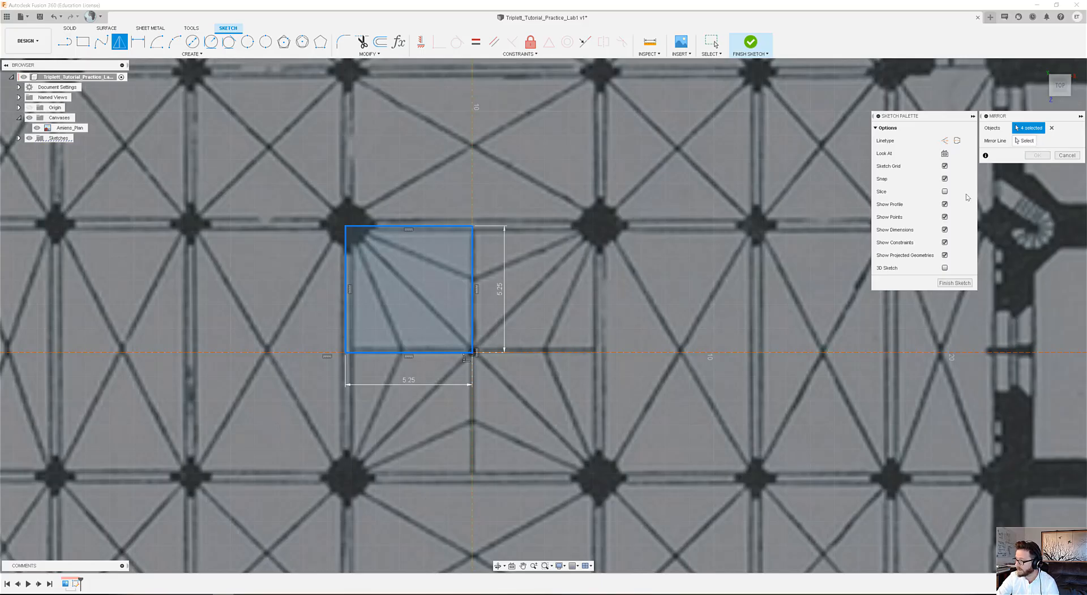
pyautogui.click(1024, 140)
pyautogui.click(626, 352)
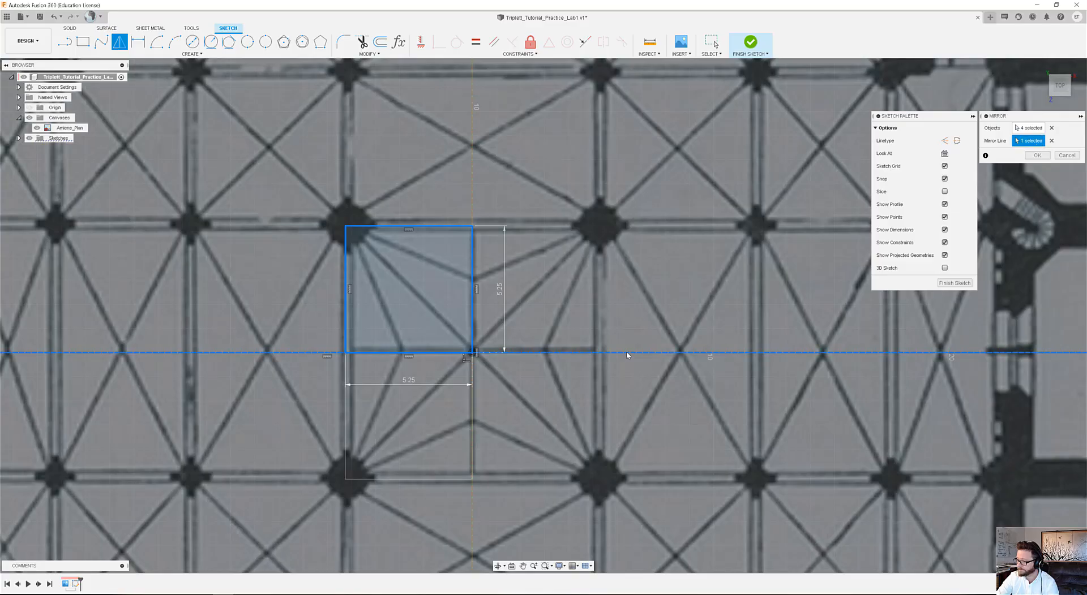
pyautogui.click(1037, 156)
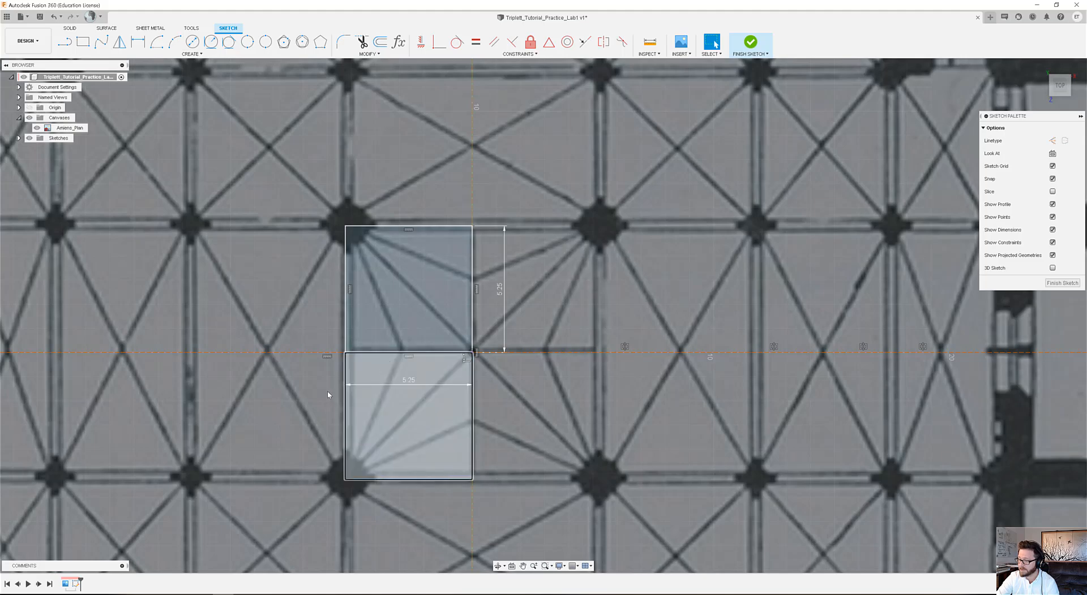
# Mirror the upper, lower and outer side edges of the two stacked squares across the vertical construction line.
pyautogui.click(346, 386)
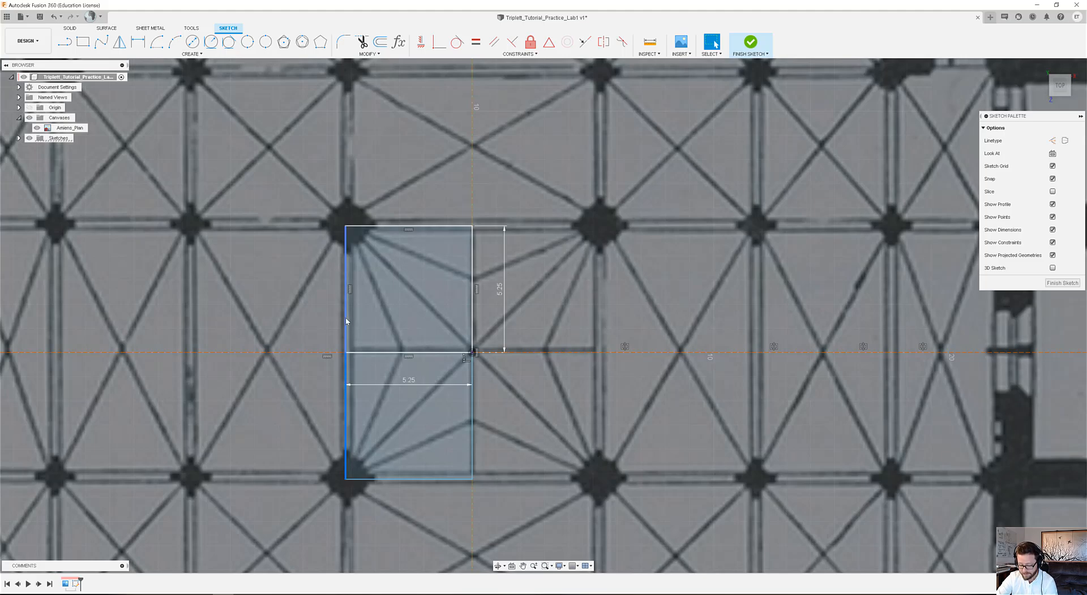
pyautogui.keyDown('shift'); pyautogui.click(345, 317); pyautogui.keyUp('shift')
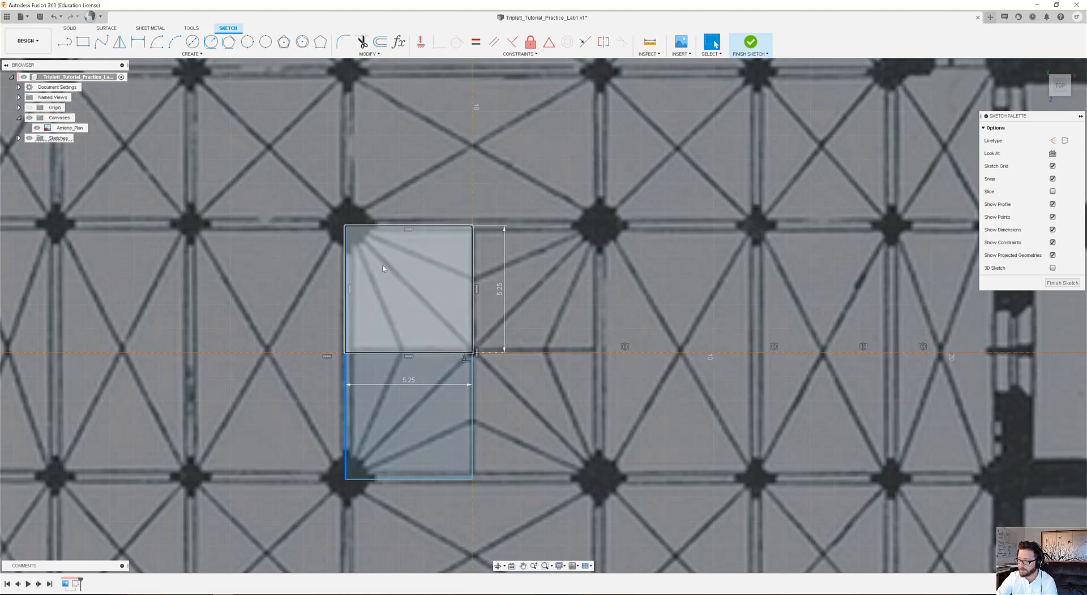
pyautogui.keyDown('shift'); pyautogui.click(390, 227); pyautogui.keyUp('shift')
pyautogui.keyDown('shift'); pyautogui.click(411, 480); pyautogui.keyUp('shift')
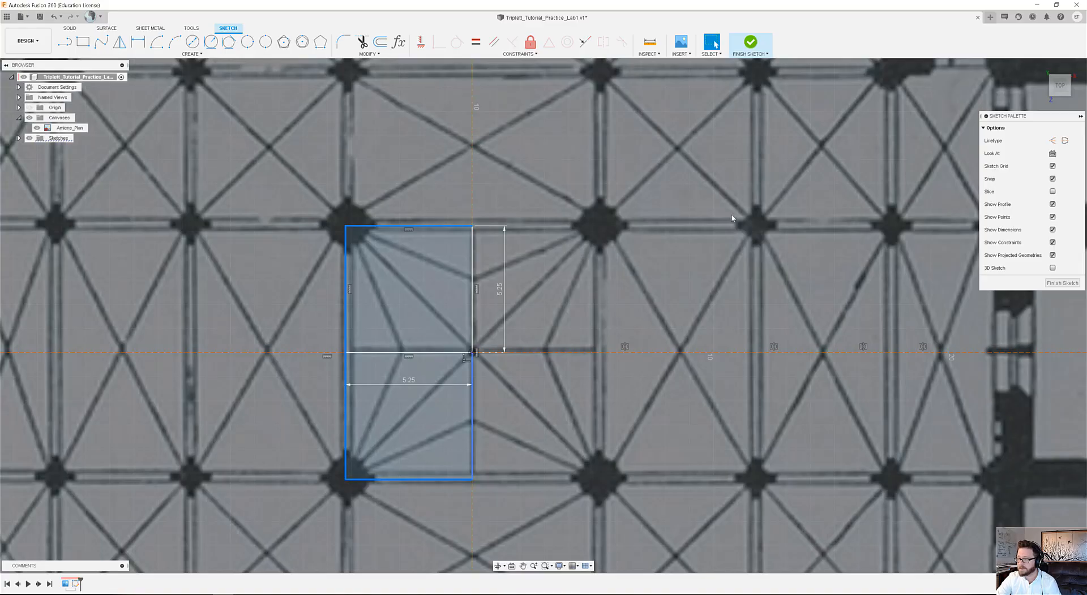
pyautogui.click(120, 41)
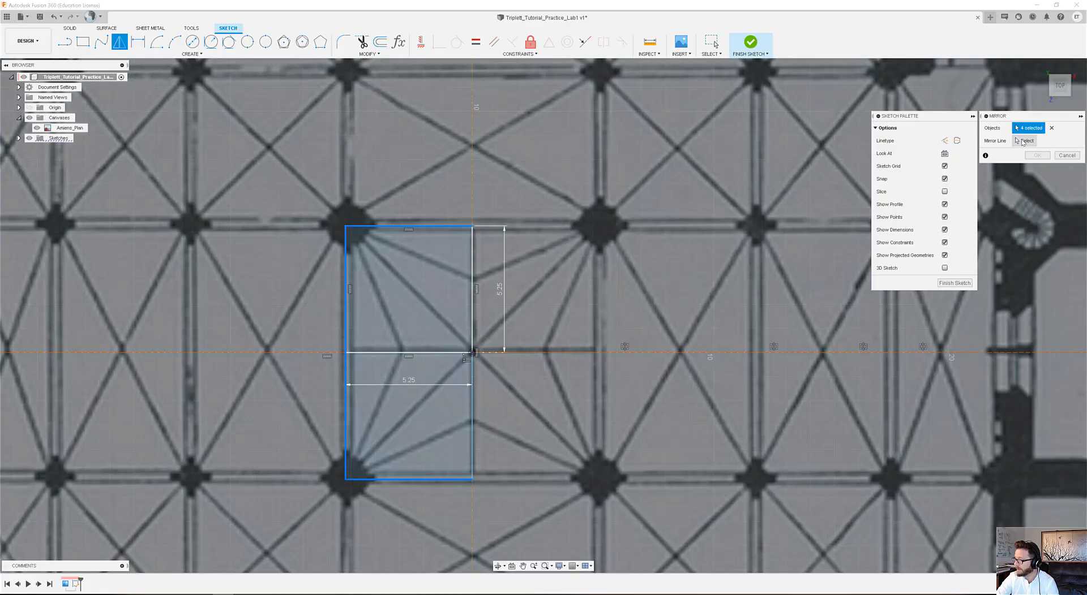
pyautogui.click(1022, 140)
pyautogui.click(473, 202)
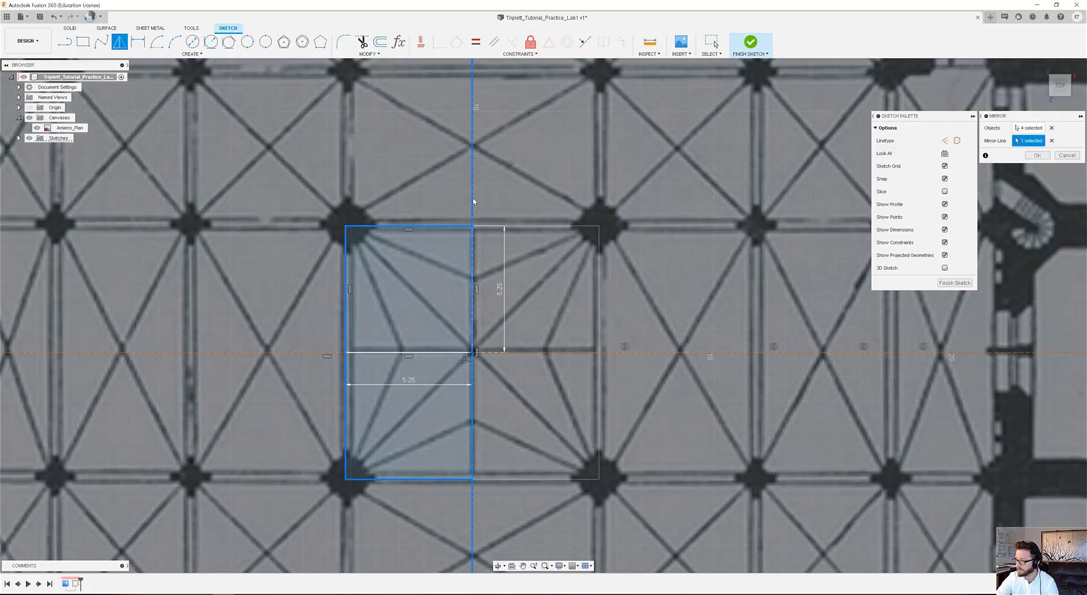
pyautogui.click(1037, 156)
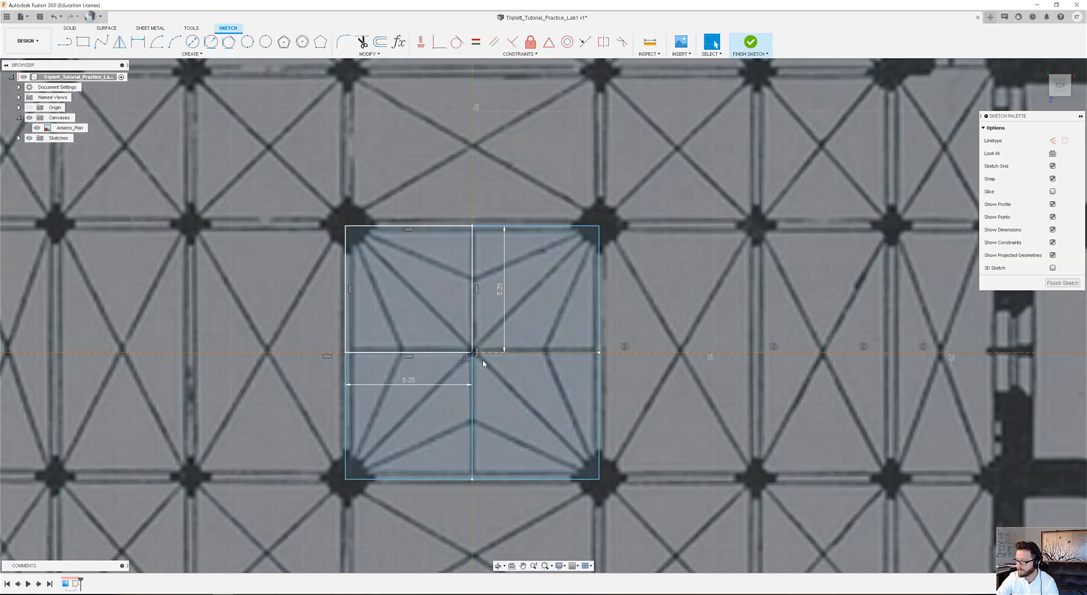
# Examine how the completed crossing square lines up with the four crossing piers and the surrounding bays of the plan.
pyautogui.click(574, 353)
pyautogui.scroll(-3, 549, 368)
pyautogui.scroll(3, 543, 373)
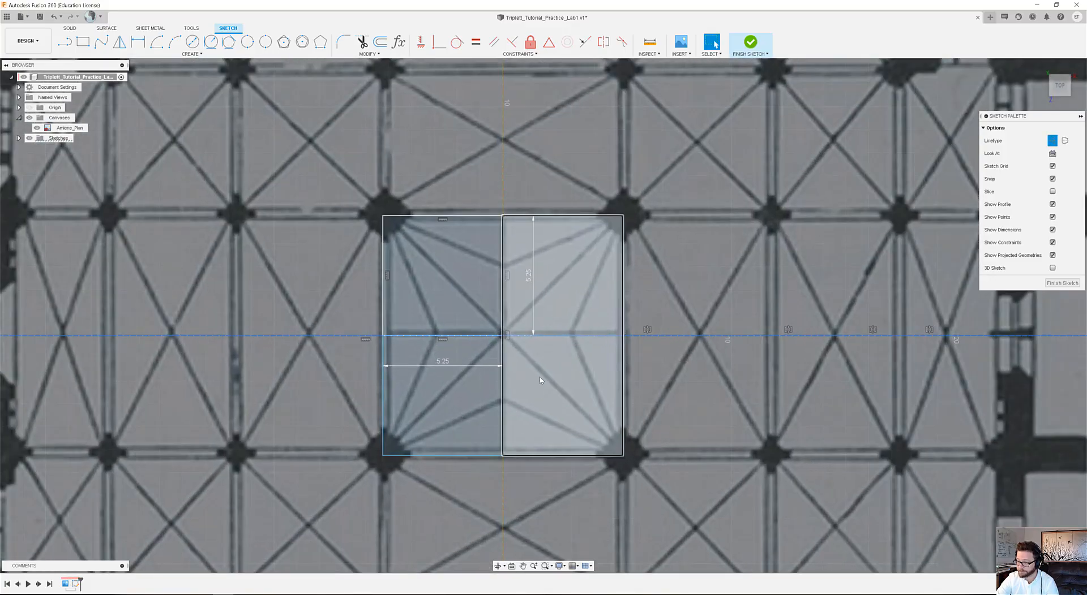
pyautogui.moveTo(541, 382)
pyautogui.mouseDown(button='middle')
pyautogui.moveTo(601, 407)
pyautogui.moveTo(579, 399)
pyautogui.mouseUp(button='middle')
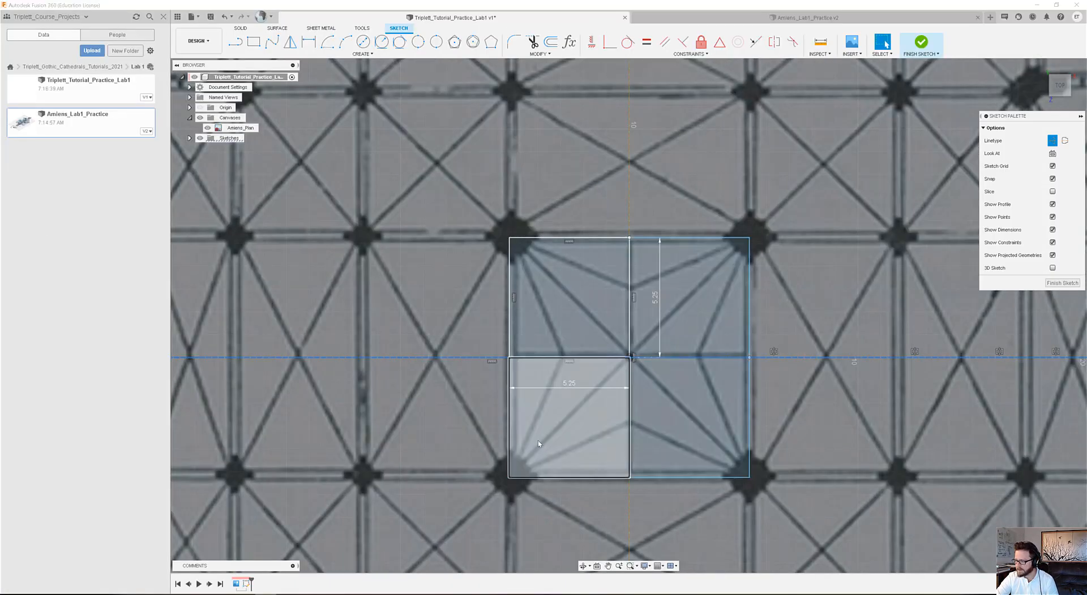
pyautogui.scroll(-10, 492, 391)
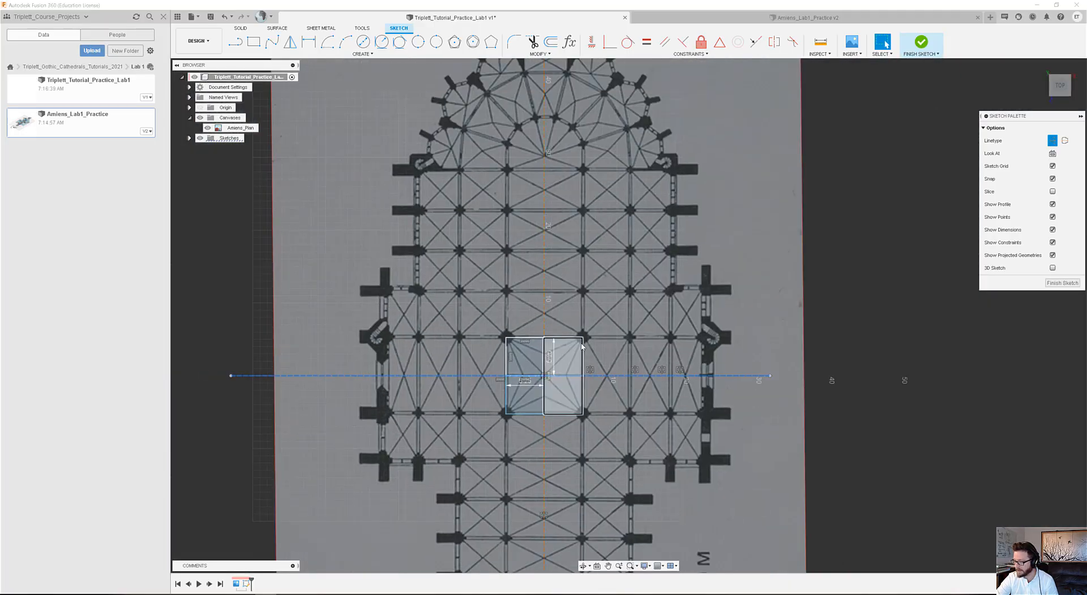
pyautogui.scroll(5, 585, 394)
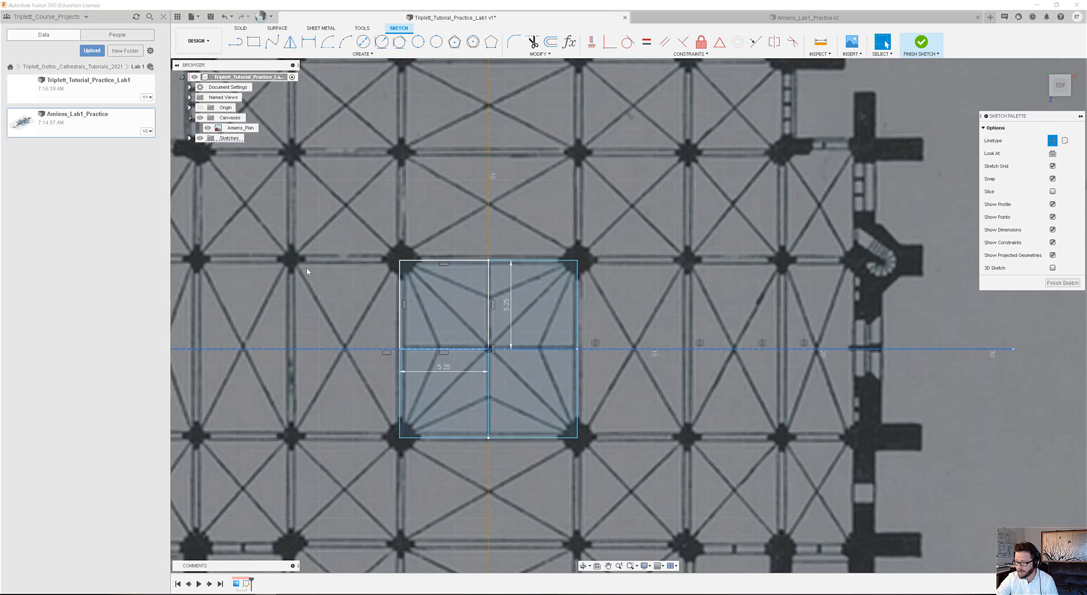
pyautogui.scroll(1, 318, 394)
pyautogui.scroll(-3, 772, 390)
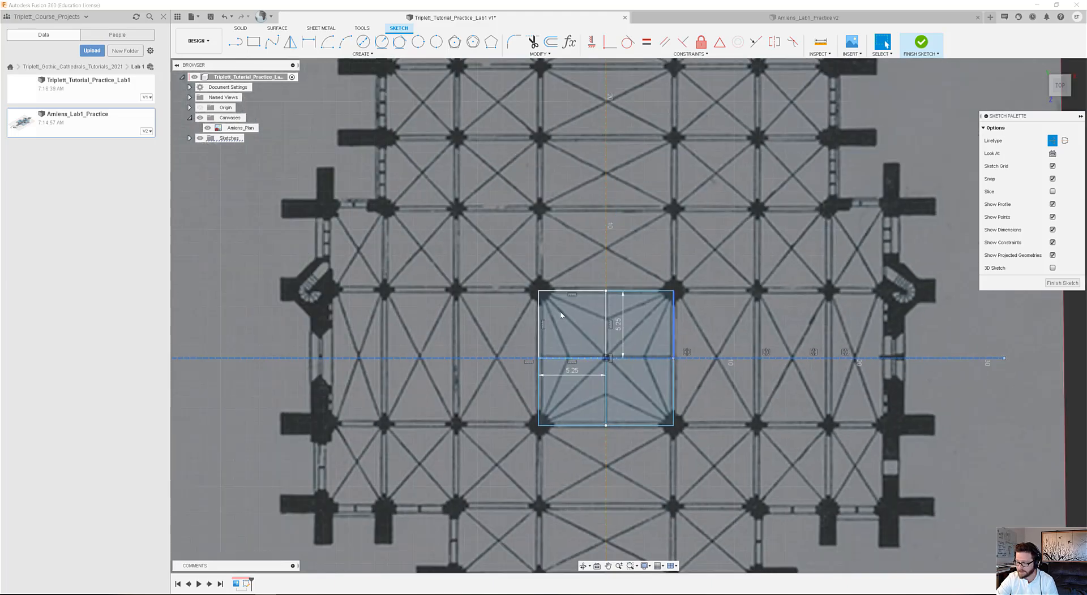
pyautogui.scroll(3, 558, 315)
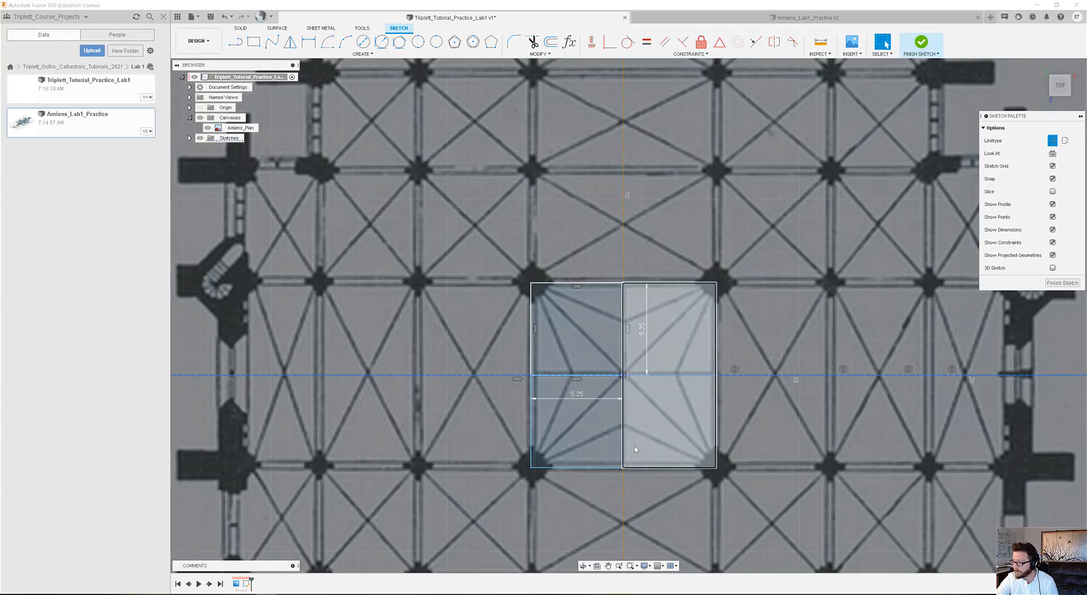
pyautogui.scroll(2, 618, 468)
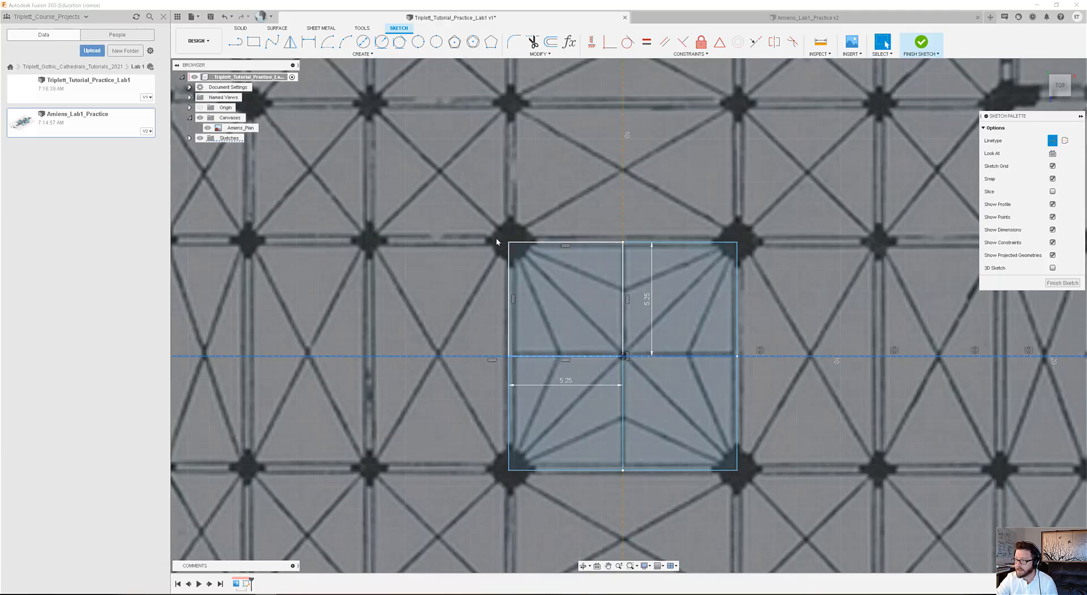
# Draw a center point arc centred on the crossing square's lower edge midpoint, from its upper-left corner down to the lower edge's level at the first aisle pier.
pyautogui.click(622, 427)
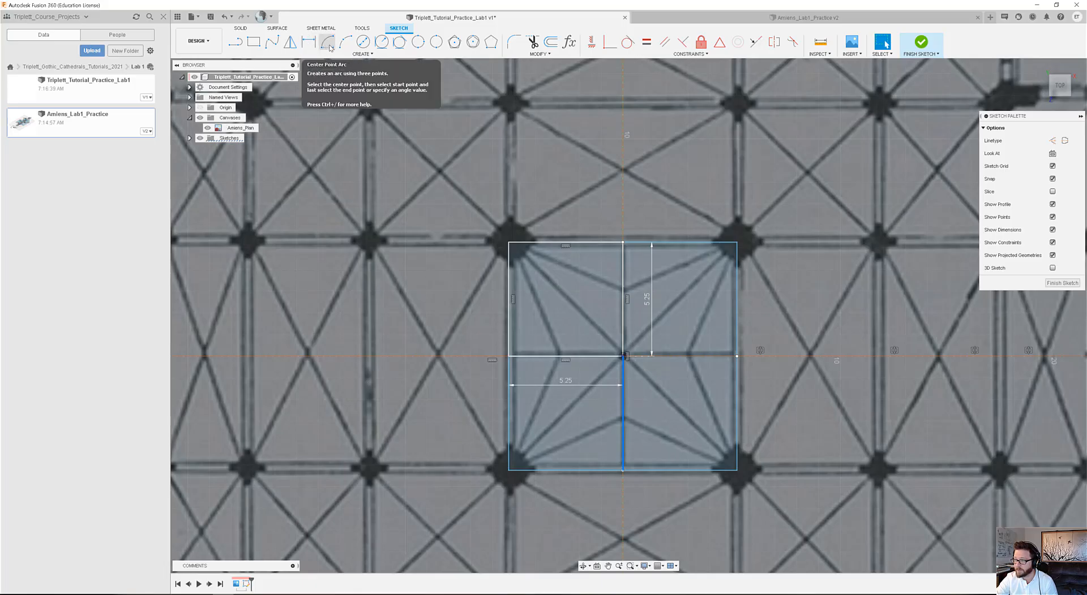
pyautogui.click(363, 54)
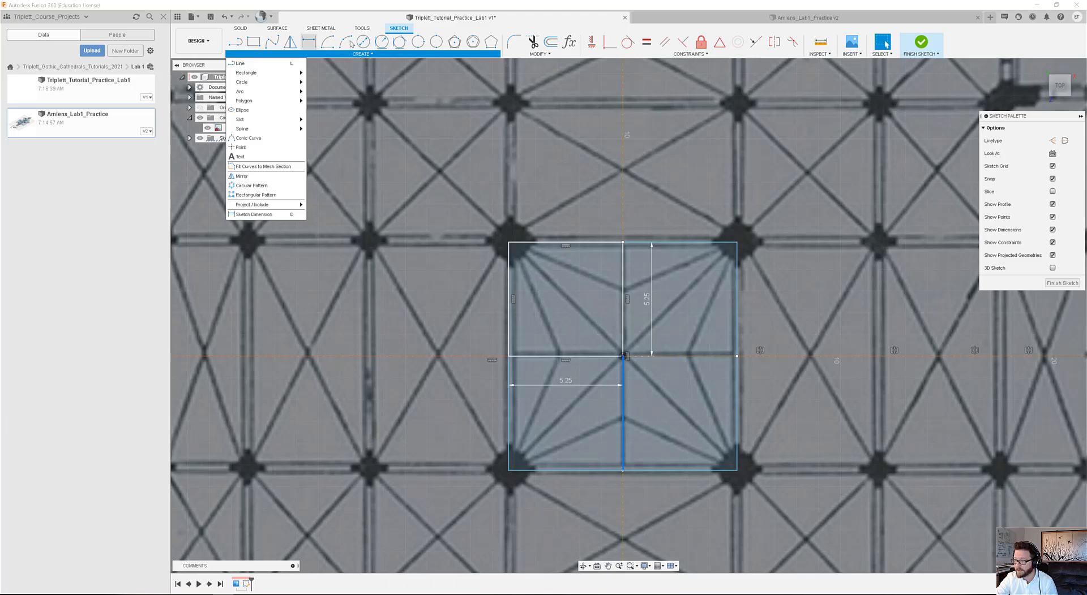
pyautogui.moveTo(276, 95)
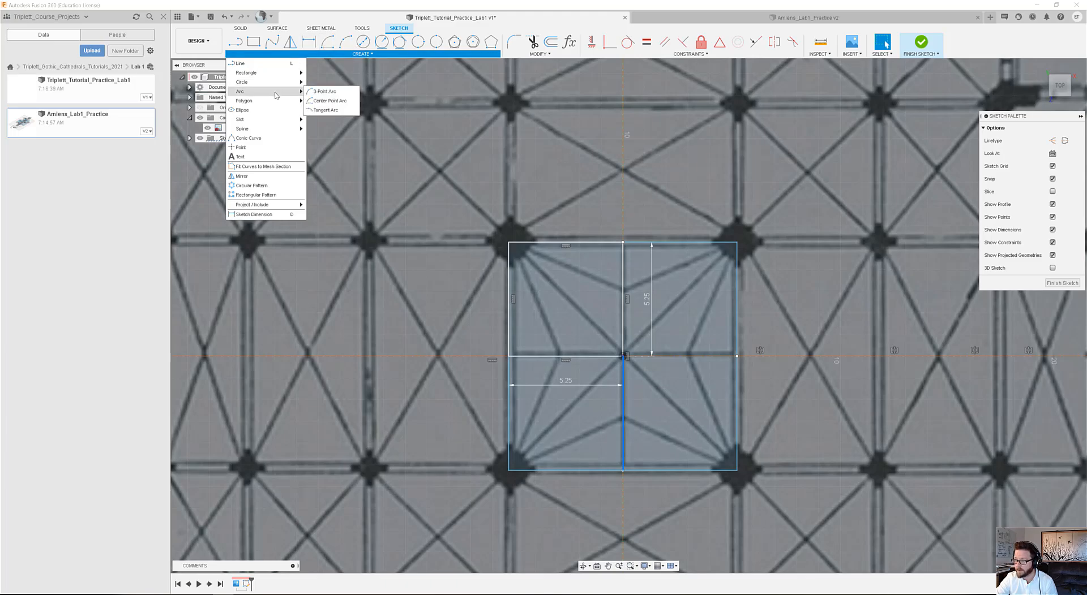
pyautogui.click(331, 106)
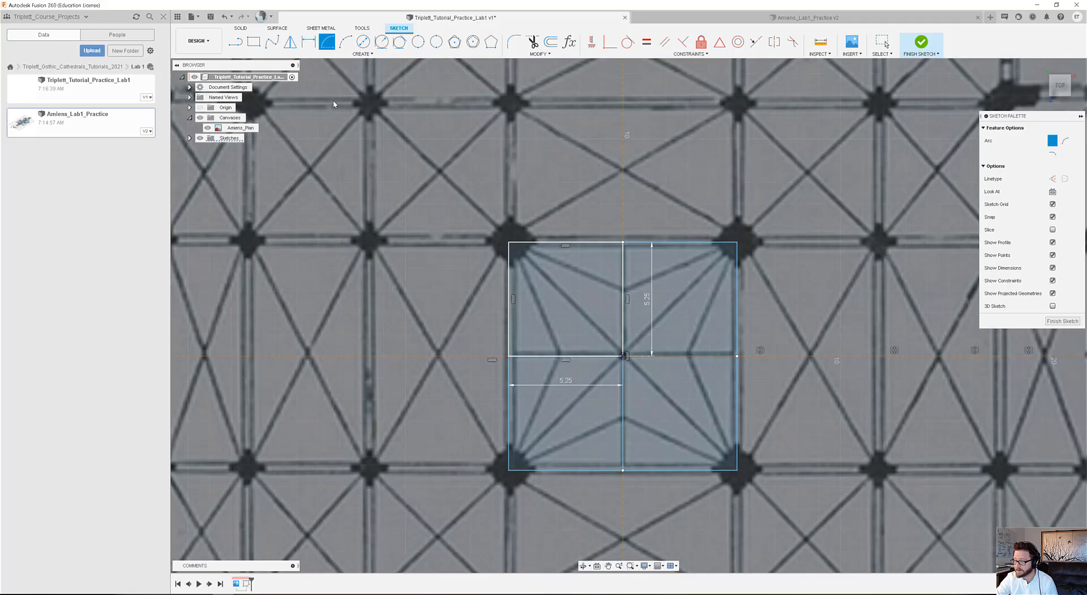
pyautogui.click(623, 470)
pyautogui.click(509, 243)
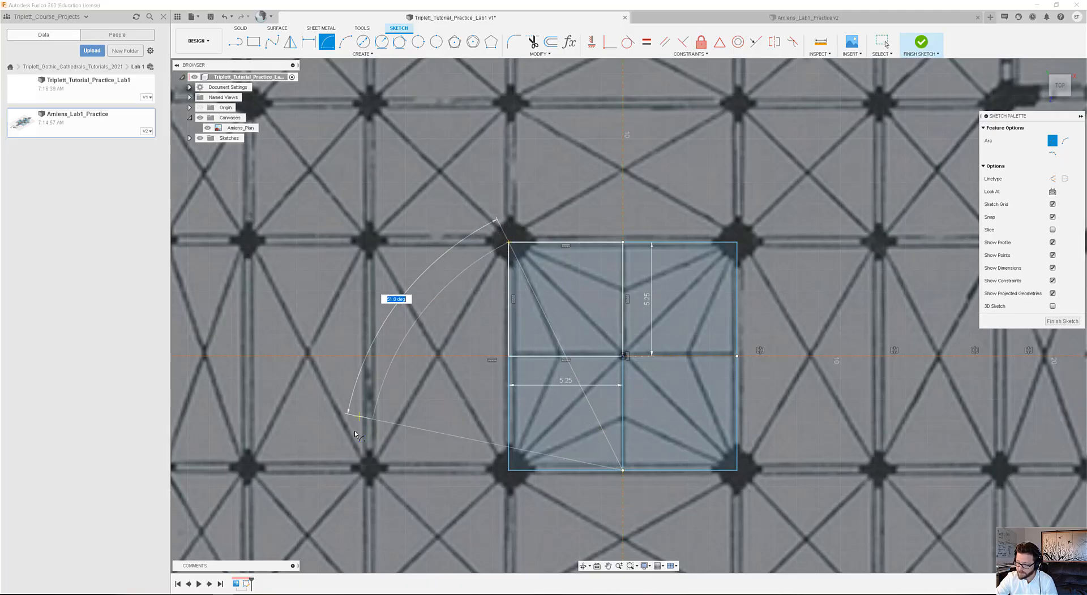
pyautogui.click(368, 472)
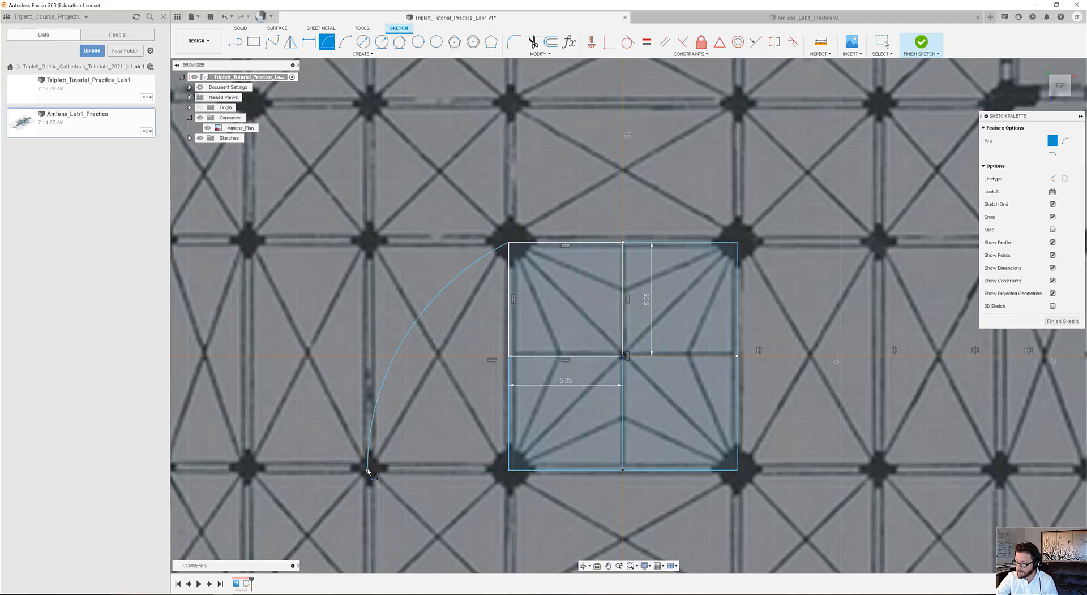
pyautogui.click(881, 41)
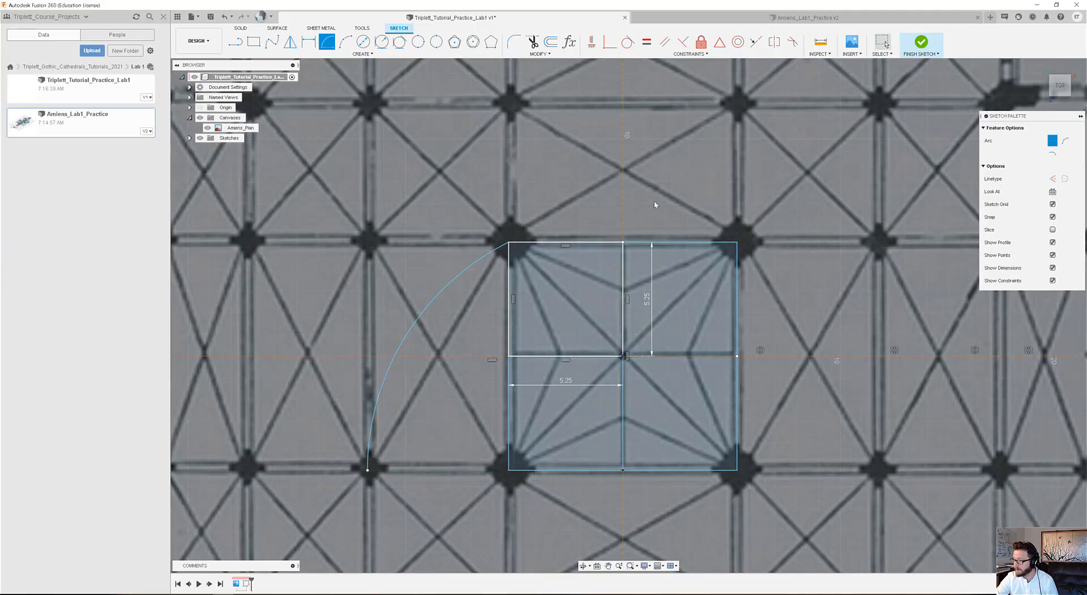
# Draw a two-point rectangle from the arc's end at the first aisle pier to the crossing square's upper-left corner.
pyautogui.press('Escape')
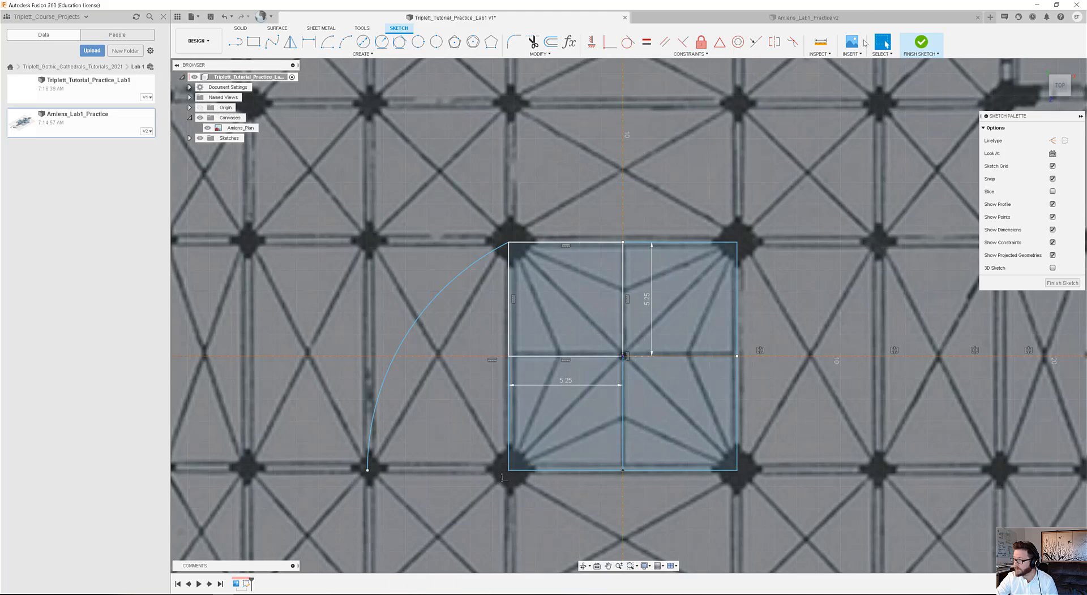
pyautogui.click(254, 43)
pyautogui.click(367, 470)
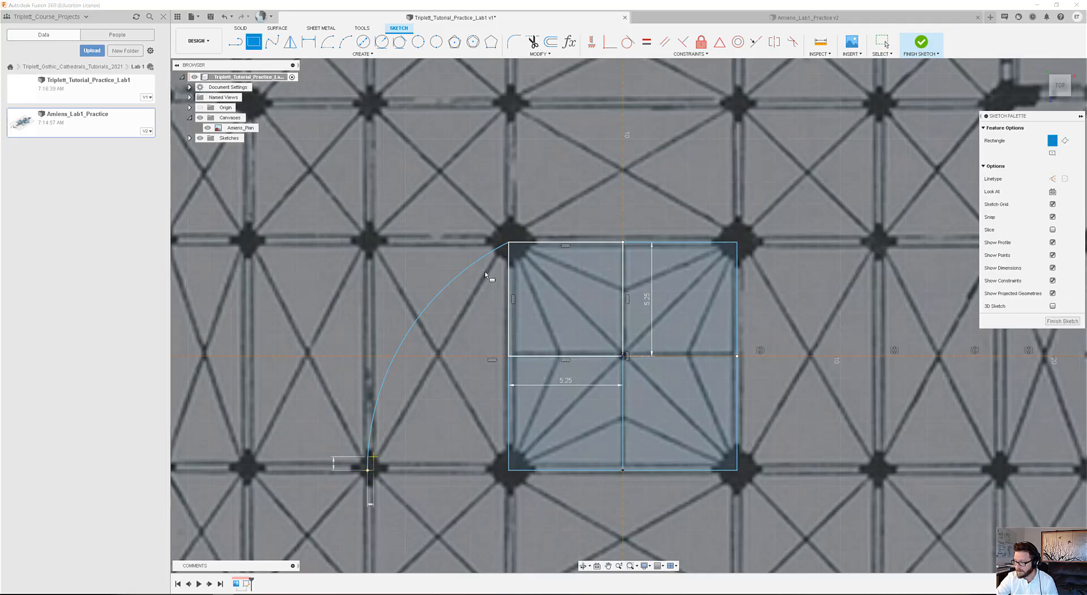
pyautogui.click(510, 242)
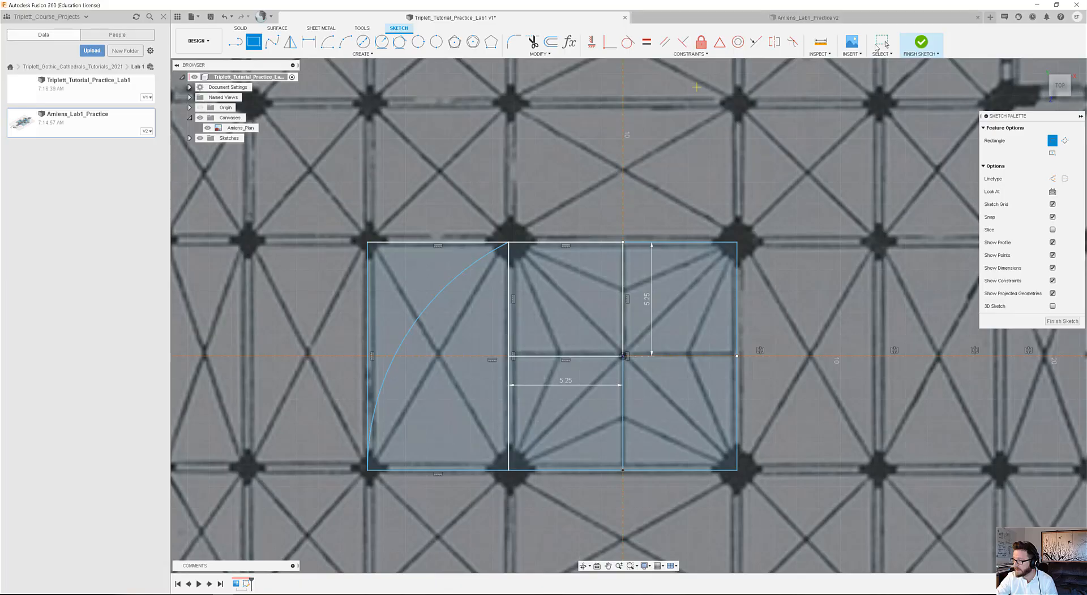
pyautogui.click(882, 43)
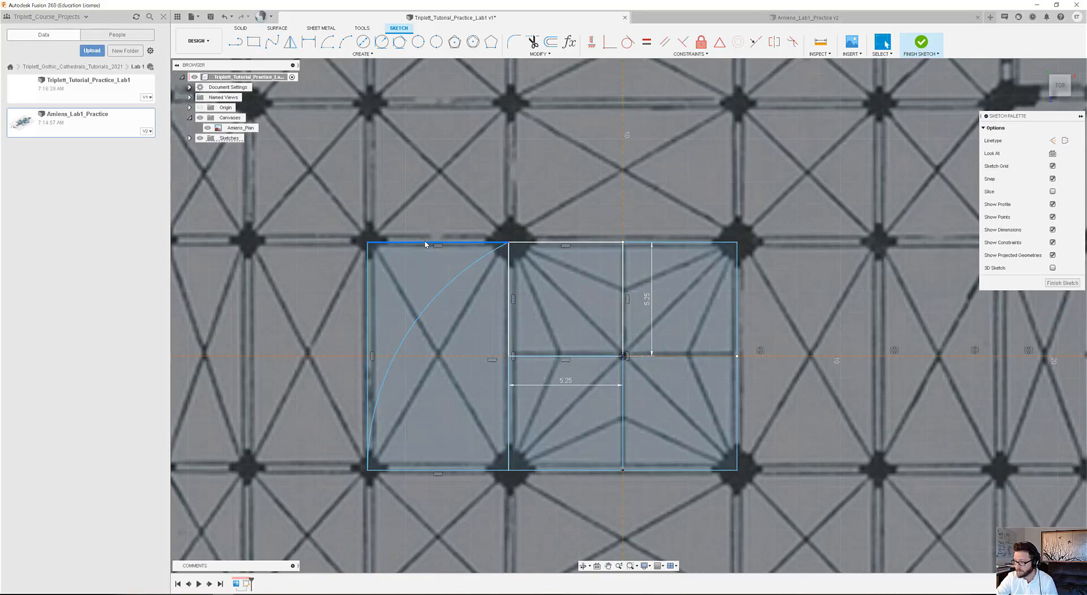
# Examine how the new side bay's upper and outer edges relate to the surrounding transept and nave bays of the plan.
pyautogui.click(426, 244)
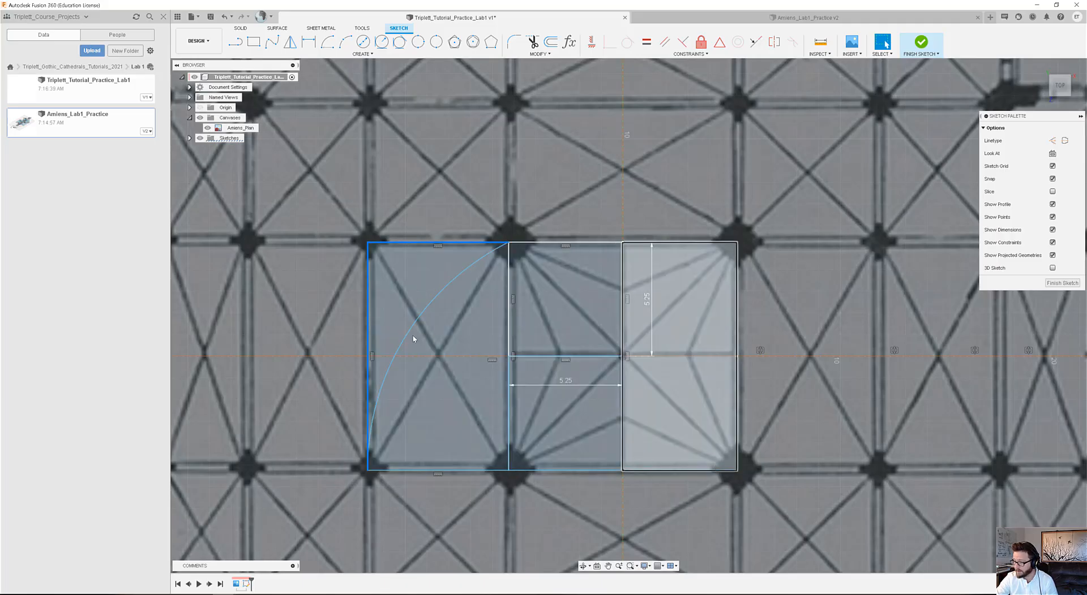
pyautogui.click(506, 245)
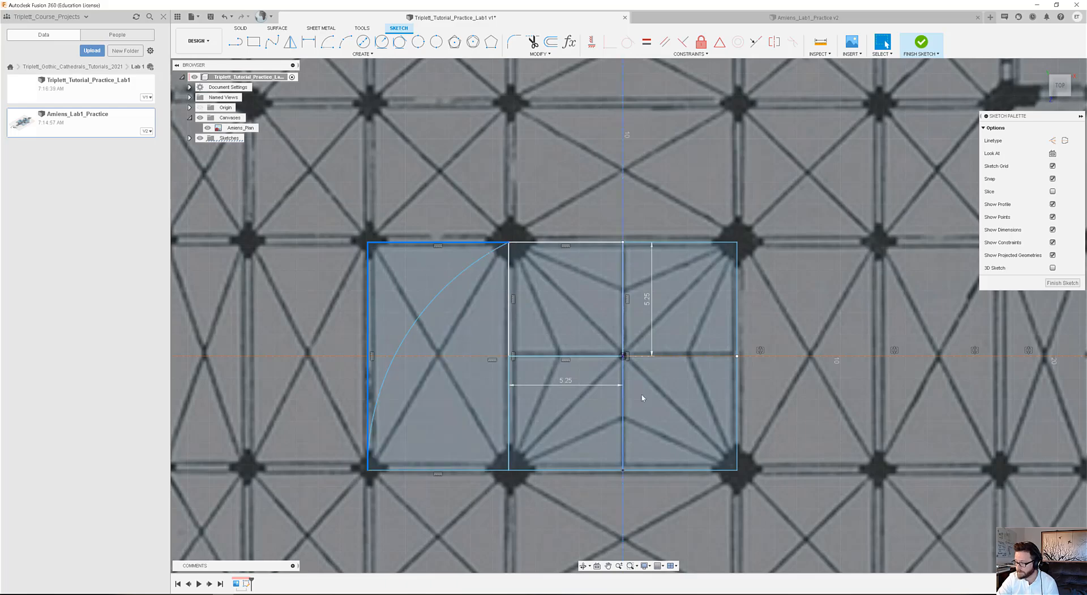
pyautogui.scroll(-3, 634, 390)
pyautogui.scroll(3, 713, 470)
pyautogui.moveTo(746, 471)
pyautogui.mouseDown(button='middle')
pyautogui.moveTo(590, 401)
pyautogui.moveTo(638, 436)
pyautogui.mouseUp(button='middle')
pyautogui.scroll(-3, 471, 379)
pyautogui.scroll(-3, 481, 378)
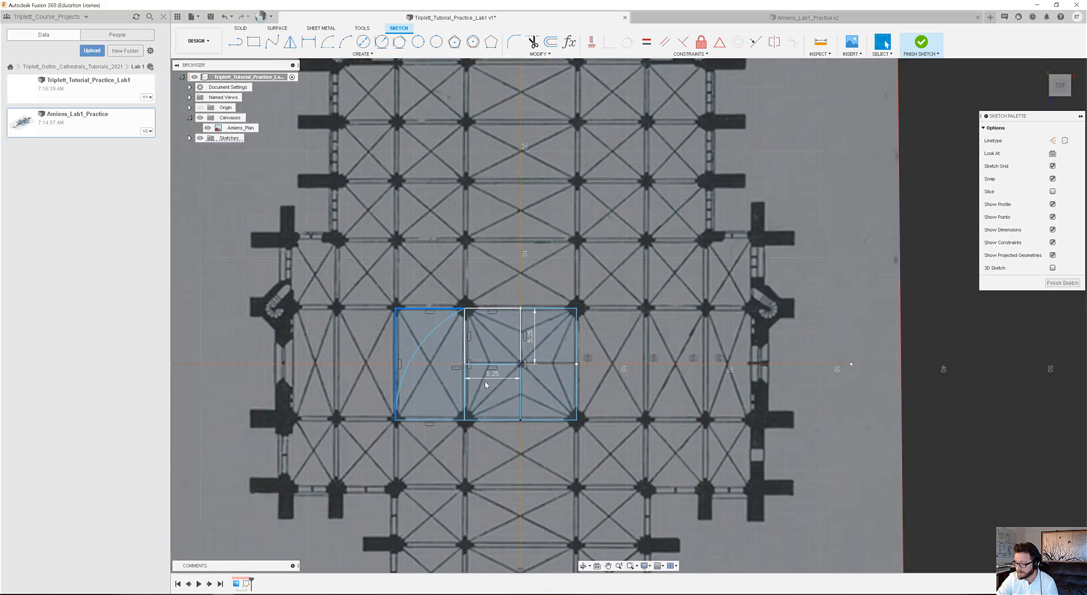
pyautogui.moveTo(532, 411); pyautogui.dragTo(499, 356, button='middle')
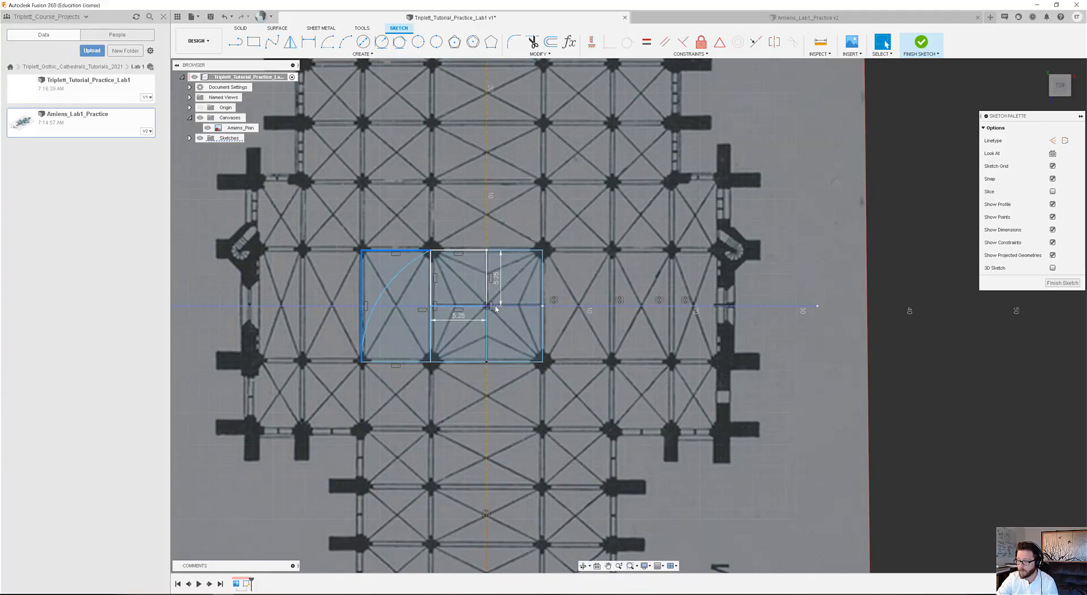
pyautogui.moveTo(495, 334); pyautogui.dragTo(490, 398, button='middle')
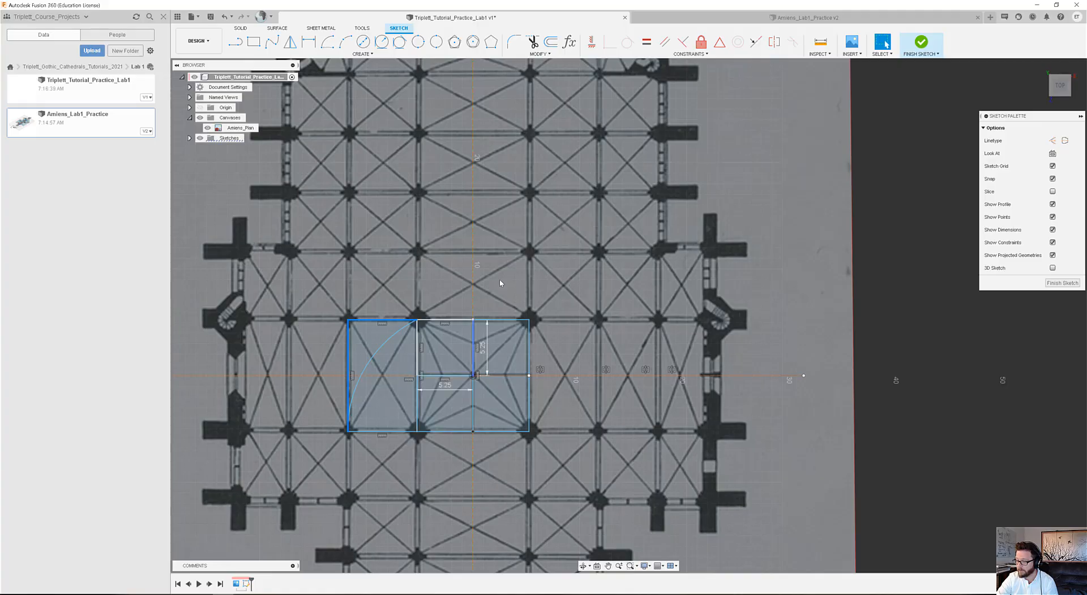
pyautogui.moveTo(437, 282); pyautogui.dragTo(405, 54, button='middle')
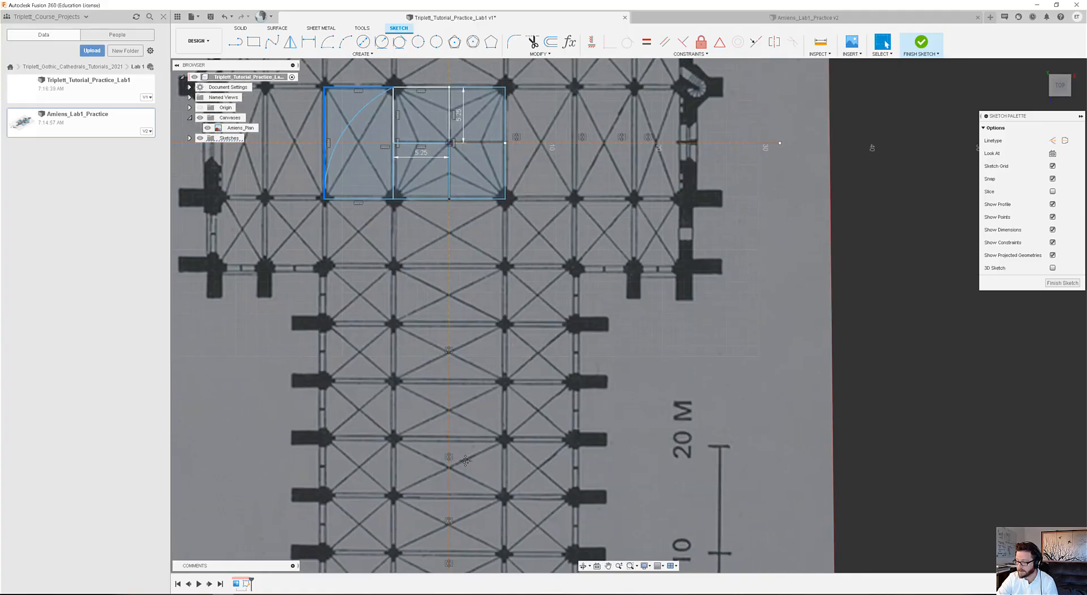
pyautogui.moveTo(465, 460); pyautogui.dragTo(446, 307, button='middle')
pyautogui.moveTo(418, 93); pyautogui.dragTo(423, 467, button='middle')
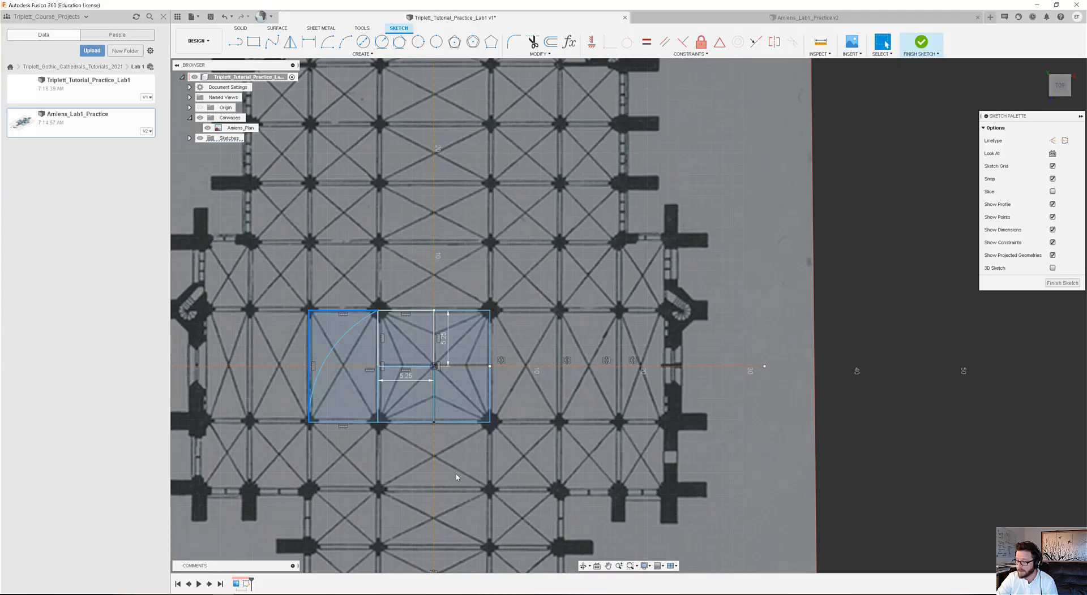
pyautogui.moveTo(456, 476)
pyautogui.mouseDown(button='middle')
pyautogui.moveTo(473, 362)
pyautogui.moveTo(471, 413)
pyautogui.mouseUp(button='middle')
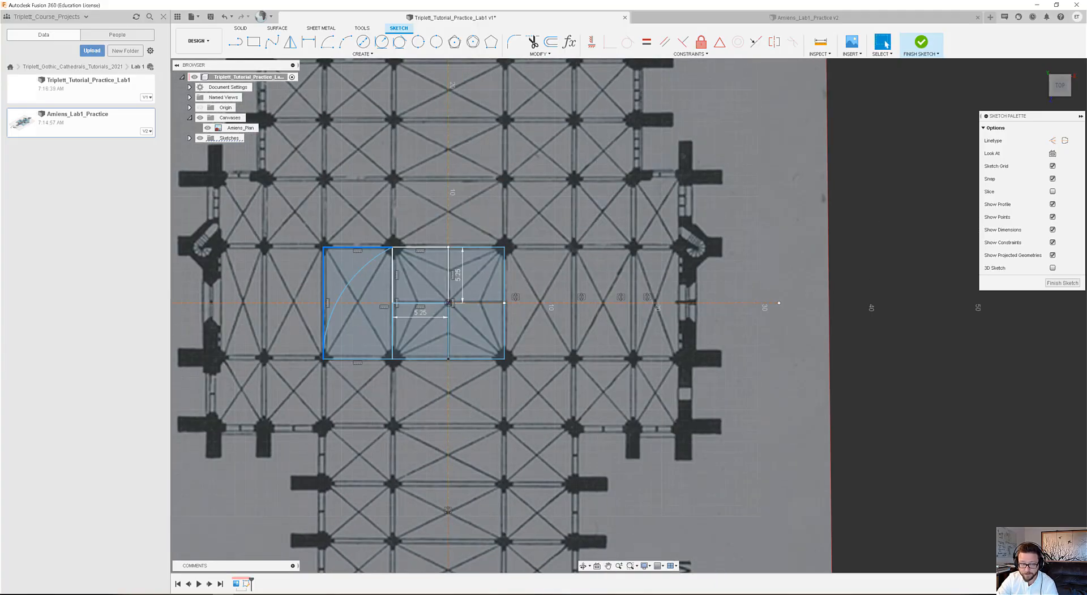
# Draw a two-point rectangle above the side bay, from its upper-left corner and across its full width, with a height of 6.489 m.
pyautogui.scroll(1, 481, 341)
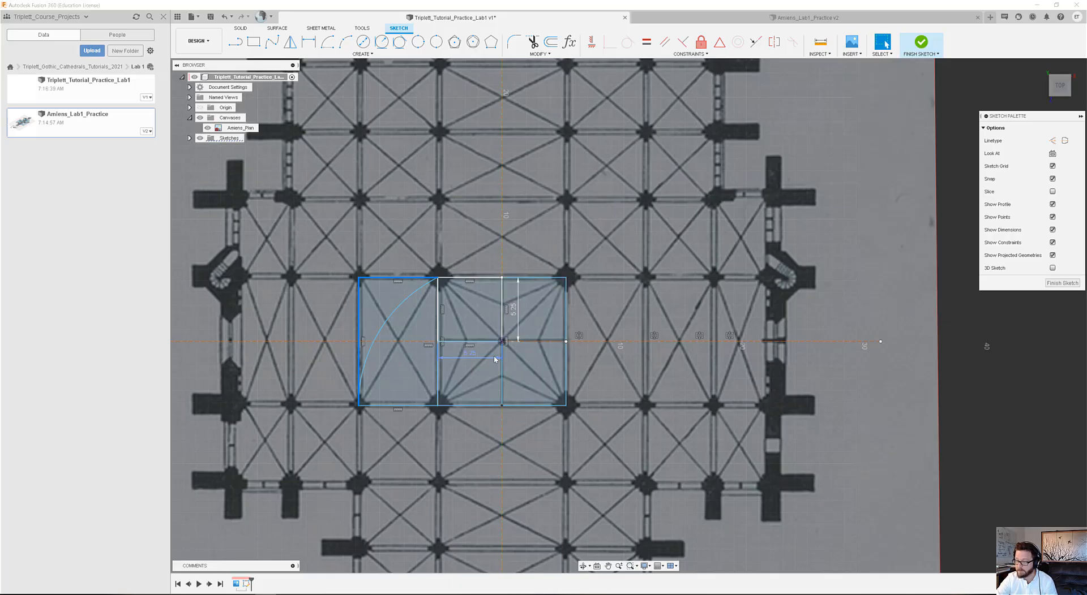
pyautogui.scroll(2, 430, 270)
pyautogui.moveTo(494, 282)
pyautogui.mouseDown(button='middle')
pyautogui.moveTo(438, 269)
pyautogui.moveTo(450, 272)
pyautogui.mouseUp(button='middle')
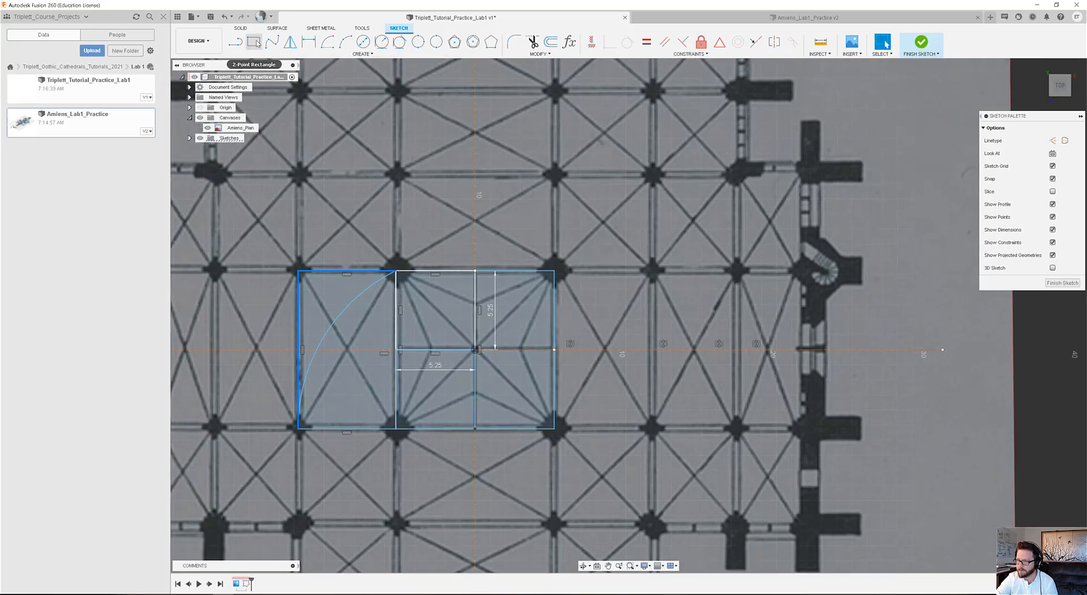
pyautogui.click(255, 43)
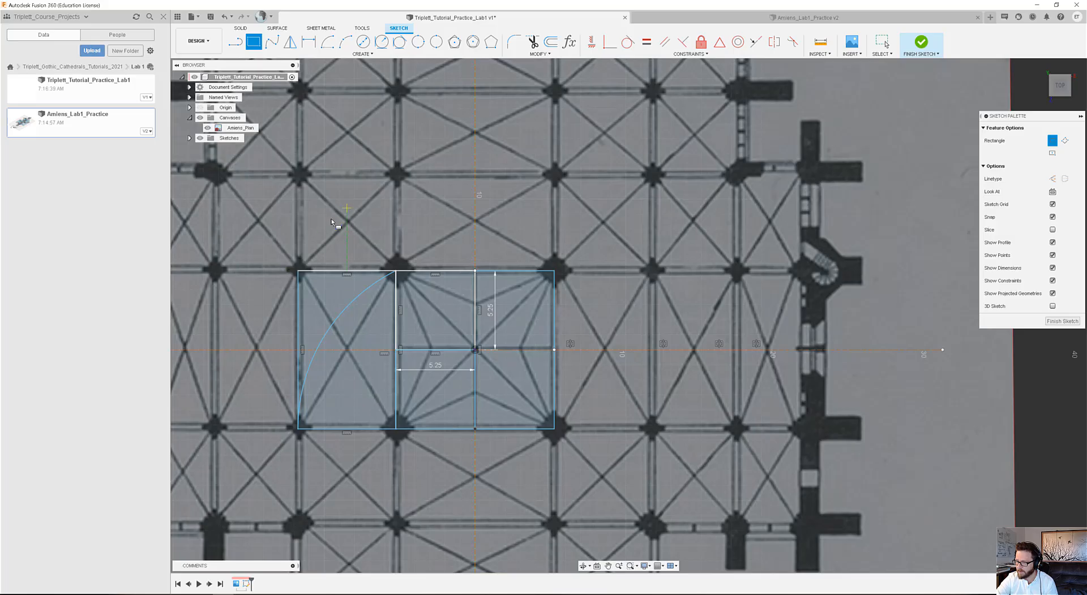
pyautogui.click(299, 273)
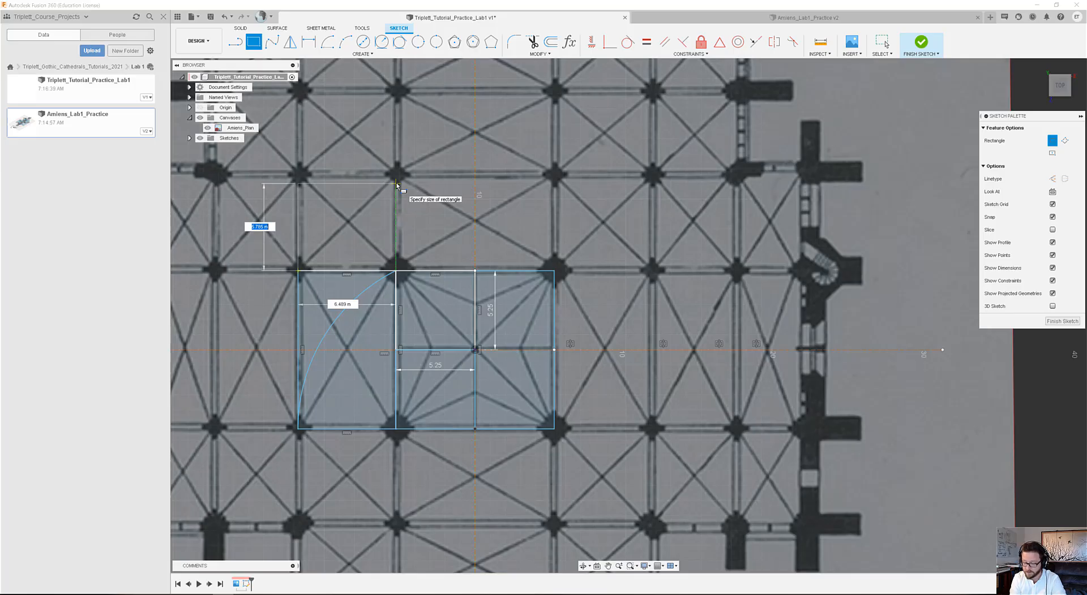
pyautogui.write('6')
pyautogui.press('Tab')
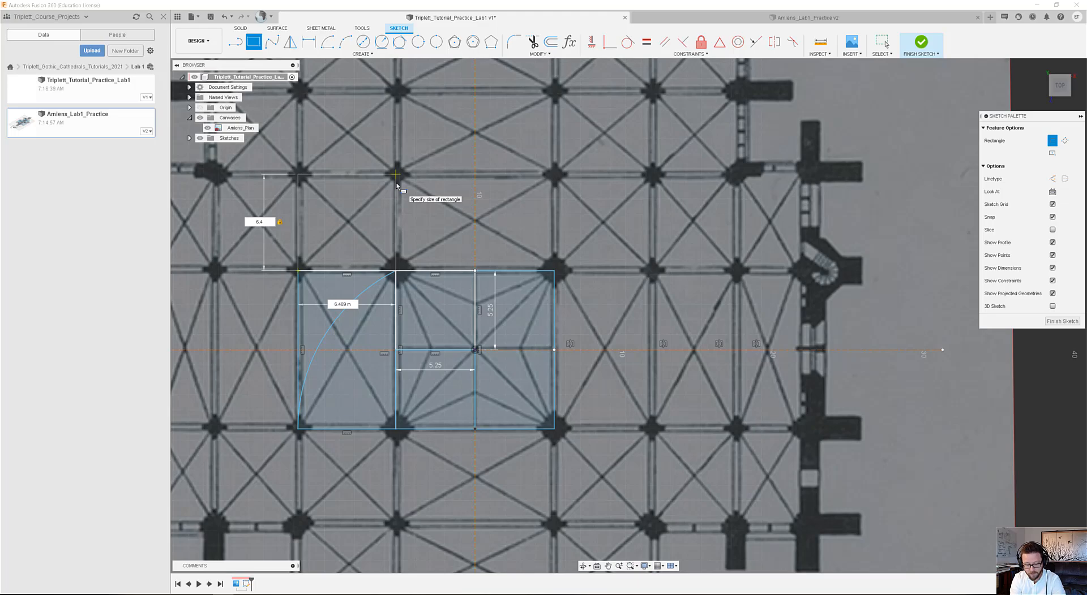
pyautogui.write('.489')
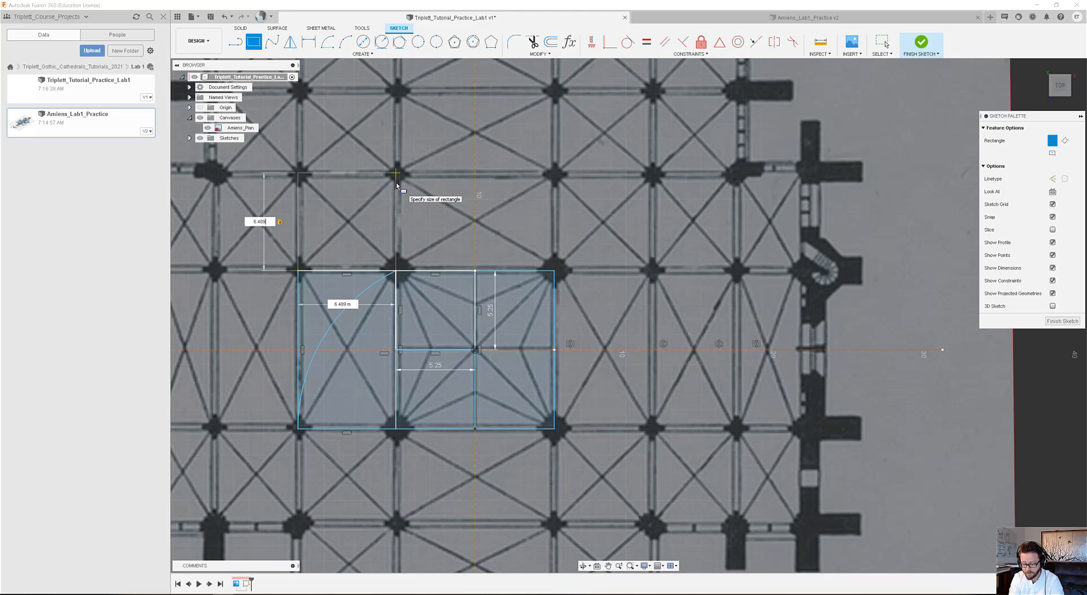
pyautogui.press('Return')
pyautogui.press('Escape')
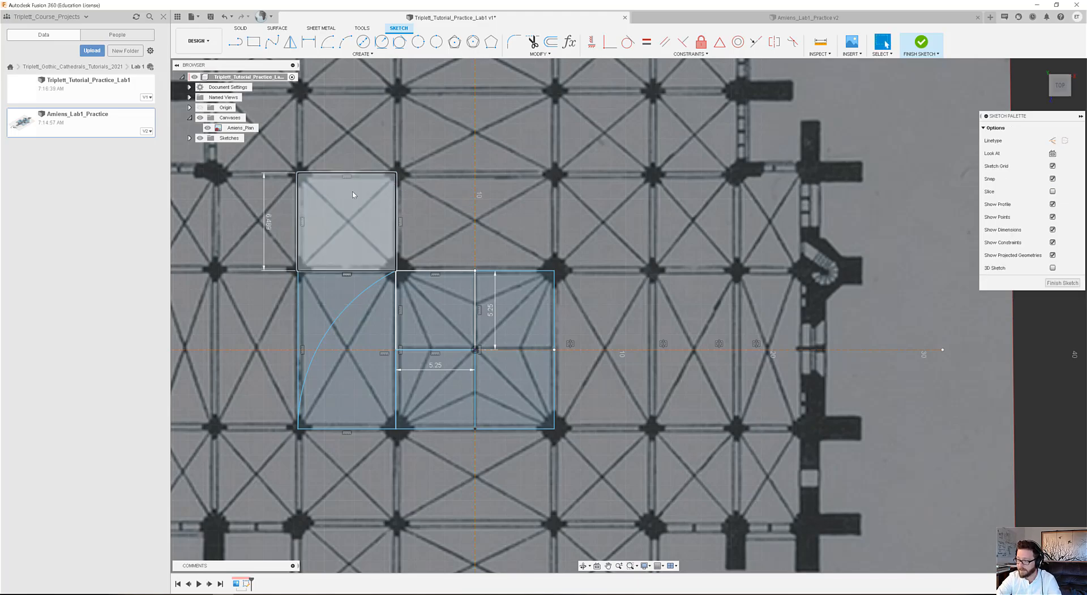
# Mirror all four sides of the 6.489 m square across the horizontal construction line.
pyautogui.doubleClick(365, 175)
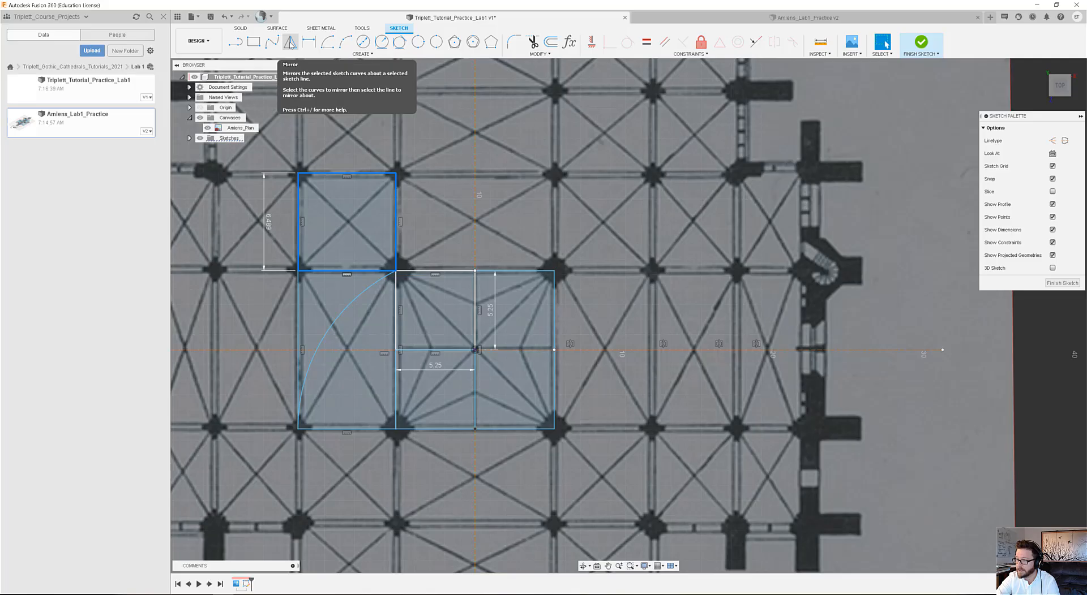
pyautogui.click(290, 43)
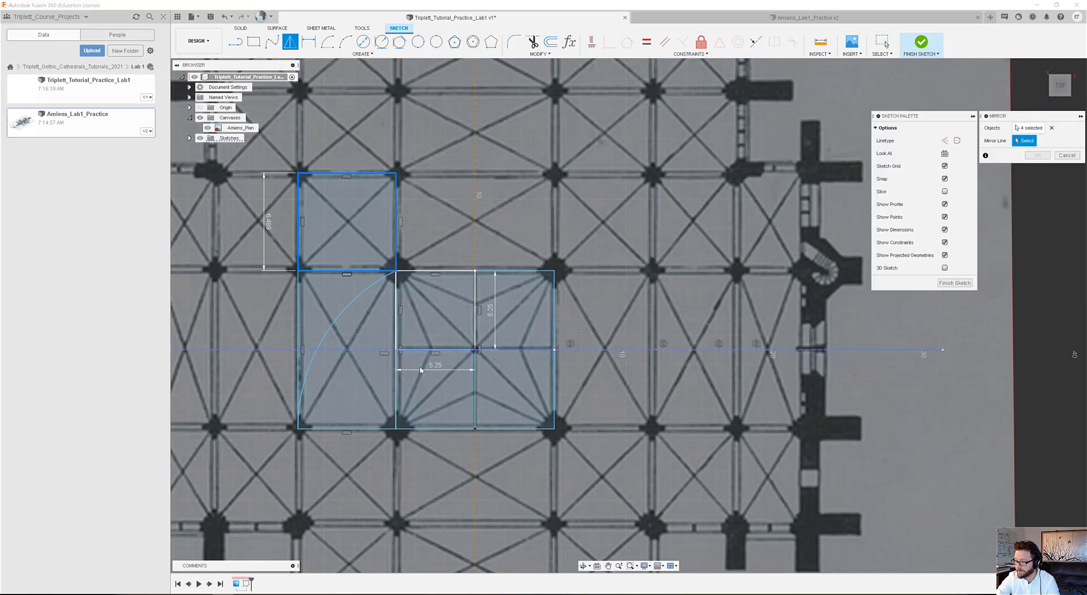
pyautogui.click(366, 349)
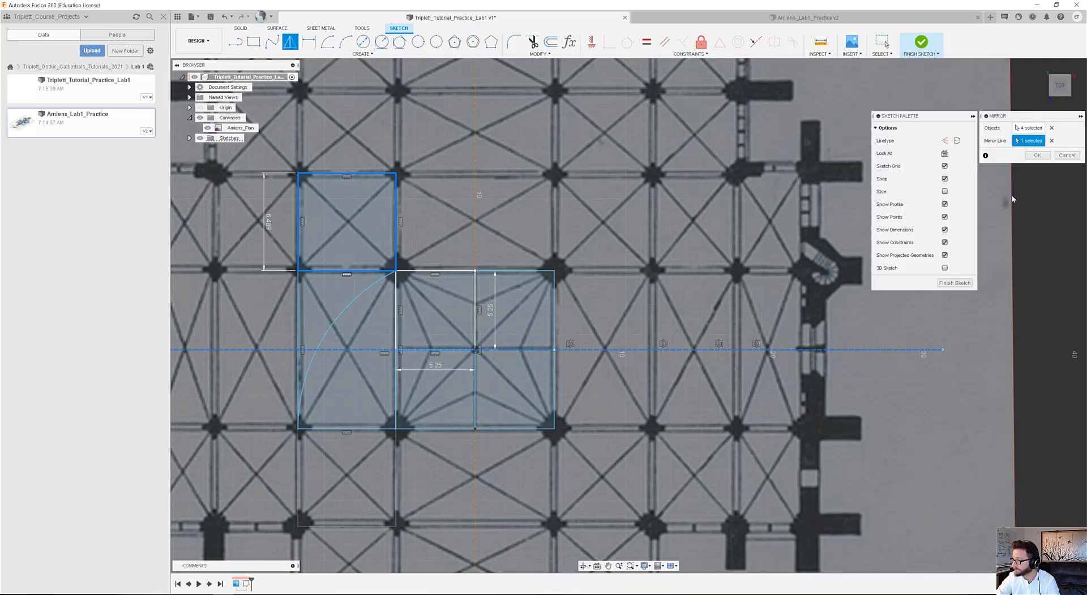
pyautogui.click(1037, 155)
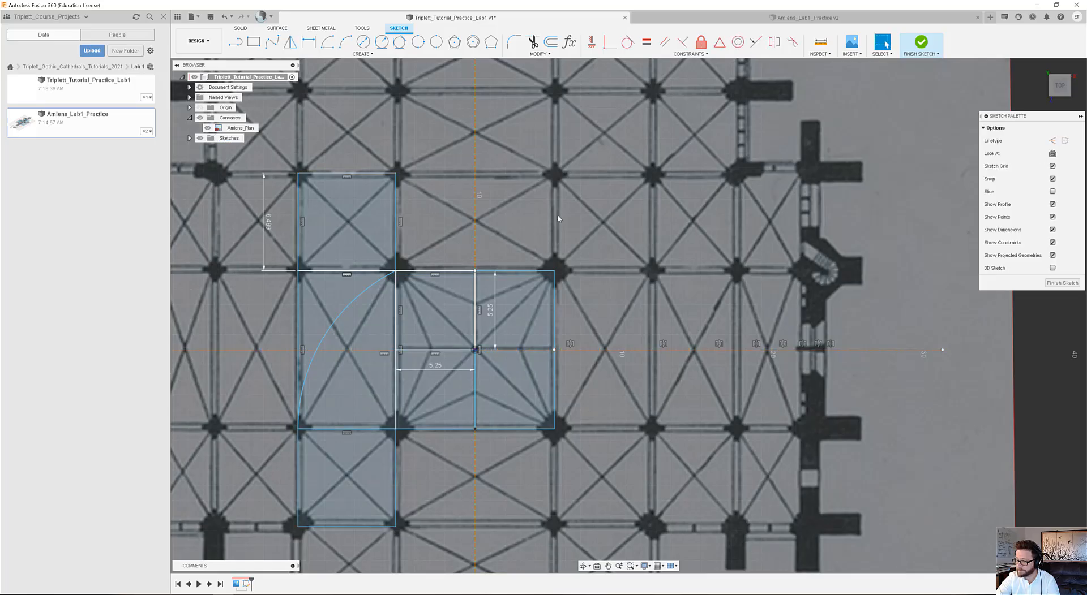
# Mirror the upper and lower left corner squares across the vertical construction line.
pyautogui.doubleClick(364, 175)
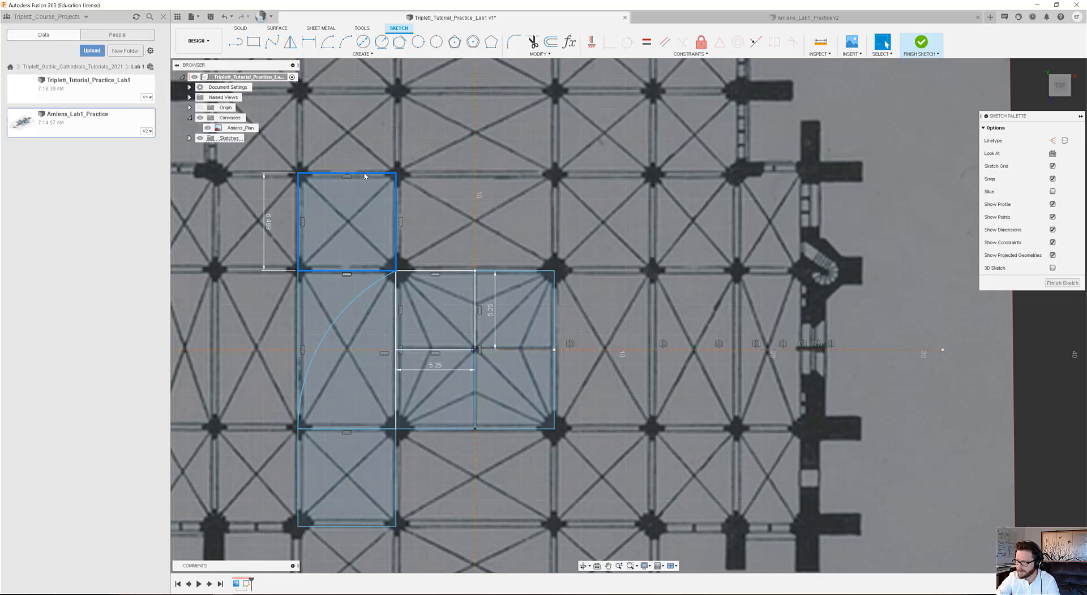
pyautogui.keyDown('shift'); pyautogui.doubleClick(357, 527); pyautogui.keyUp('shift')
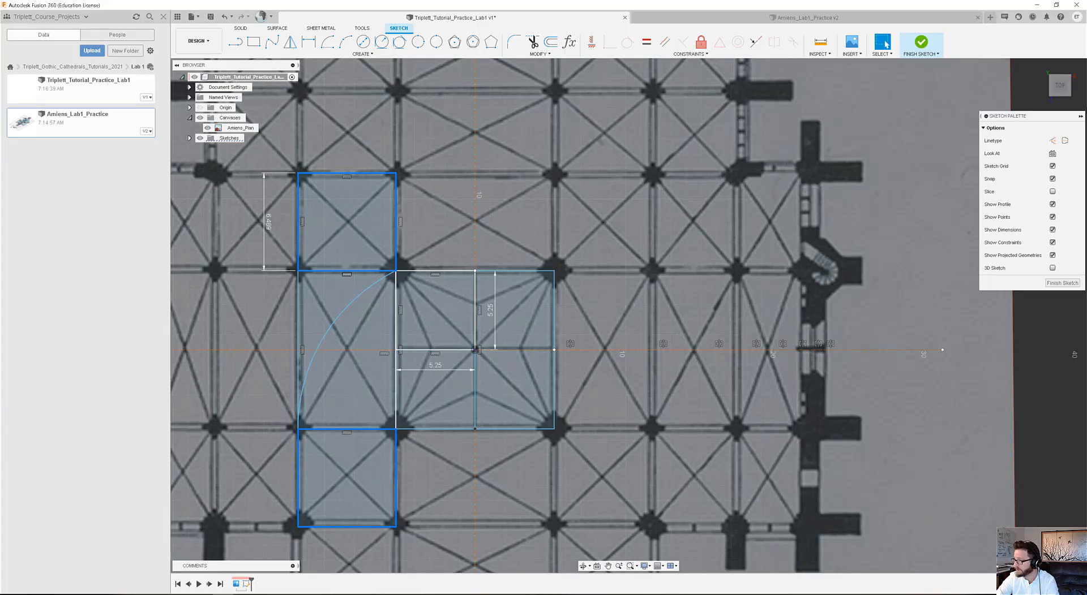
pyautogui.click(290, 42)
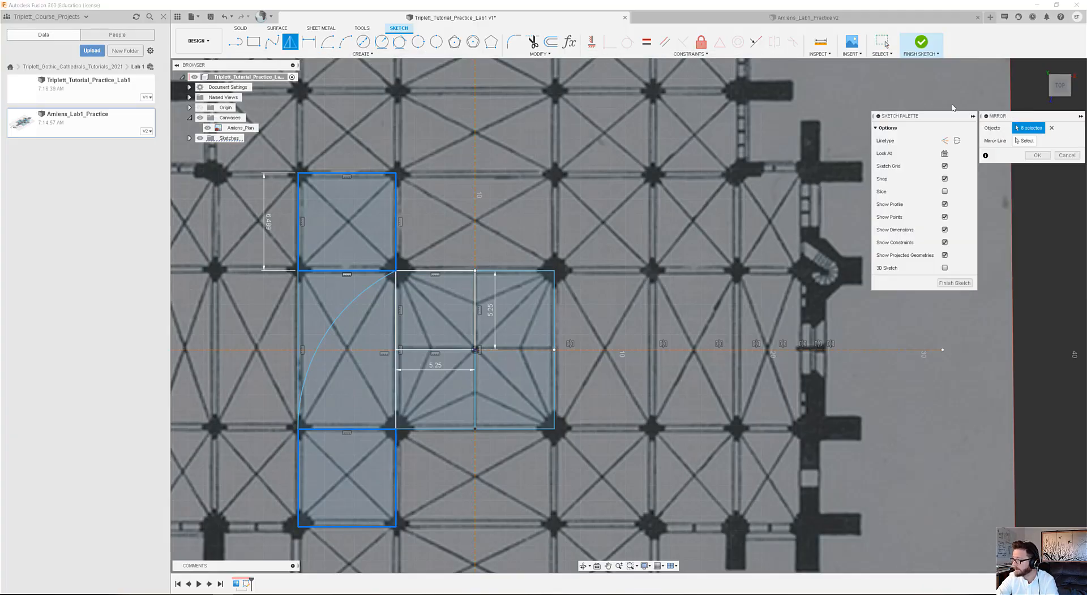
pyautogui.click(1025, 141)
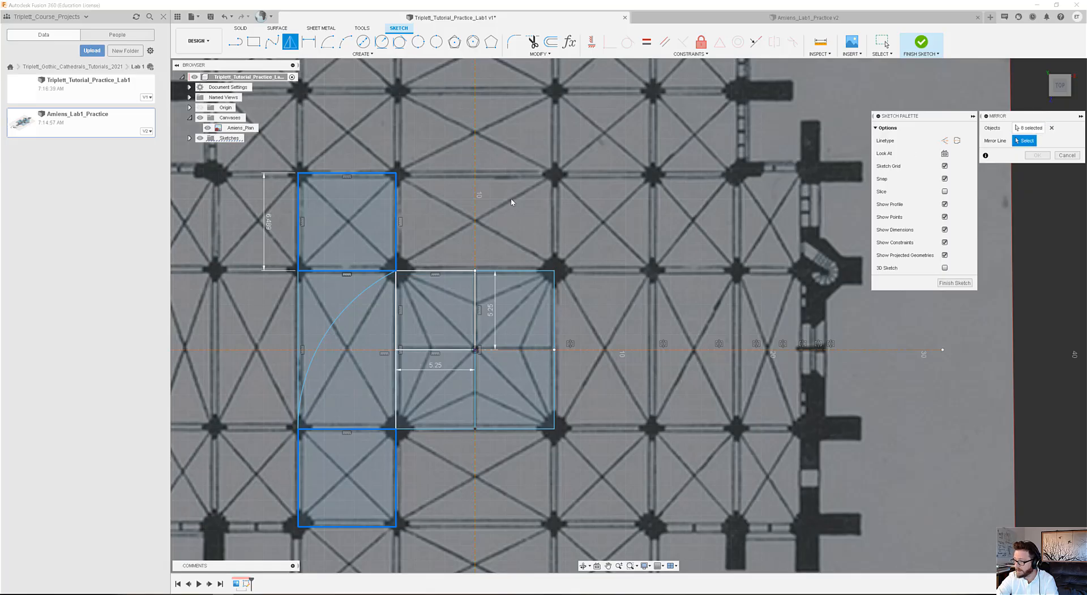
pyautogui.click(475, 217)
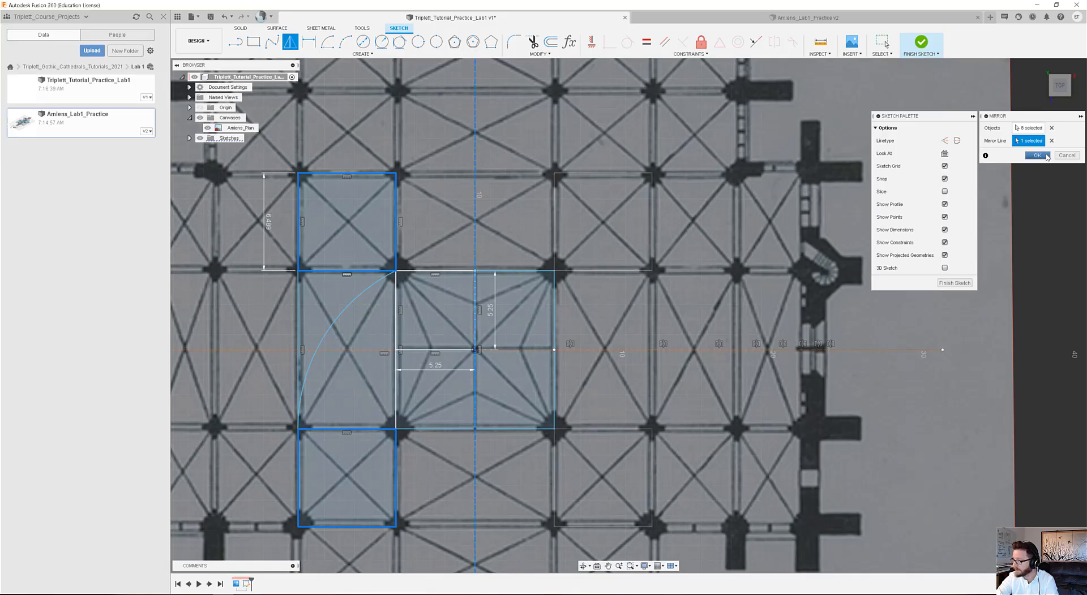
pyautogui.click(1037, 155)
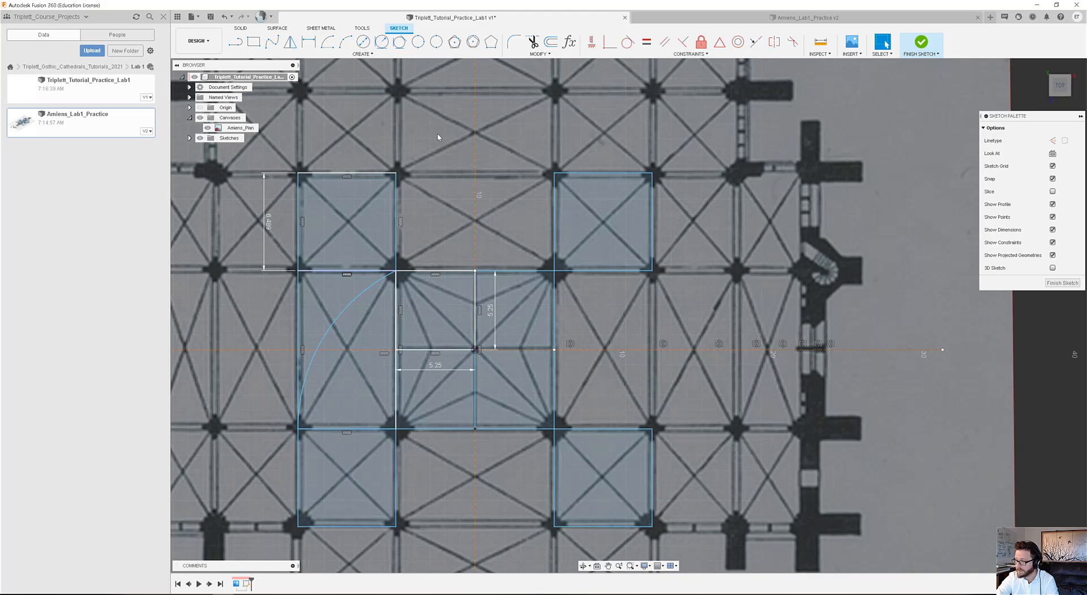
# Draw lines joining the four corner squares along the upper, right and lower outer edges to close the grid around the crossing.
pyautogui.press('l')
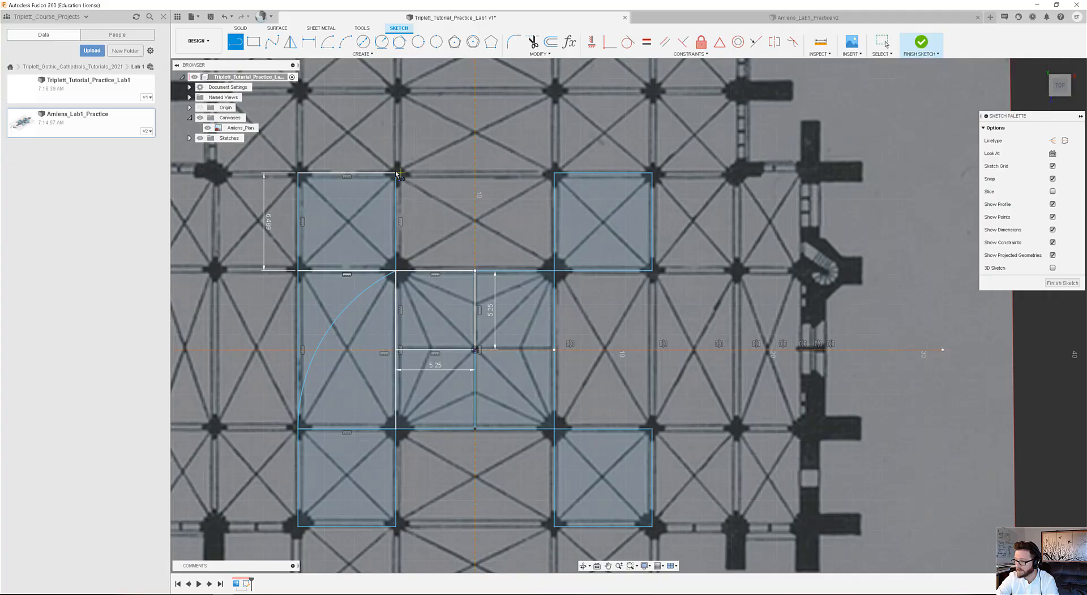
pyautogui.click(549, 175)
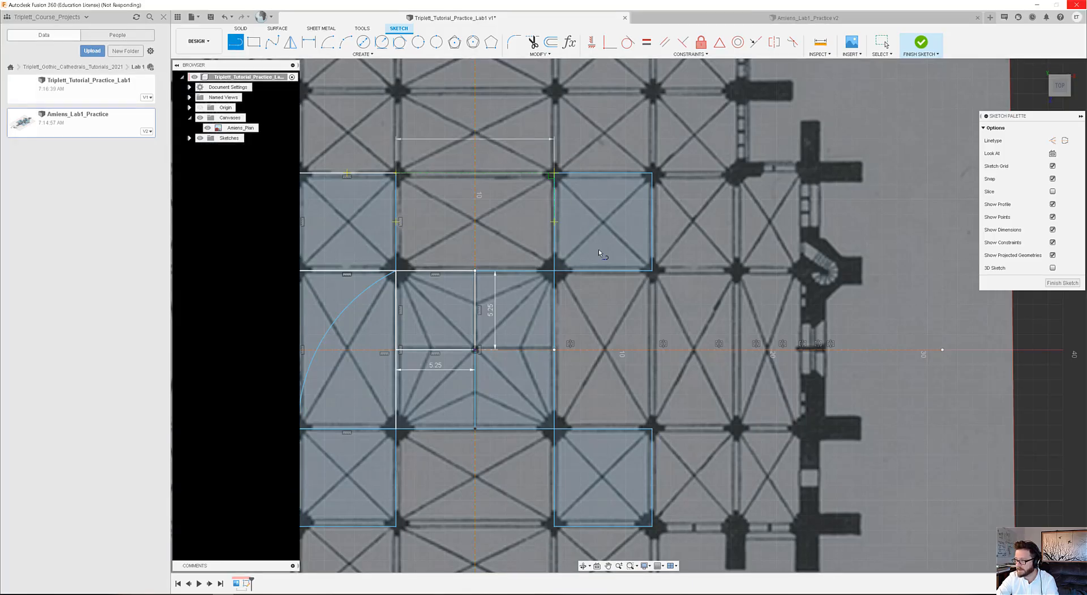
pyautogui.click(650, 272)
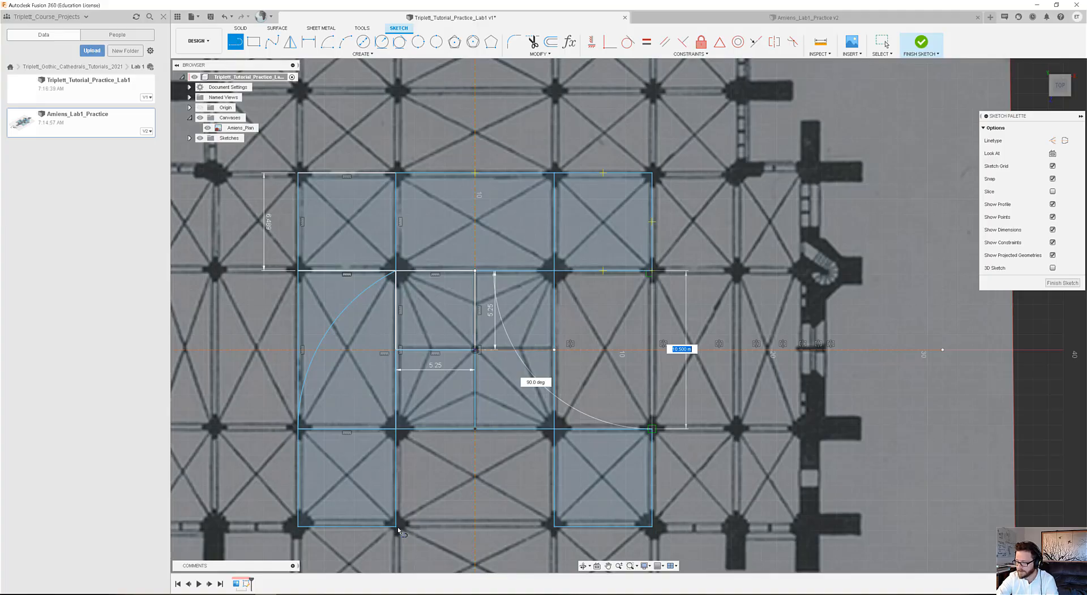
pyautogui.press('Escape')
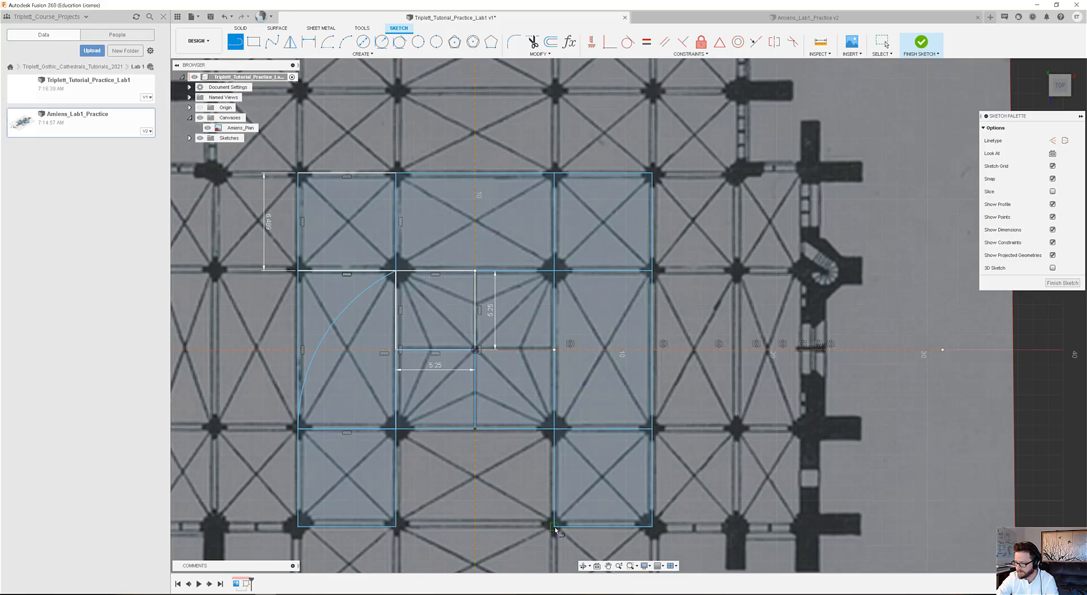
pyautogui.click(403, 527)
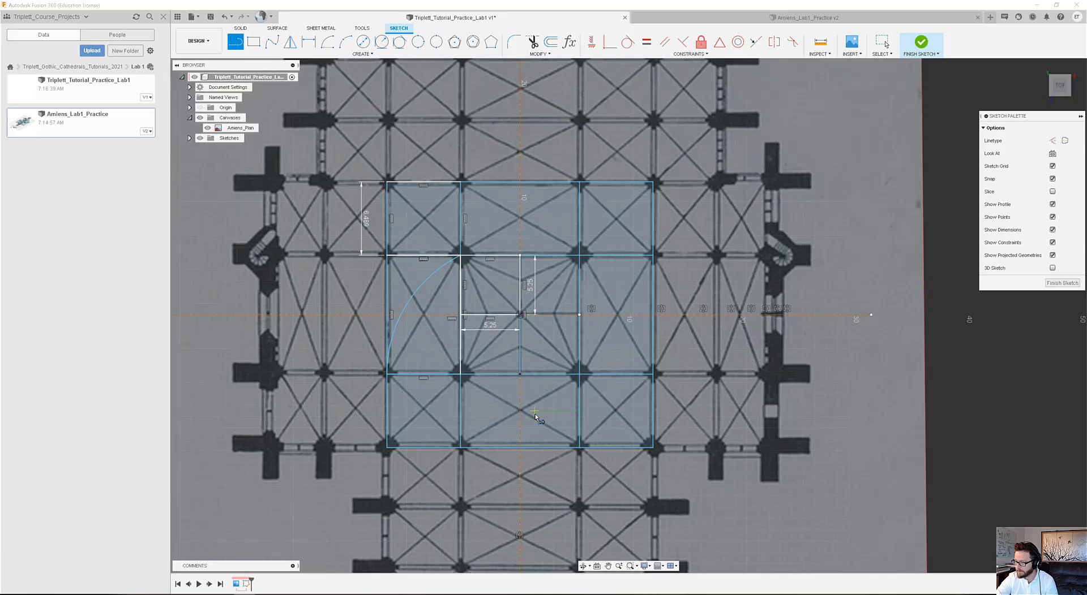
pyautogui.scroll(2, 545, 413)
pyautogui.moveTo(546, 412); pyautogui.dragTo(491, 452, button='middle')
pyautogui.press('l')
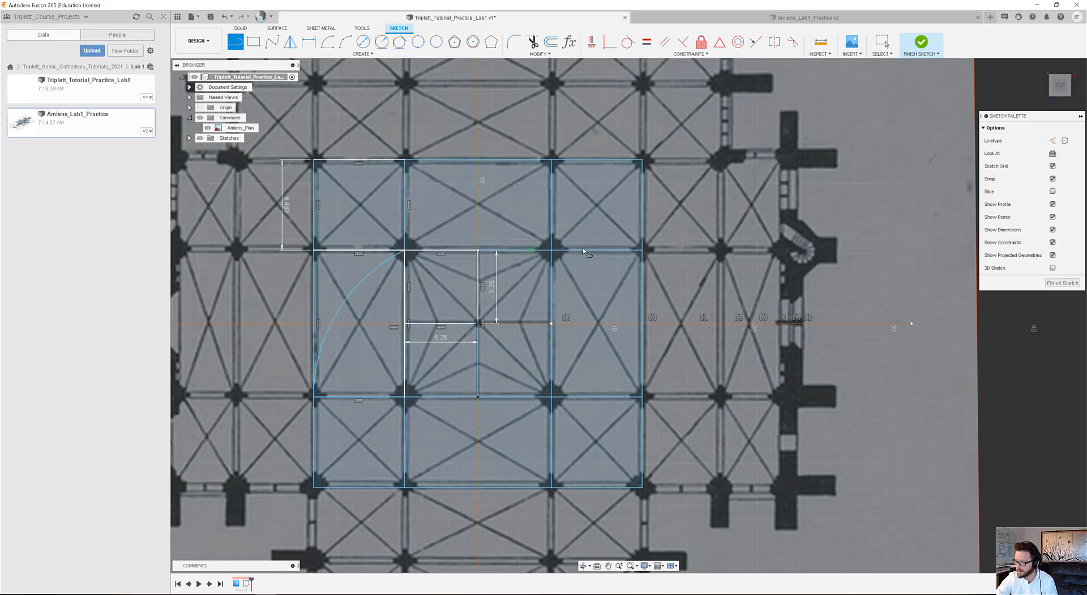
# Draw a 180° center-point arc centred on the grid's lower-right corner, from the lower edge's midpoint up and over to that edge's rightward extension.
pyautogui.moveTo(484, 358)
pyautogui.mouseDown(button='middle')
pyautogui.moveTo(522, 364)
pyautogui.moveTo(514, 373)
pyautogui.mouseUp(button='middle')
pyautogui.press('l')
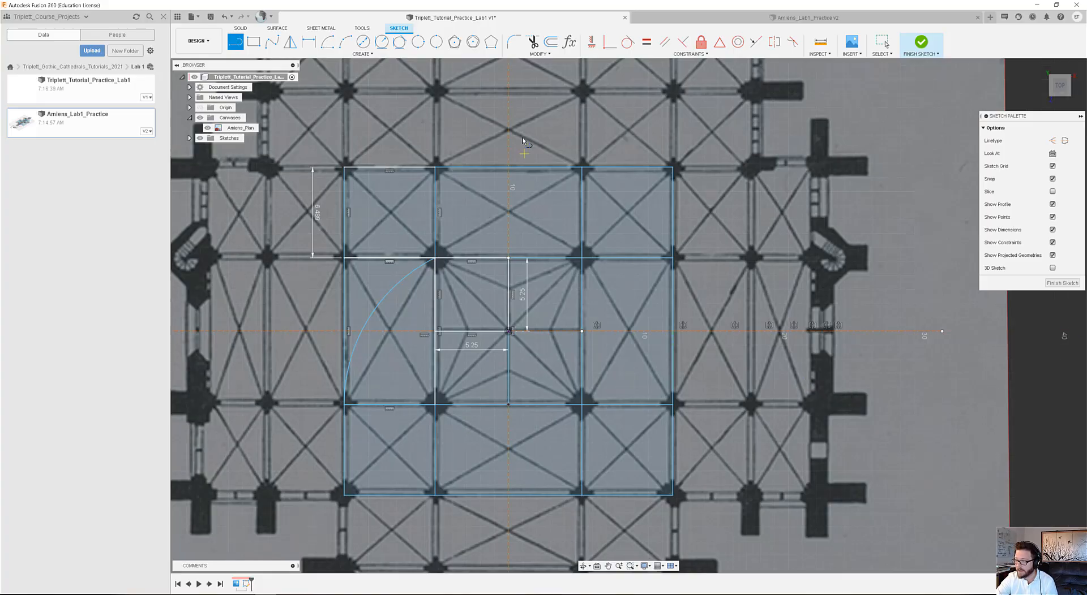
pyautogui.click(328, 44)
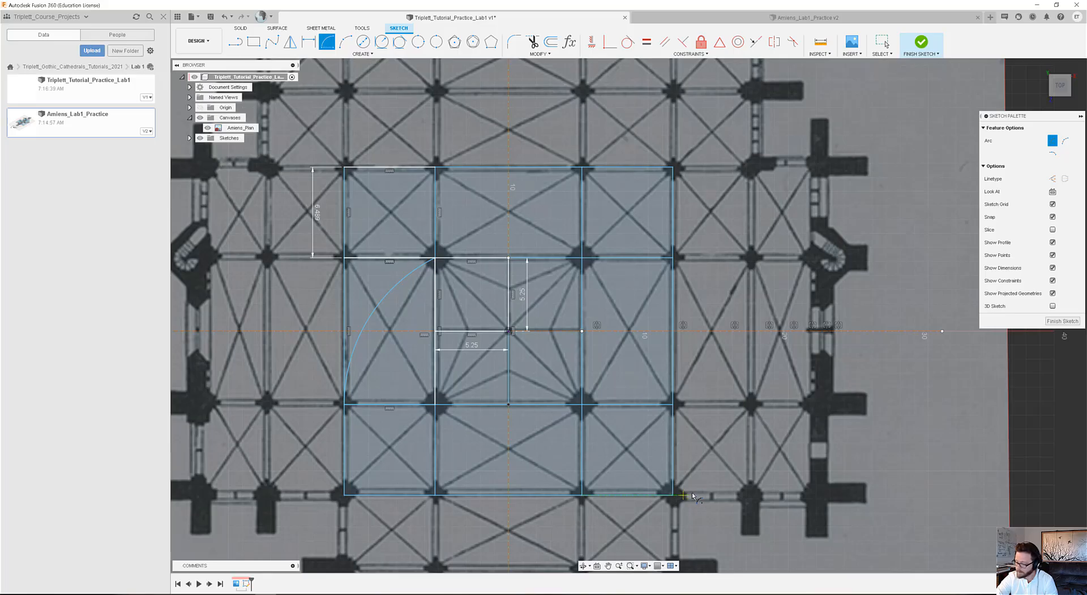
pyautogui.click(673, 496)
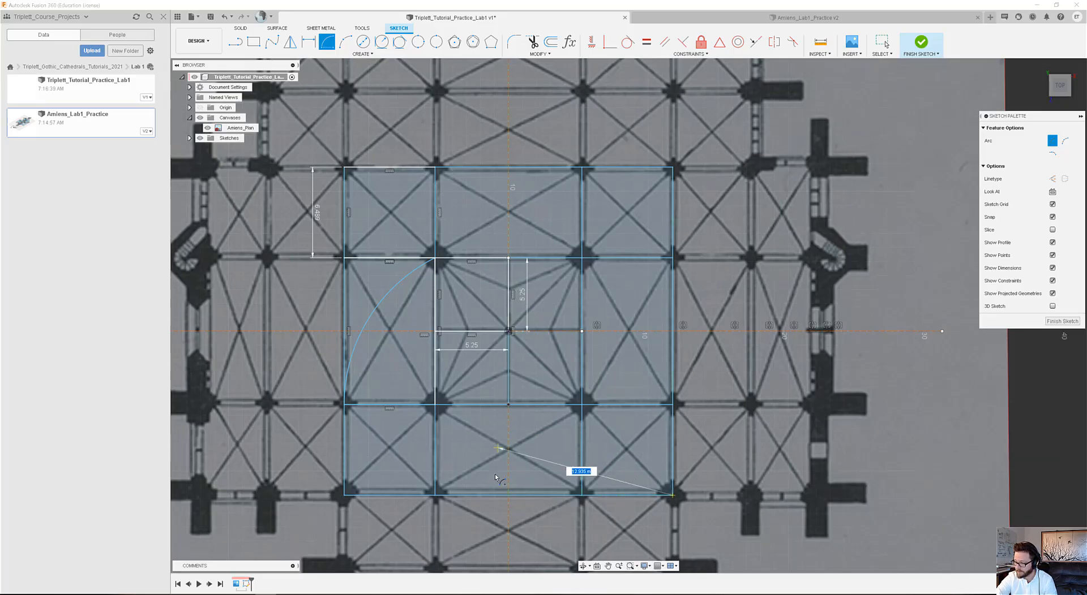
pyautogui.click(509, 497)
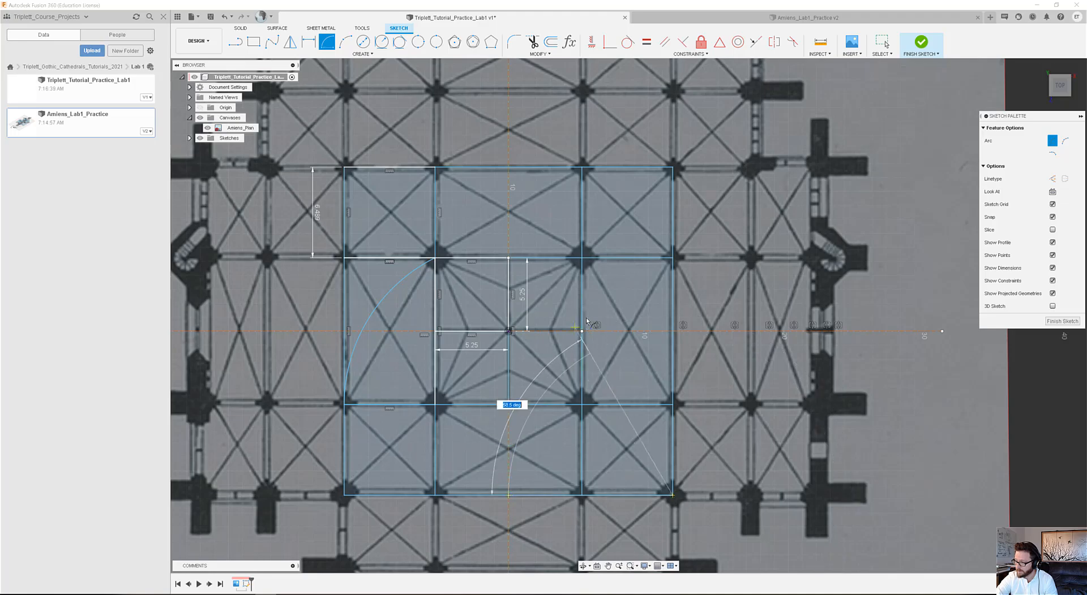
pyautogui.click(838, 496)
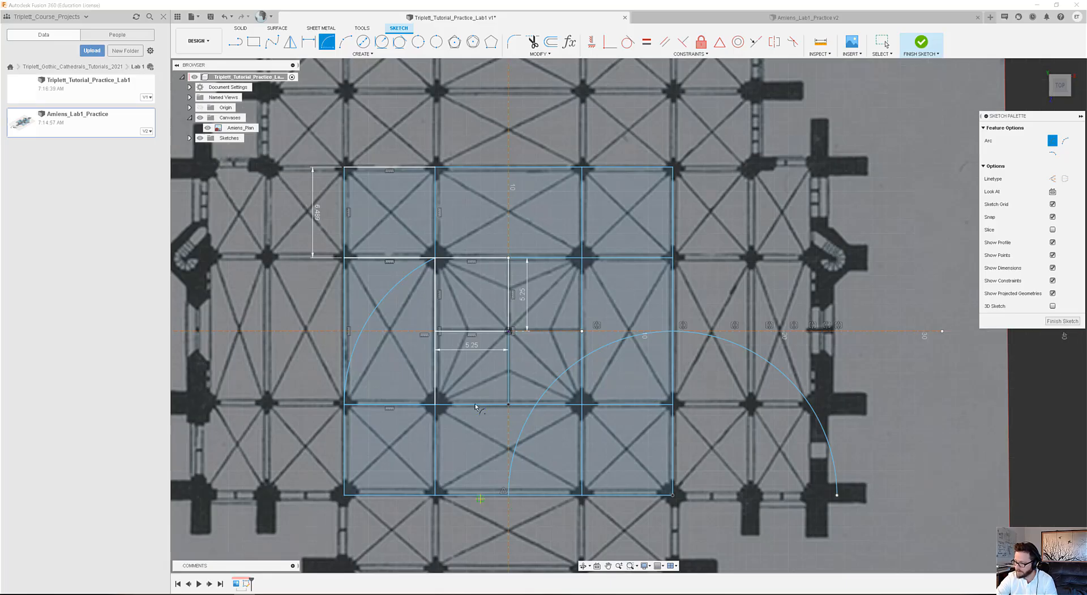
pyautogui.click(881, 42)
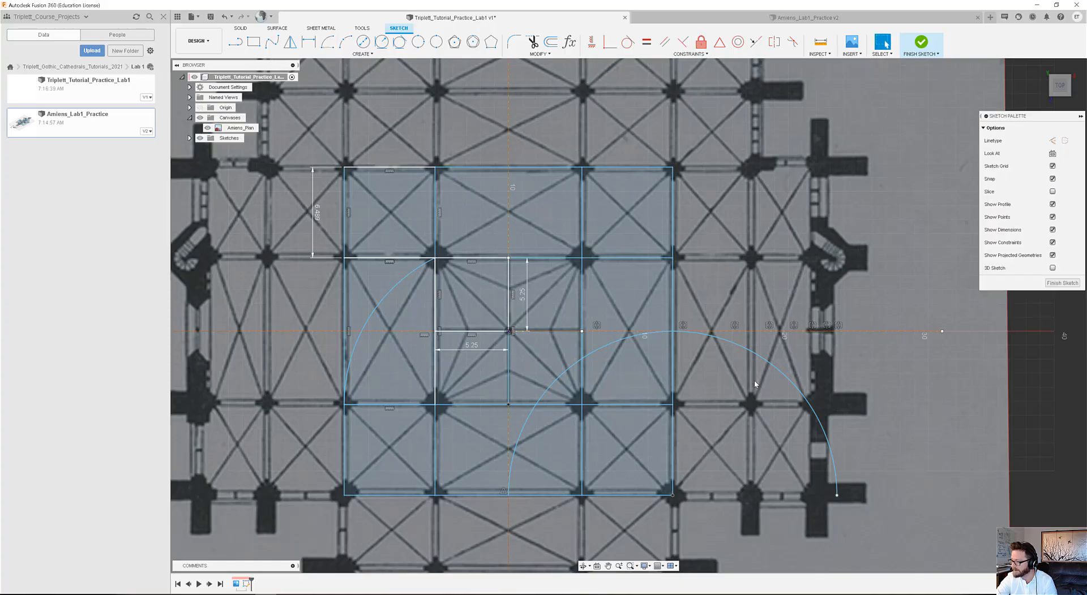
# Examine the semicircular arc against the transept's outer wall on the plan, and look down the nave bays below the crossing grid.
pyautogui.click(756, 356)
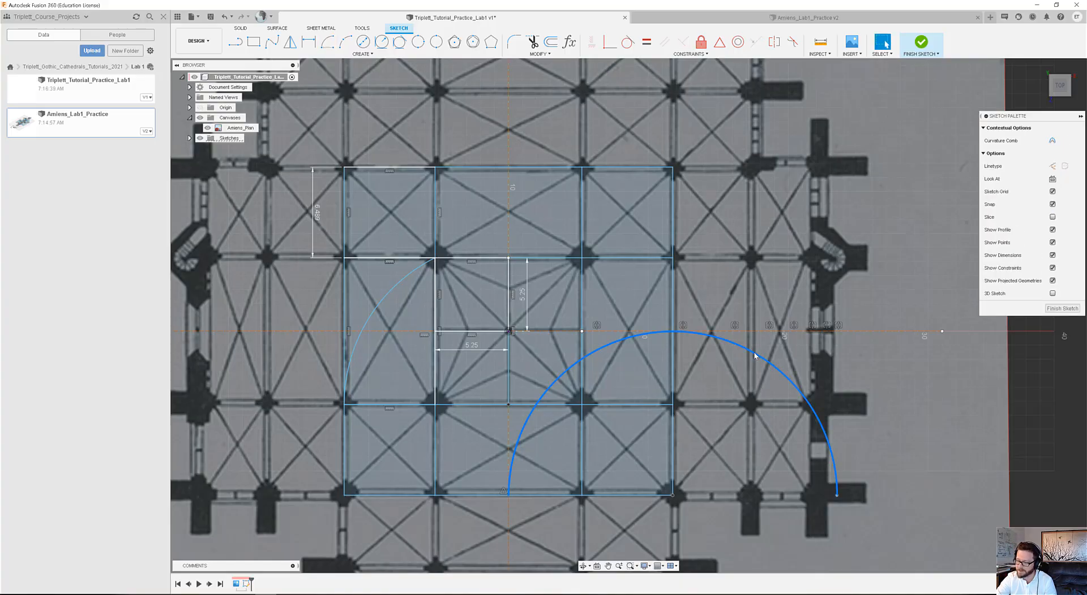
pyautogui.scroll(-2, 792, 368)
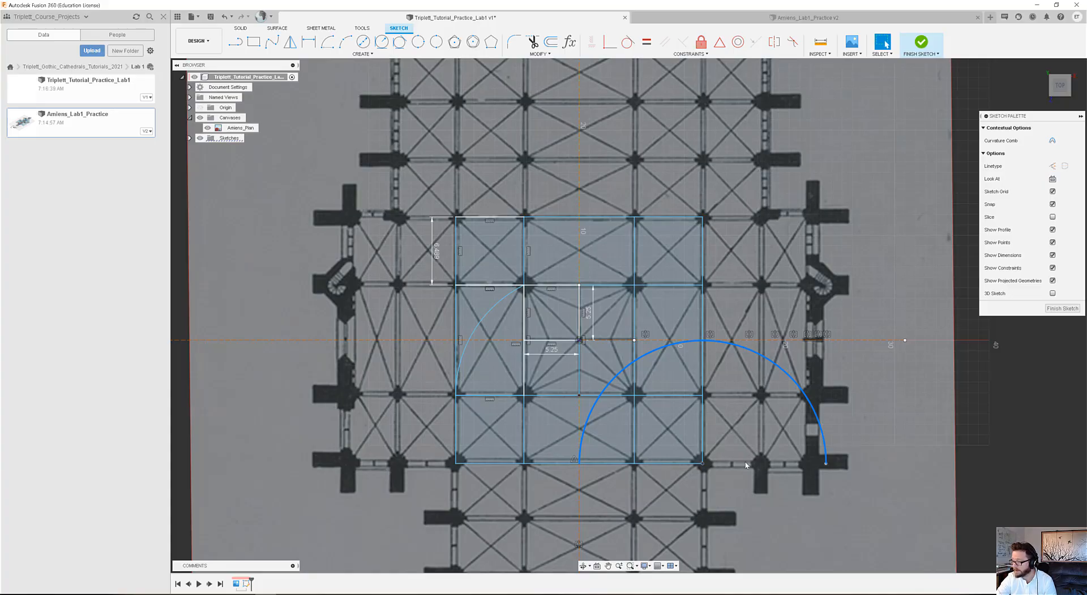
pyautogui.scroll(2, 817, 451)
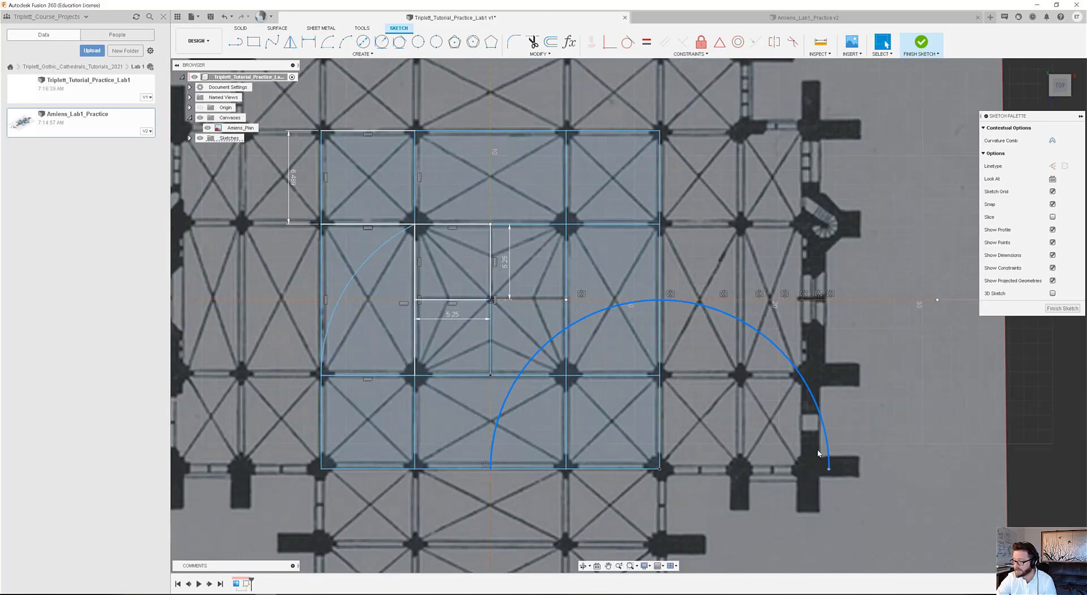
pyautogui.scroll(-1, 799, 454)
pyautogui.moveTo(777, 451); pyautogui.dragTo(760, 405, button='middle')
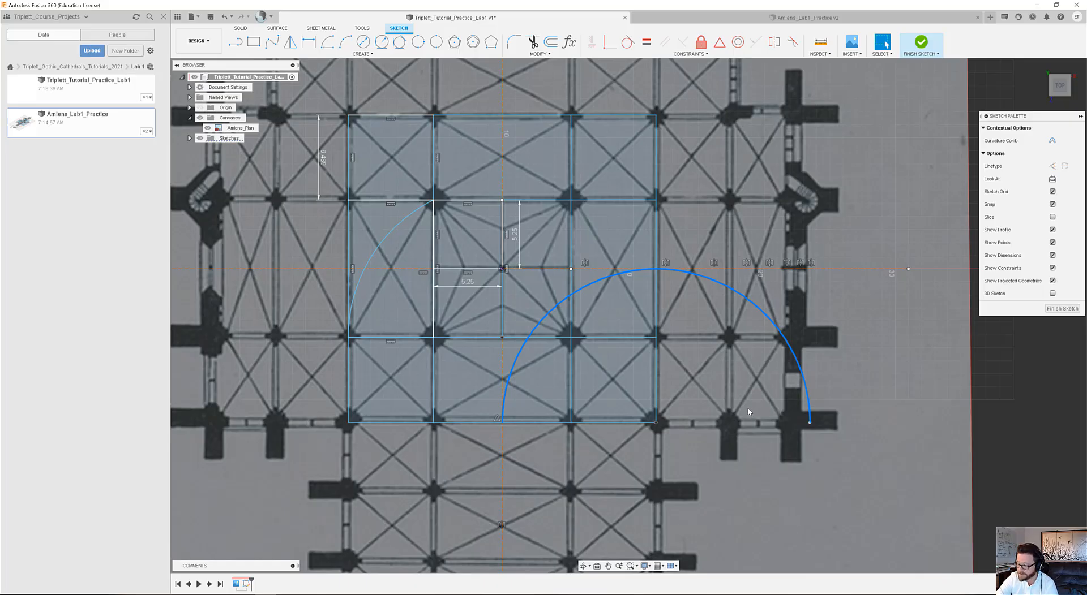
pyautogui.moveTo(747, 410)
pyautogui.mouseDown(button='middle')
pyautogui.moveTo(733, 444)
pyautogui.moveTo(776, 405)
pyautogui.mouseUp(button='middle')
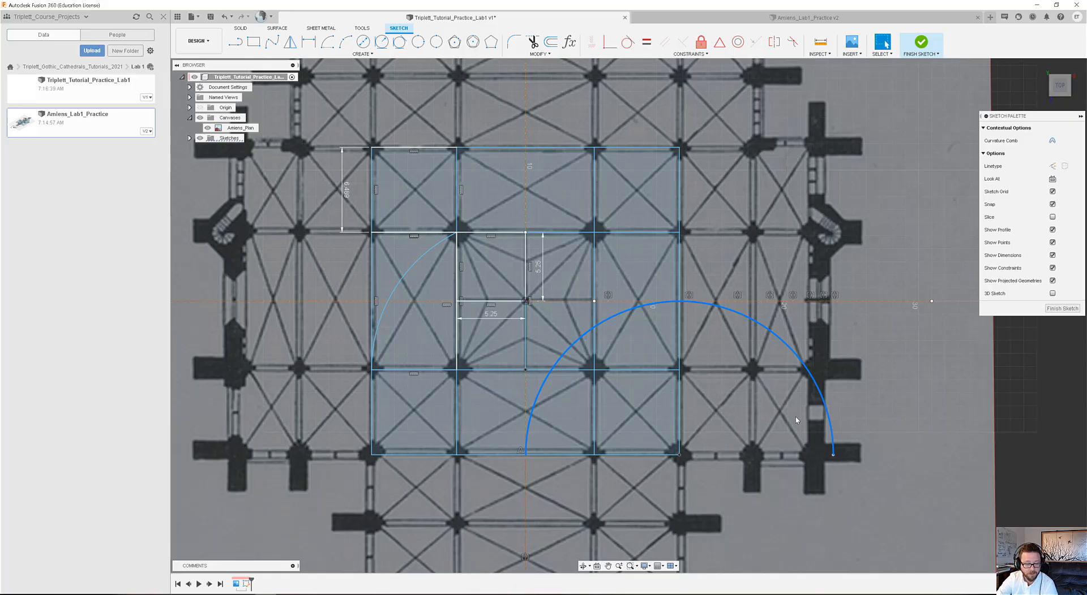
pyautogui.moveTo(793, 416)
pyautogui.mouseDown(button='middle')
pyautogui.moveTo(722, 325)
pyautogui.moveTo(691, 365)
pyautogui.moveTo(704, 401)
pyautogui.mouseUp(button='middle')
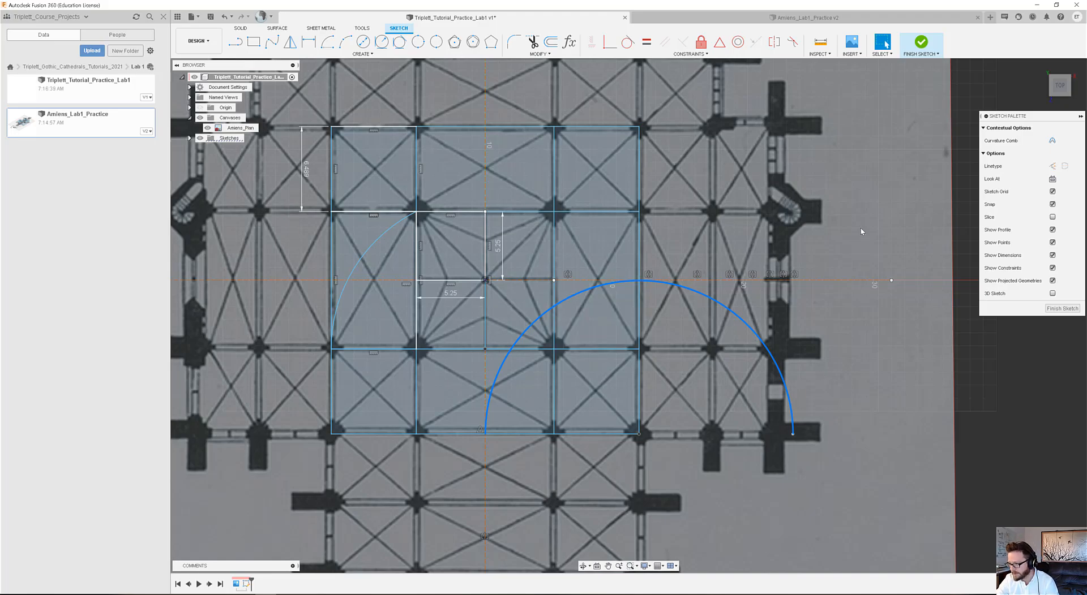
pyautogui.scroll(-2, 711, 337)
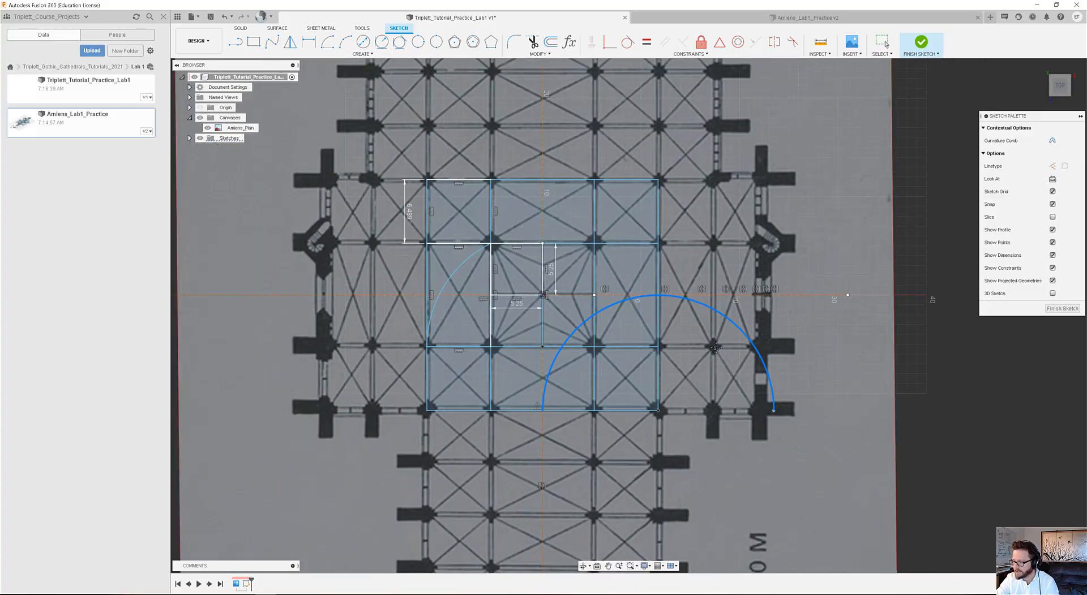
pyautogui.moveTo(711, 337); pyautogui.dragTo(686, 277, button='middle')
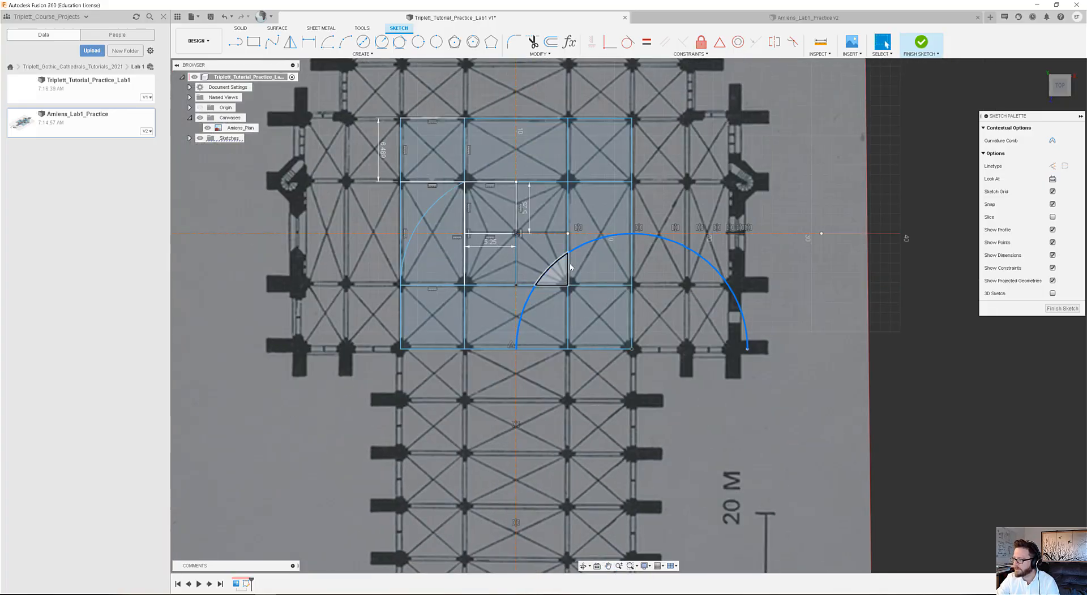
pyautogui.moveTo(619, 311); pyautogui.dragTo(597, 344, button='middle')
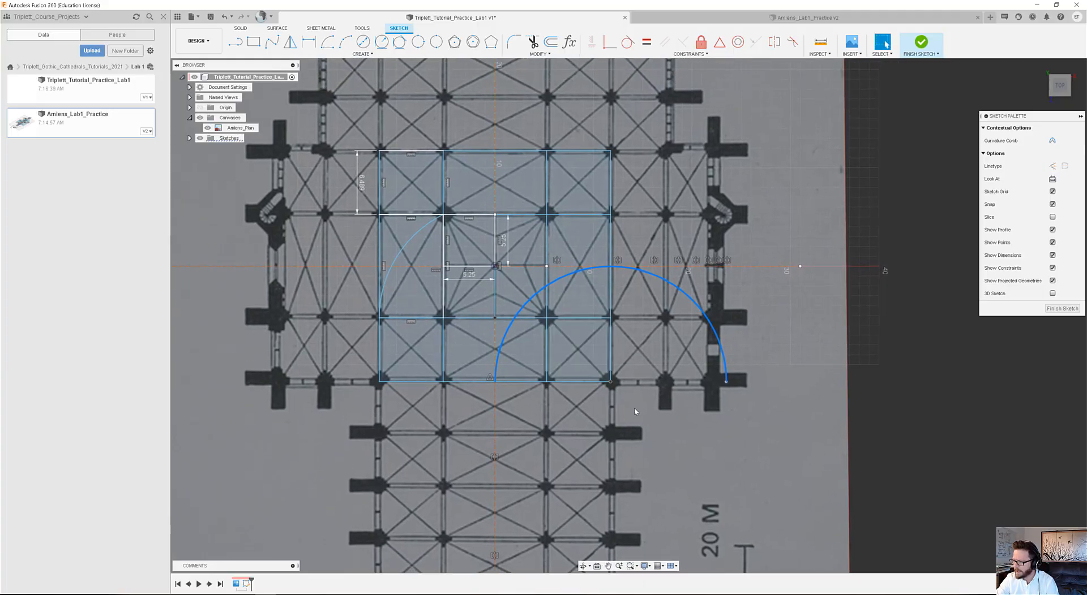
pyautogui.moveTo(622, 410); pyautogui.dragTo(613, 246, button='middle')
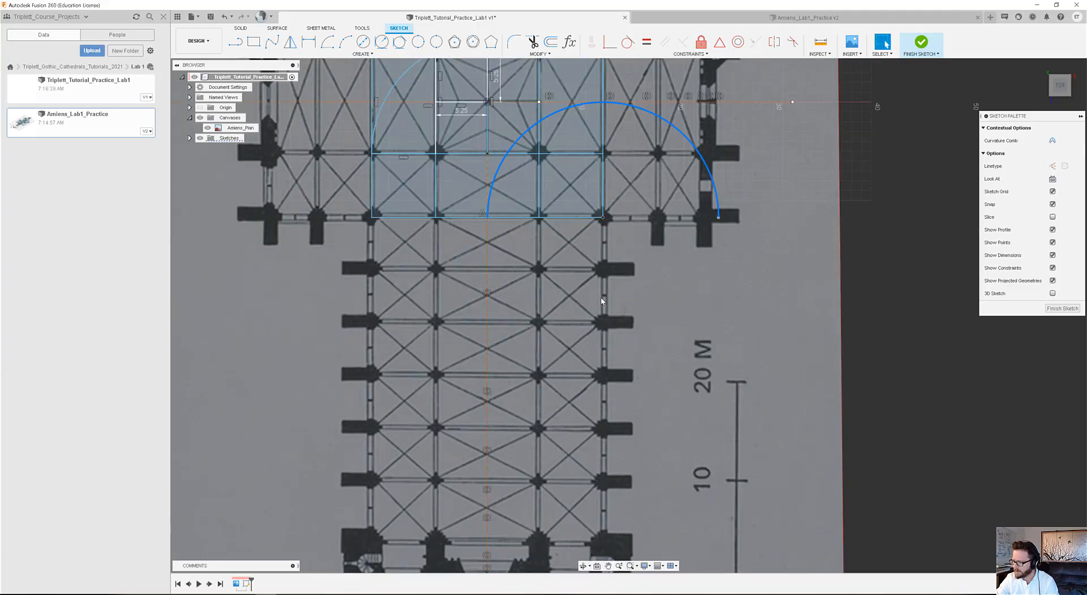
pyautogui.moveTo(610, 384); pyautogui.dragTo(608, 568, button='middle')
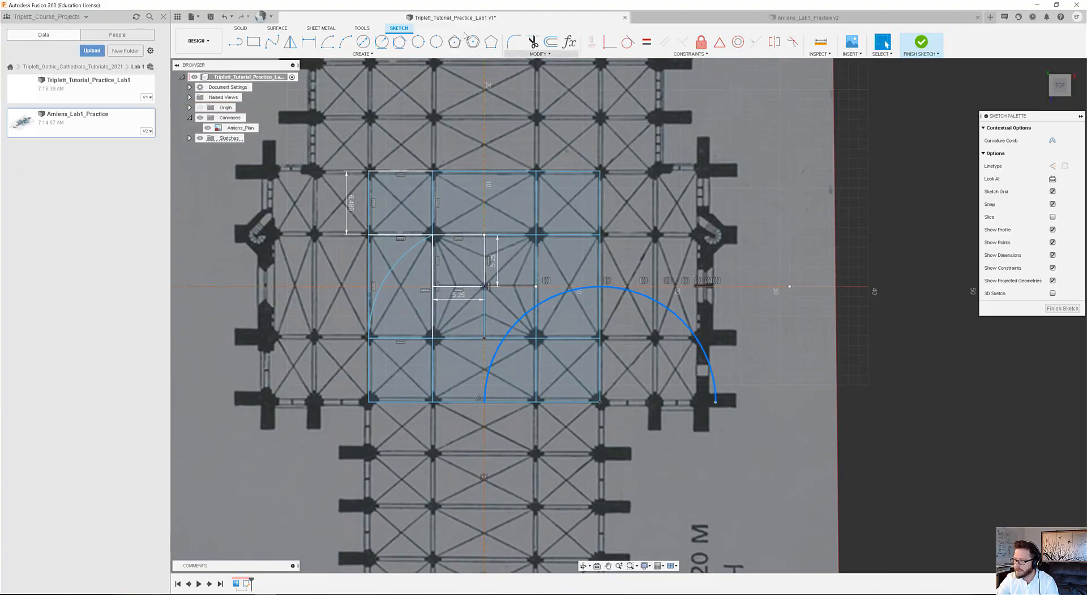
pyautogui.click(344, 42)
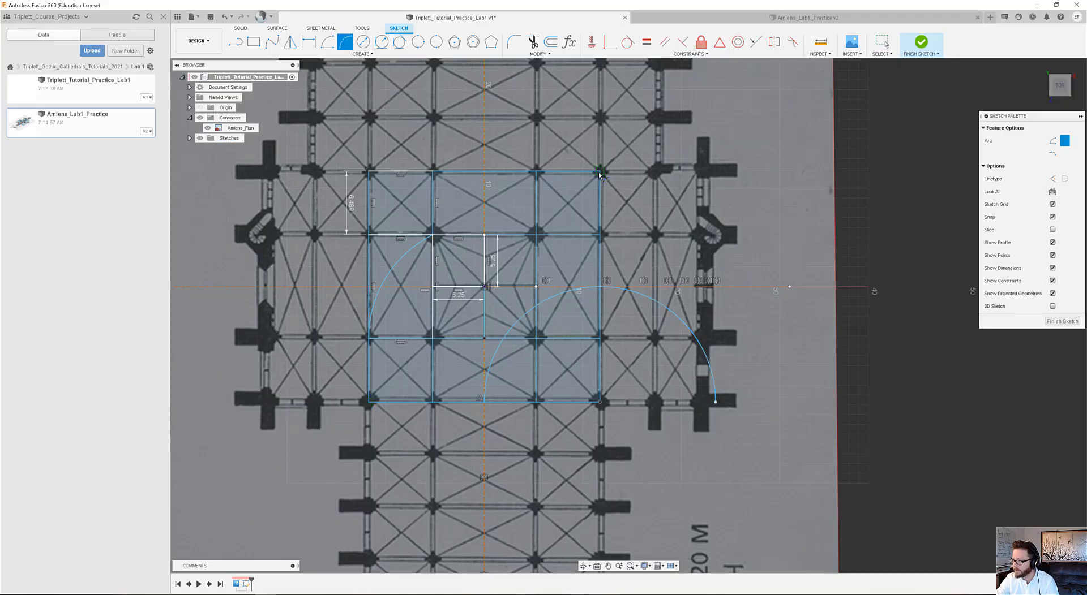
pyautogui.click(369, 403)
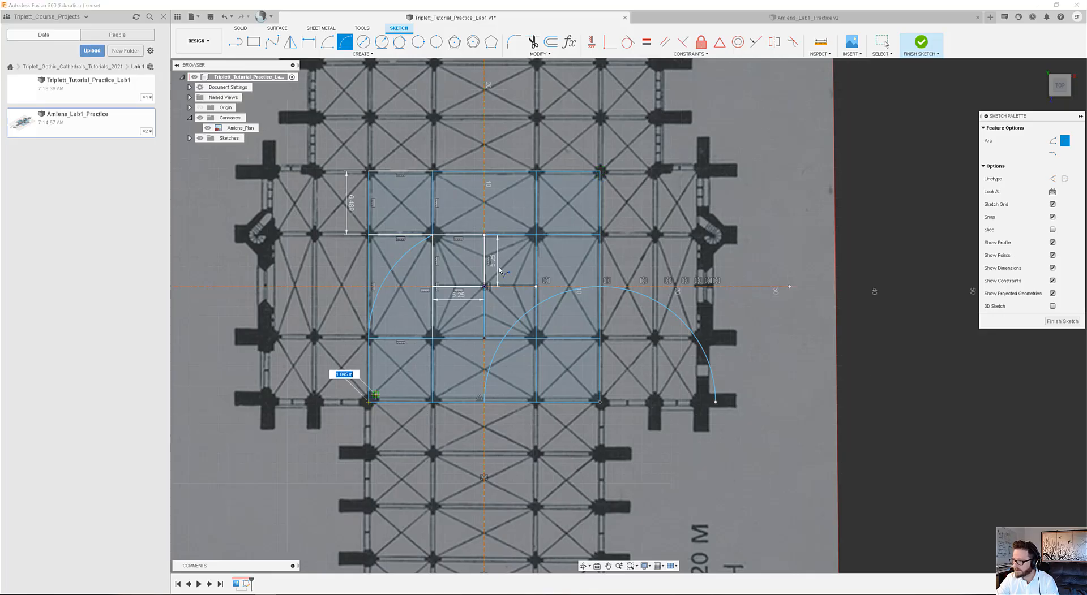
pyautogui.click(600, 172)
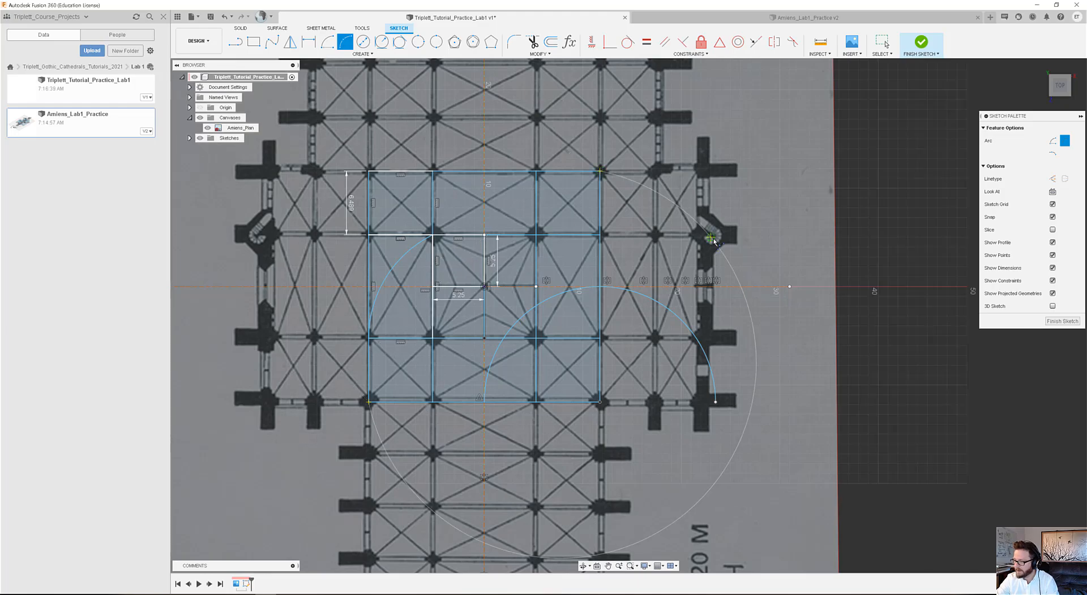
pyautogui.scroll(-1, 579, 350)
pyautogui.scroll(-1, 563, 382)
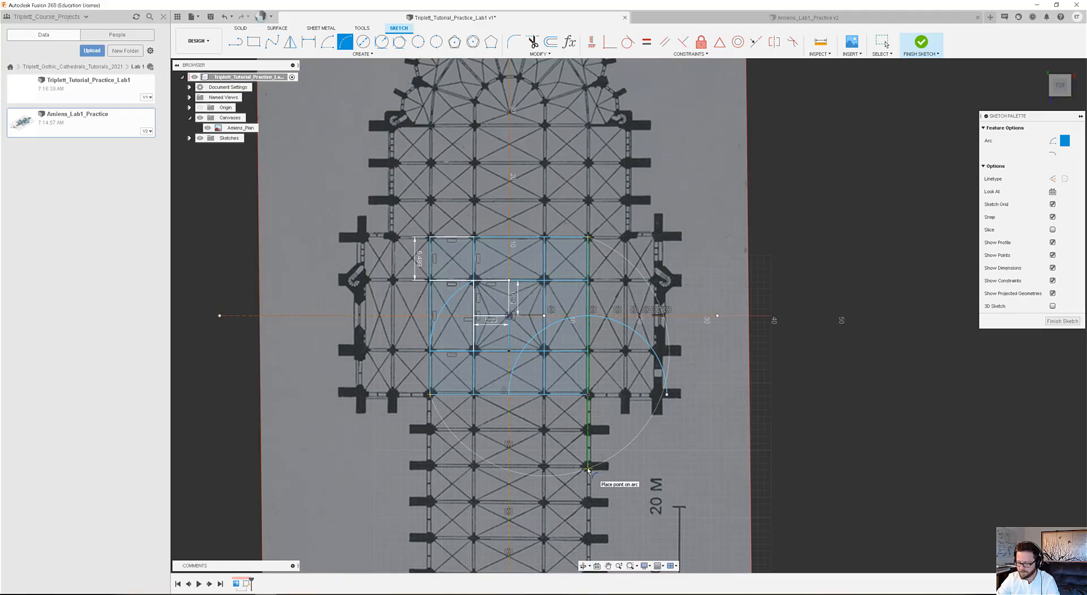
pyautogui.press('Escape')
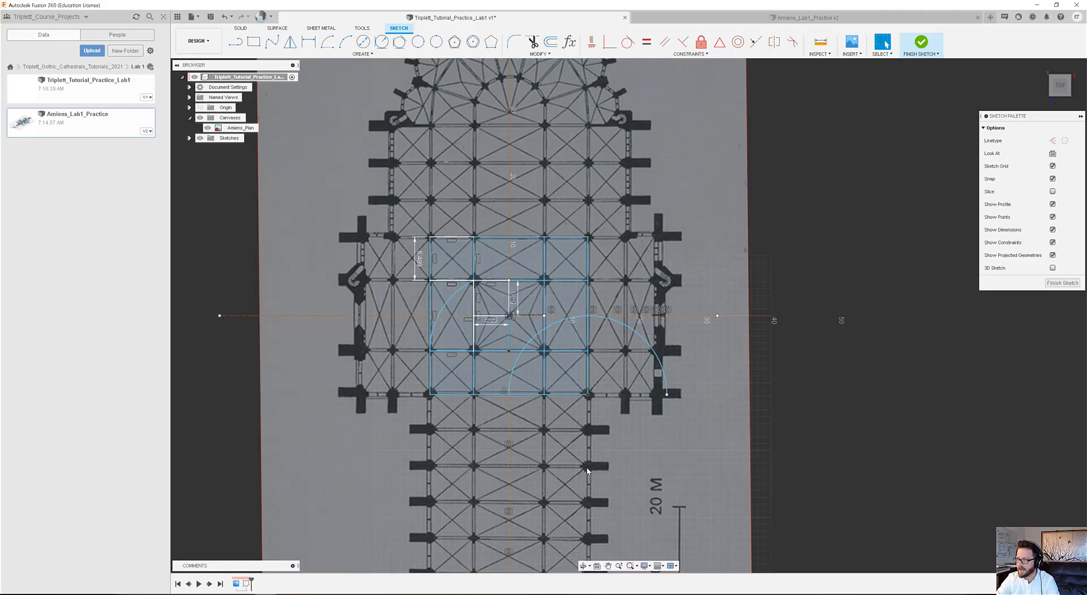
# Draw a center-point arc centred on the grid's lower-left corner, from its upper-right corner down to directly below the center at the nave's entrance end.
pyautogui.click(328, 43)
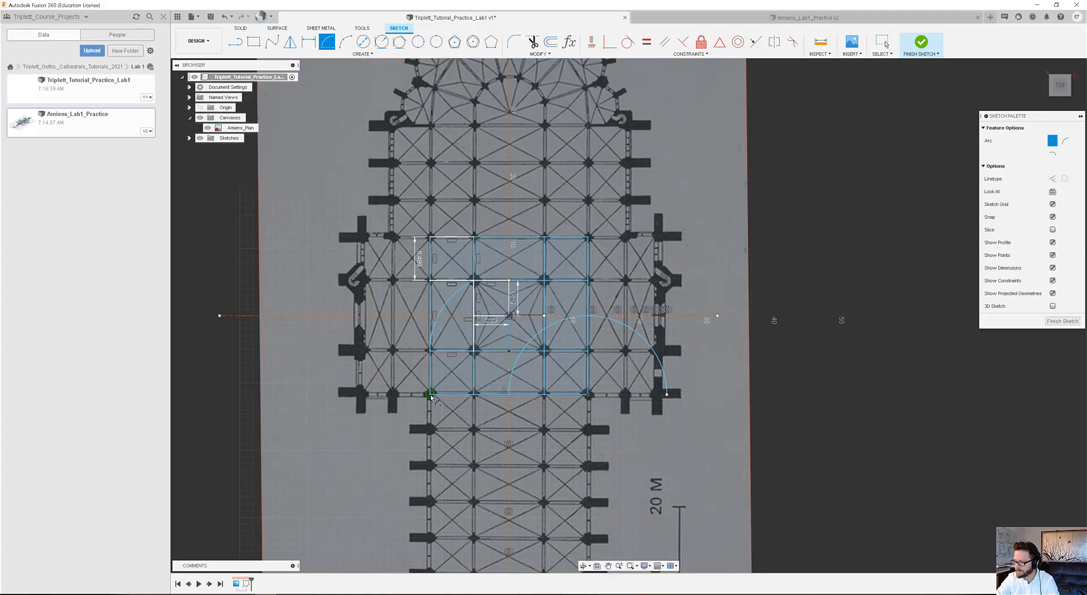
pyautogui.click(430, 394)
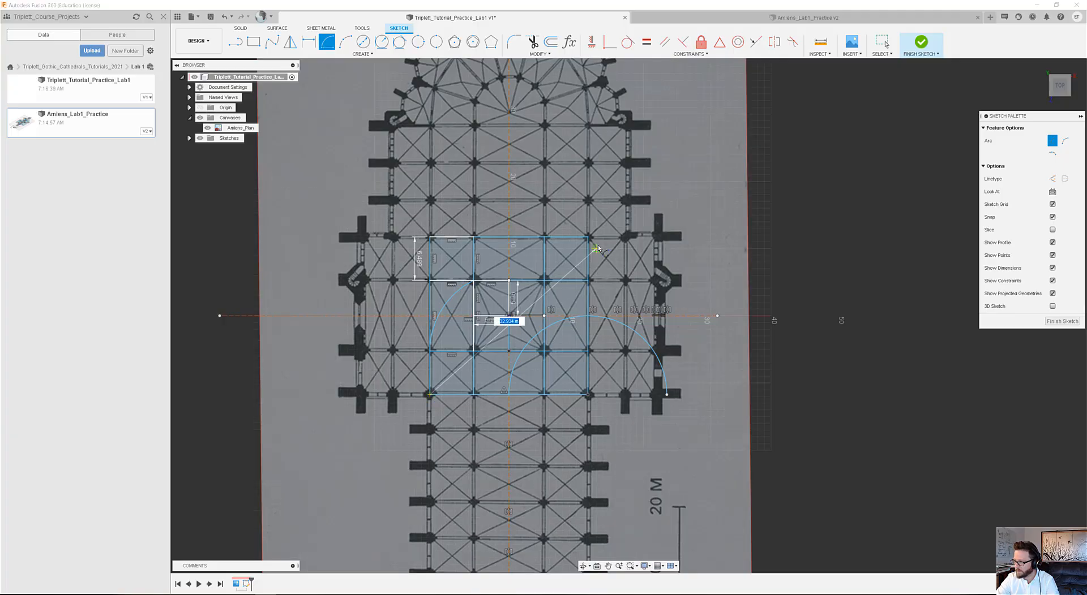
pyautogui.click(589, 239)
pyautogui.scroll(-1, 607, 453)
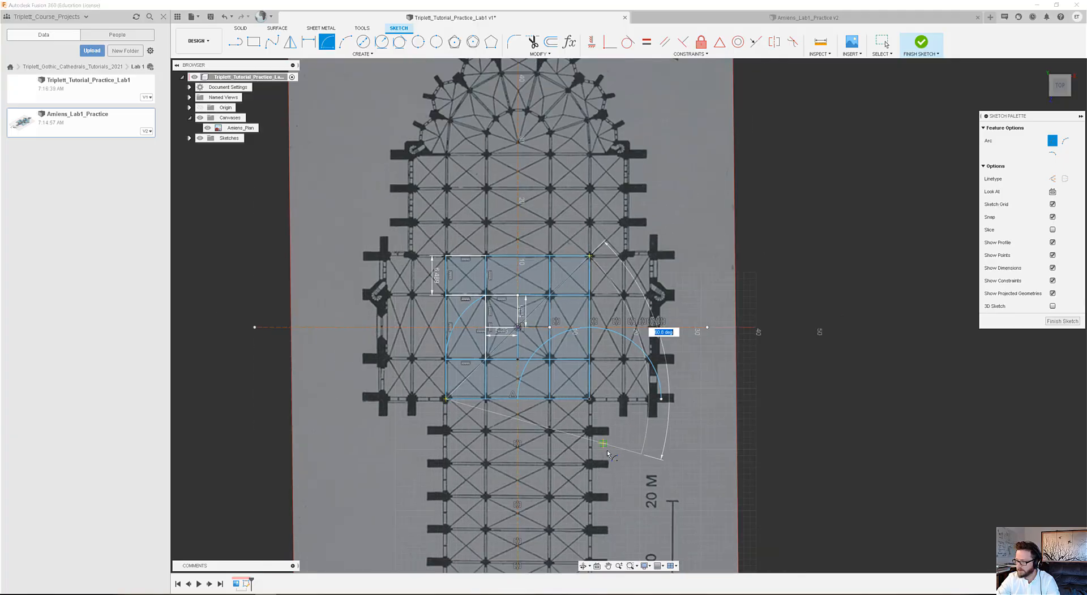
pyautogui.scroll(-3, 607, 453)
pyautogui.moveTo(607, 452); pyautogui.dragTo(562, 288, button='middle')
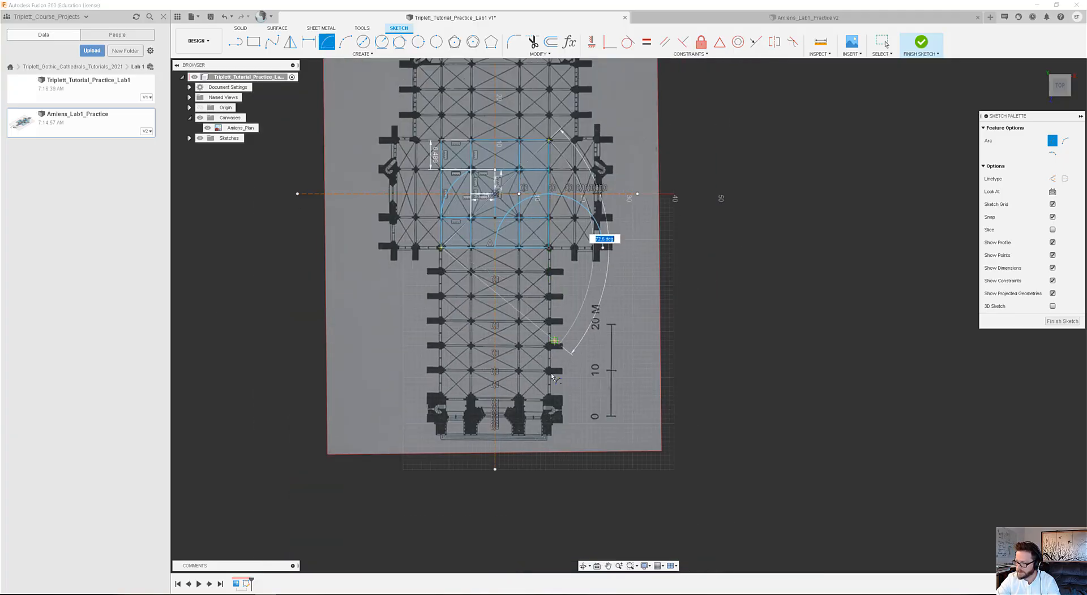
pyautogui.click(441, 422)
pyautogui.scroll(2, 489, 288)
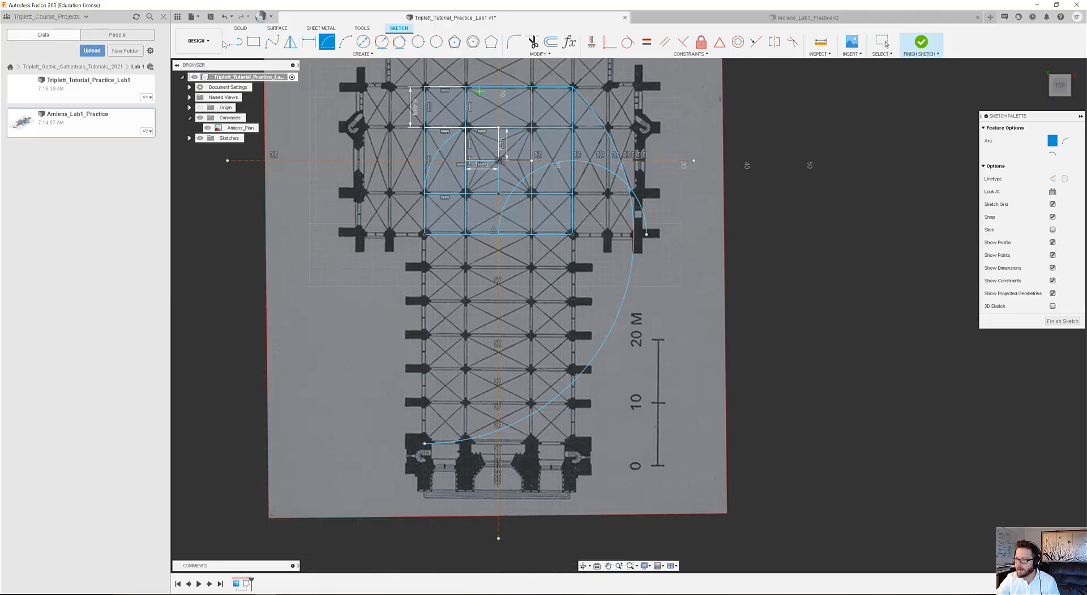
pyautogui.click(882, 41)
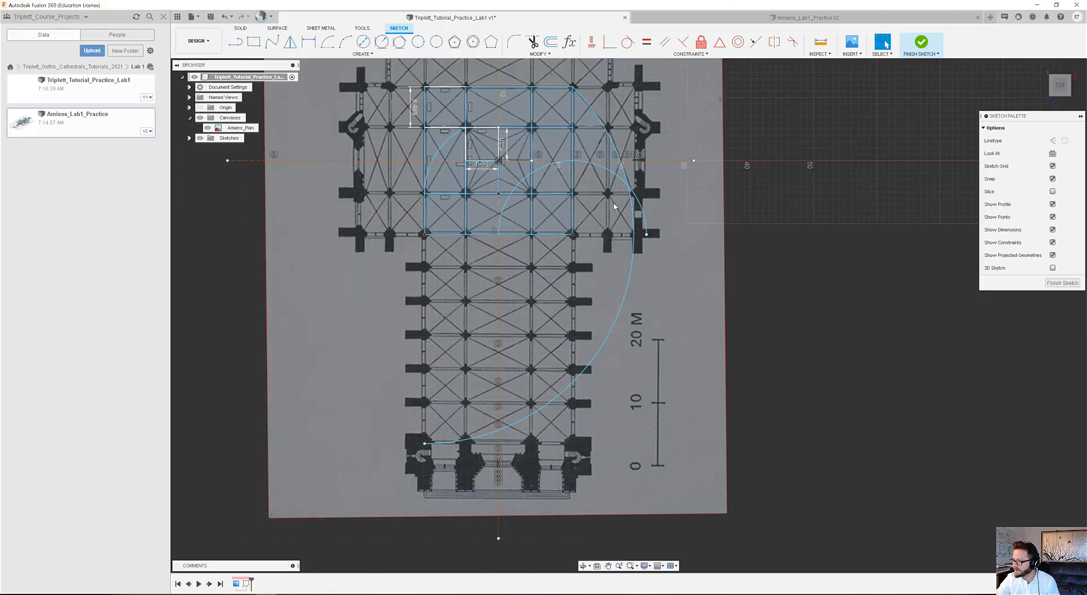
# Convert the large nave arc, the transept semicircle and the left side bay arc to construction geometry.
pyautogui.click(629, 280)
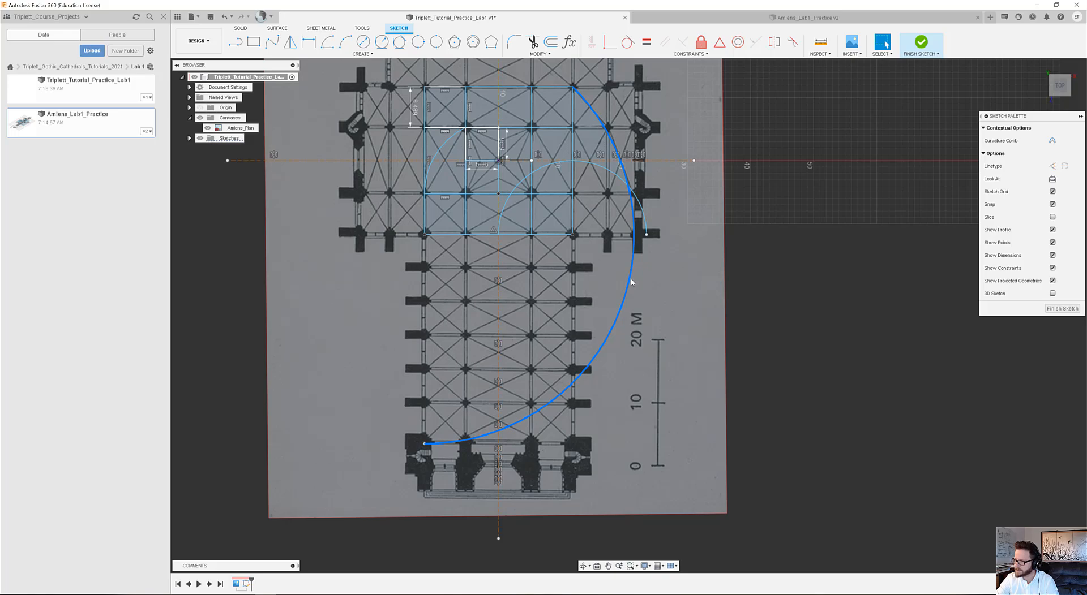
pyautogui.press('x')
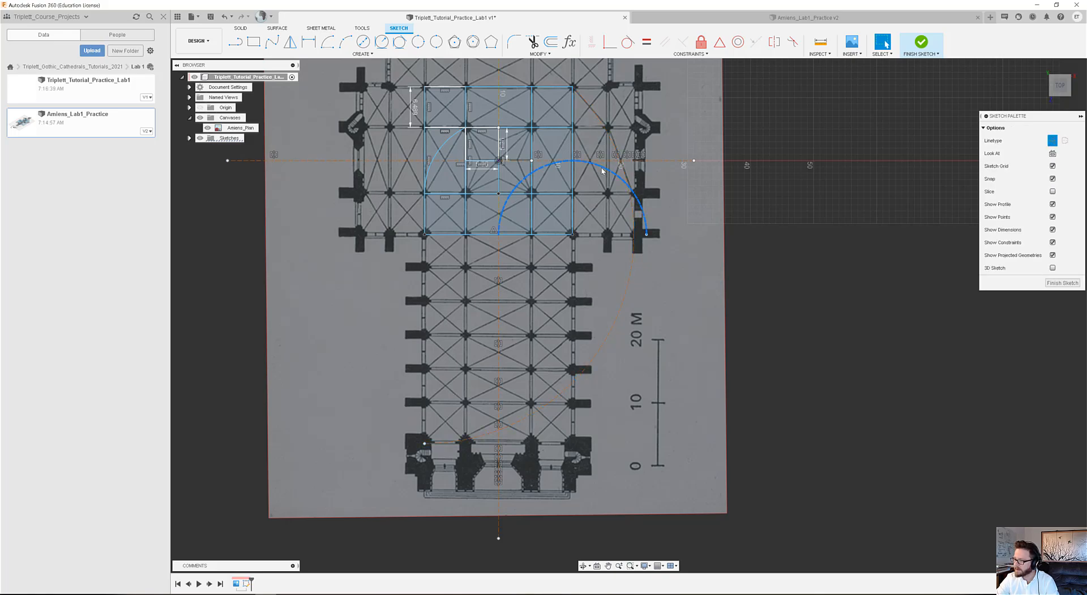
pyautogui.click(441, 144)
pyautogui.press('x')
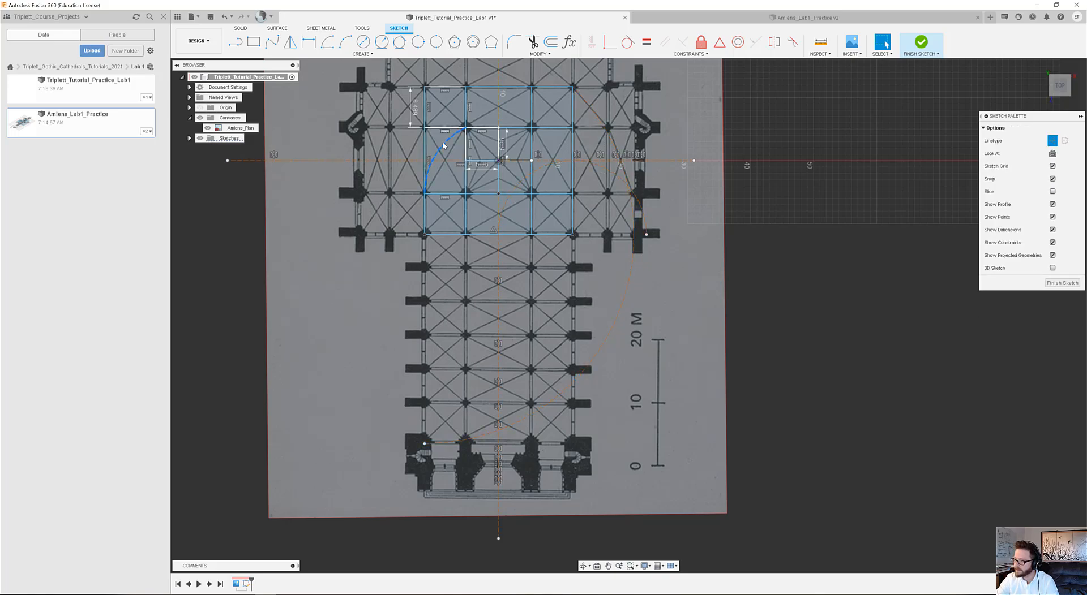
# Draw a vertical line along the nave's left side from the large arc's lower end up to the grid's lower-left corner.
pyautogui.click(235, 41)
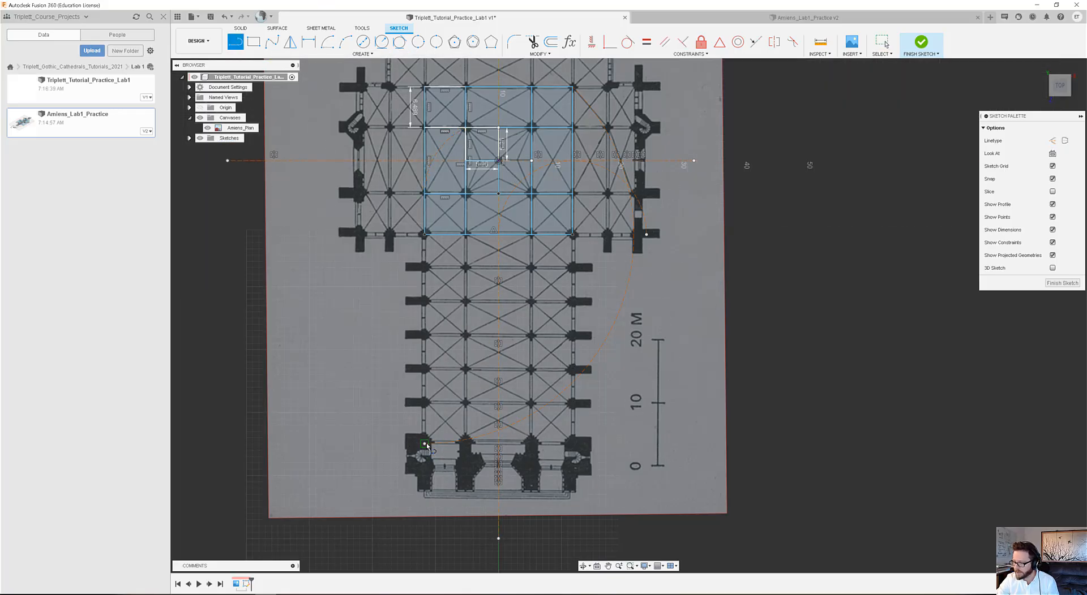
pyautogui.click(425, 444)
pyautogui.click(426, 235)
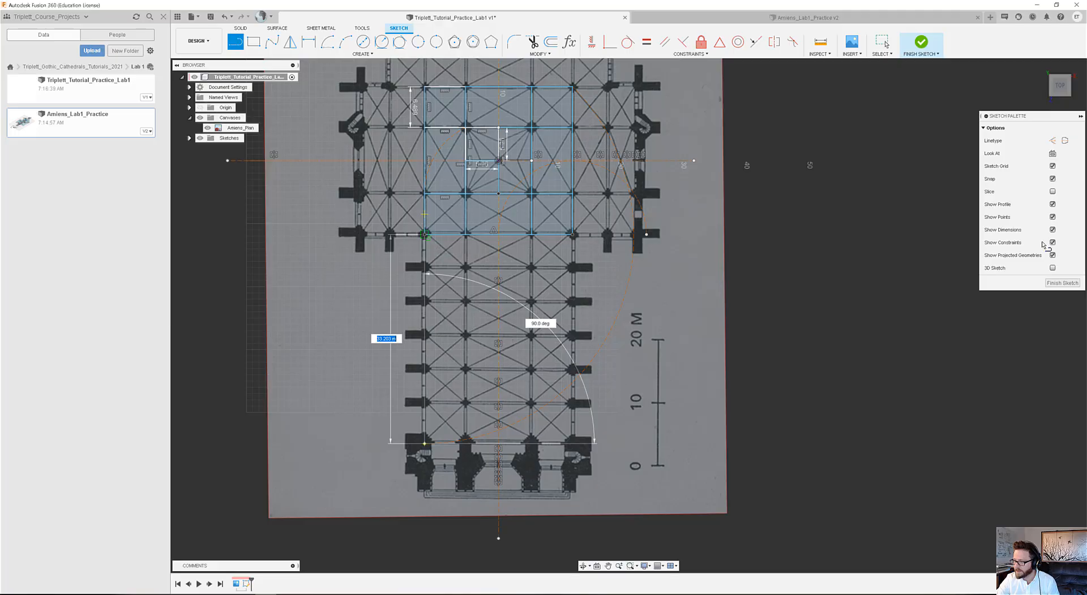
pyautogui.scroll(2, 677, 176)
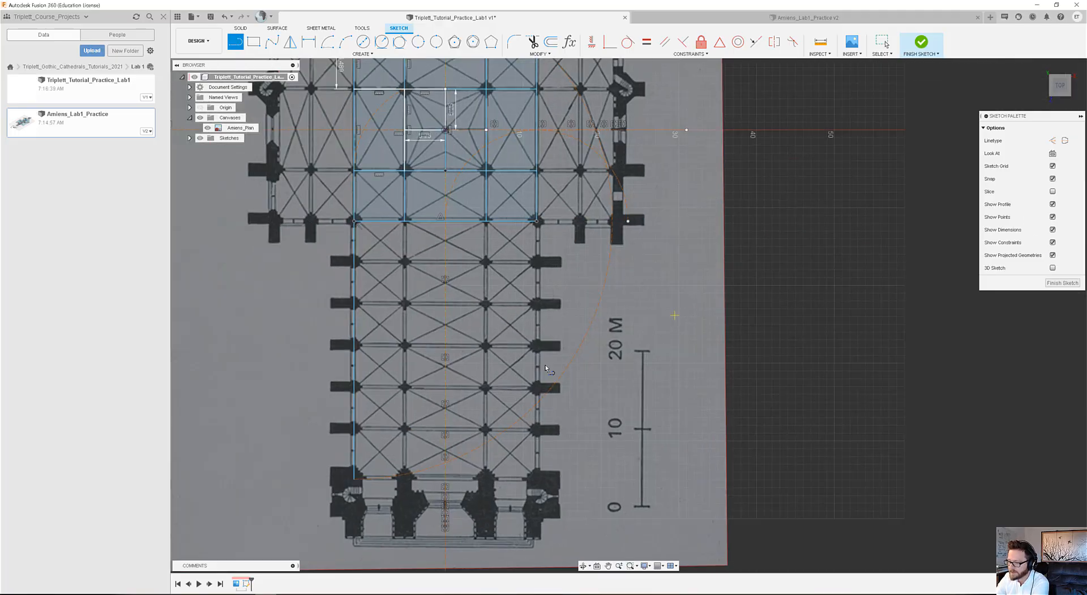
pyautogui.moveTo(441, 403); pyautogui.dragTo(436, 537, button='middle')
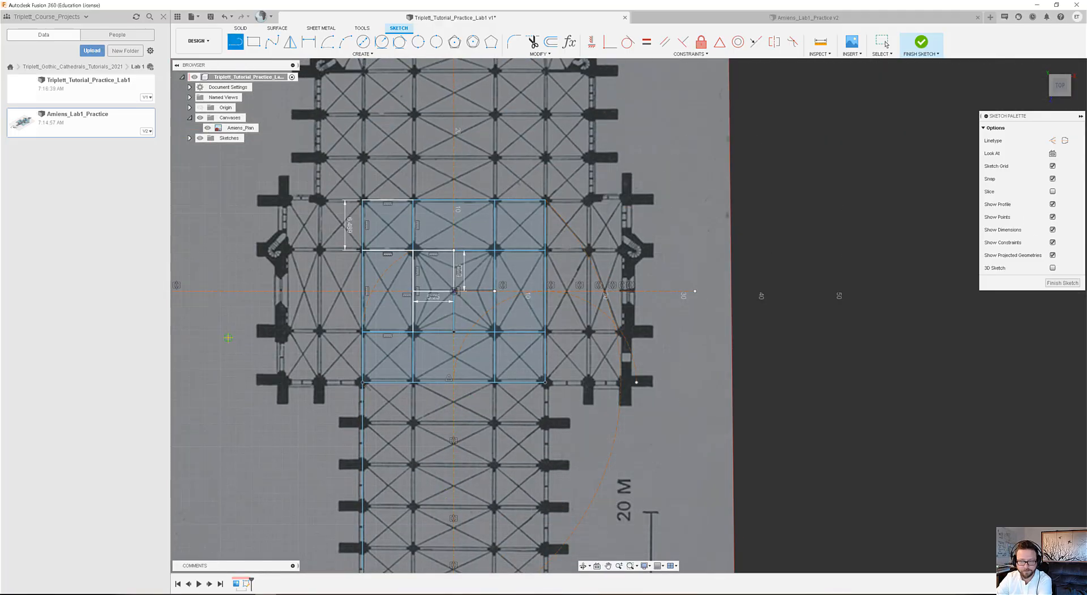
# Draw a horizontal line about 11.74 m long from the grid's lower-right corner outward along the transept's lower edge to the projected arc point.
pyautogui.moveTo(248, 280); pyautogui.dragTo(250, 352, button='middle')
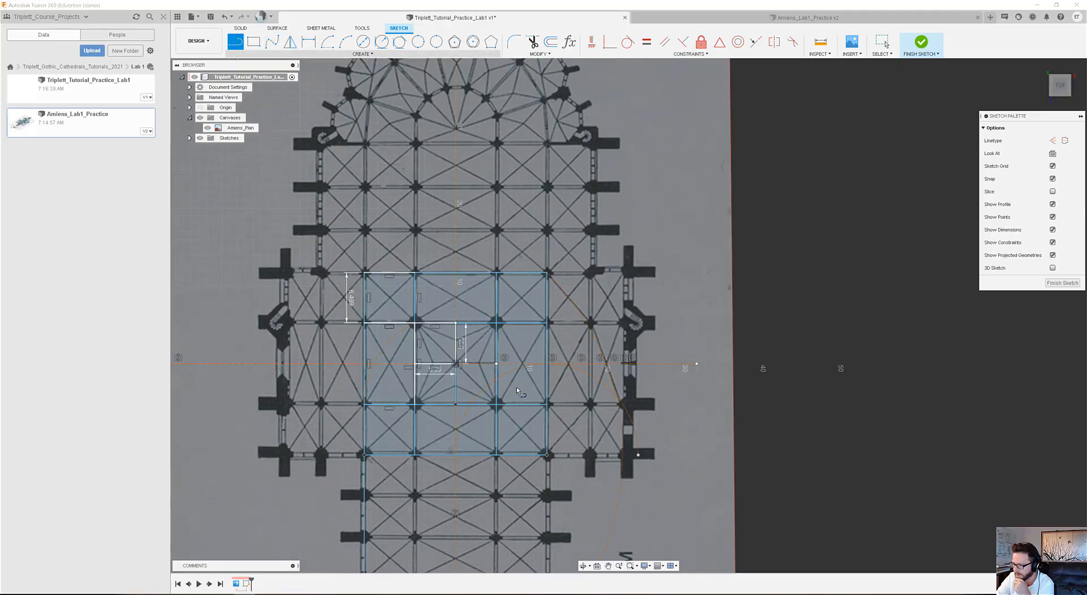
pyautogui.click(546, 454)
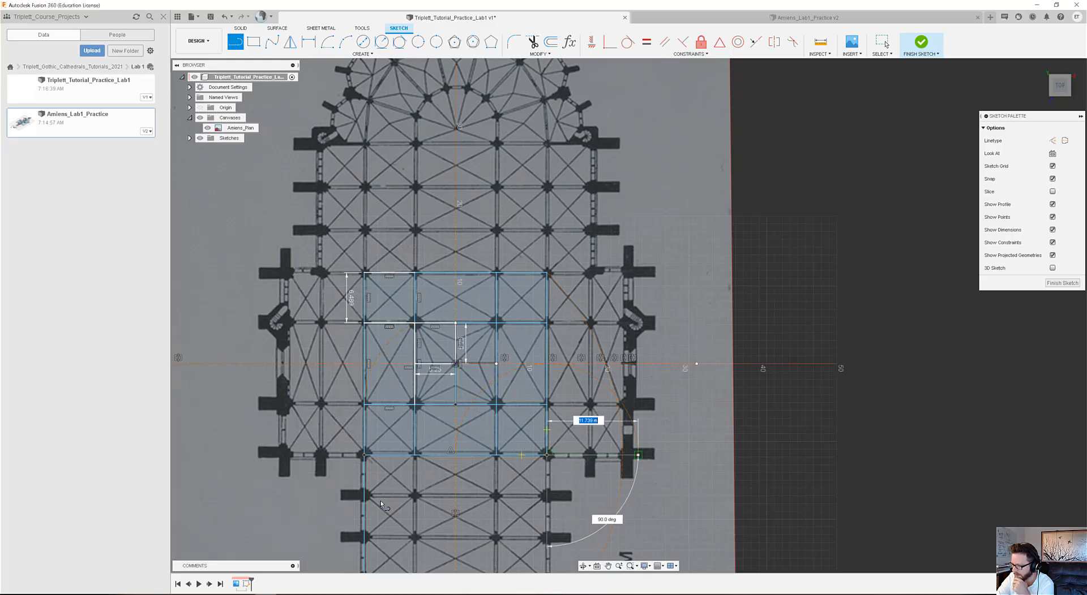
pyautogui.press('Return')
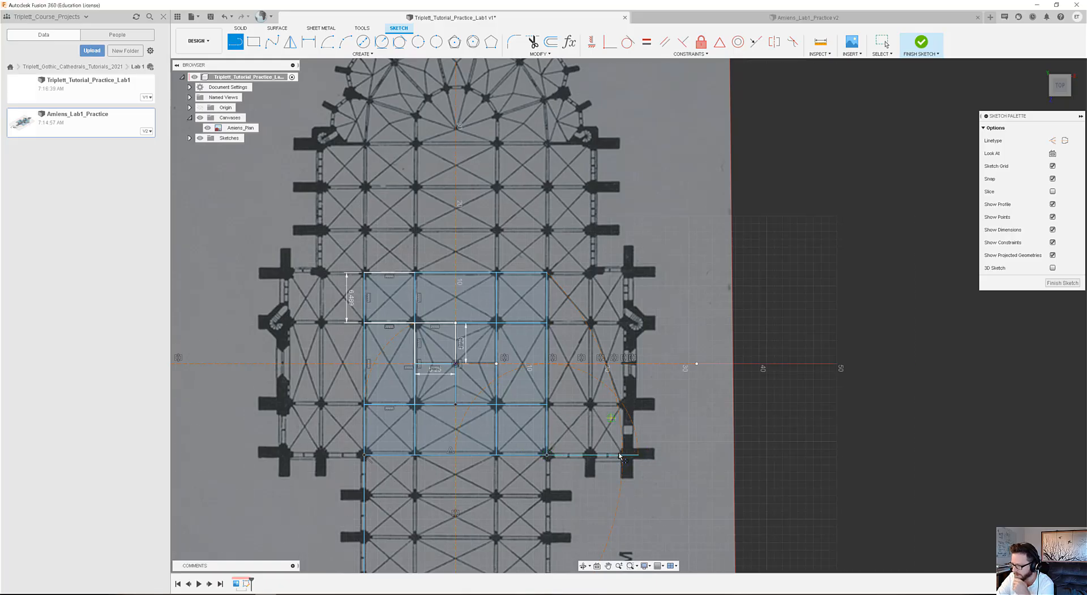
pyautogui.click(235, 42)
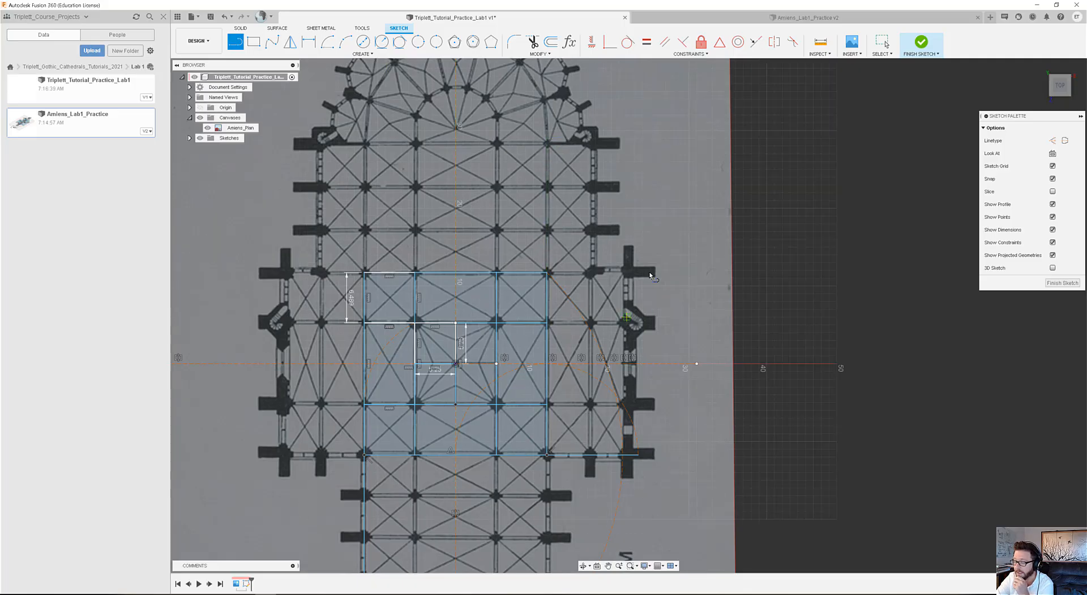
# Draw a center-point arc centred on the grid's upper-right corner, from the crossing center to directly above that corner, and convert it to construction geometry.
pyautogui.click(327, 42)
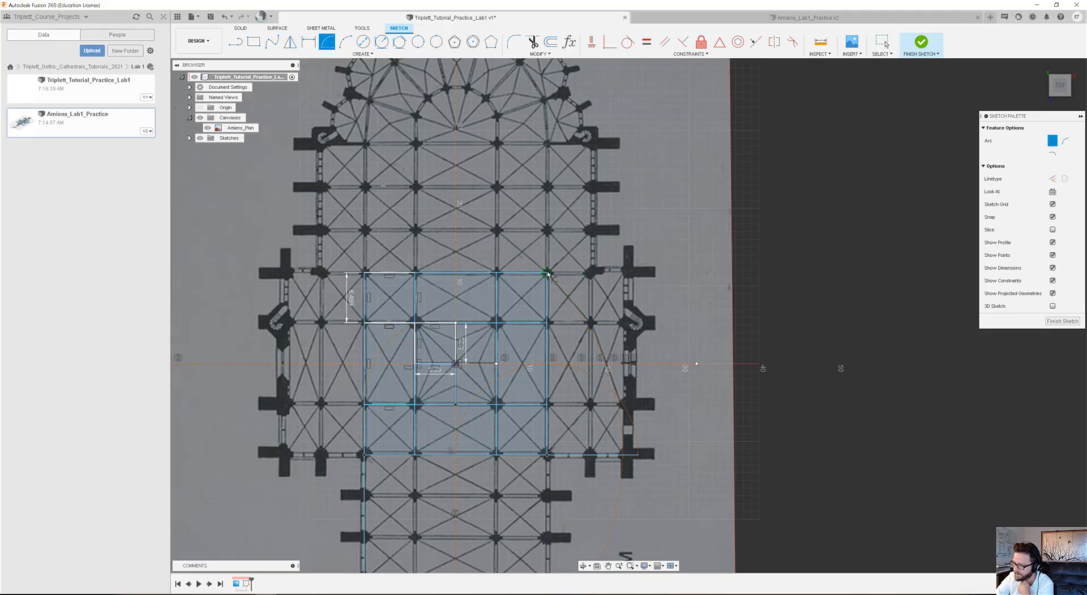
pyautogui.click(547, 273)
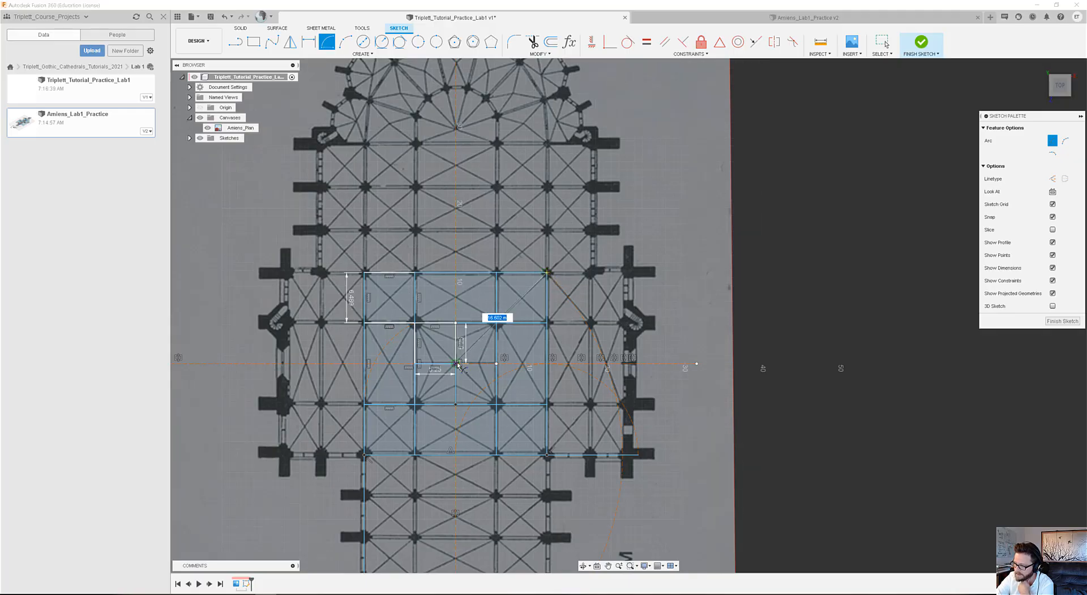
pyautogui.click(456, 364)
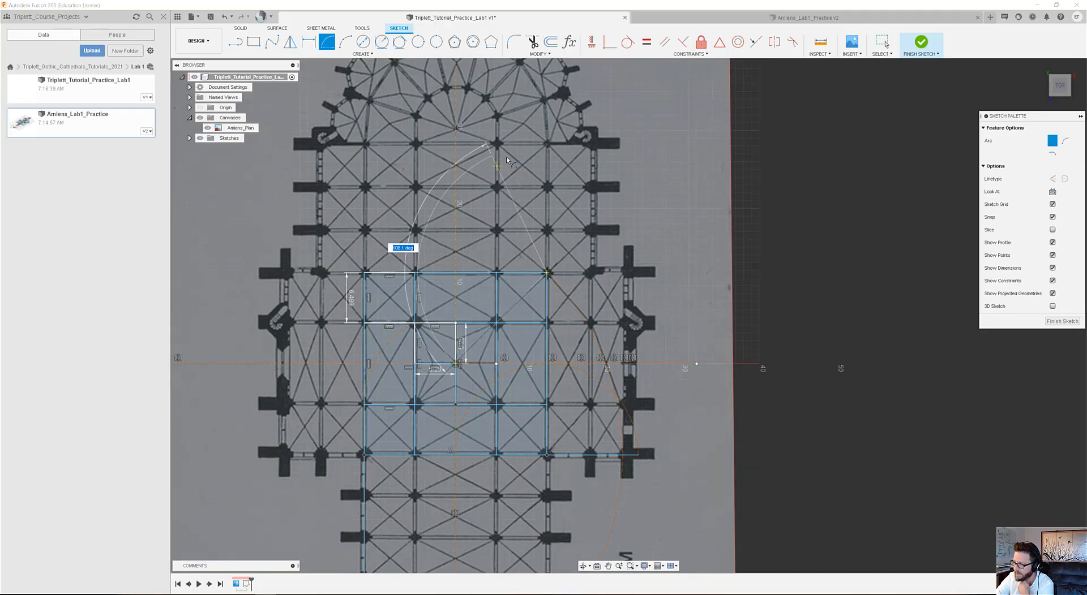
pyautogui.click(545, 145)
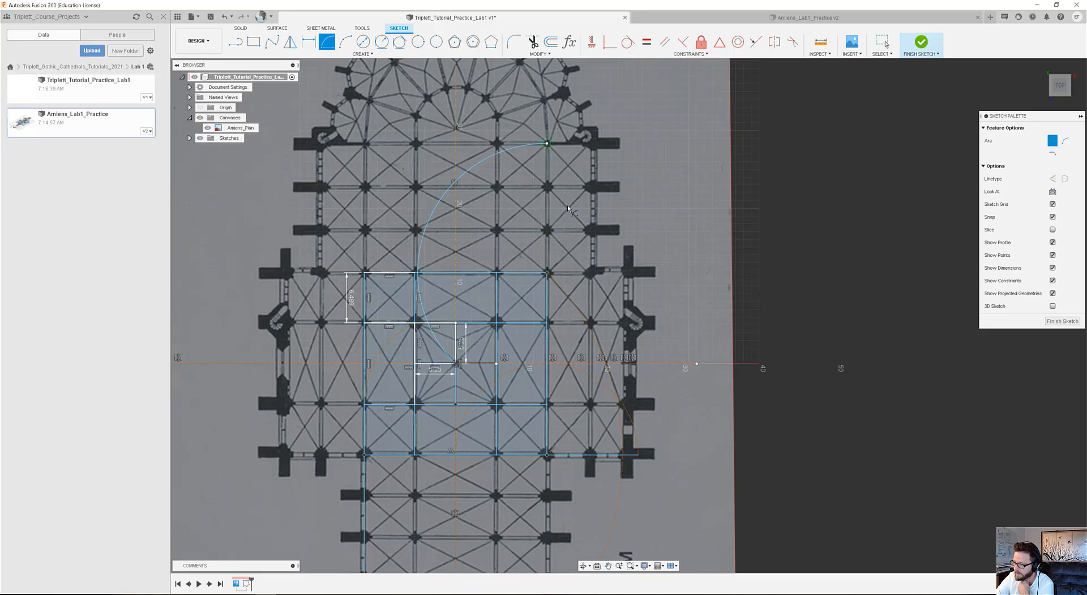
pyautogui.click(882, 41)
pyautogui.click(466, 175)
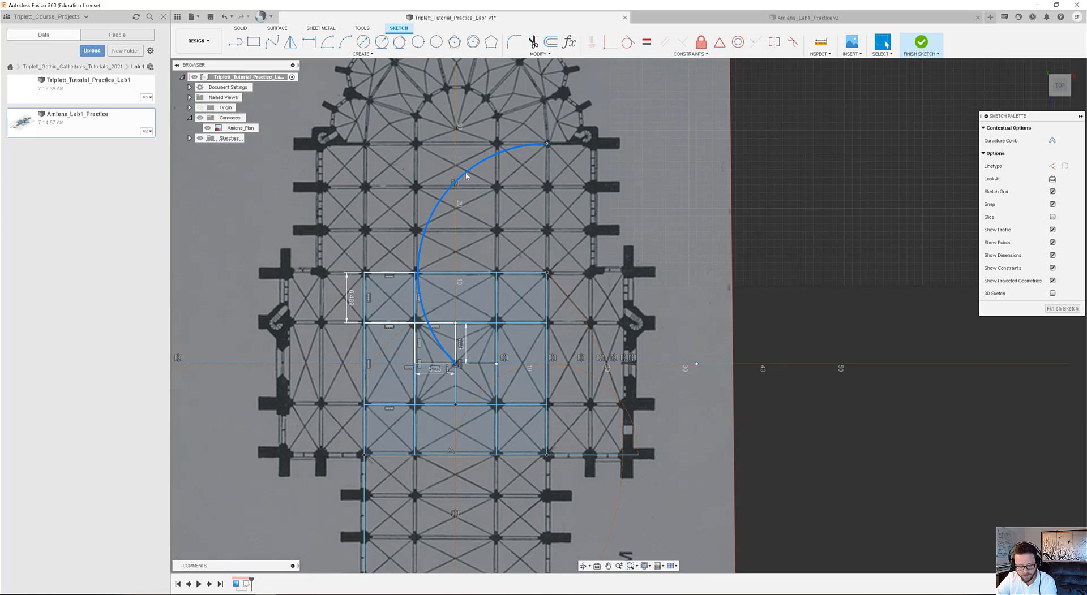
pyautogui.press('Delete')
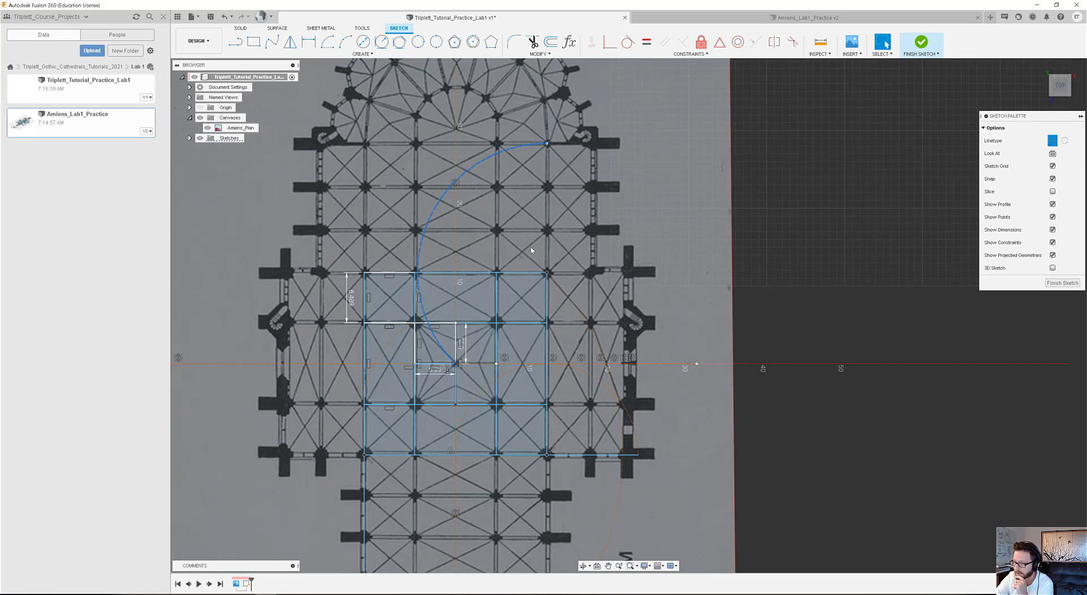
# Draw a rectangle about 11.74 m wide and 16.6 m tall from the midpoint of the grid's upper edge to the construction arc's upper end.
pyautogui.click(256, 42)
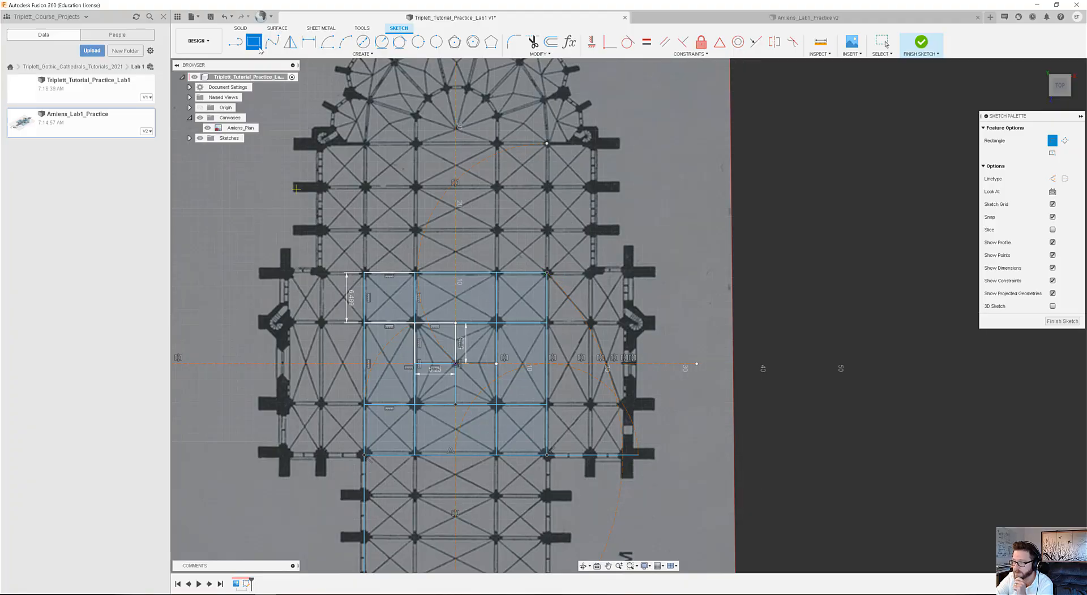
pyautogui.click(457, 271)
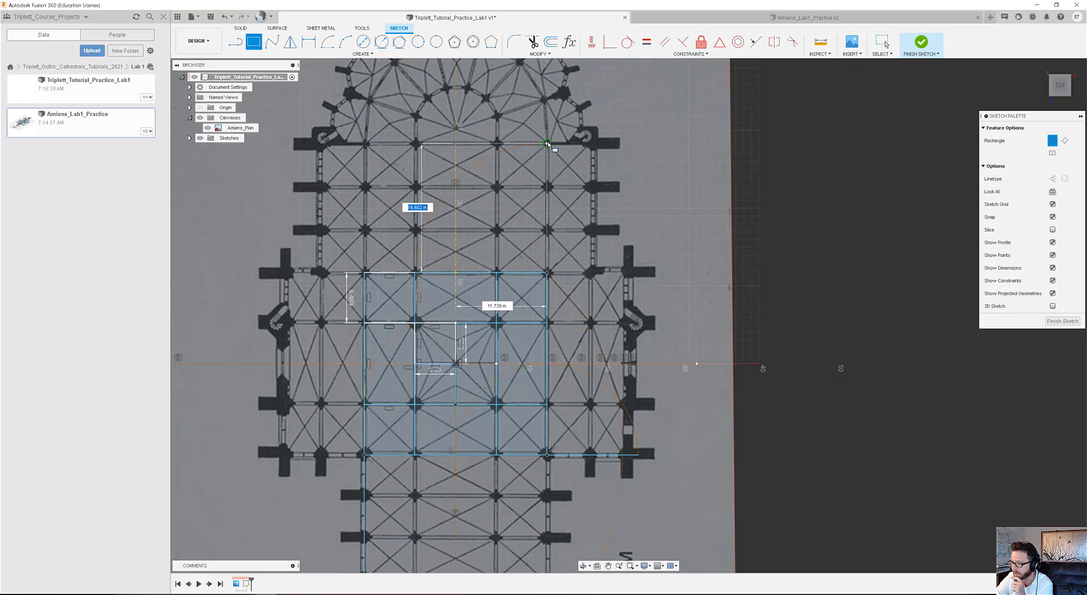
pyautogui.press('Return')
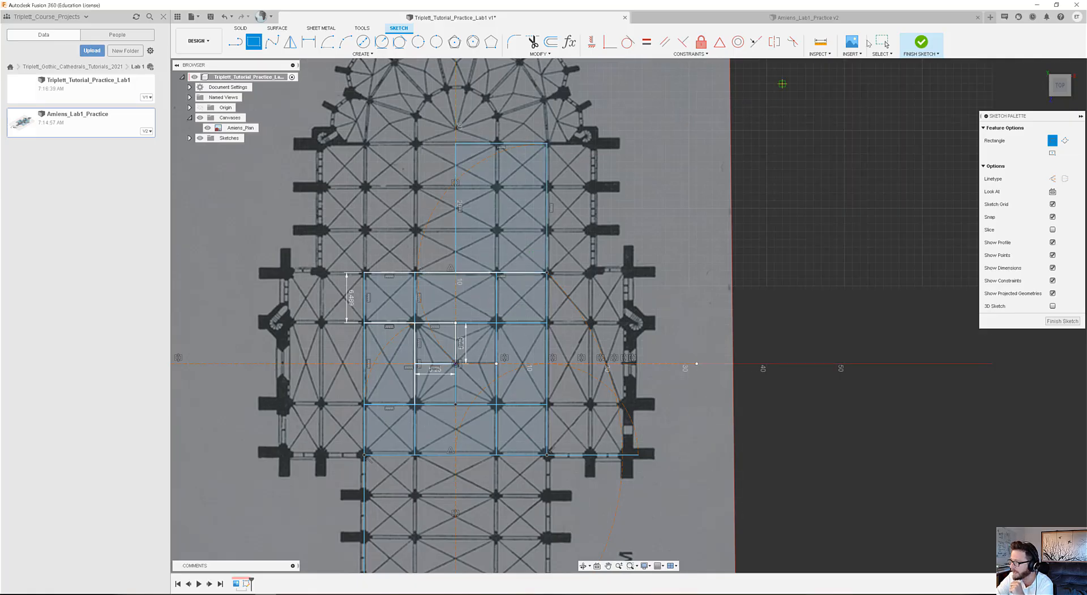
# Mirror the four lines of the choir rectangle about the plan's vertical centerline.
pyautogui.click(886, 44)
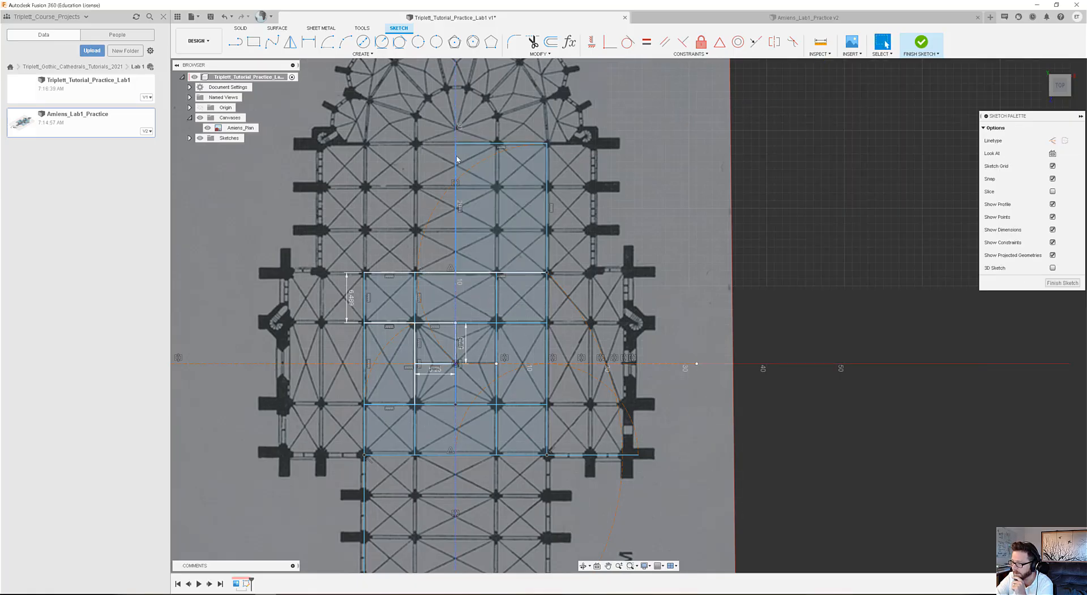
pyautogui.doubleClick(485, 146)
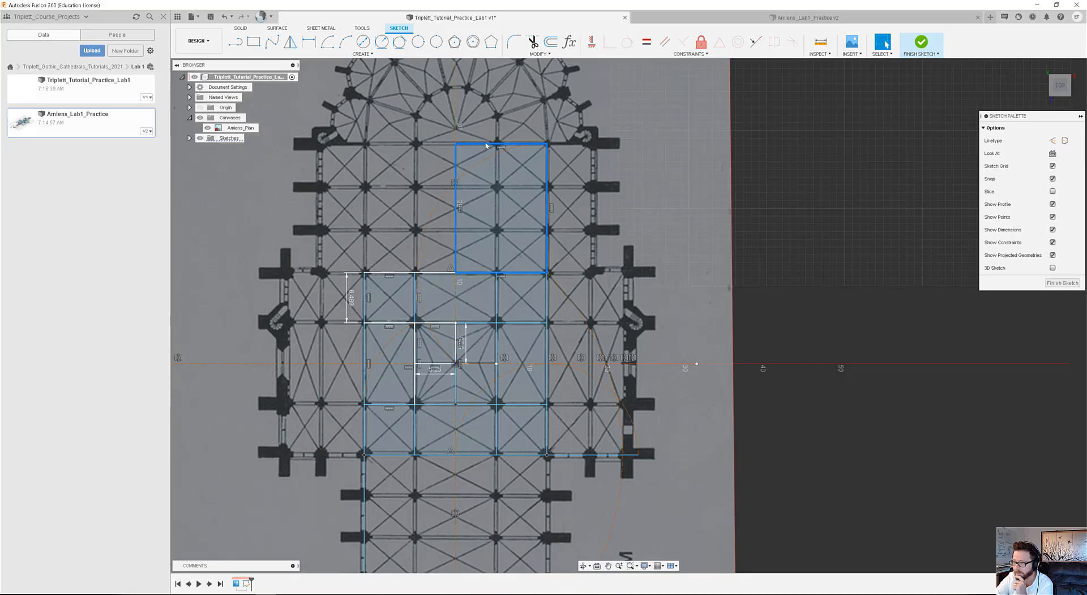
pyautogui.click(290, 41)
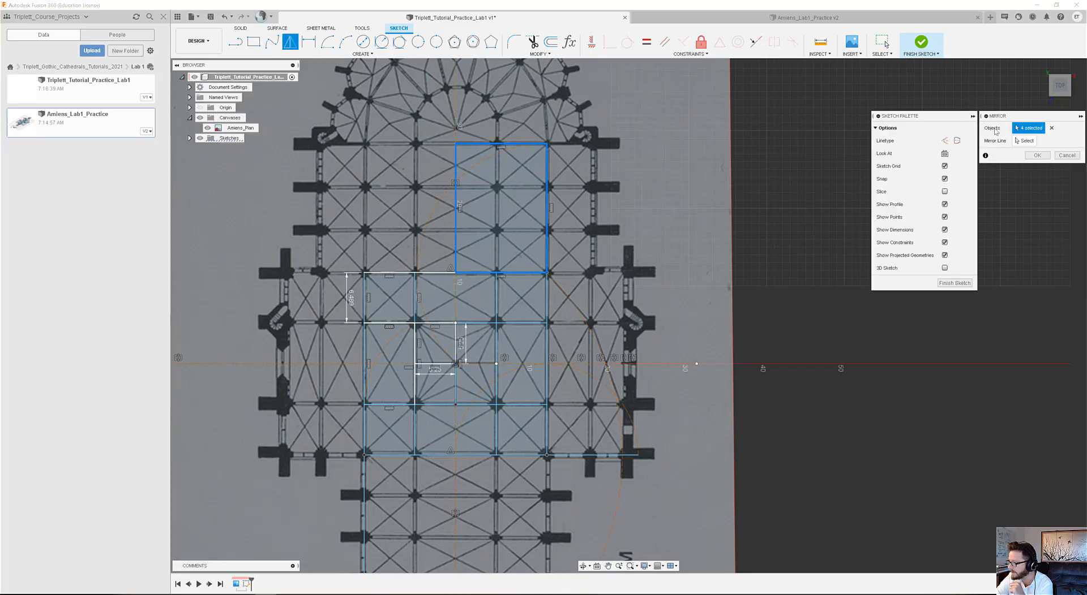
pyautogui.click(458, 116)
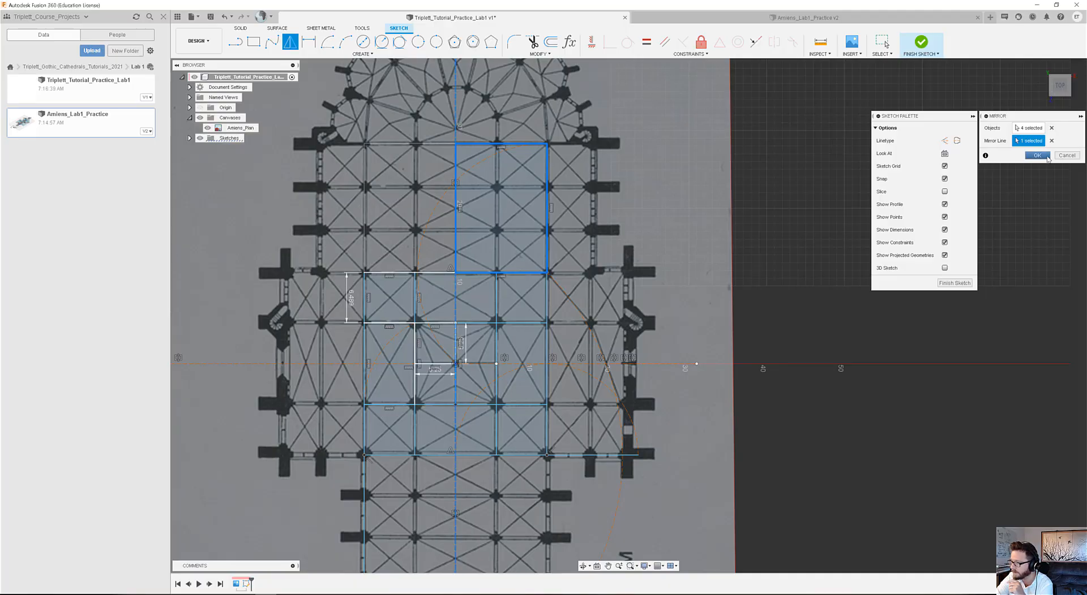
pyautogui.click(1045, 157)
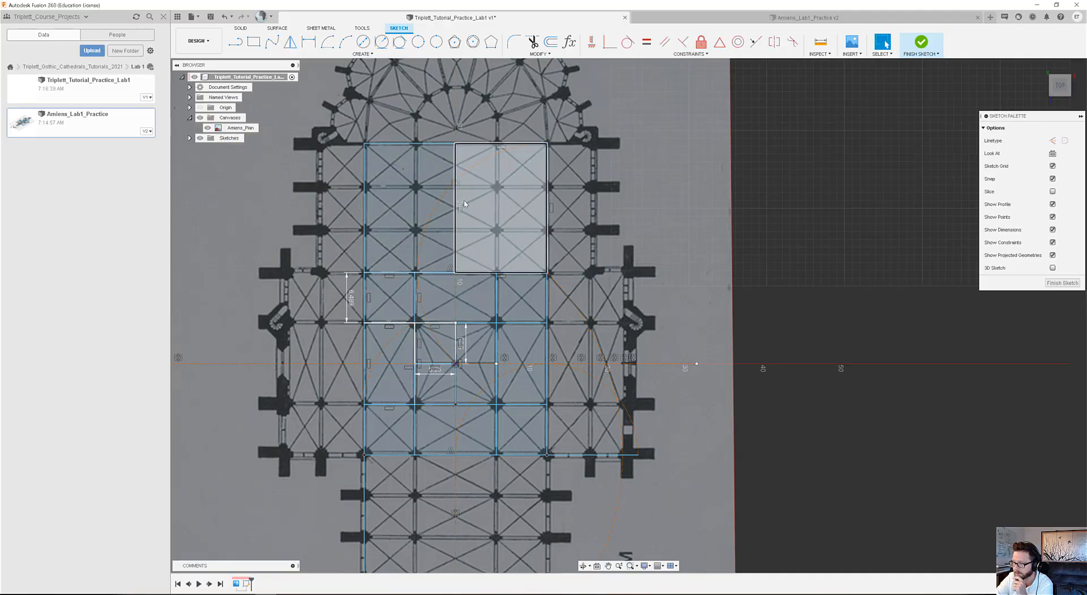
# Select the horizontal line extending from the grid's lower-right corner along the transept's lower edge.
pyautogui.moveTo(464, 204); pyautogui.dragTo(458, 264, button='middle')
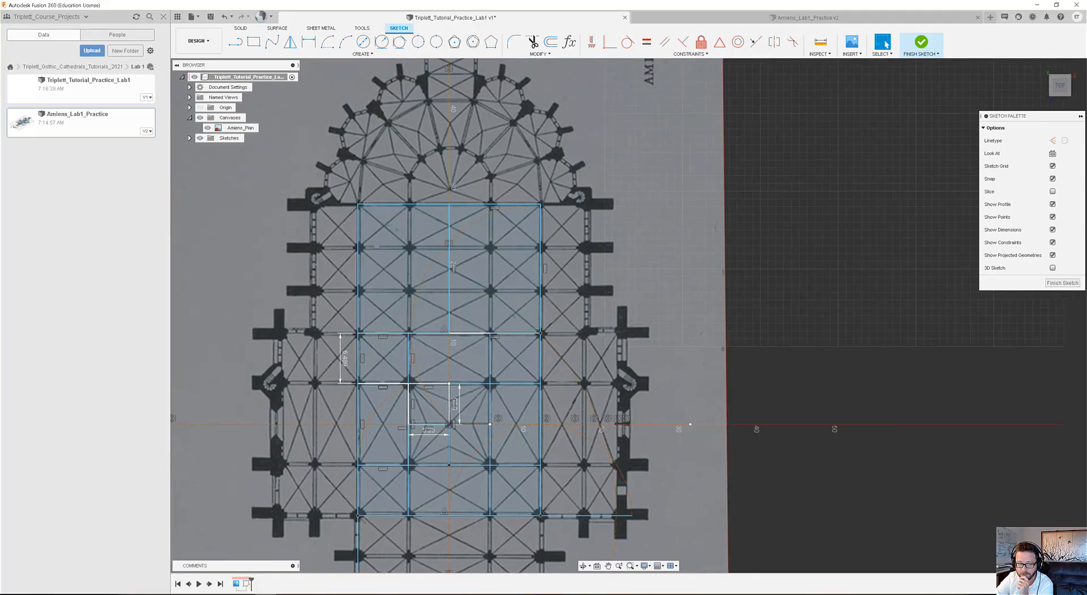
pyautogui.moveTo(583, 516); pyautogui.dragTo(578, 473, button='middle')
pyautogui.rightClick(578, 474)
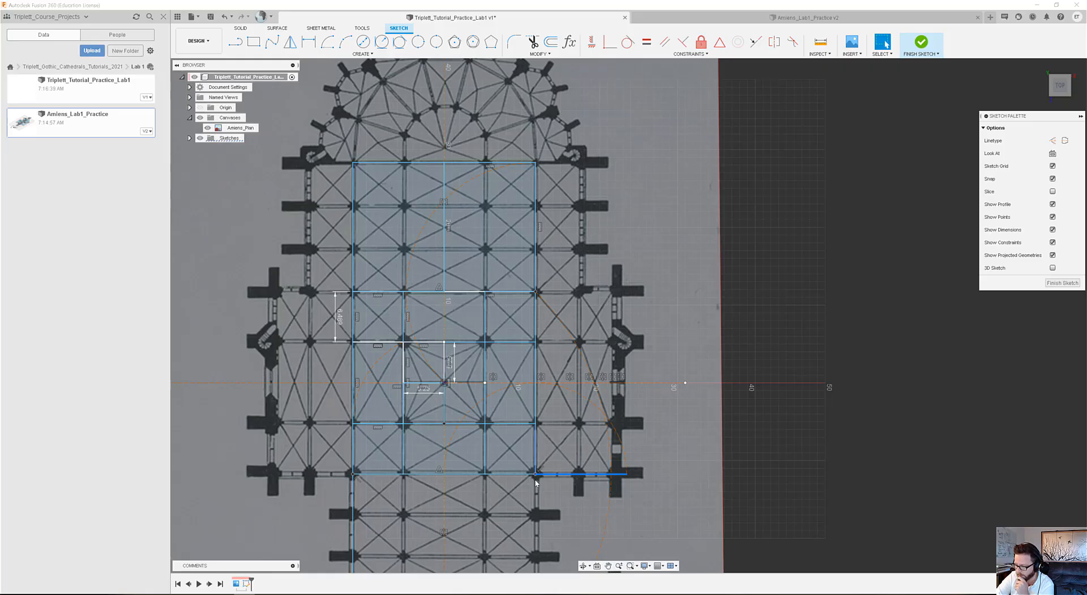
# Draw a vertical line about 40 m long from the transept's lower-edge extension to the choir's upper-edge level, then back to the choir rectangle's upper-right corner.
pyautogui.click(626, 473)
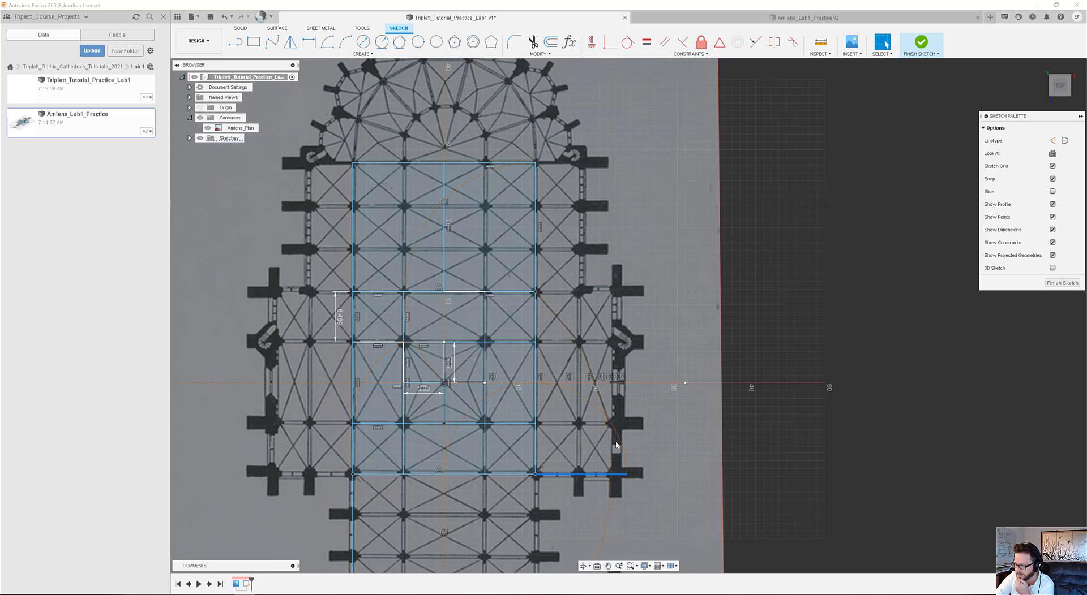
pyautogui.click(610, 473)
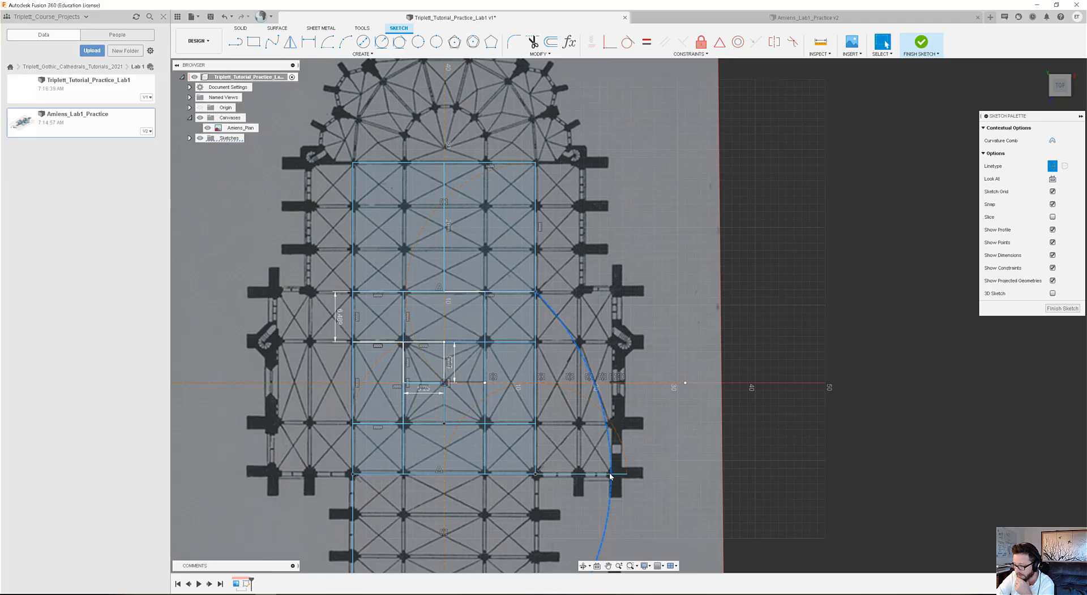
pyautogui.click(579, 476)
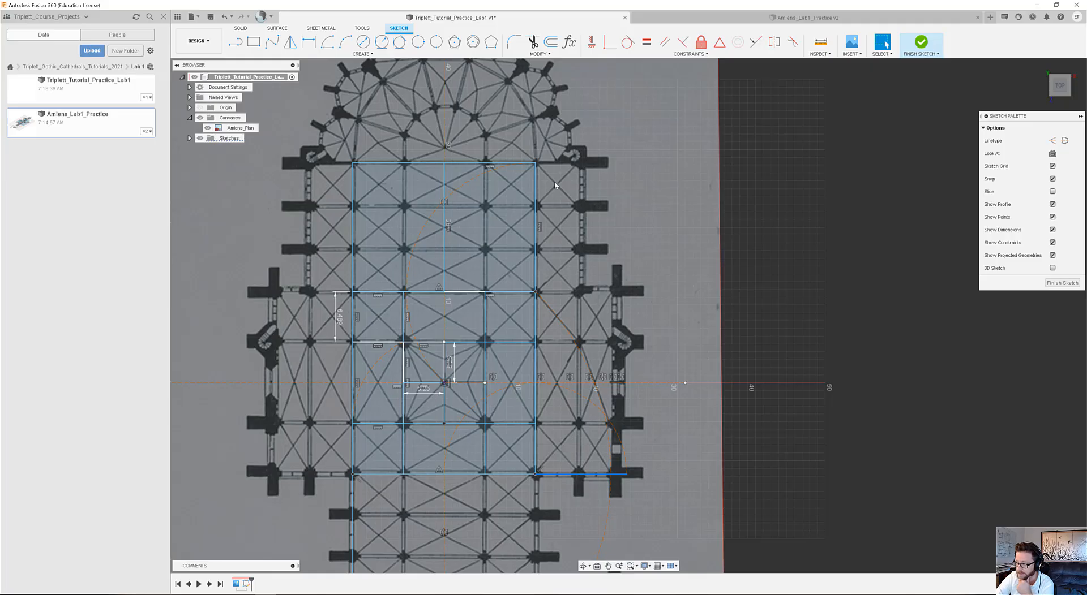
pyautogui.click(235, 41)
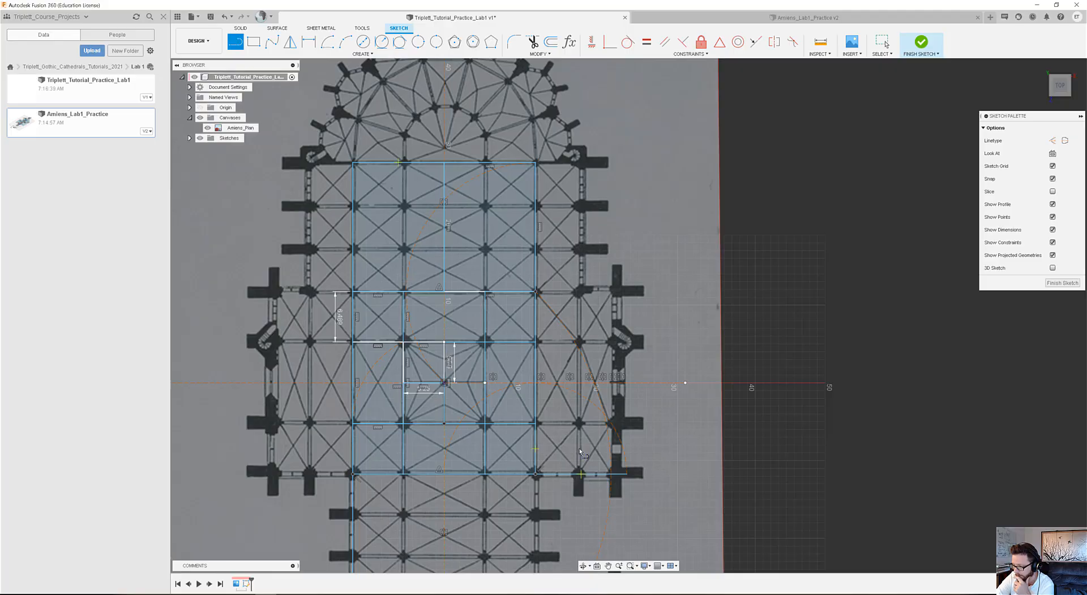
pyautogui.click(580, 474)
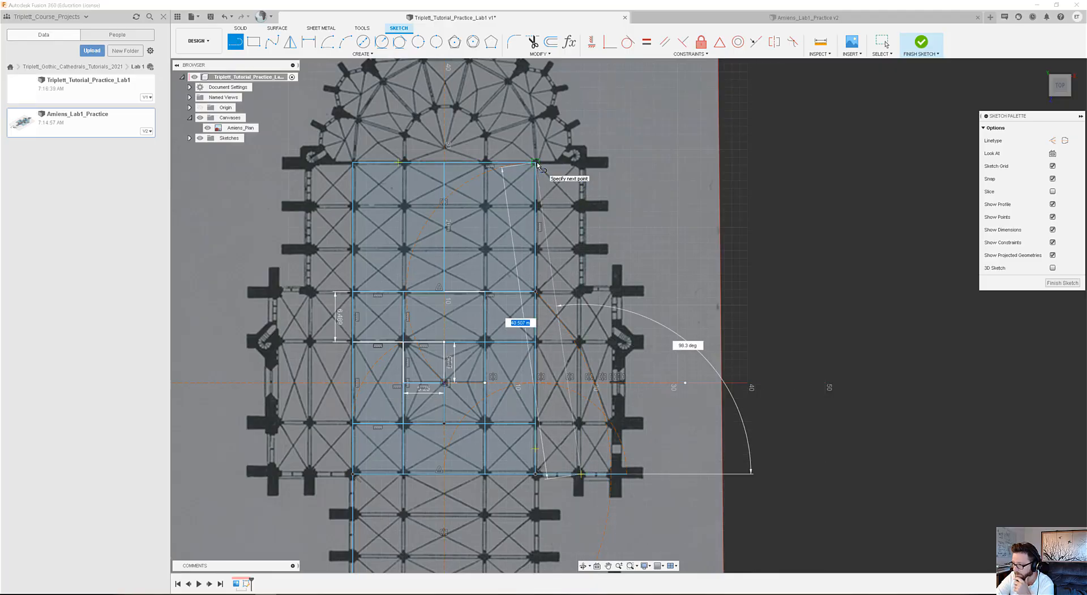
pyautogui.click(581, 164)
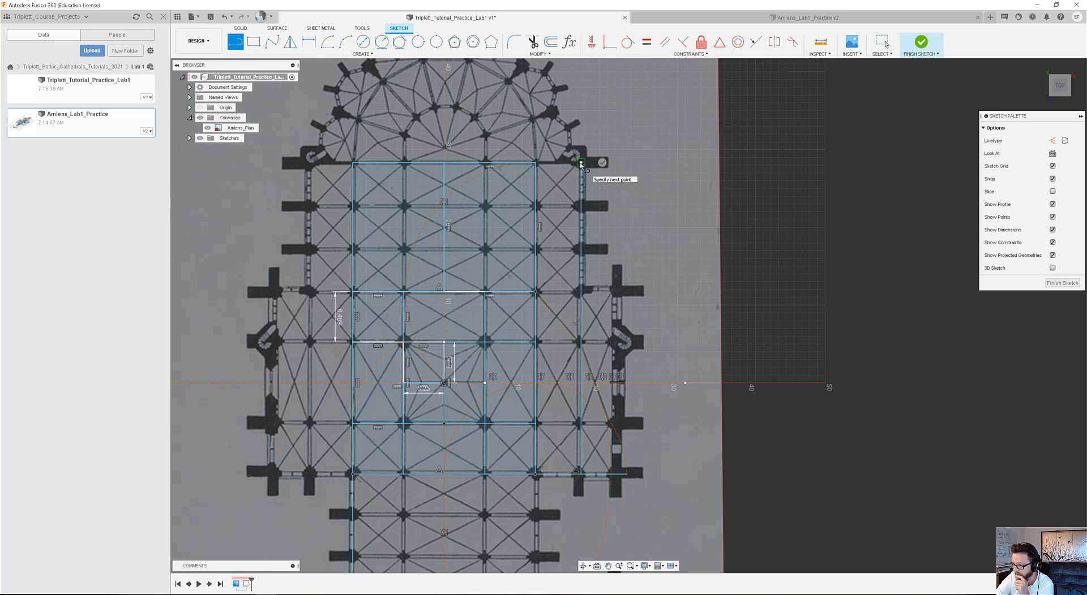
pyautogui.press('Escape')
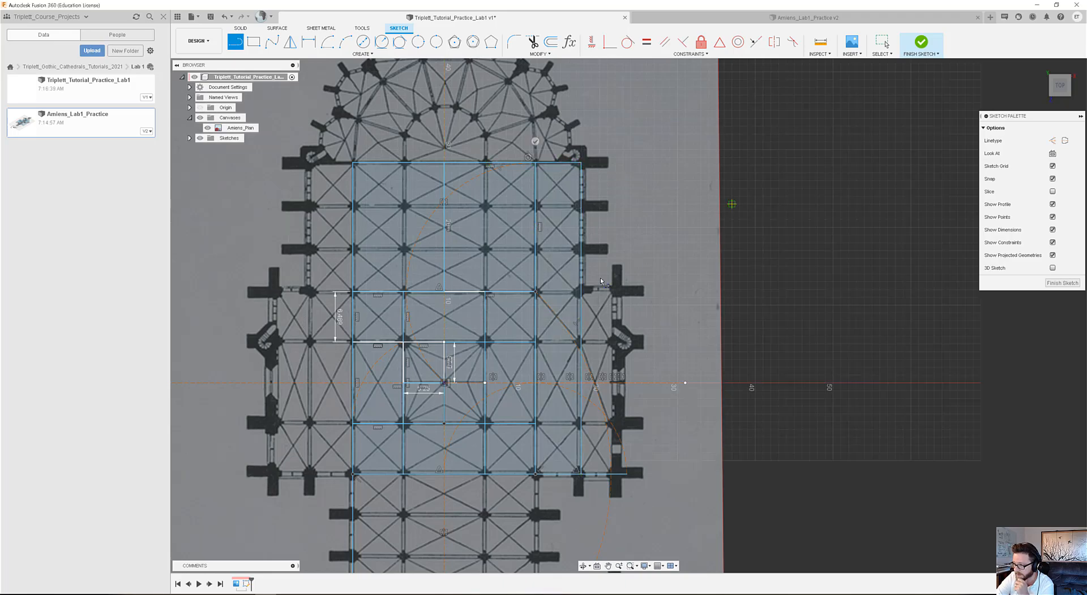
# Draw two vertical lines about 16.6 m long through the choir, aligned with the crossing's sides, from the grid's upper edge to the choir's upper edge.
pyautogui.moveTo(492, 294); pyautogui.dragTo(527, 383, button='middle')
pyautogui.press('l')
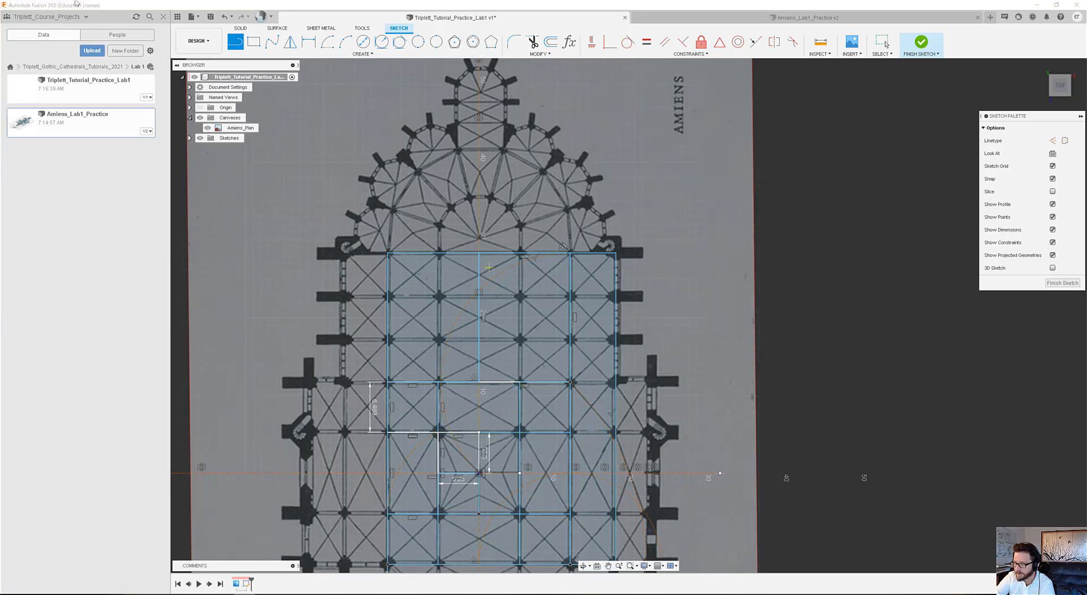
pyautogui.click(521, 383)
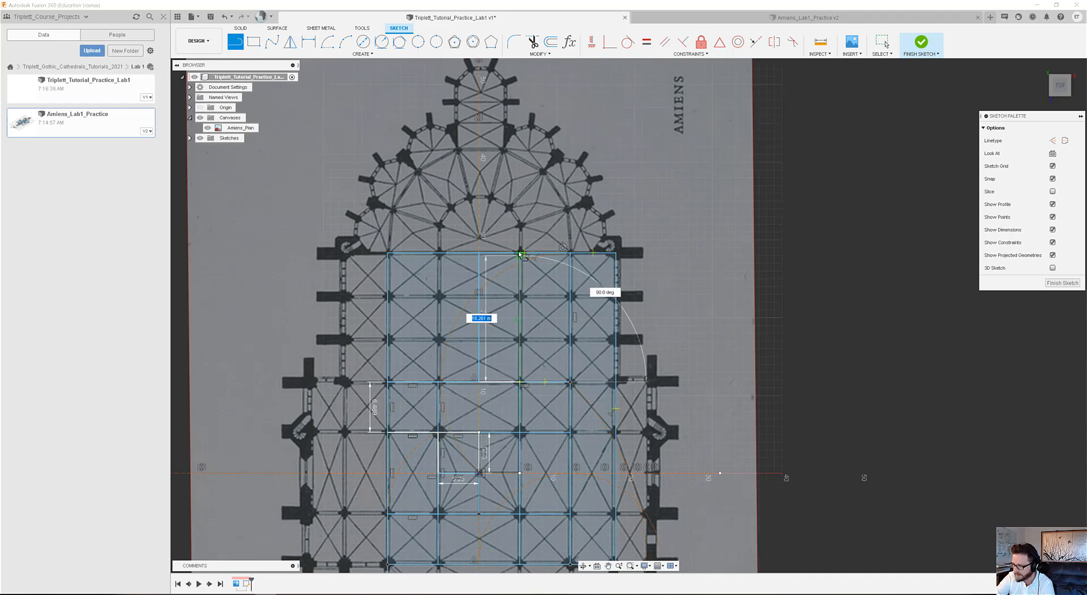
pyautogui.scroll(3, 519, 255)
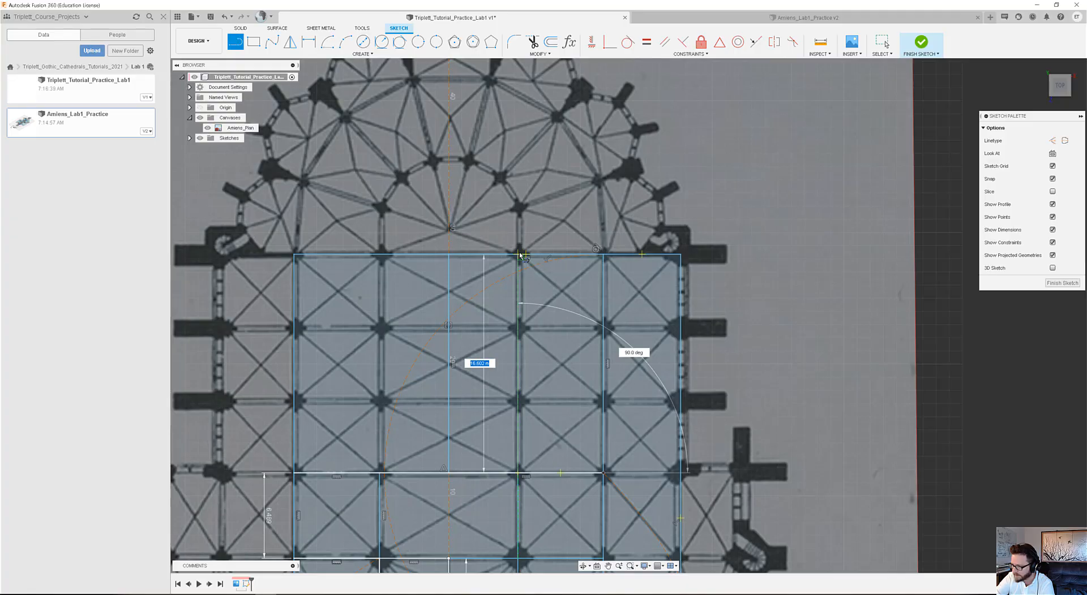
pyautogui.click(520, 254)
pyautogui.scroll(-2, 561, 342)
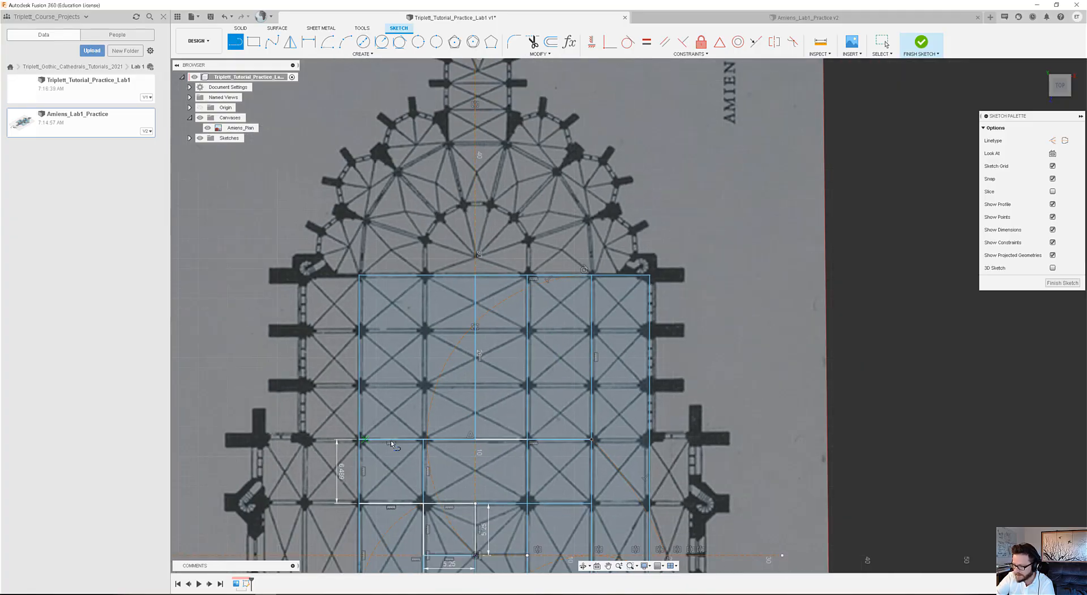
pyautogui.click(423, 439)
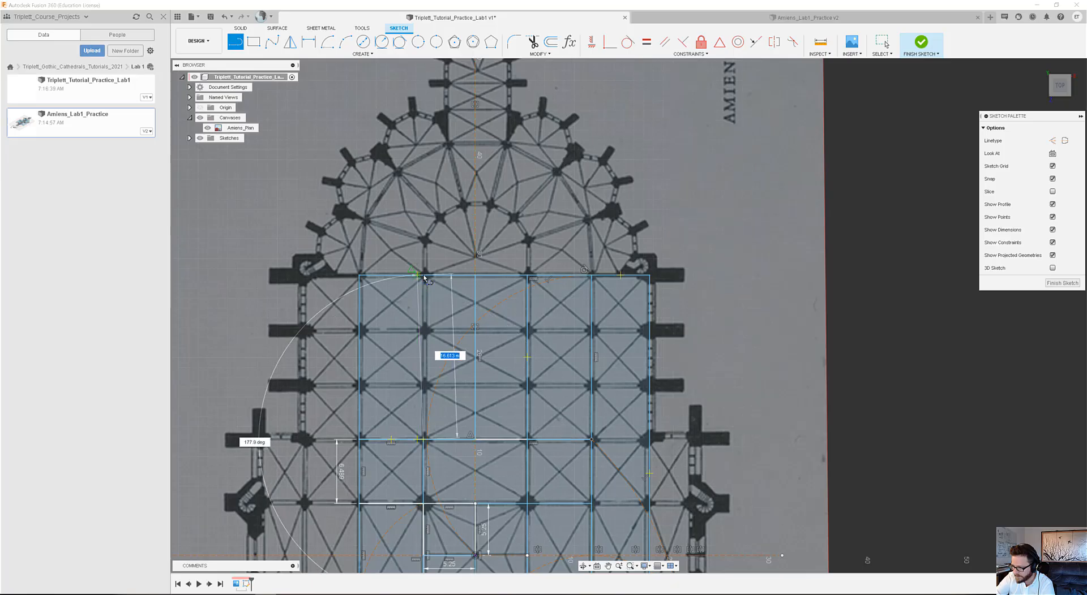
pyautogui.click(424, 276)
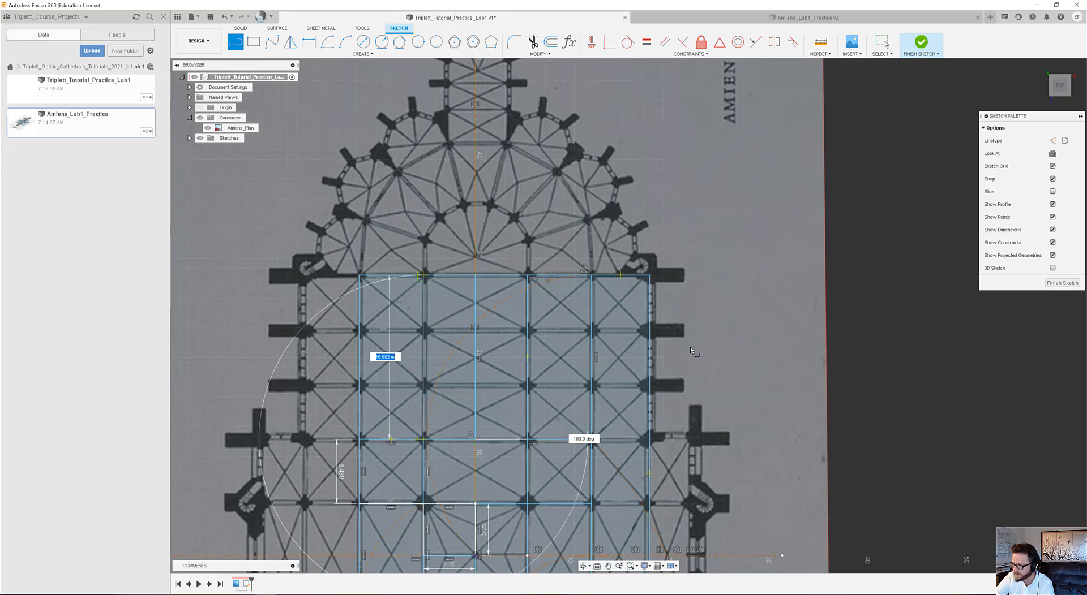
pyautogui.click(883, 43)
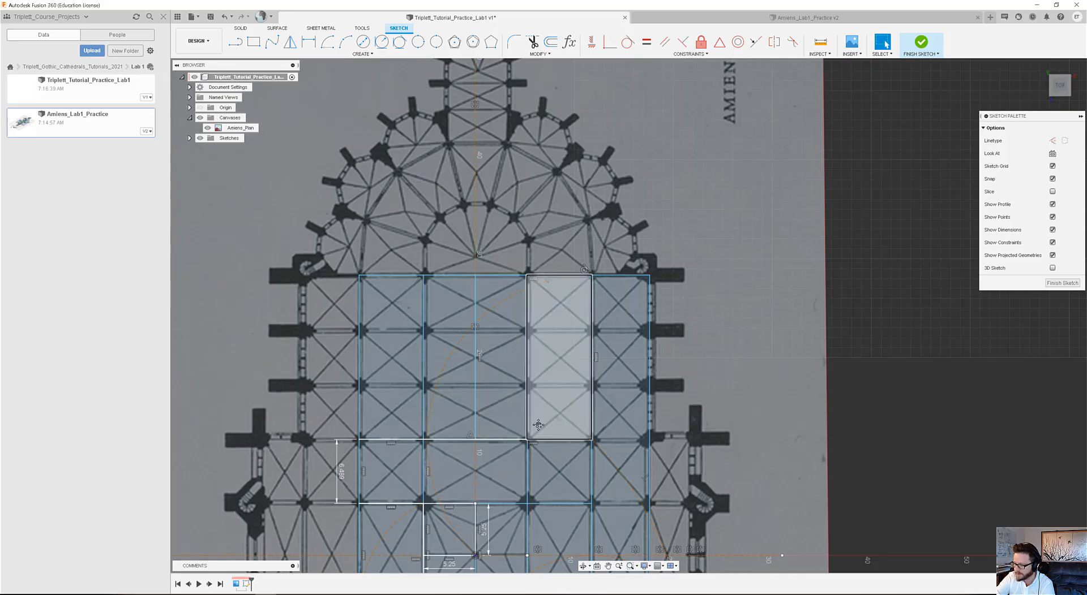
# Draw a center-point arc centred on the crossing's upper-right corner, from the left choir line's upper end to the plan's vertical centerline.
pyautogui.moveTo(538, 425); pyautogui.dragTo(490, 381, button='middle')
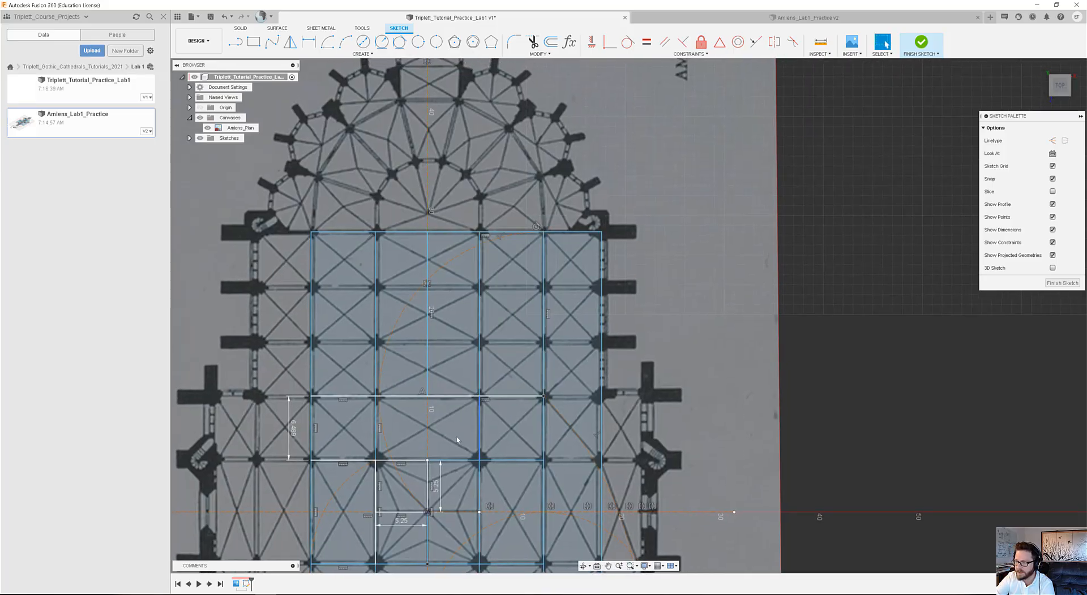
pyautogui.click(327, 42)
pyautogui.scroll(-2, 403, 238)
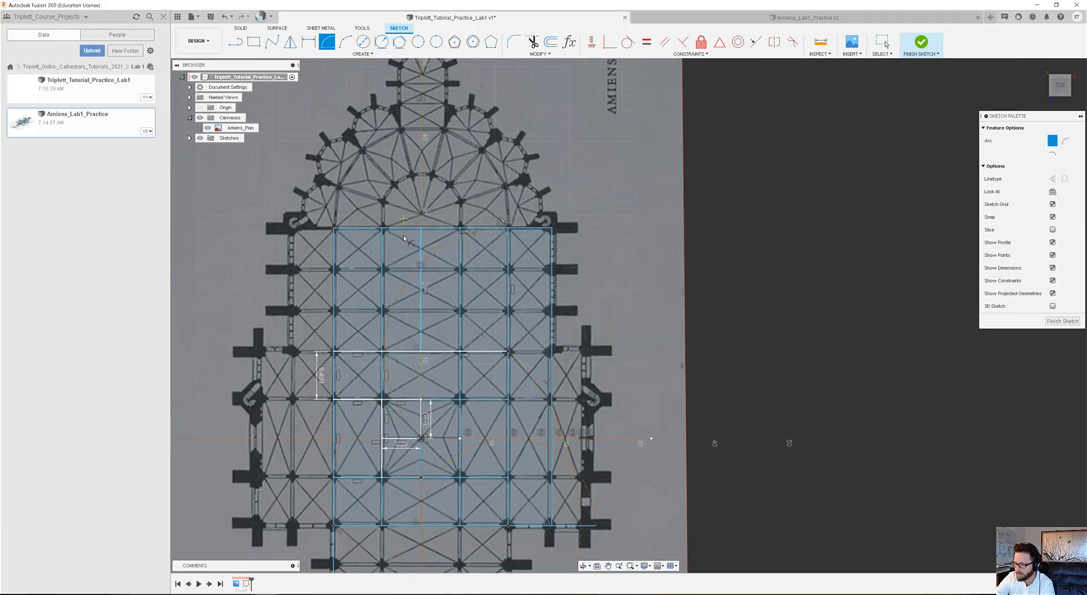
pyautogui.click(460, 400)
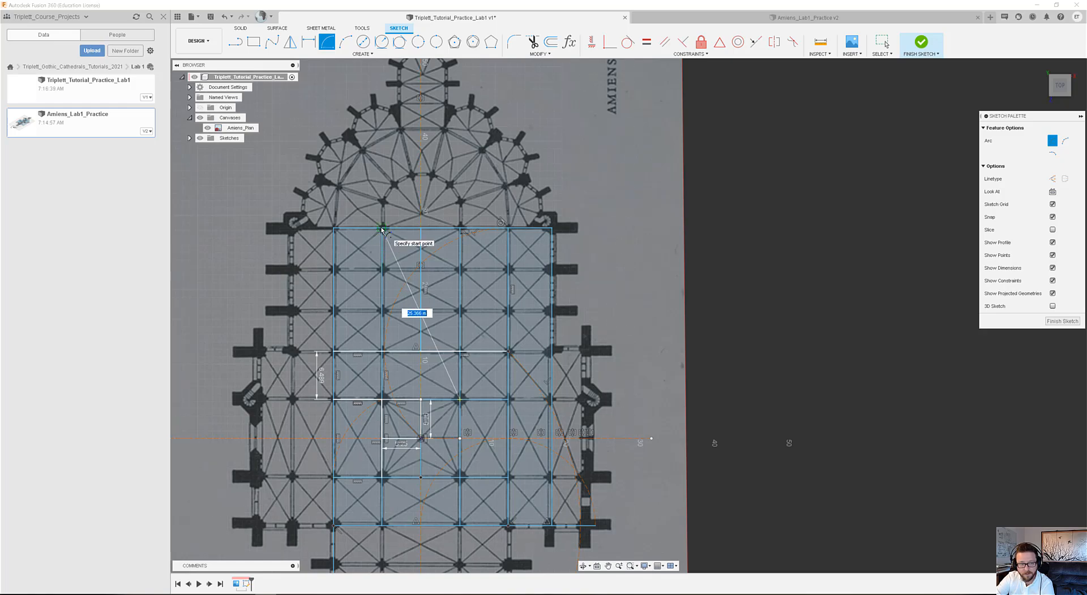
pyautogui.click(382, 231)
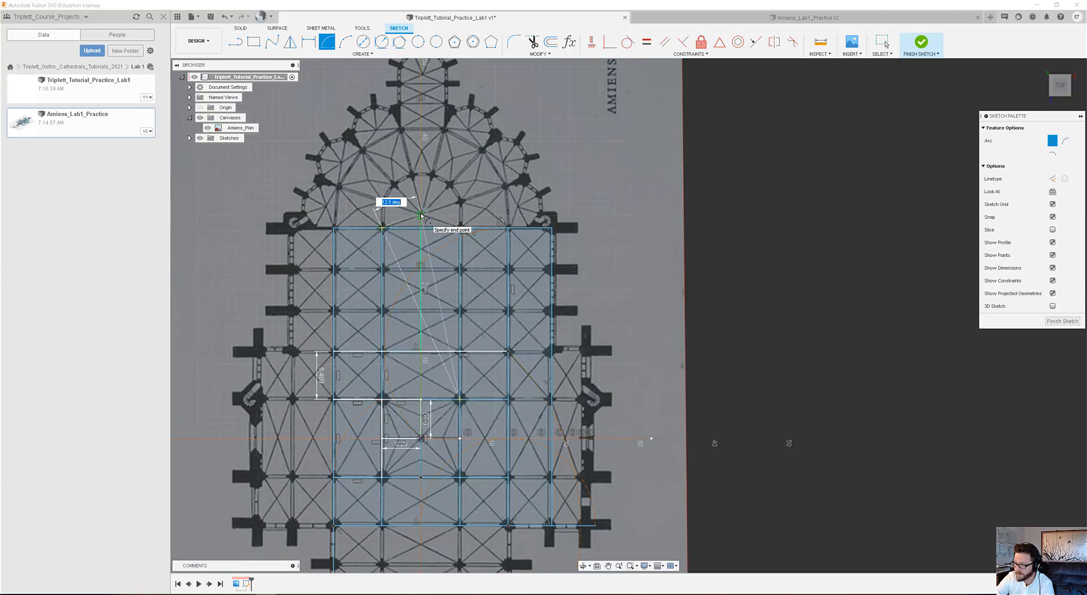
pyautogui.click(420, 215)
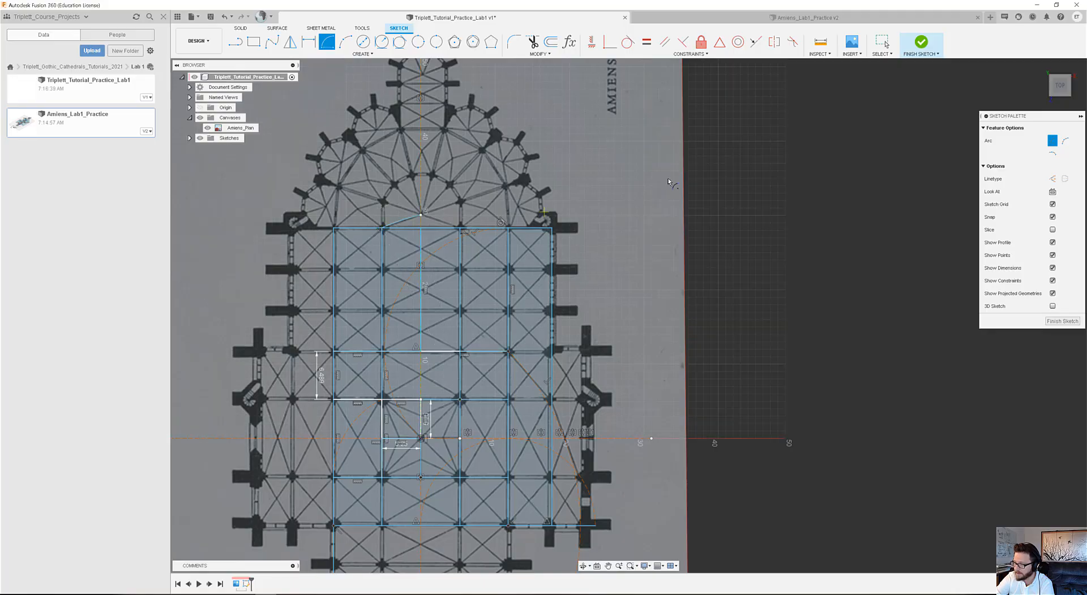
pyautogui.click(881, 41)
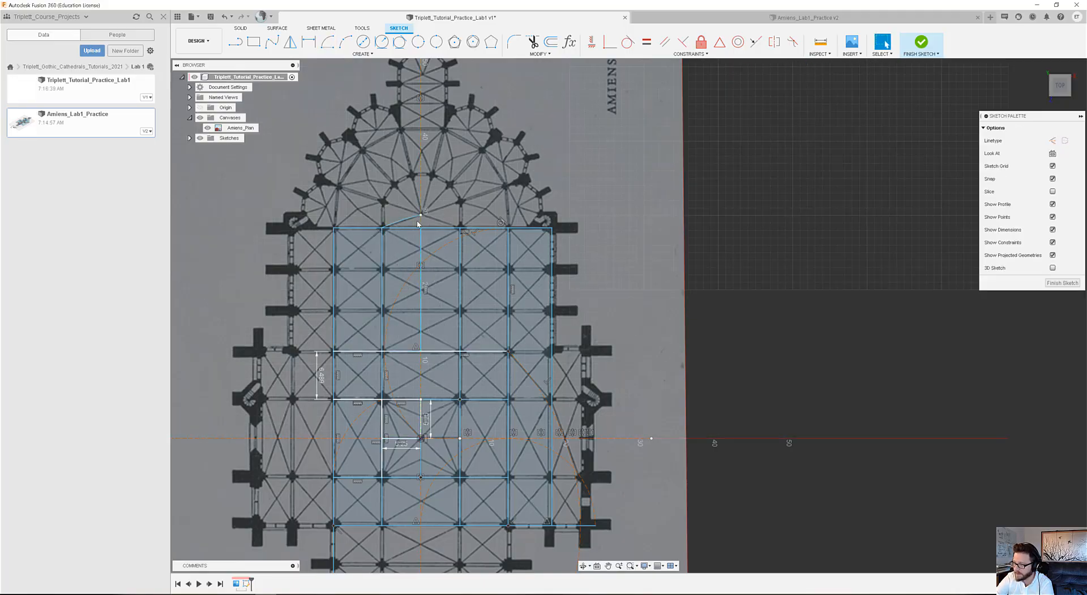
# Convert the short arc above the choir's upper edge to construction geometry.
pyautogui.scroll(3, 419, 216)
pyautogui.scroll(5, 419, 216)
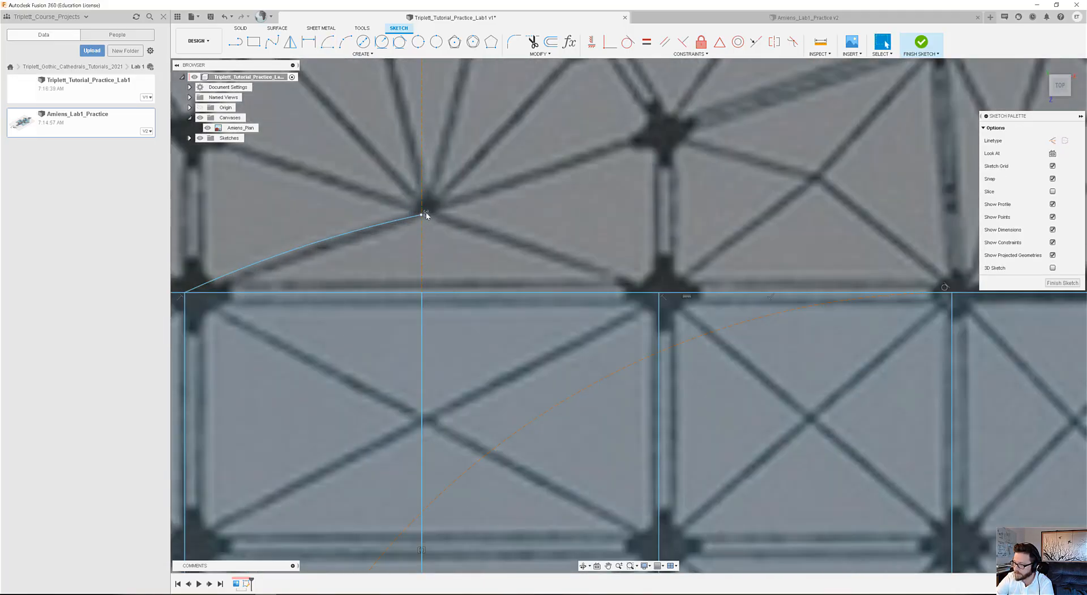
pyautogui.scroll(-5, 423, 219)
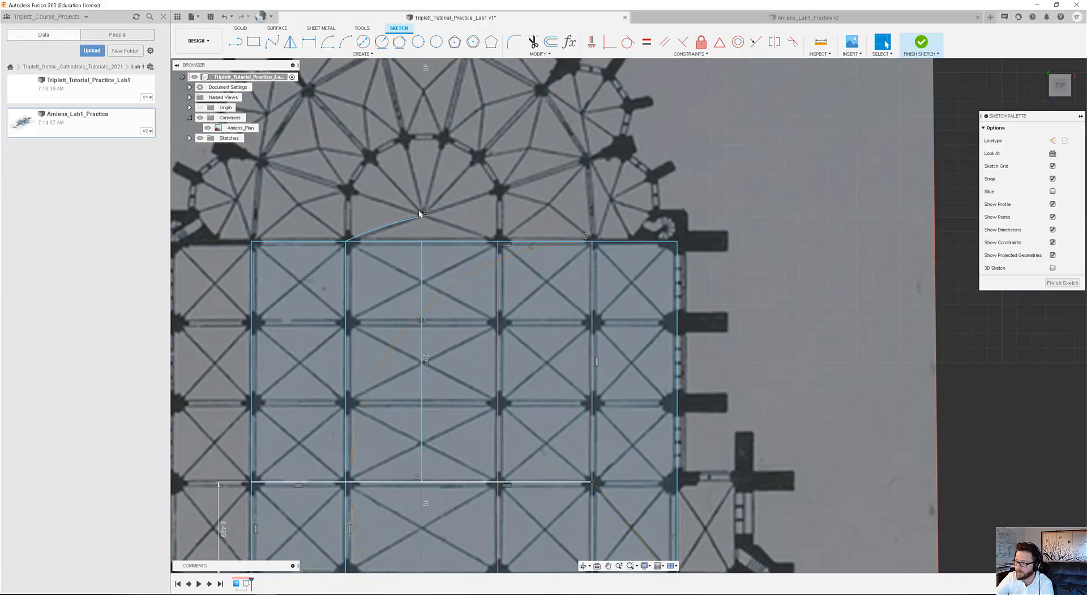
pyautogui.scroll(-4, 422, 216)
pyautogui.scroll(4, 424, 215)
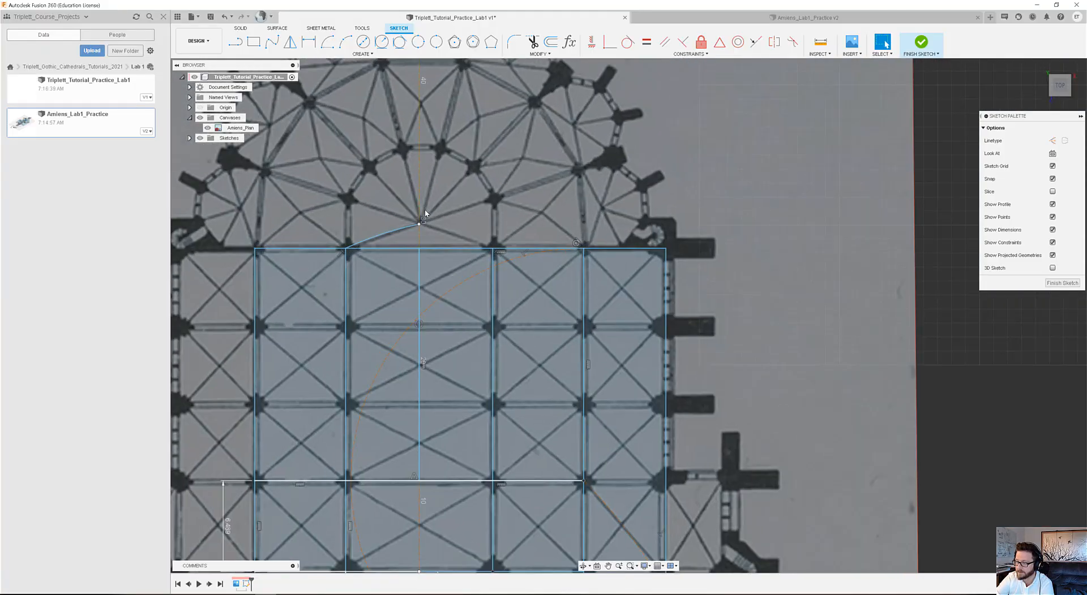
pyautogui.scroll(-4, 425, 215)
pyautogui.scroll(3, 426, 216)
pyautogui.click(404, 226)
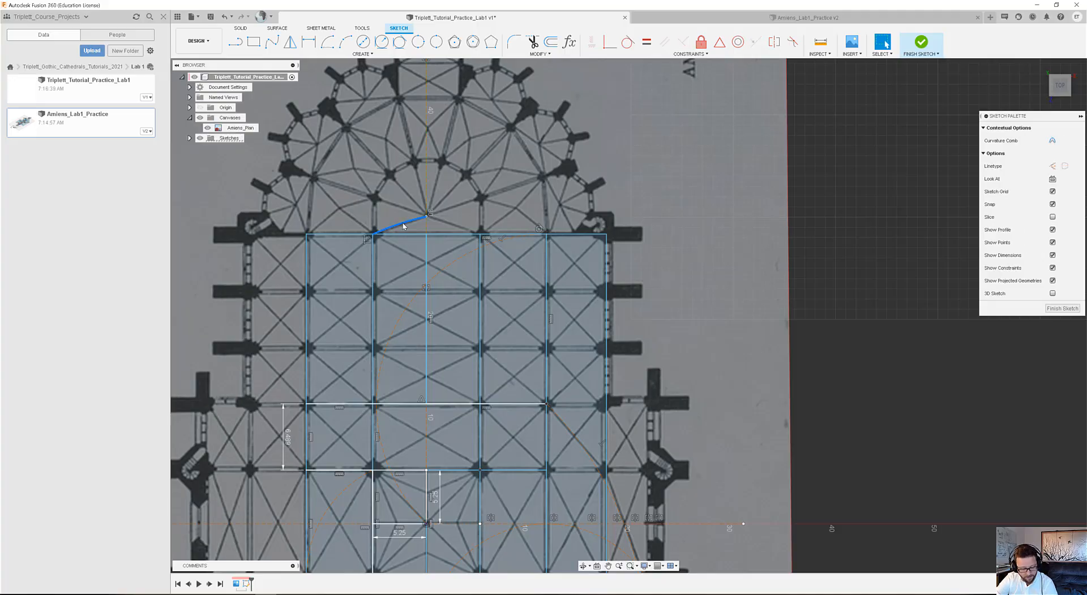
pyautogui.press('x')
pyautogui.moveTo(452, 208); pyautogui.dragTo(476, 304, button='middle')
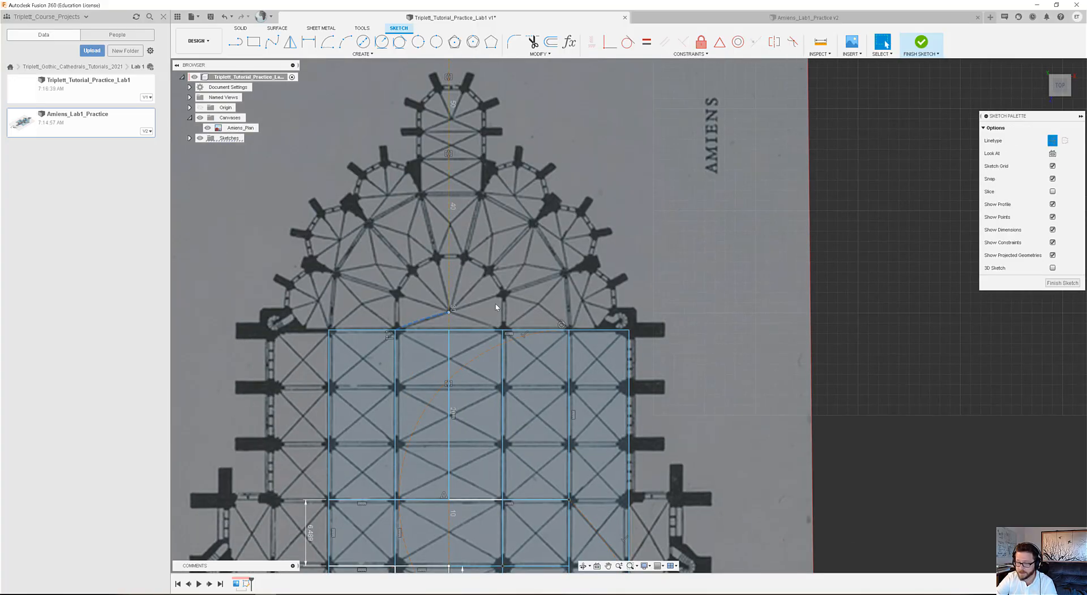
pyautogui.scroll(2, 440, 260)
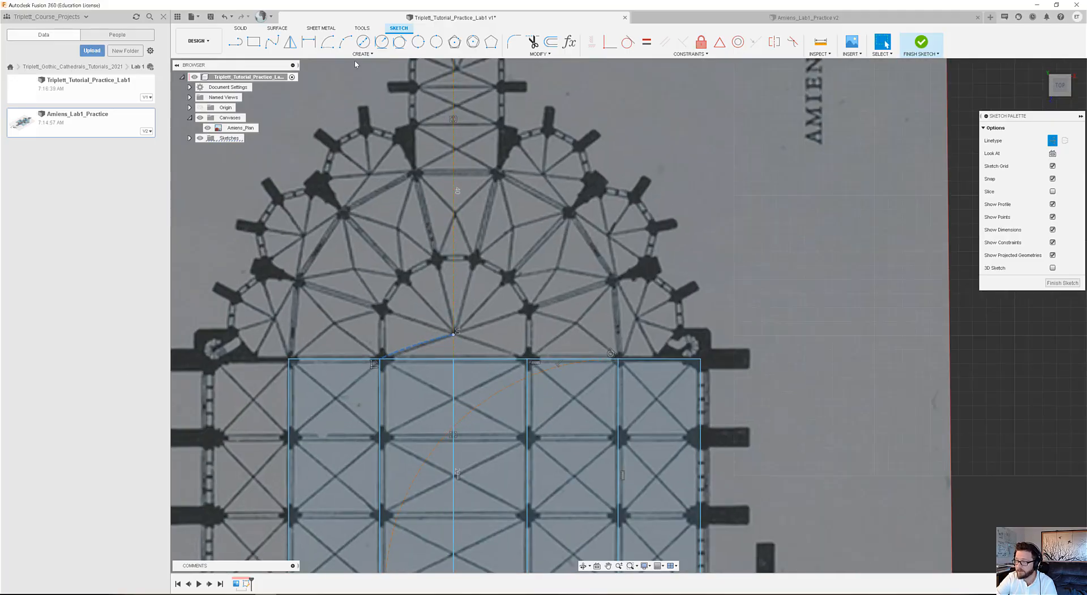
pyautogui.click(363, 41)
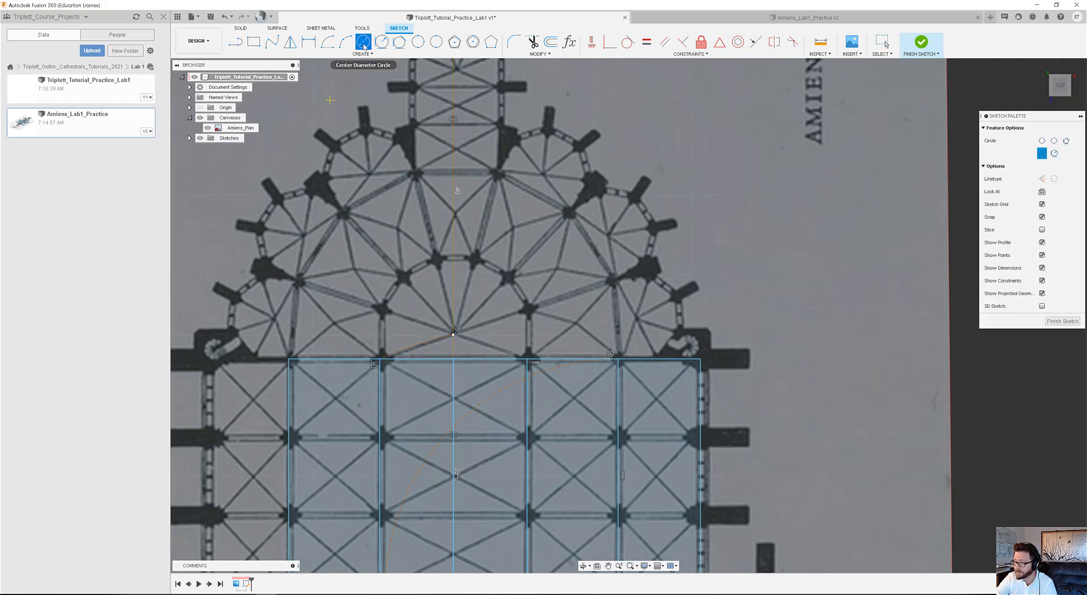
pyautogui.click(453, 335)
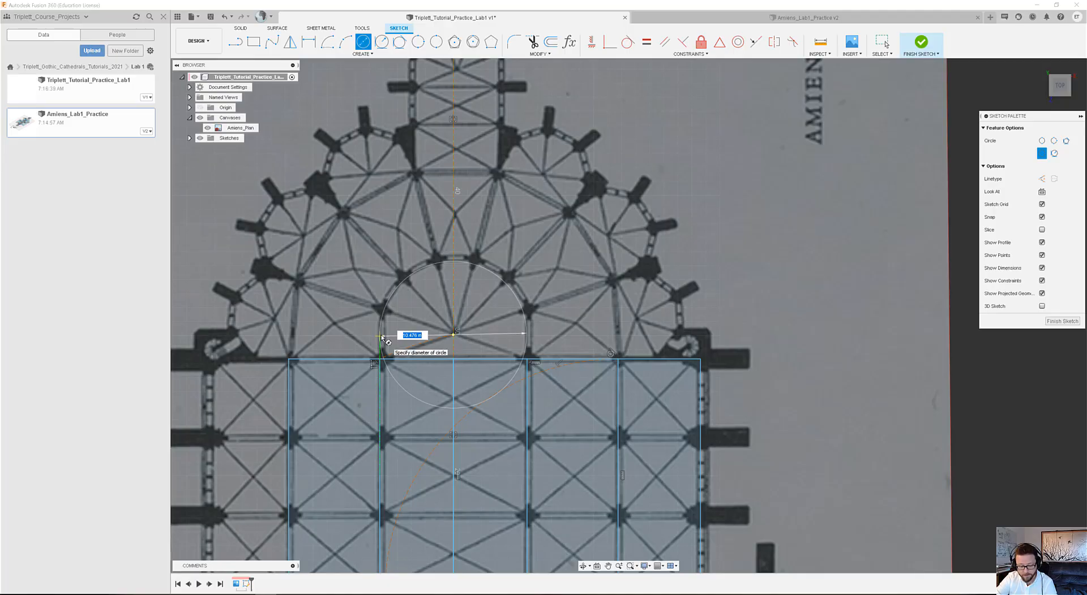
pyautogui.click(381, 335)
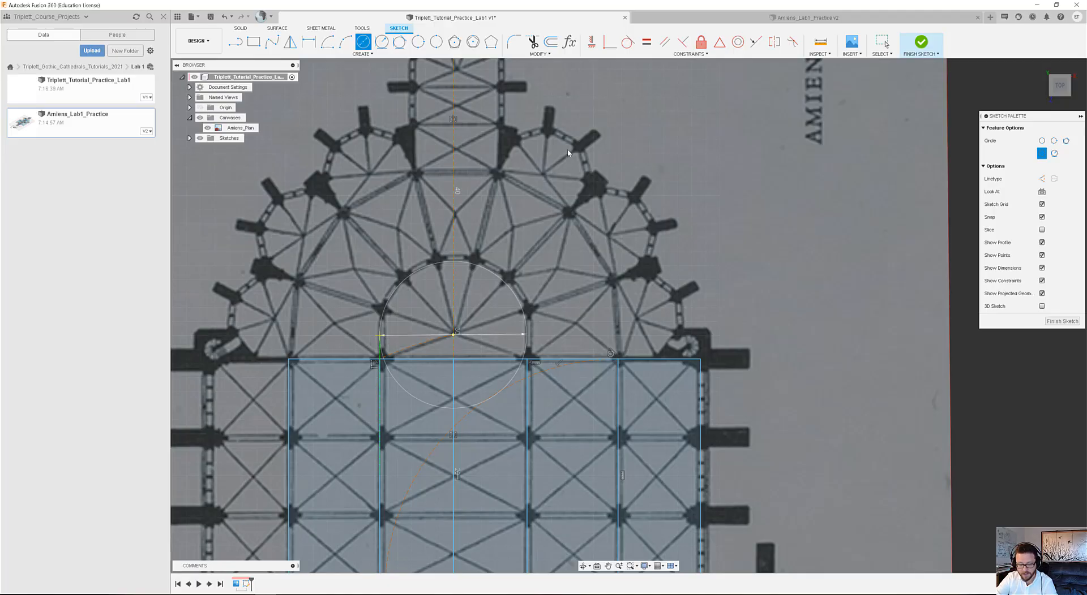
pyautogui.press('Escape')
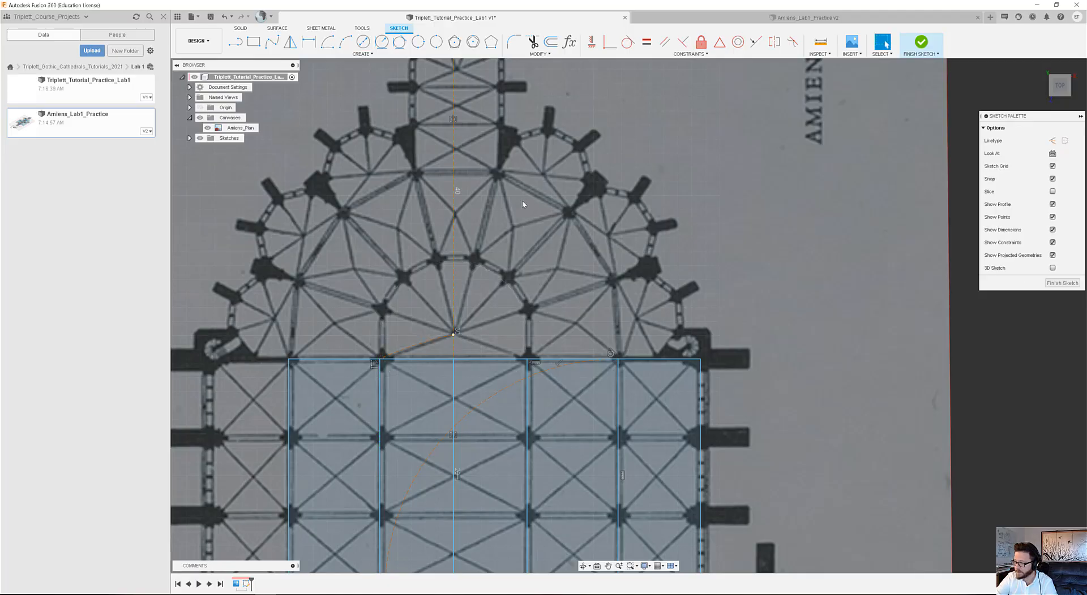
# Draw a short vertical line from the left choir line's upper end to the level of the construction arc's end on the centerline.
pyautogui.click(236, 44)
pyautogui.click(379, 357)
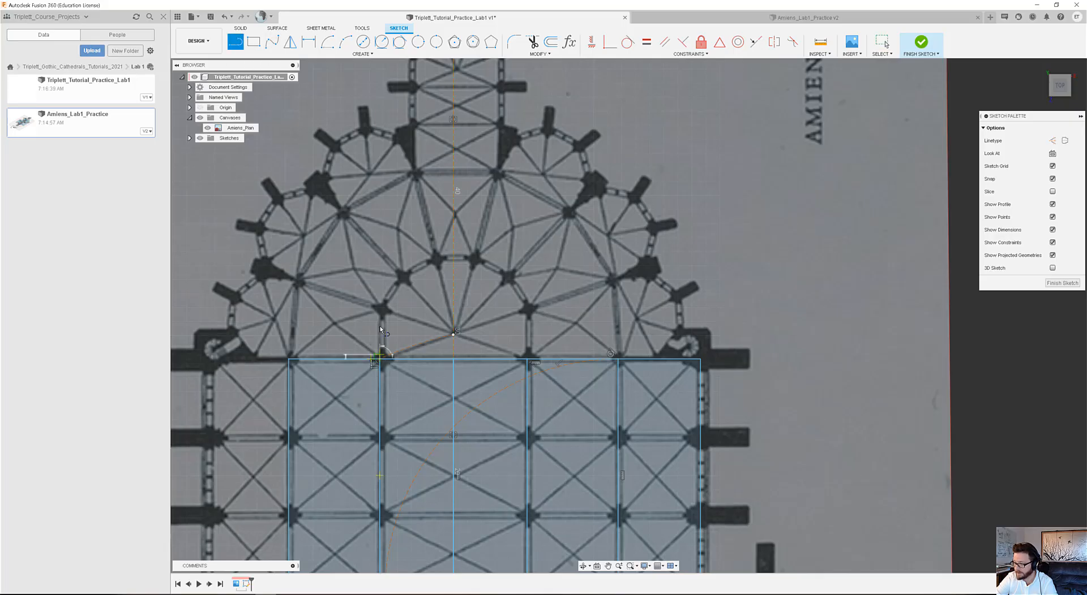
pyautogui.click(453, 335)
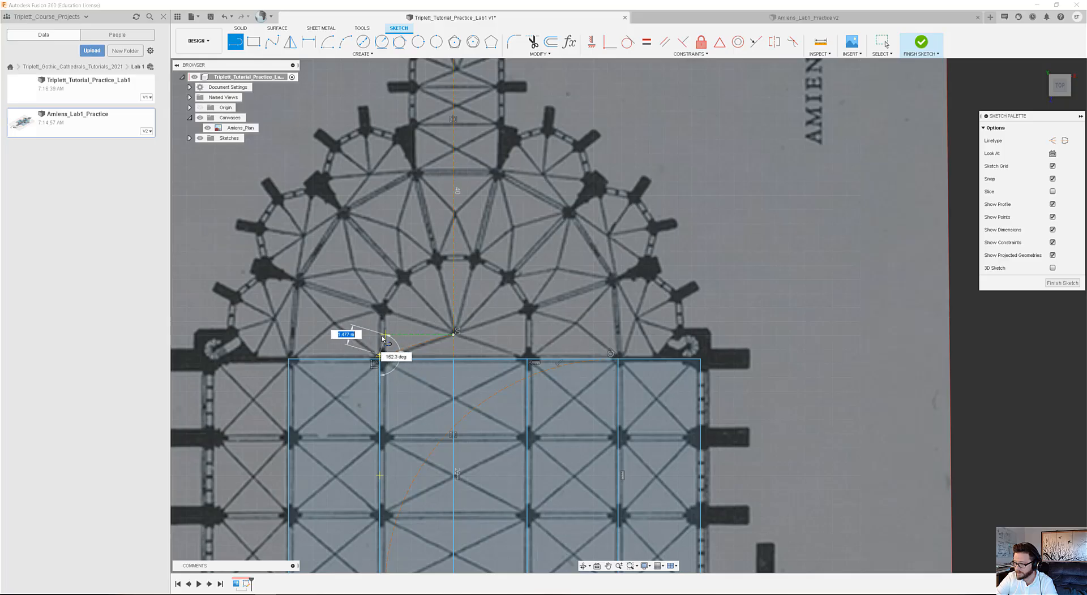
pyautogui.click(380, 336)
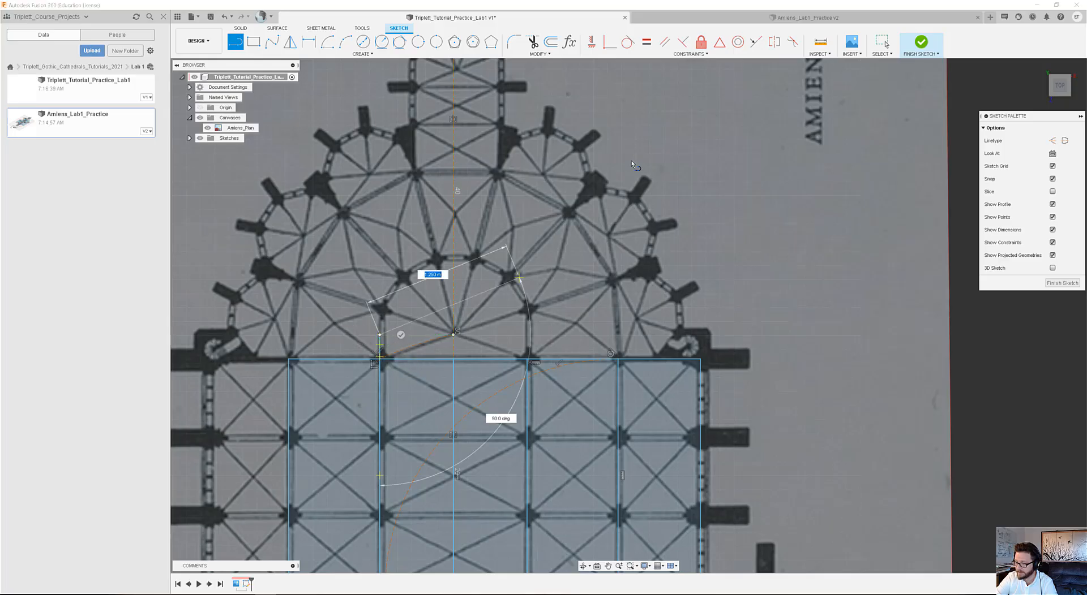
pyautogui.press('Escape')
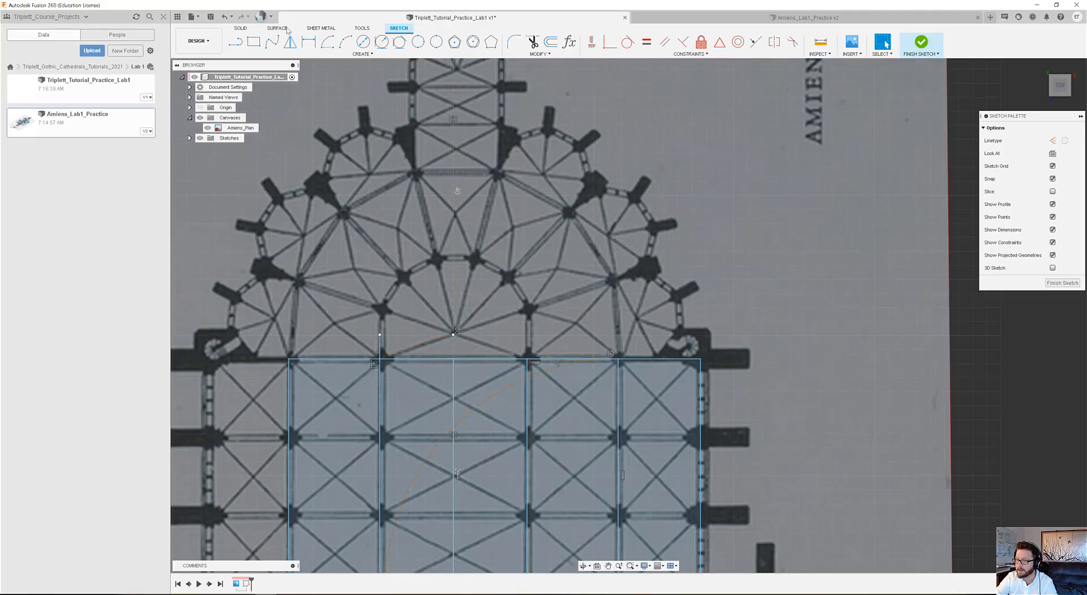
# Draw a circle about 10.5 m in diameter centred on the construction arc's end on the centerline, passing through the short vertical line's upper end.
pyautogui.click(362, 43)
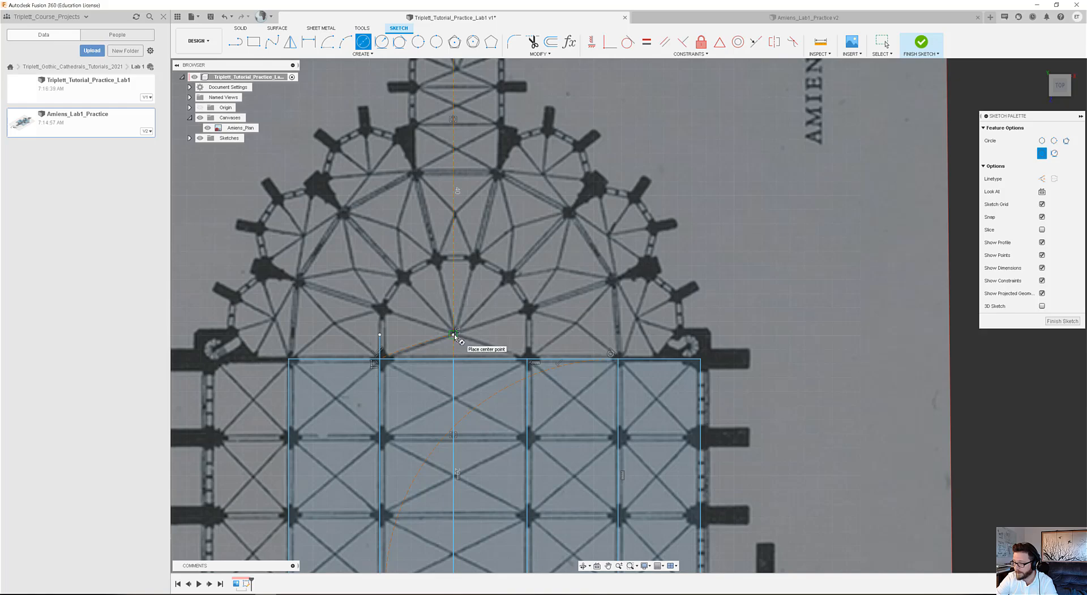
pyautogui.click(454, 334)
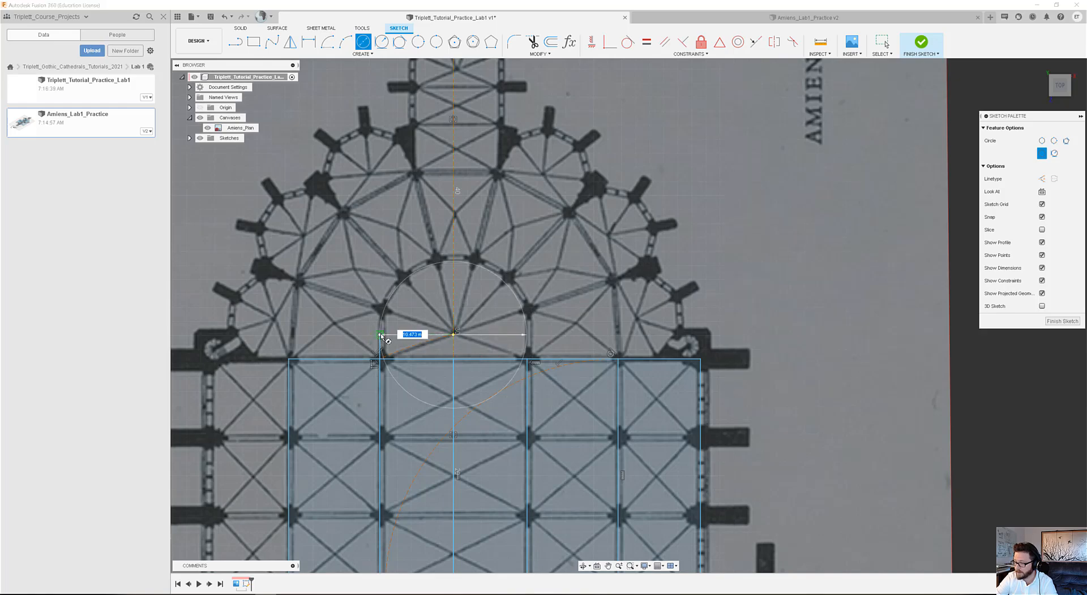
pyautogui.click(381, 335)
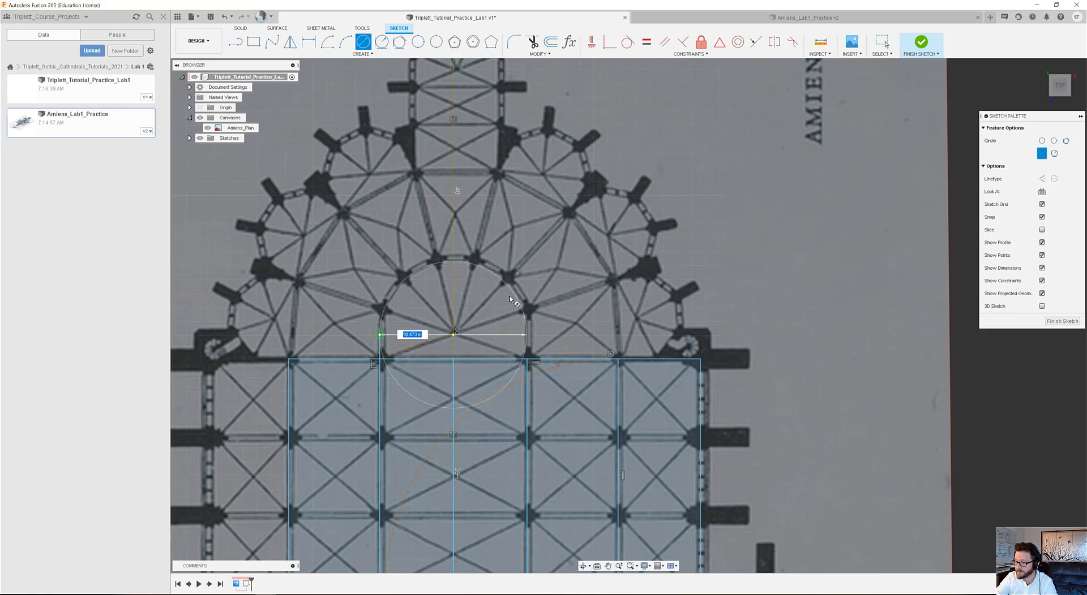
pyautogui.press('Return')
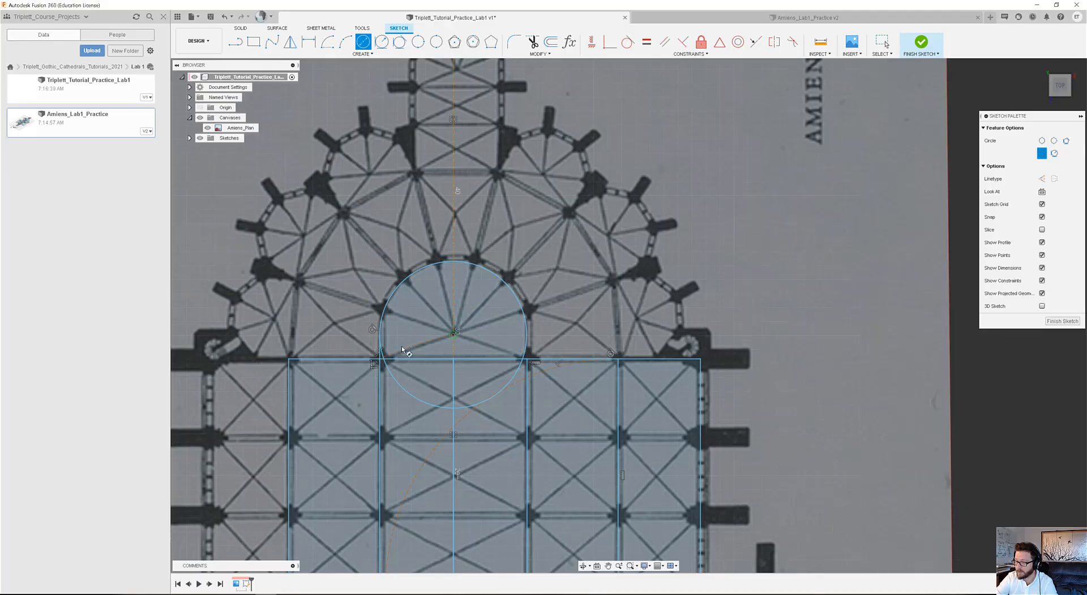
# Draw a vertical line about 1.7 m long upward from the choir outline's upper-left corner to the level of the apse circle's centre.
pyautogui.press('l')
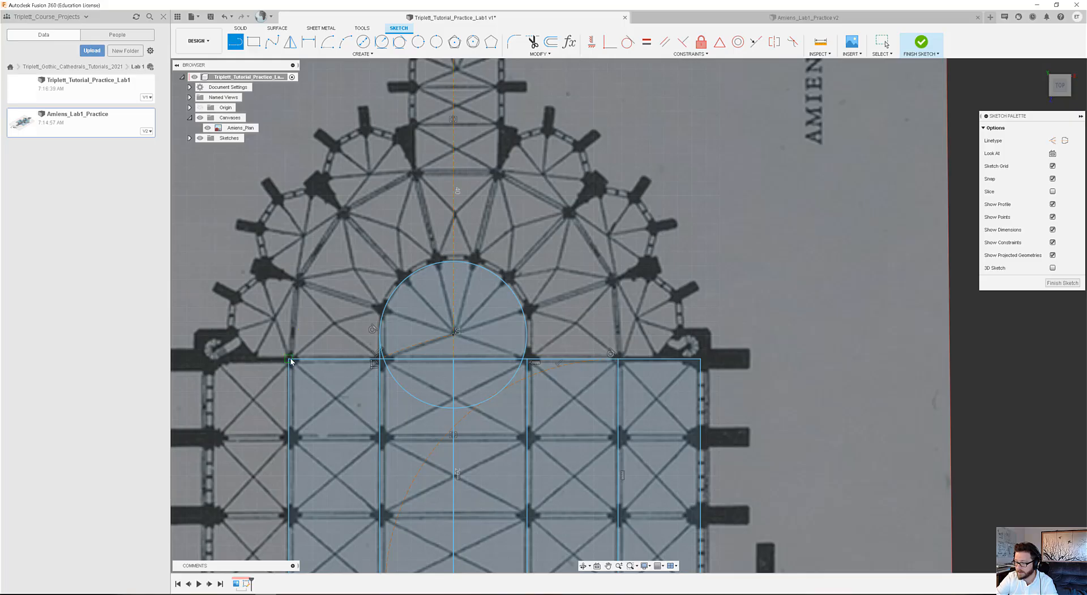
pyautogui.click(290, 360)
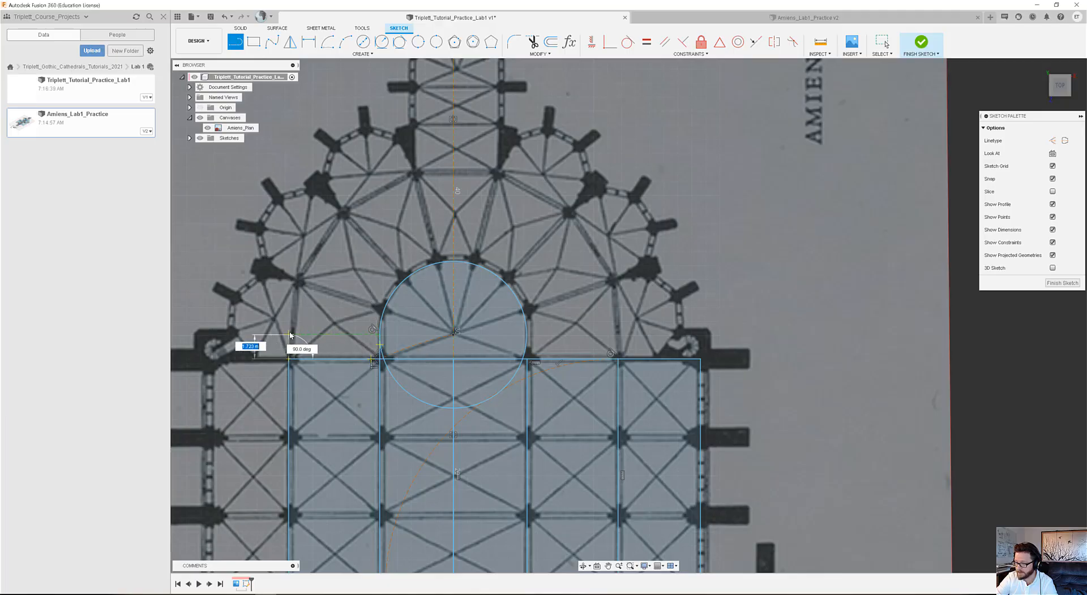
pyautogui.click(334, 286)
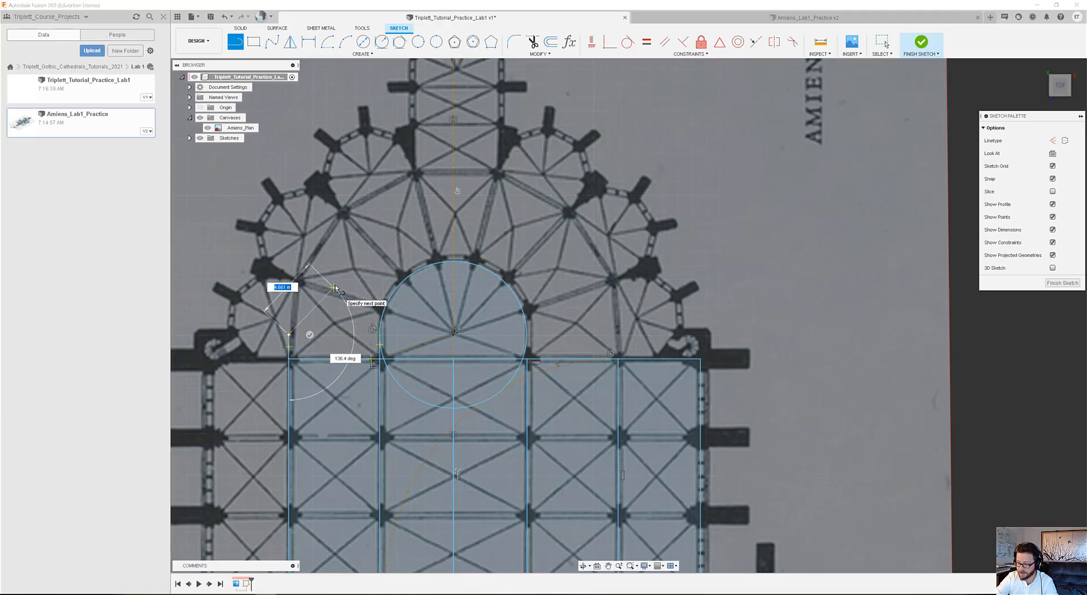
pyautogui.press('Escape')
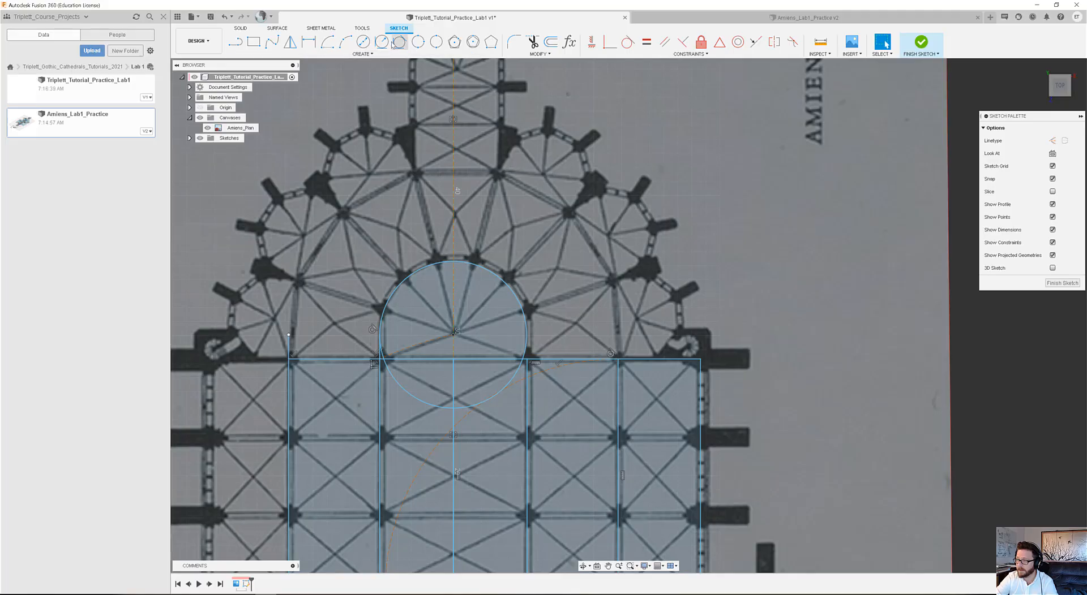
# Draw a concentric circle about 23.5 m in diameter from the apse centre through the upper end of the short line at the choir's left corner.
pyautogui.click(363, 42)
pyautogui.click(453, 334)
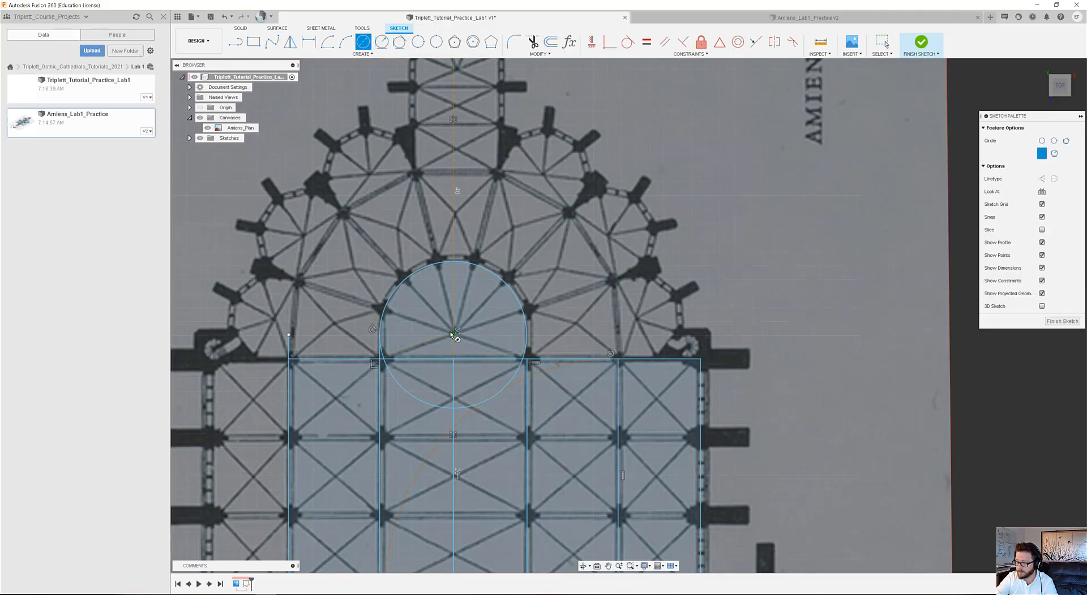
pyautogui.click(289, 335)
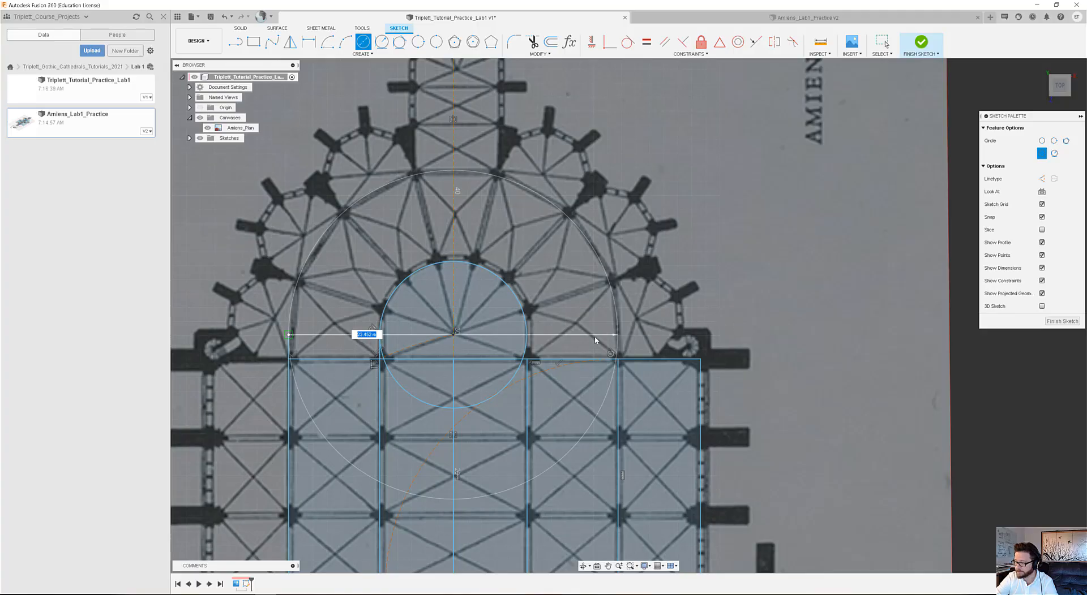
pyautogui.press('Return')
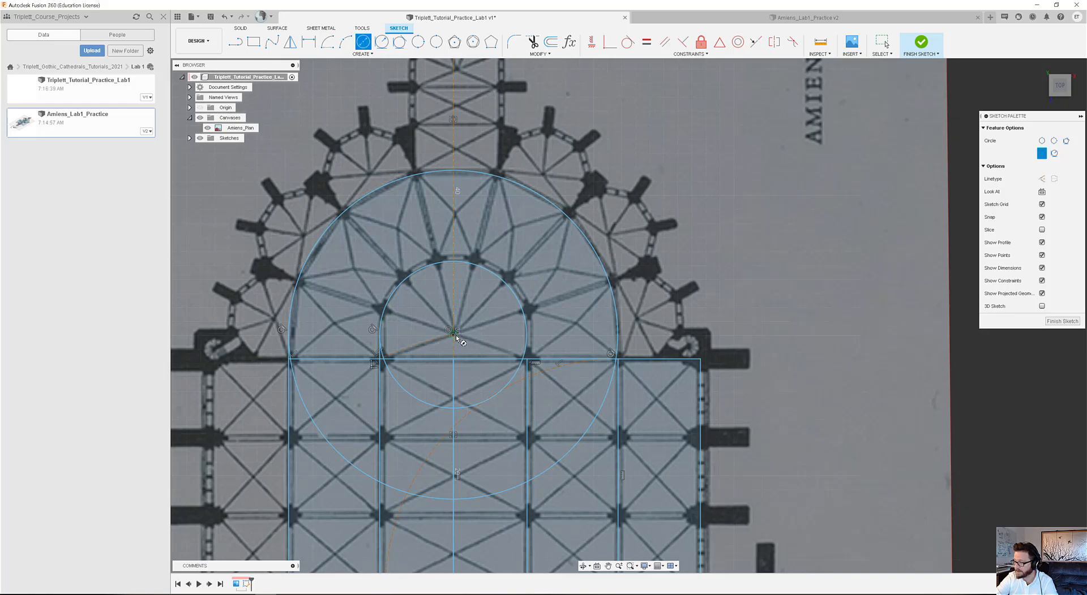
# Draw a vertical line about 1.7 m long upward from the choir outline's upper-right corner to the level of the apse centre.
pyautogui.click(236, 43)
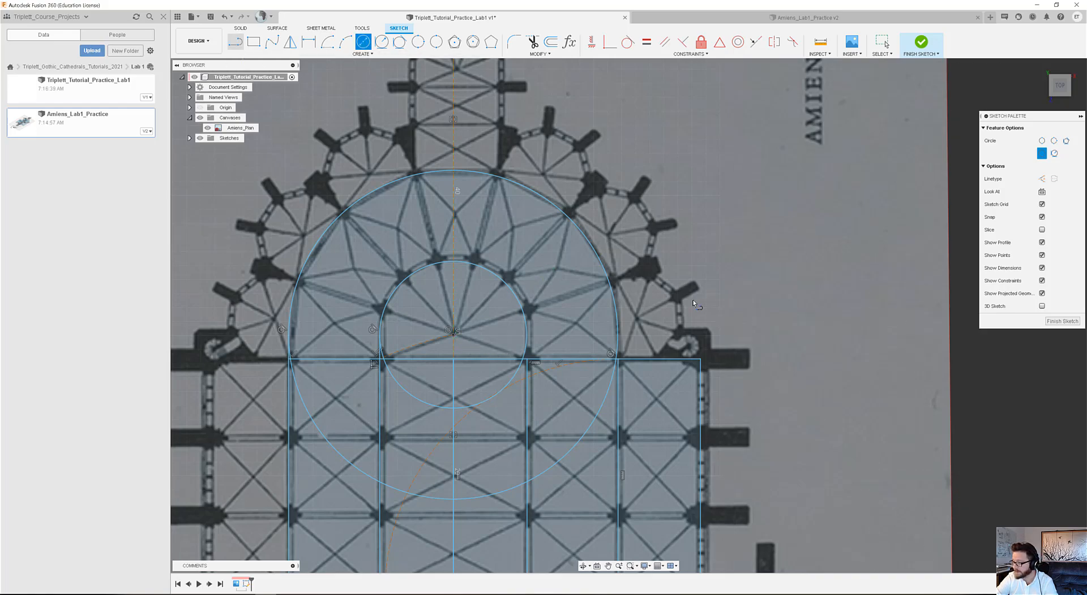
pyautogui.click(700, 359)
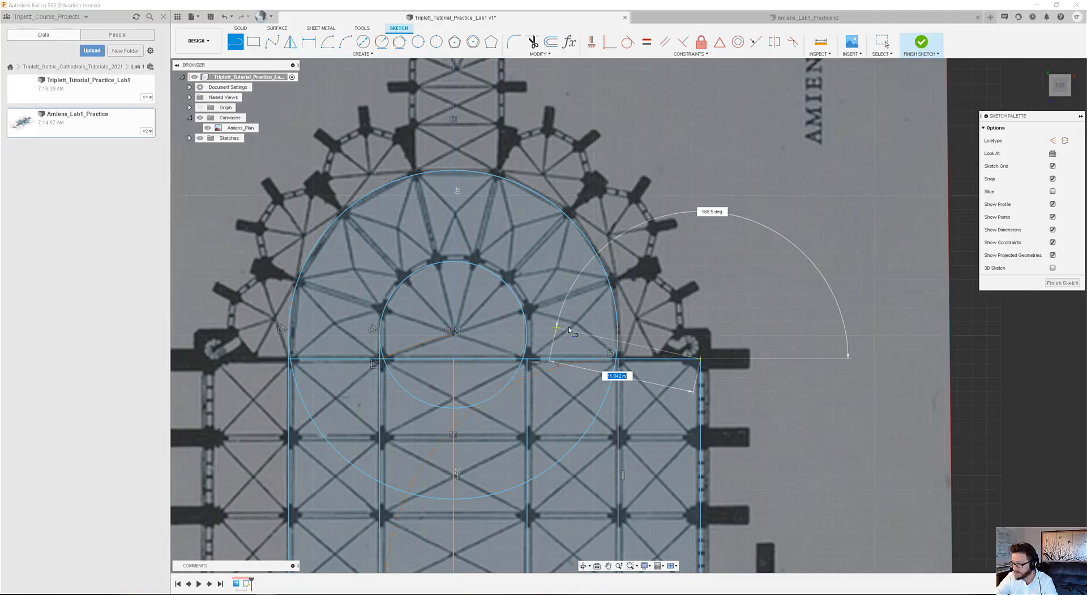
pyautogui.click(699, 336)
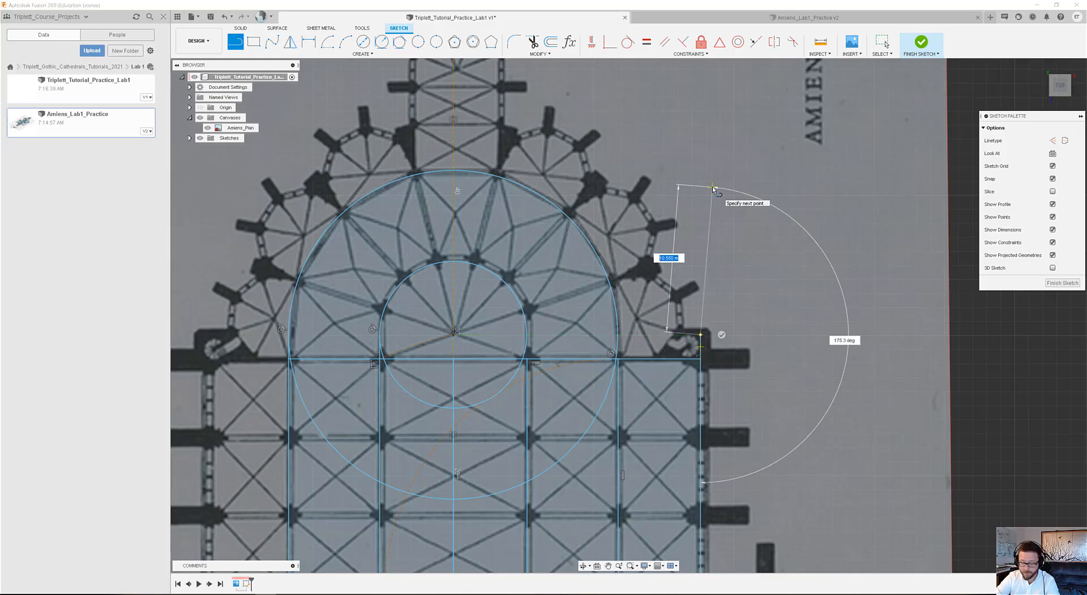
pyautogui.press('Escape')
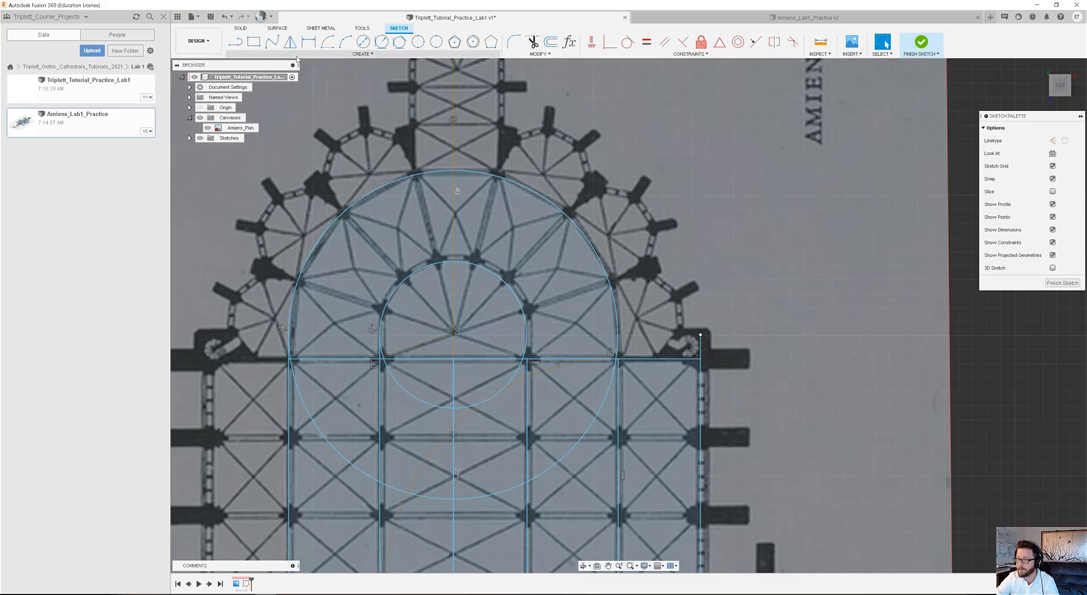
# Draw a concentric circle about 35.2 m in diameter from the apse centre through the upper end of the short line at the right corner.
pyautogui.click(364, 44)
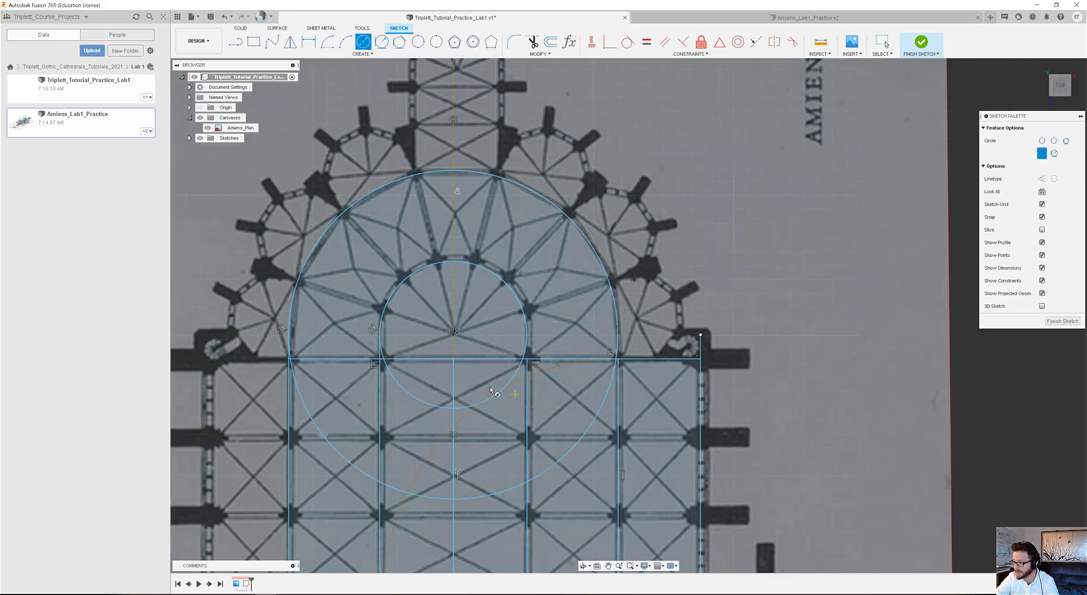
pyautogui.click(453, 333)
pyautogui.click(701, 335)
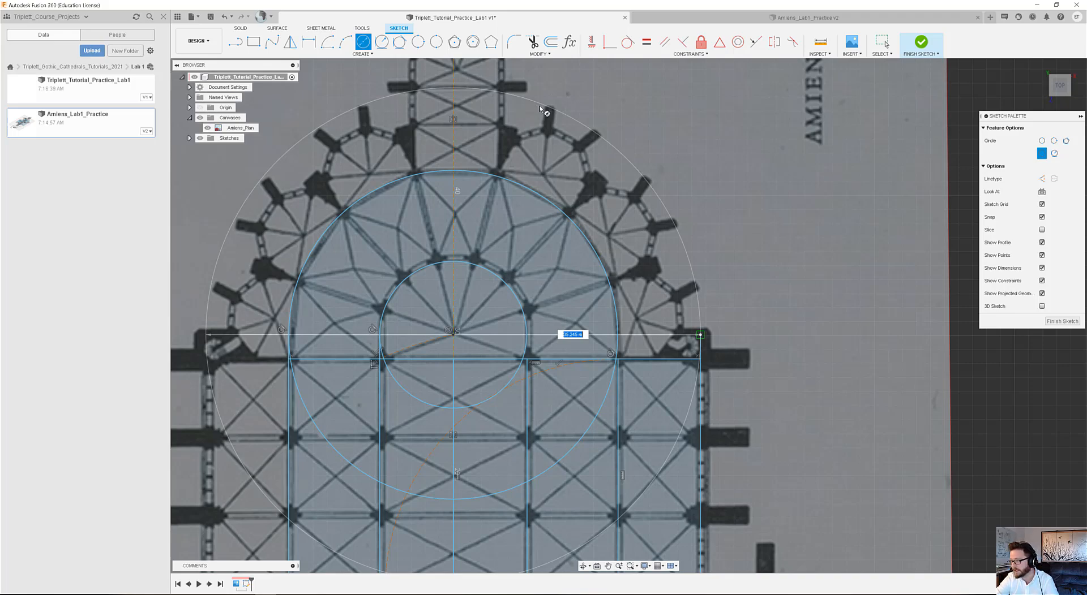
pyautogui.press('Return')
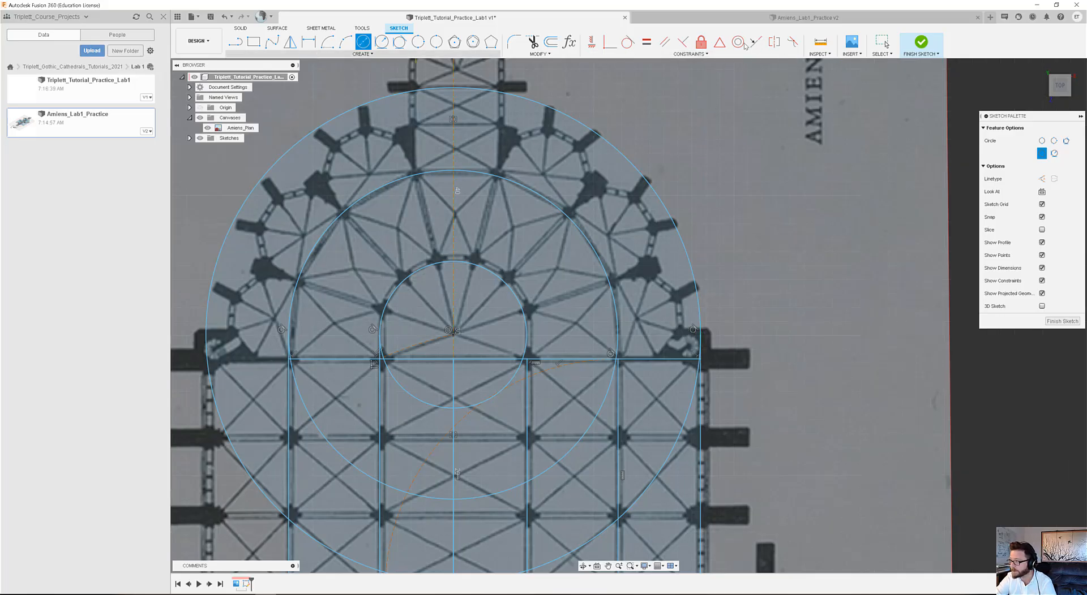
# Convert the outermost apse circle to construction geometry.
pyautogui.click(882, 41)
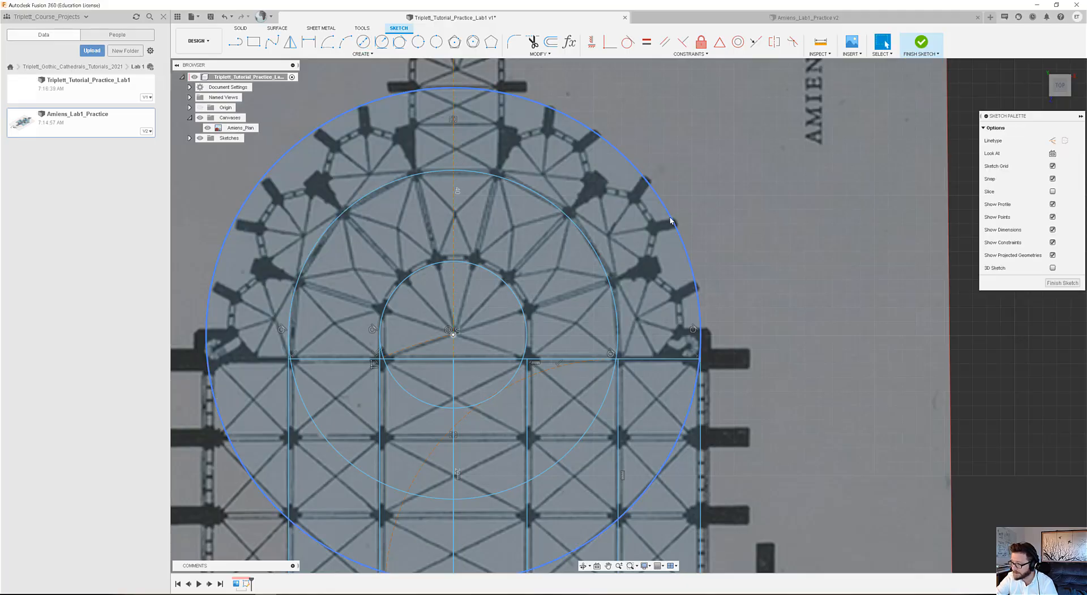
pyautogui.click(670, 220)
pyautogui.press('x')
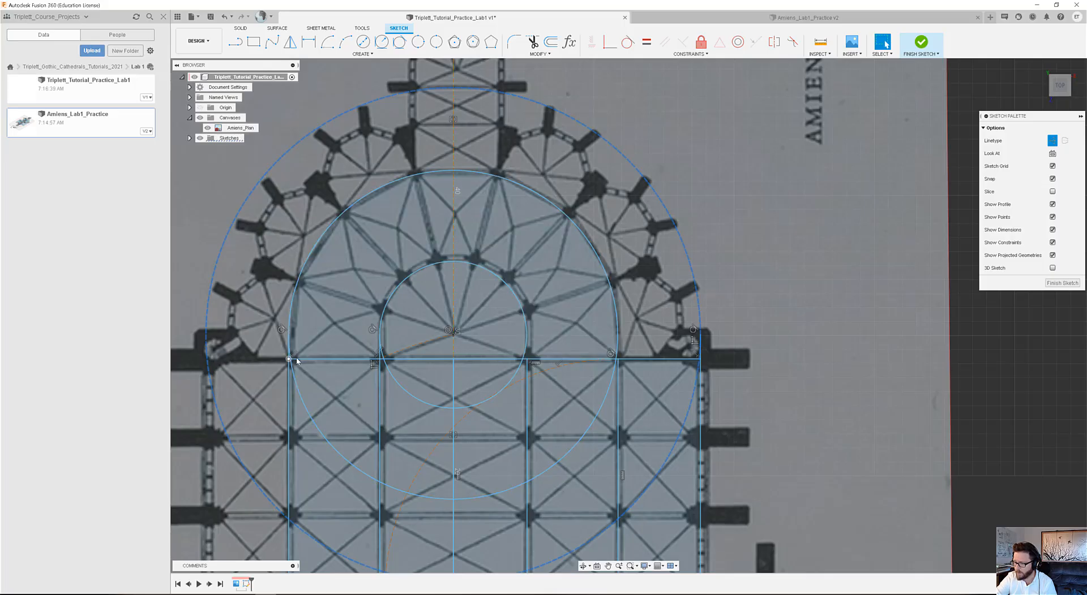
pyautogui.scroll(3, 292, 366)
pyautogui.scroll(-3, 449, 312)
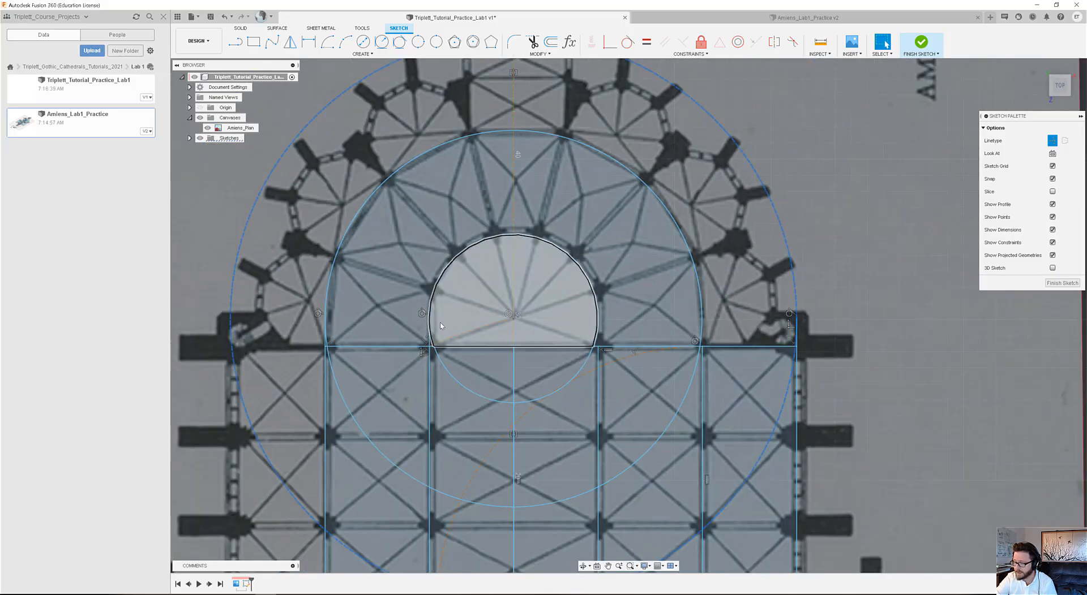
pyautogui.moveTo(446, 315); pyautogui.dragTo(412, 407, button='middle')
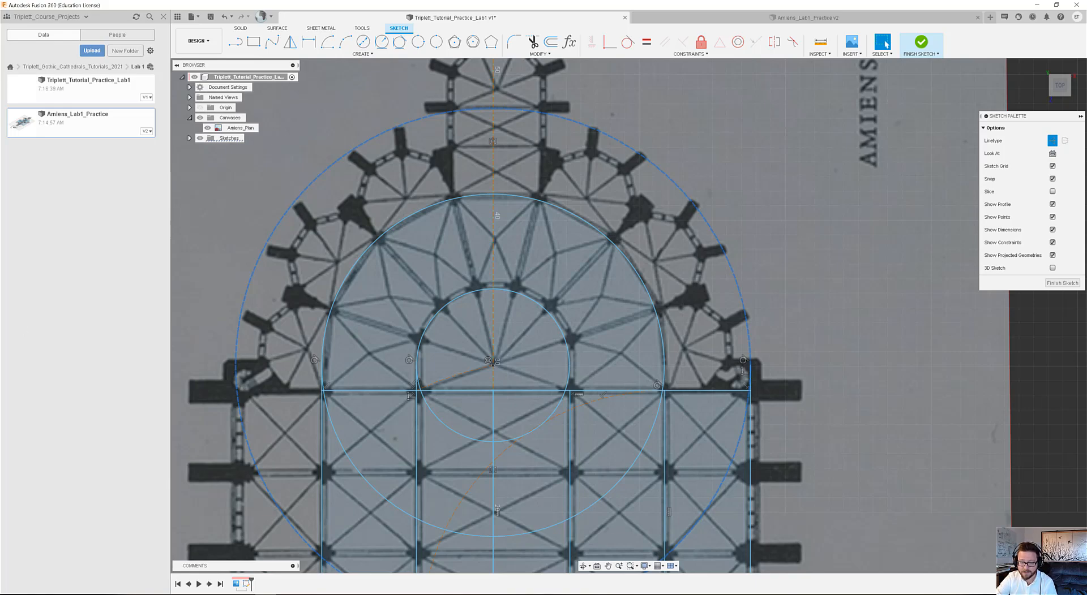
pyautogui.press('x')
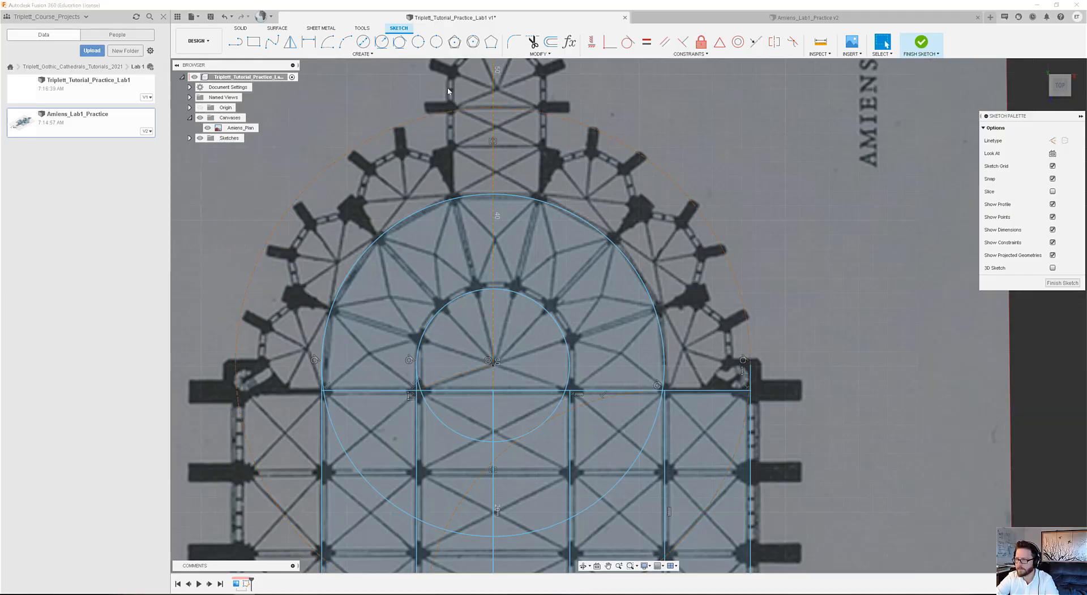
# Draw a horizontal line from the apse centre to the left side of the middle circle.
pyautogui.click(235, 42)
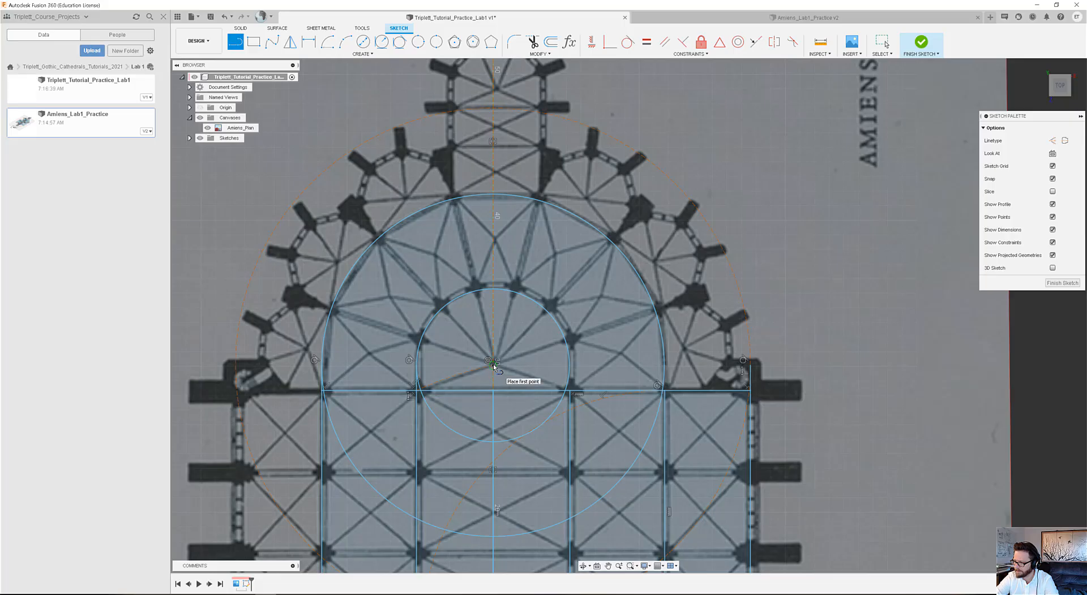
pyautogui.click(493, 365)
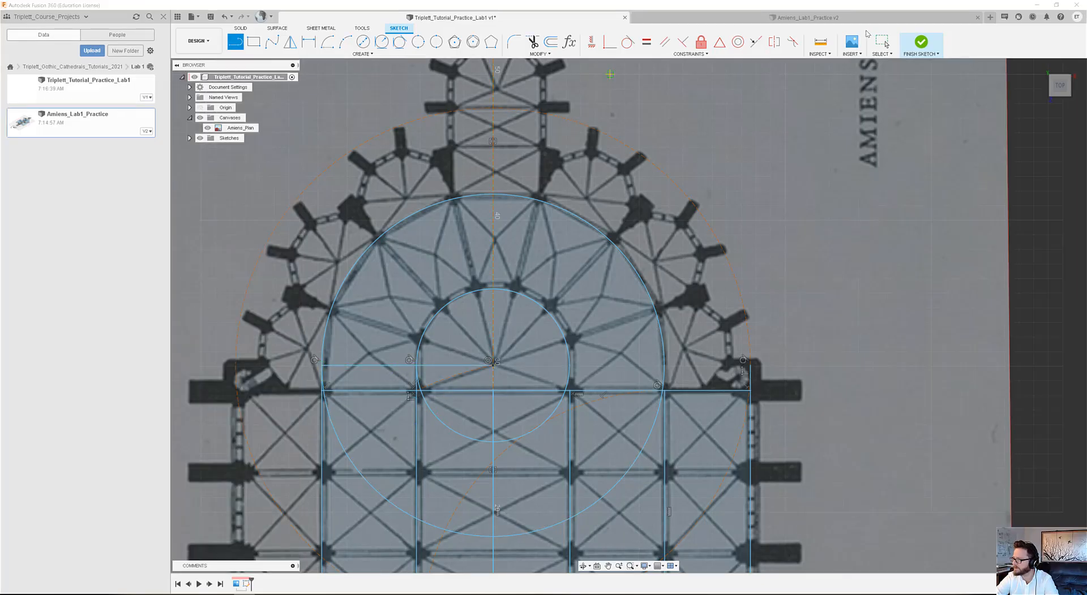
pyautogui.press('Escape')
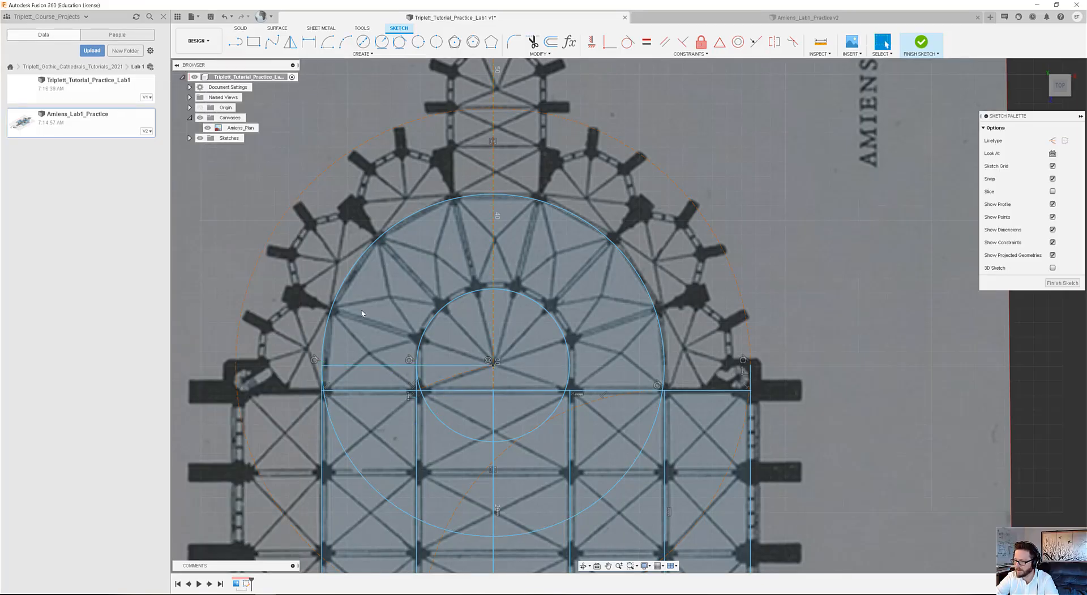
# Set up a full circular pattern of the horizontal radial line around the apse centre with a quantity of 24.
pyautogui.click(455, 367)
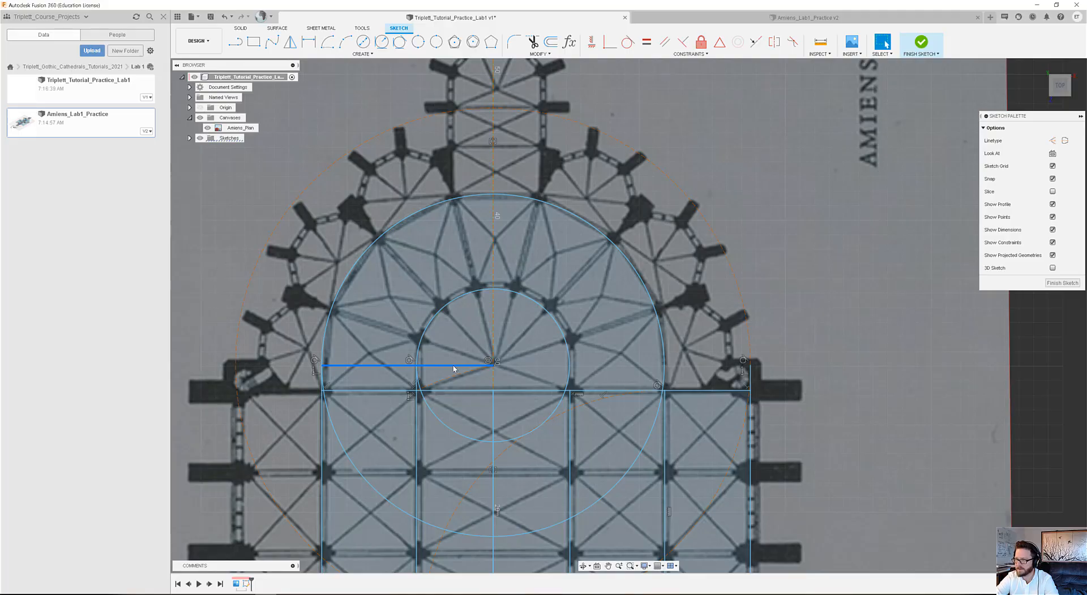
pyautogui.click(362, 54)
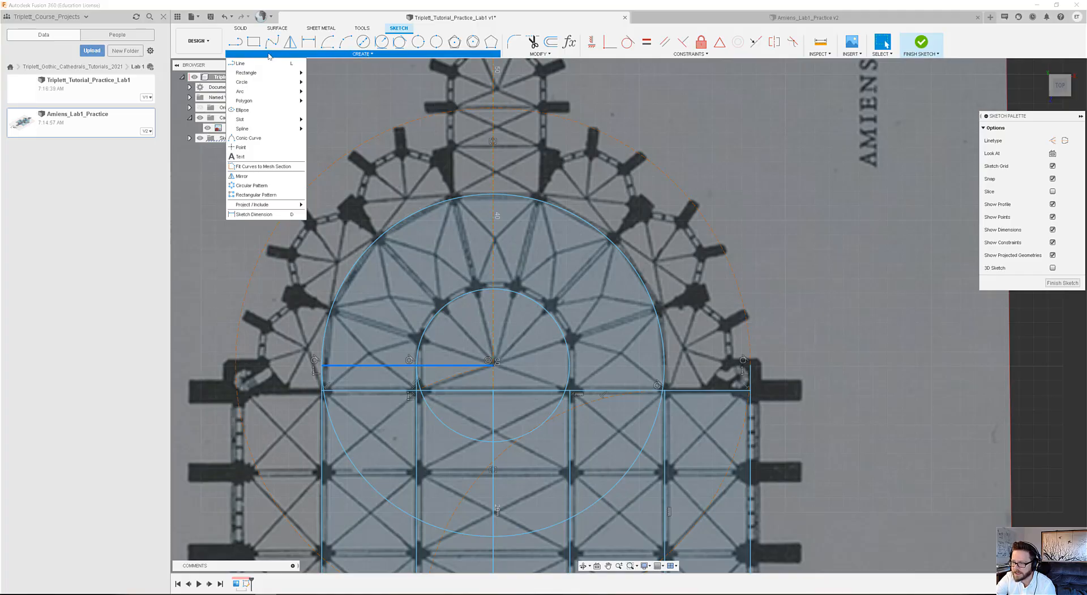
pyautogui.click(259, 187)
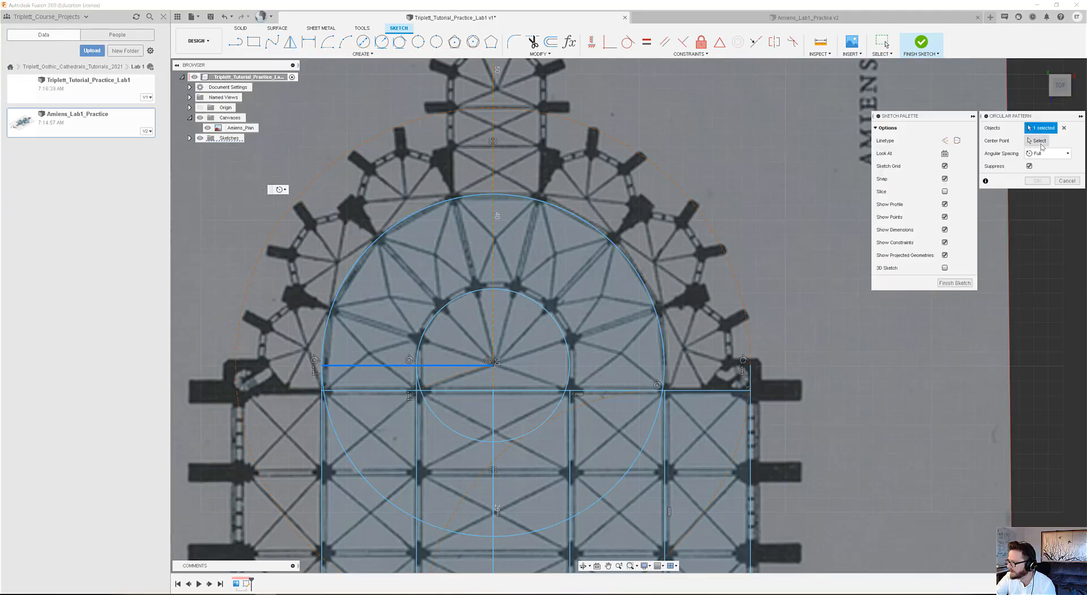
pyautogui.click(1041, 143)
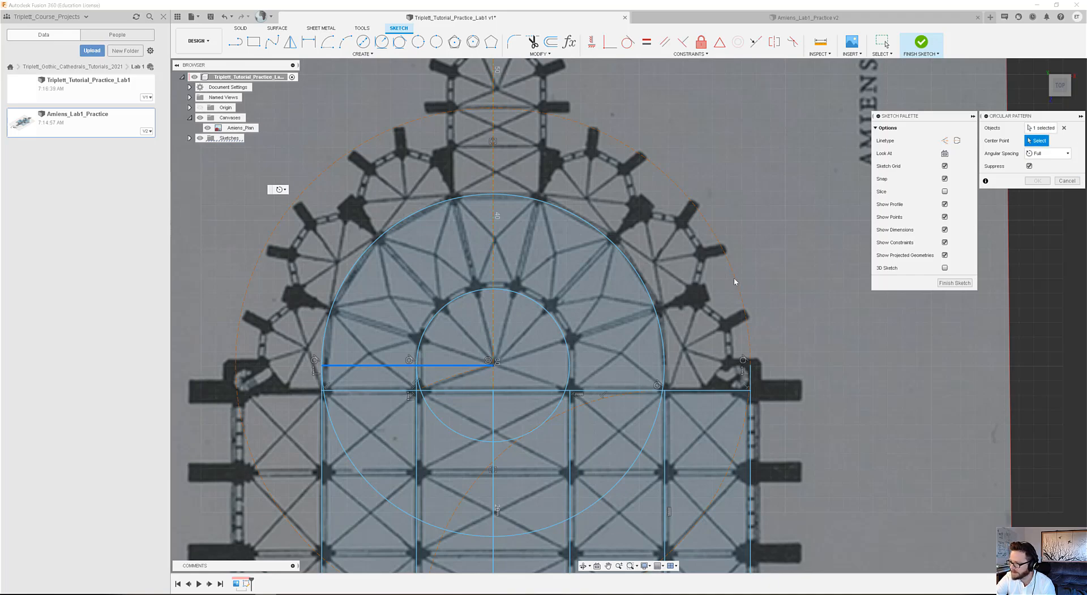
pyautogui.click(493, 366)
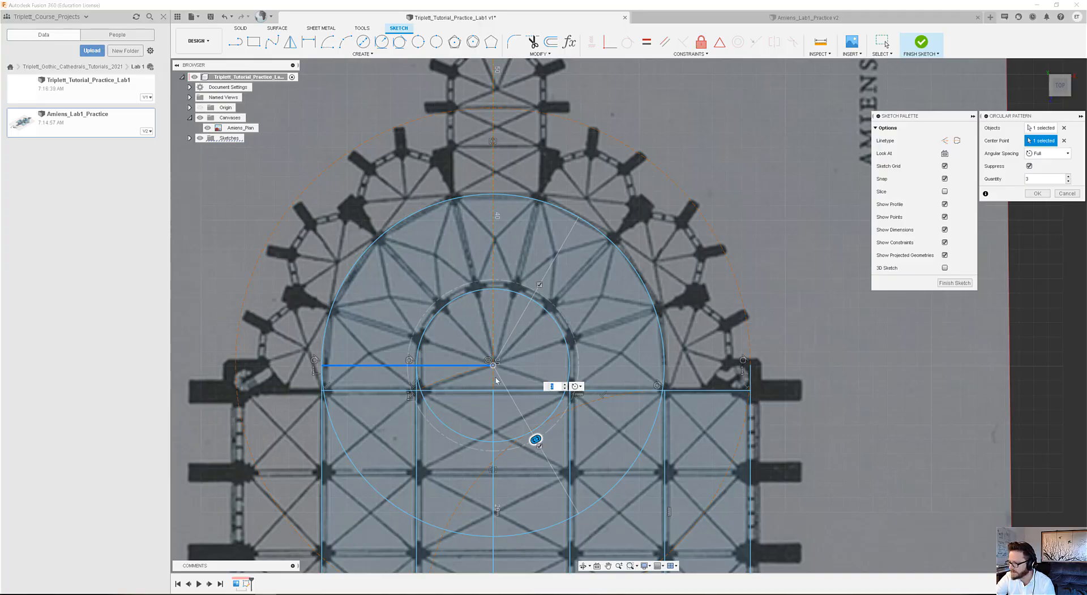
pyautogui.click(565, 385)
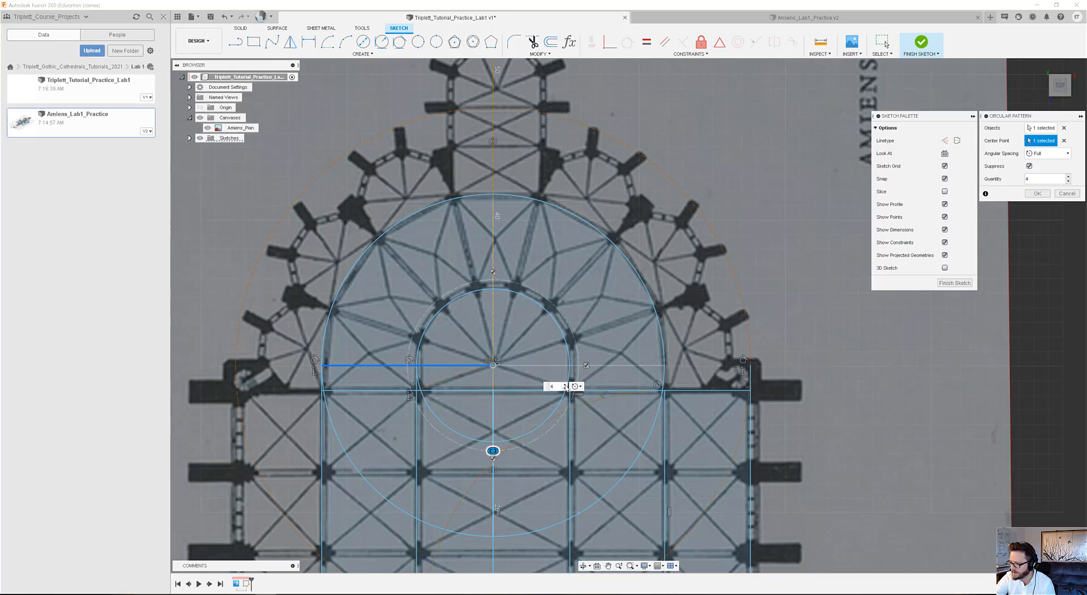
pyautogui.click(565, 385)
pyautogui.click(565, 385)
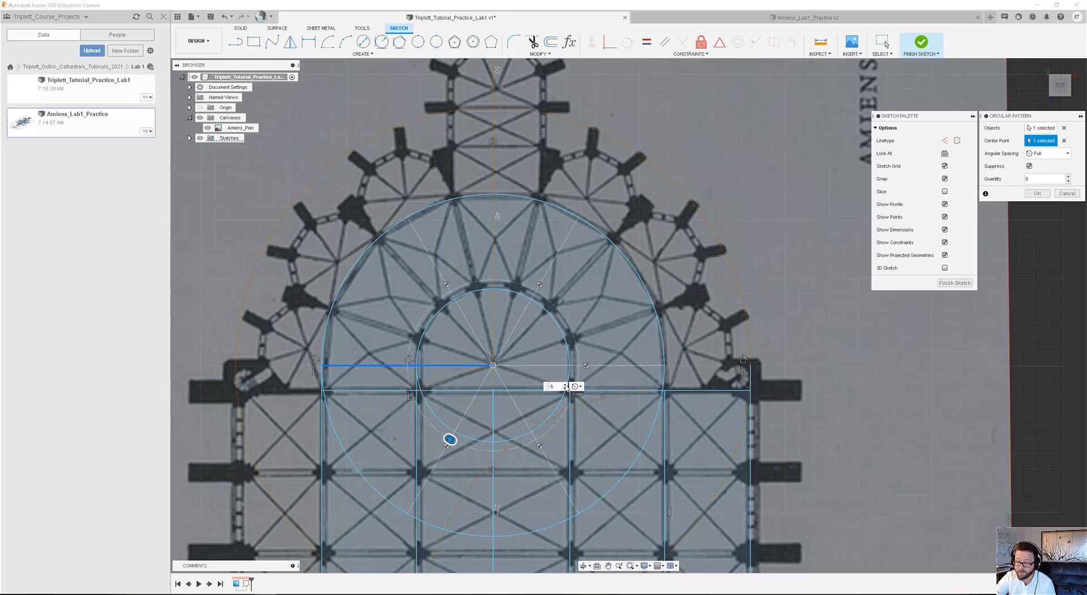
pyautogui.click(565, 385)
pyautogui.click(565, 385)
pyautogui.click(565, 385)
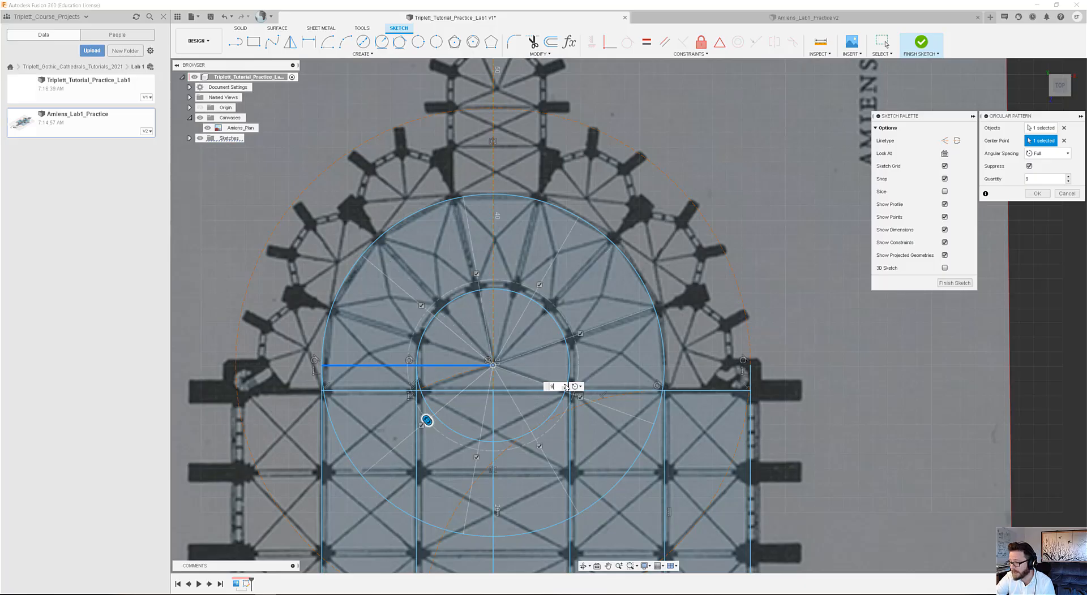
pyautogui.click(565, 385)
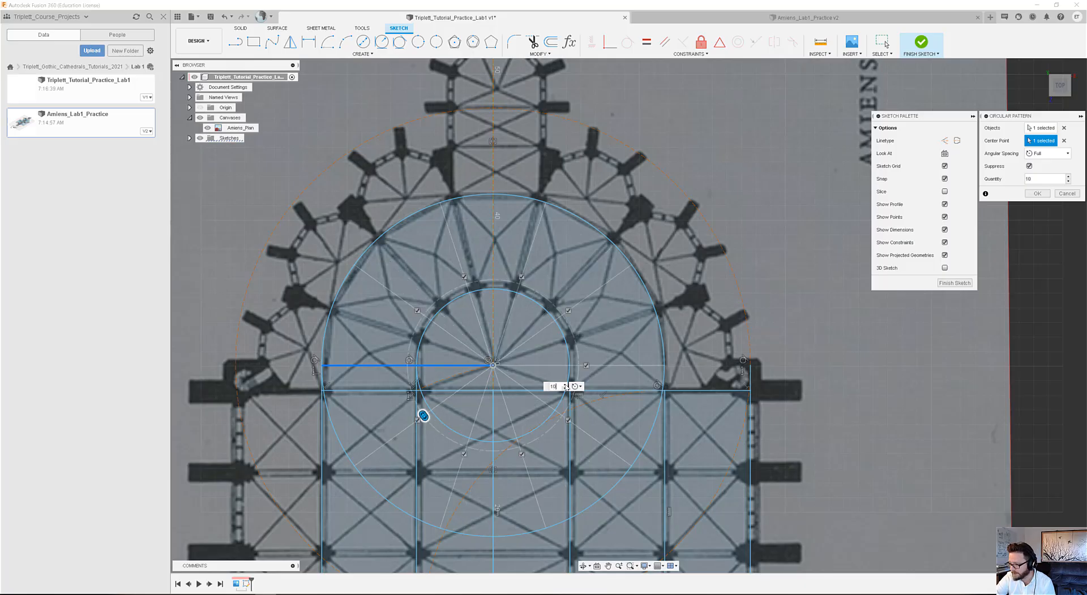
pyautogui.click(565, 385)
pyautogui.click(565, 385)
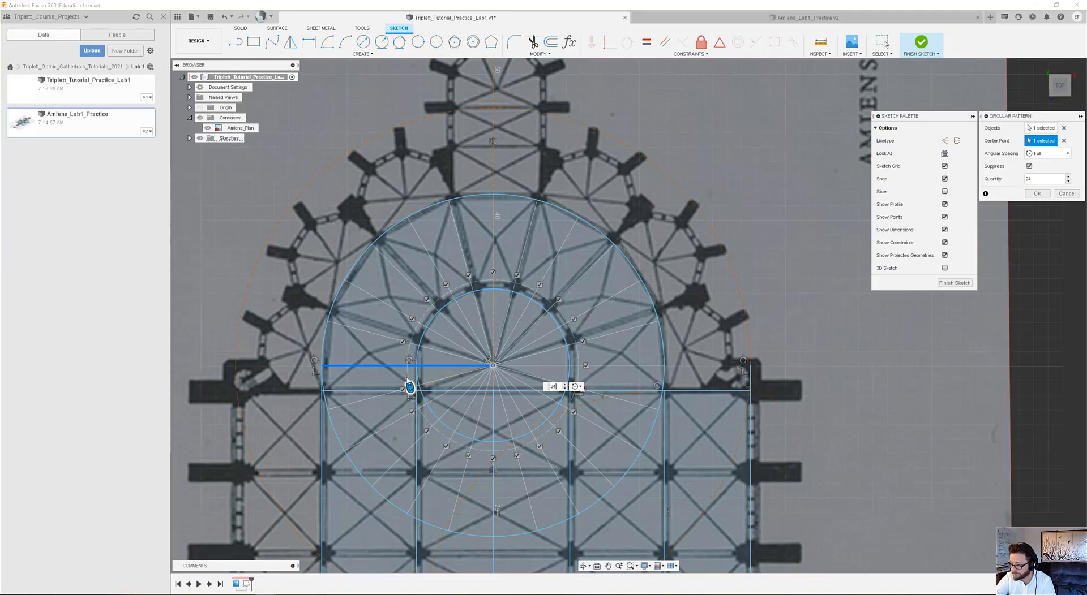
# Suppress every second pattern instance across the upper half of the apse, including the vertical one and the horizontal one on the right.
pyautogui.click(412, 319)
pyautogui.click(446, 285)
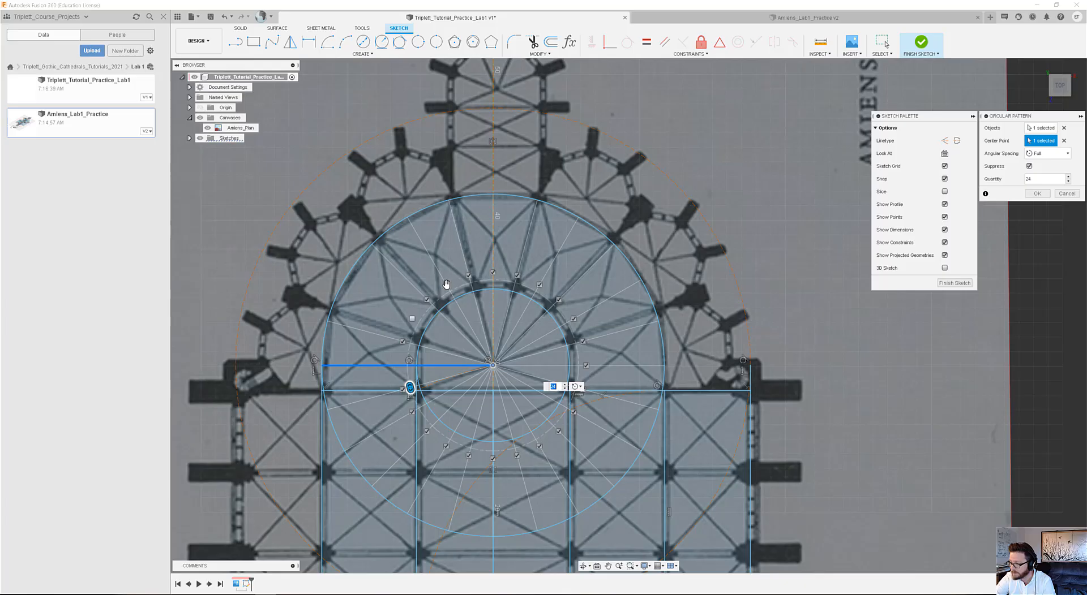
pyautogui.click(493, 273)
pyautogui.click(539, 285)
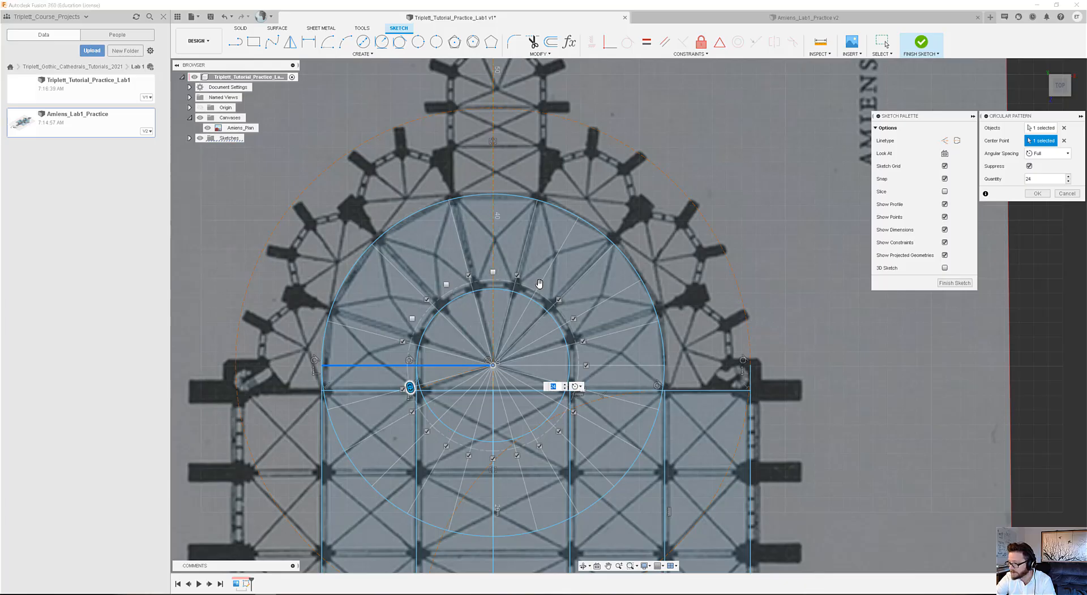
pyautogui.click(573, 319)
pyautogui.click(586, 365)
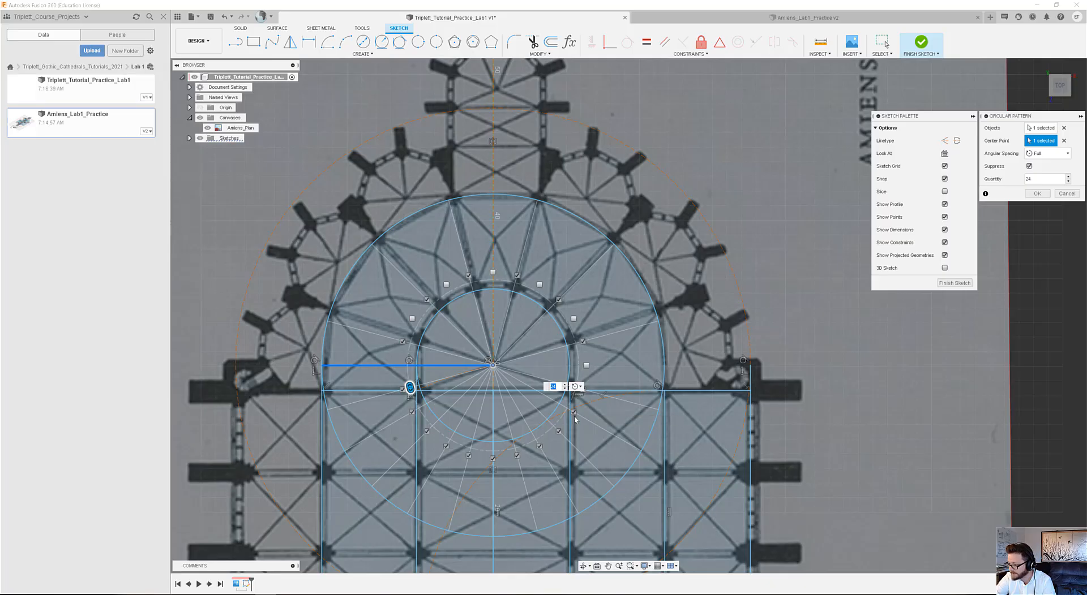
# Suppress the nine lowest pattern instances that fan out over the choir grid and complete the circular pattern.
pyautogui.click(574, 411)
pyautogui.click(559, 432)
pyautogui.click(540, 446)
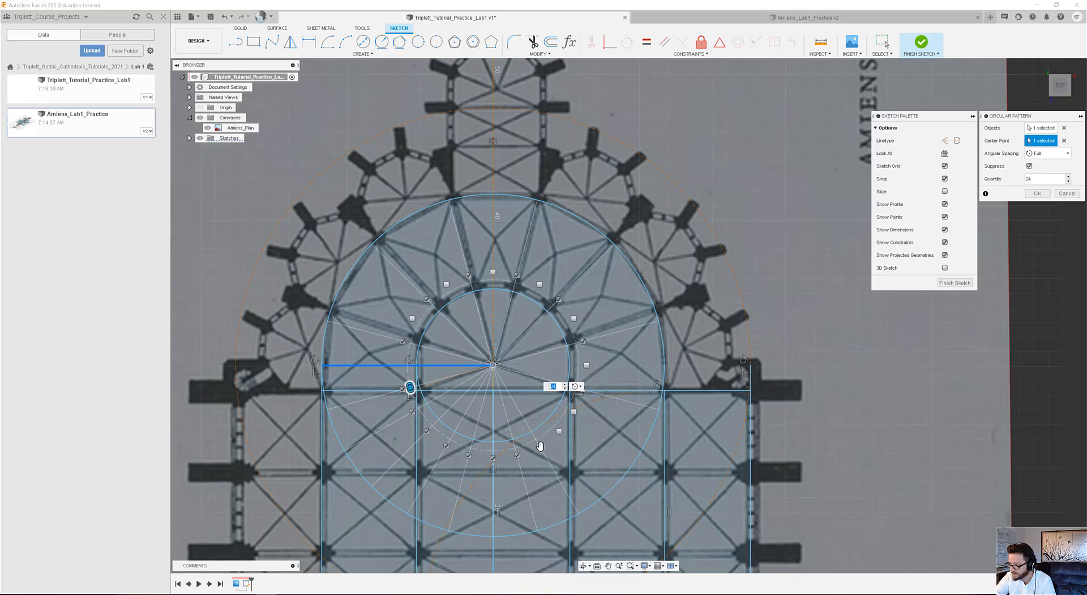
pyautogui.click(517, 455)
pyautogui.click(492, 458)
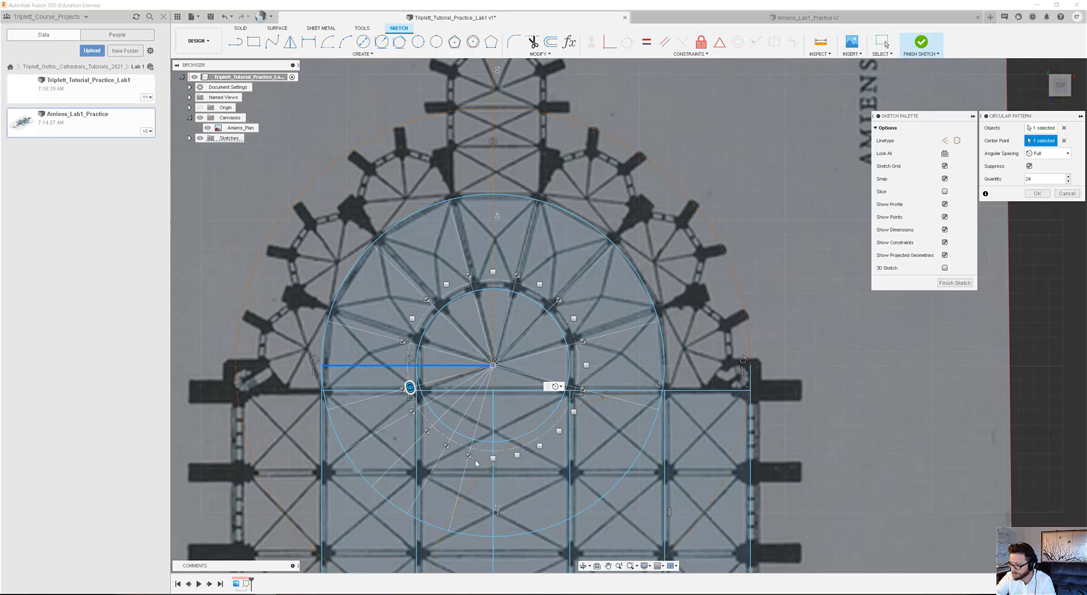
pyautogui.click(468, 455)
pyautogui.click(446, 446)
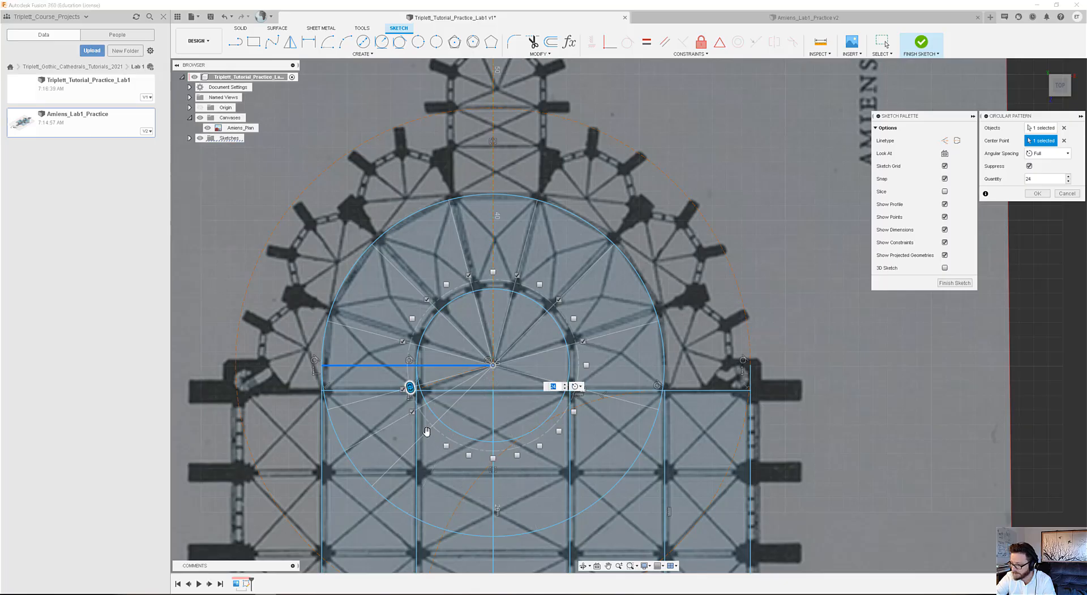
pyautogui.click(427, 431)
pyautogui.click(413, 411)
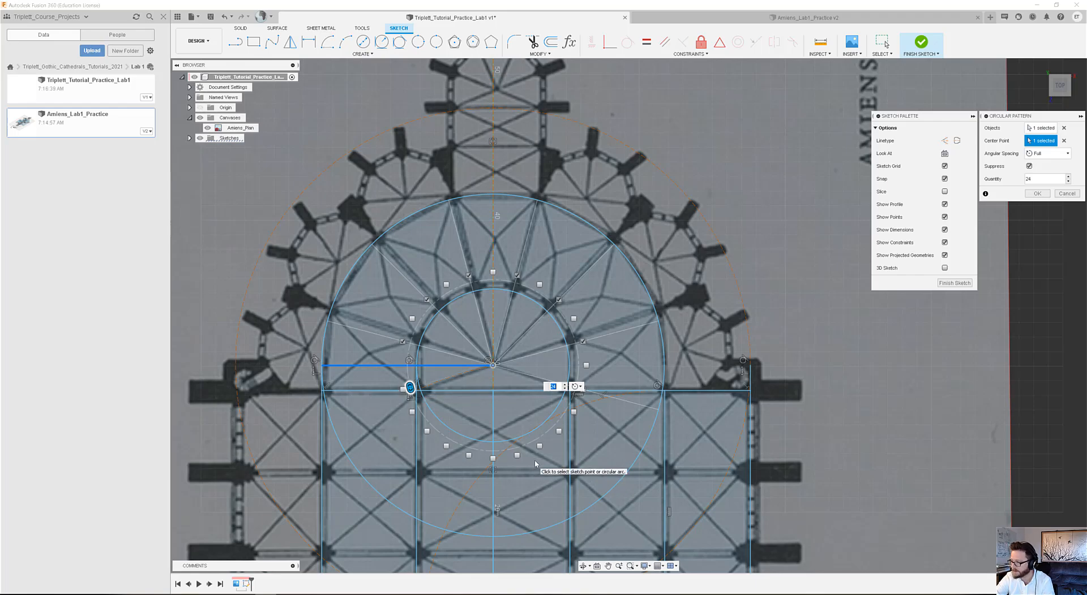
pyautogui.press('Return')
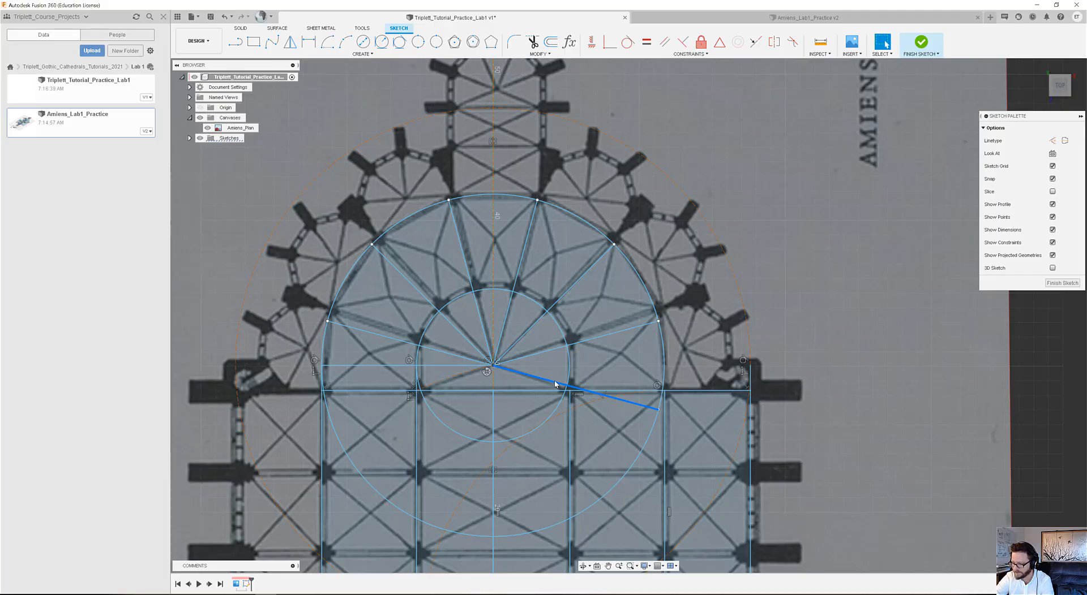
# Delete the leftover radial line sloping down to the right and convert the original horizontal radial line to construction geometry.
pyautogui.press('Delete')
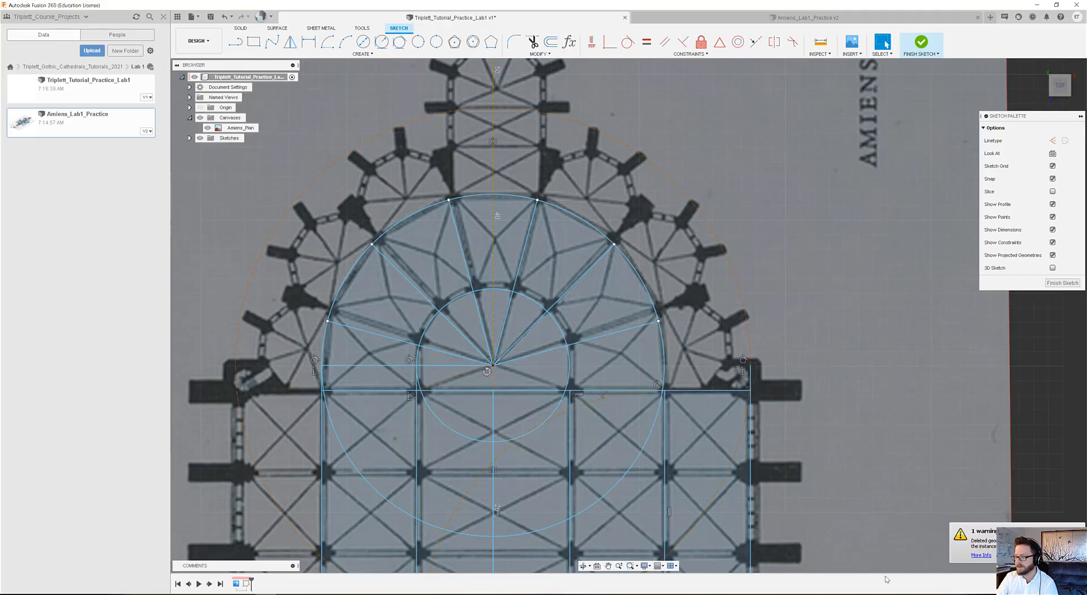
pyautogui.click(377, 367)
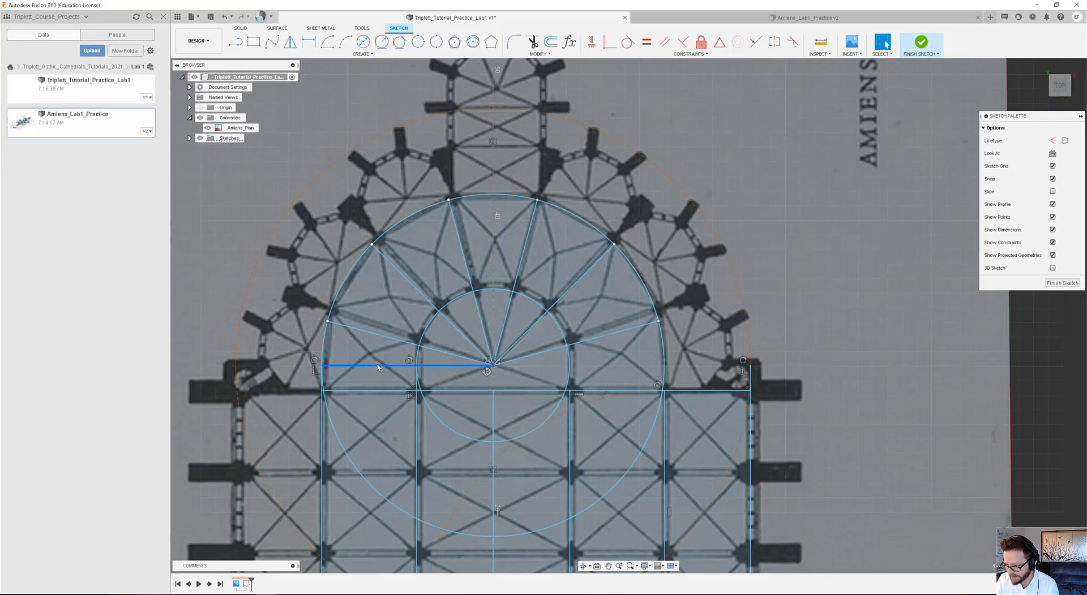
pyautogui.press('x')
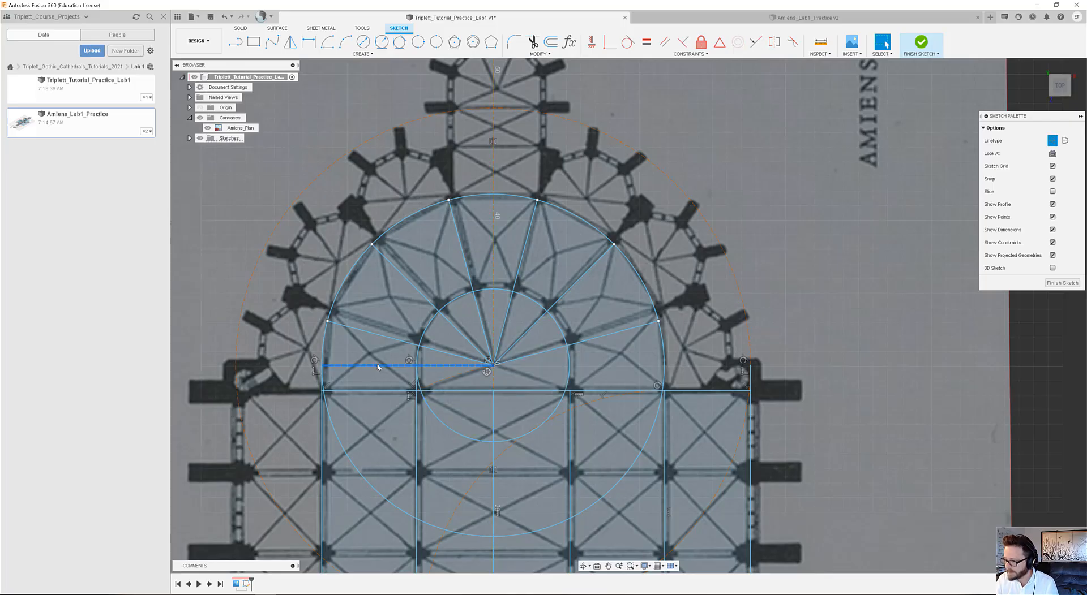
# Examine how the apse's concentric circles relate to the radial lines and the choir bays of the plan.
pyautogui.click(619, 349)
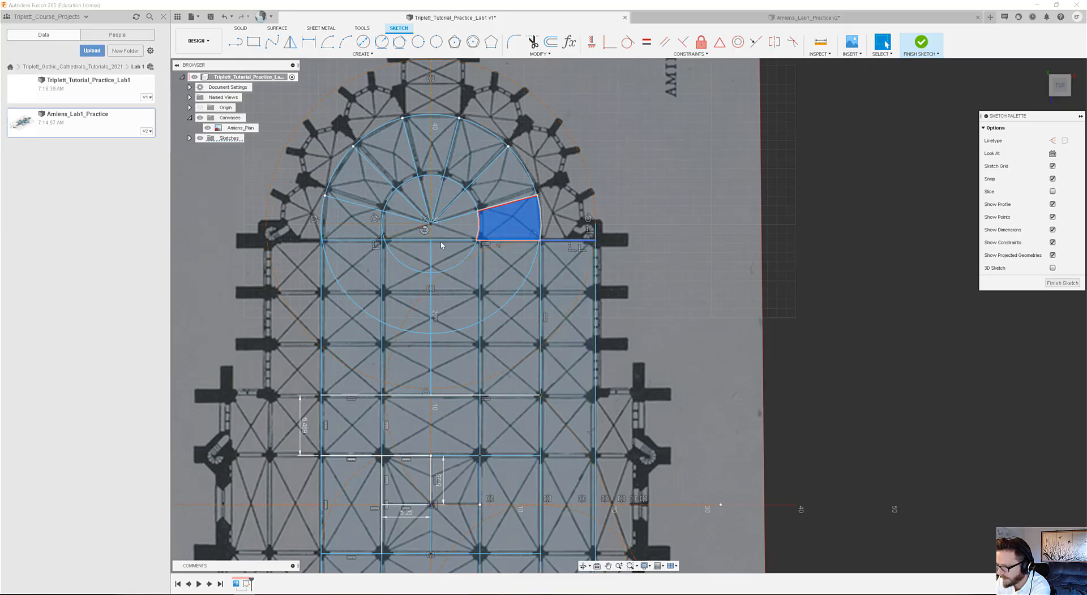
pyautogui.click(400, 236)
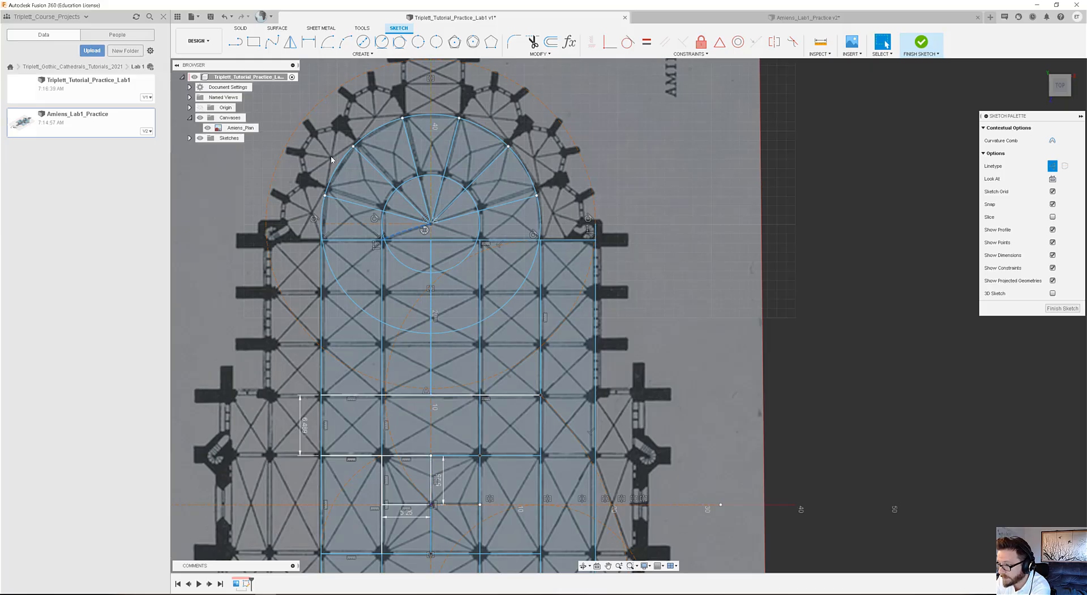
pyautogui.click(379, 131)
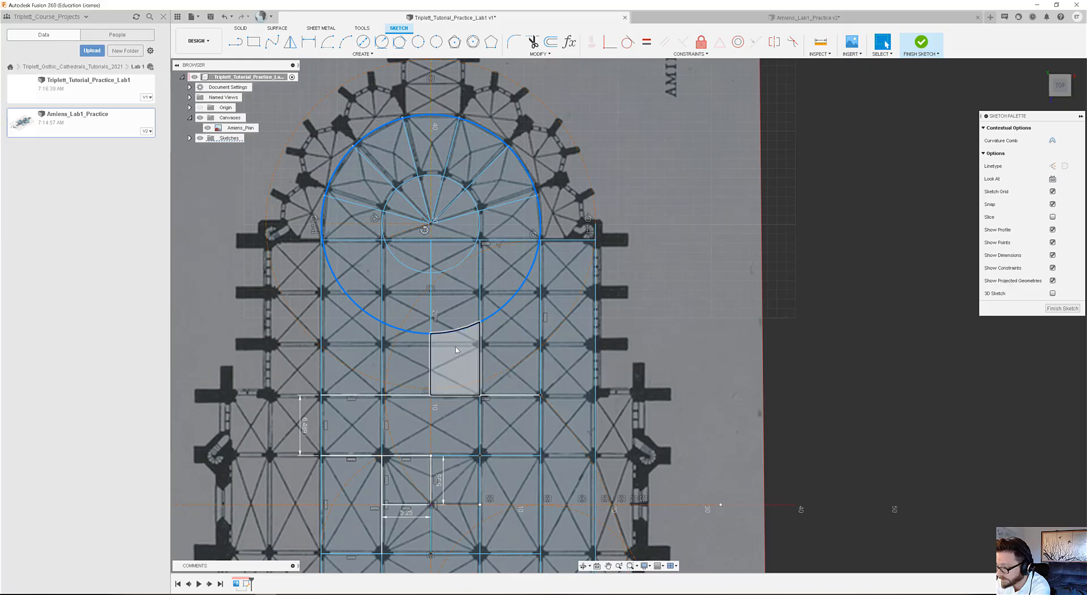
pyautogui.click(321, 346)
pyautogui.scroll(-2, 431, 355)
pyautogui.scroll(4, 452, 355)
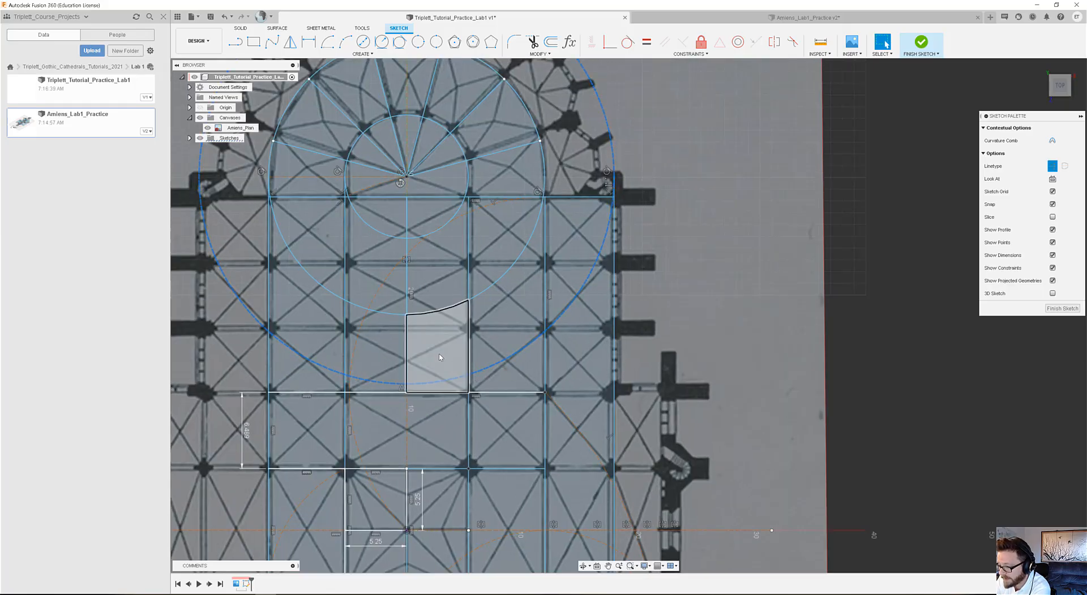
pyautogui.scroll(-3, 485, 366)
pyautogui.scroll(2, 476, 396)
pyautogui.scroll(-1, 469, 434)
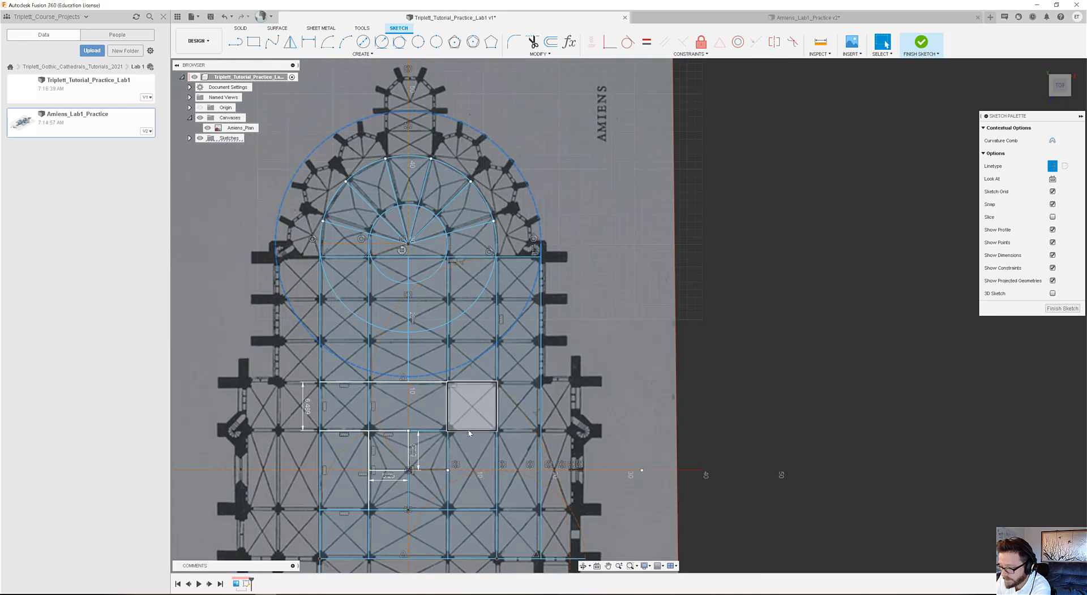
pyautogui.scroll(-1, 473, 406)
pyautogui.scroll(2, 474, 406)
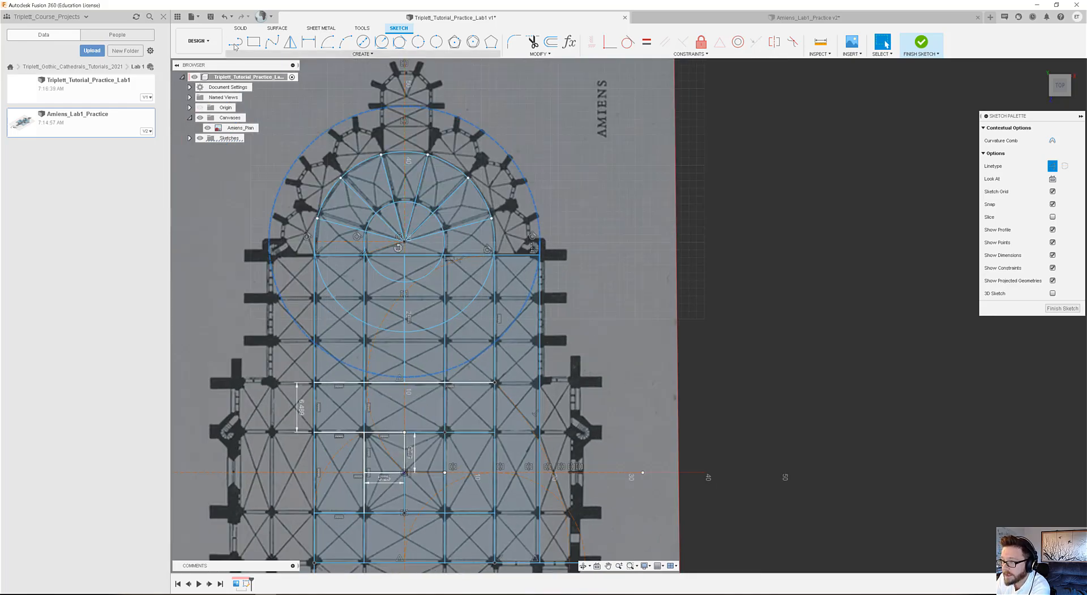
# Draw a 90° centre point arc centred on the right nave line at the choir's lower edge, from the choir's upper edge to the outer right wall.
pyautogui.click(327, 41)
pyautogui.moveTo(438, 390); pyautogui.dragTo(424, 340, button='middle')
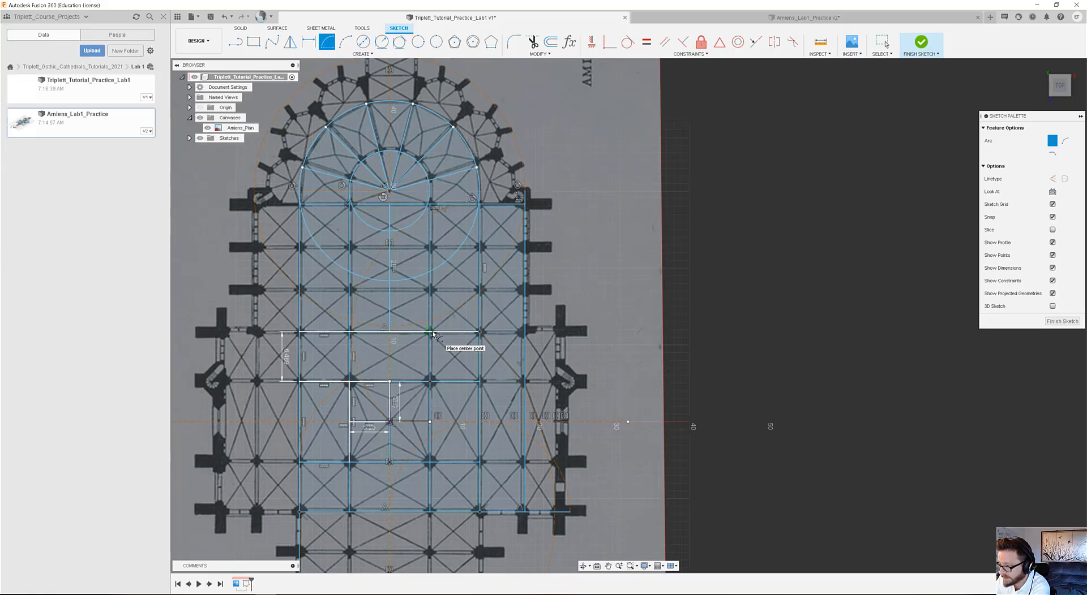
pyautogui.click(429, 332)
pyautogui.click(429, 205)
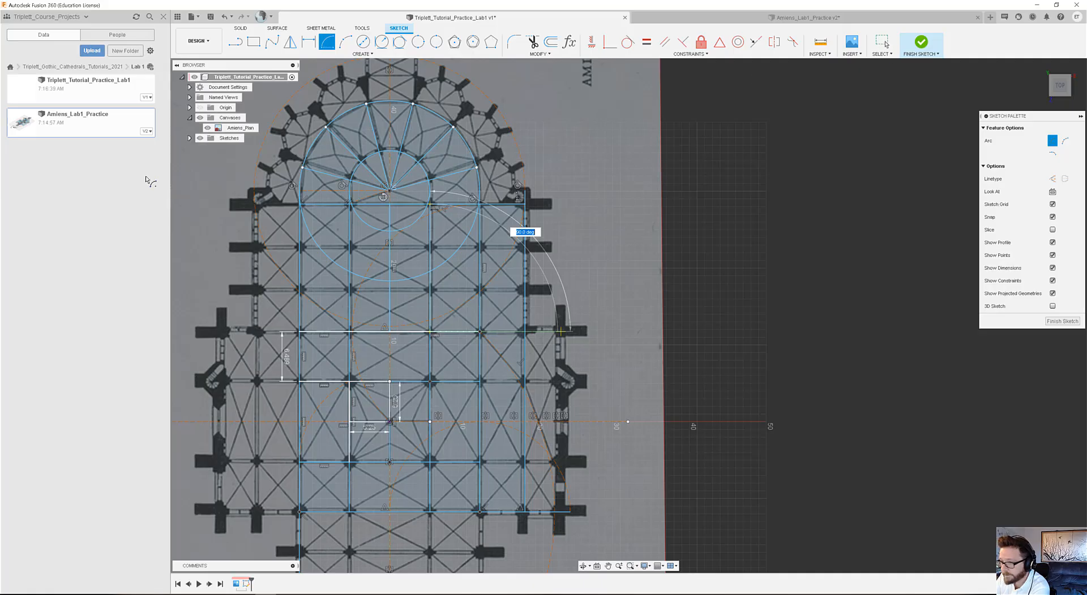
pyautogui.click(885, 44)
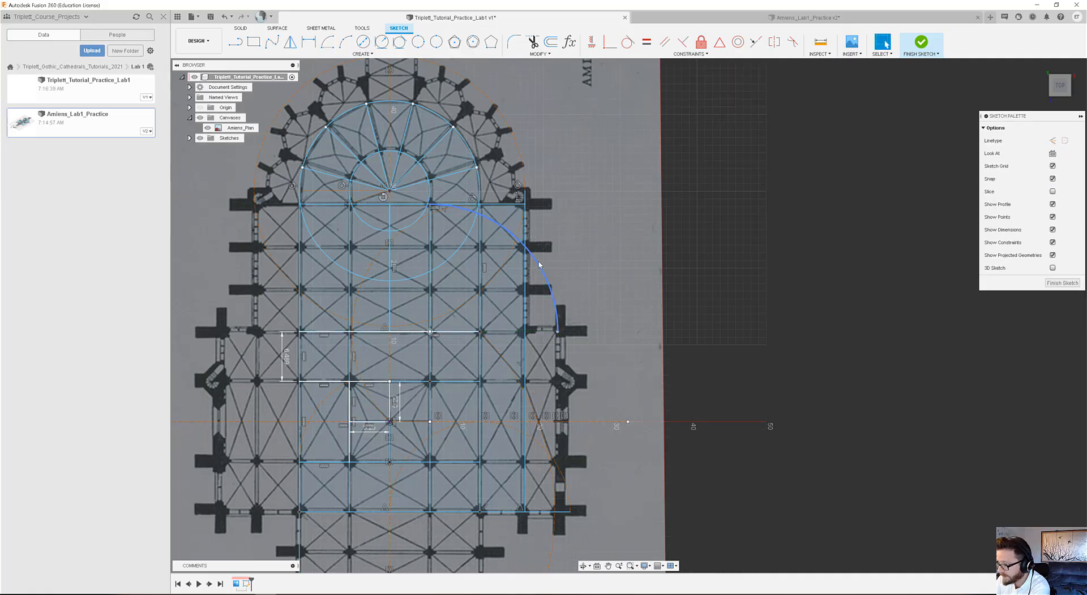
# Convert the new arc to construction geometry and inspect where it crosses the choir's outer right line.
pyautogui.click(540, 264)
pyautogui.press('Escape')
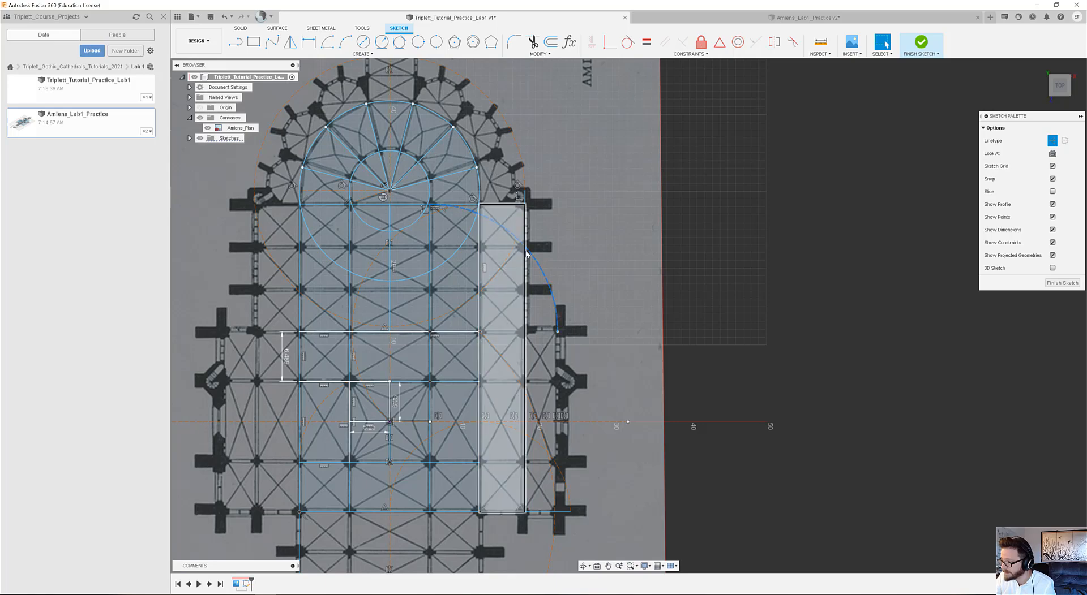
pyautogui.click(526, 252)
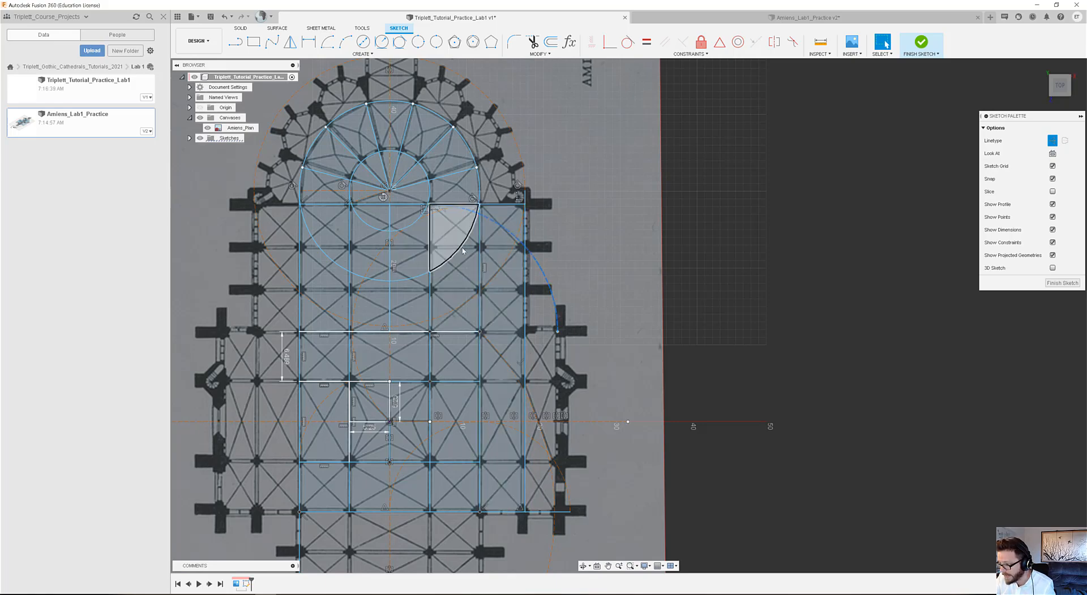
pyautogui.scroll(2, 526, 250)
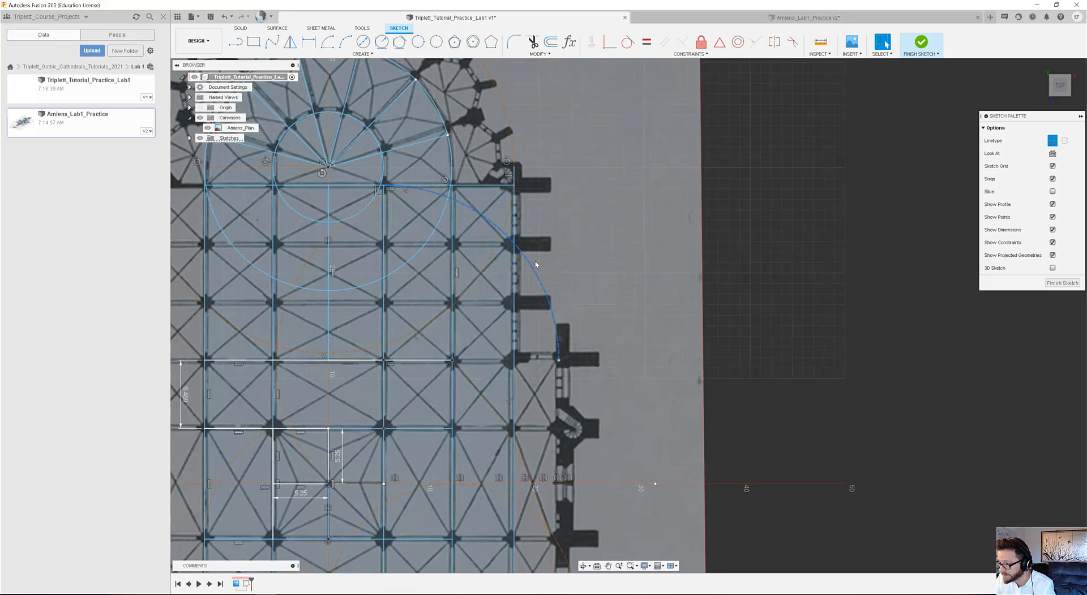
pyautogui.click(521, 252)
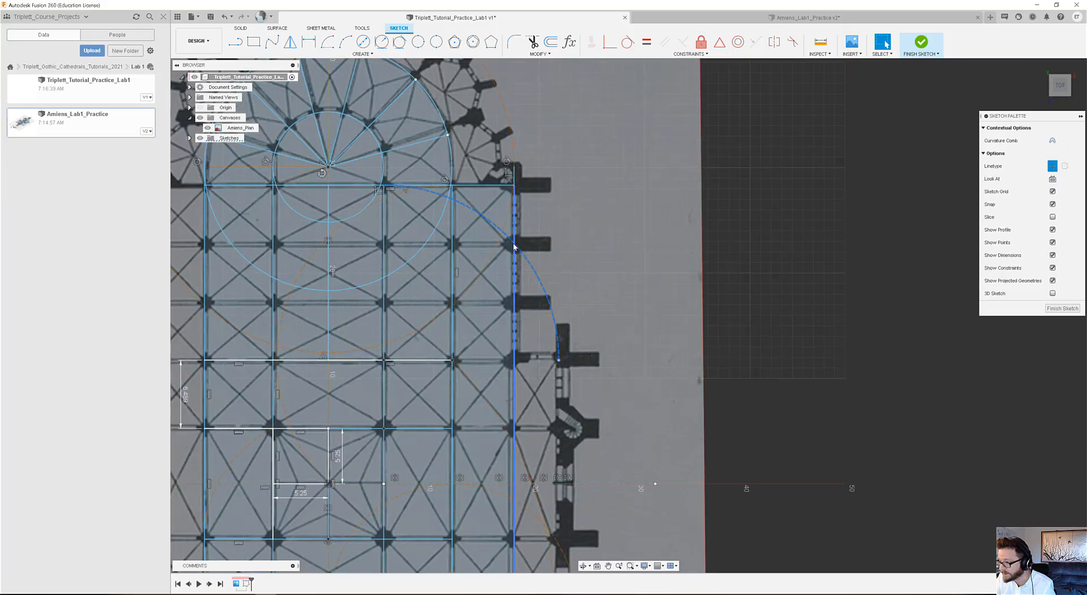
pyautogui.scroll(-2, 615, 263)
pyautogui.scroll(2, 586, 263)
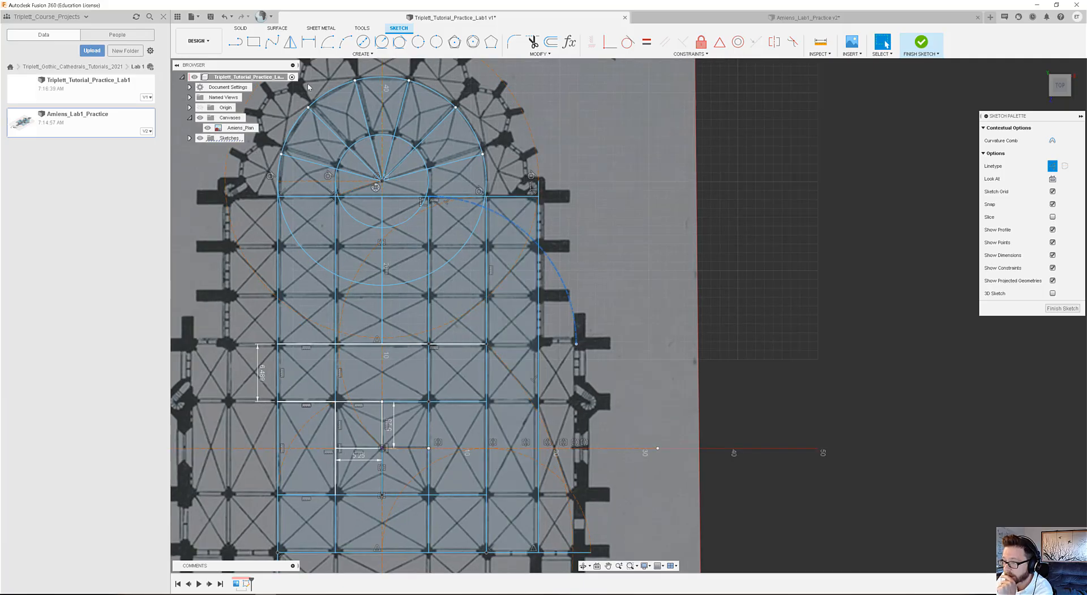
# Draw a horizontal line about 29.3 m long from the arc's crossing on the choir's outer right line to the choir's left aisle line.
pyautogui.press('l')
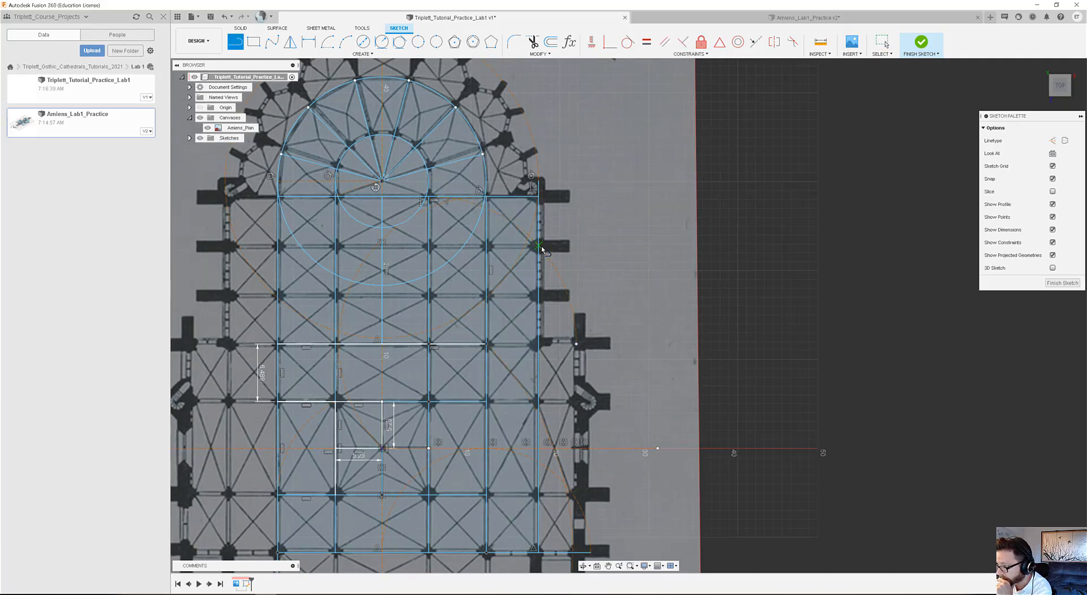
pyautogui.click(541, 246)
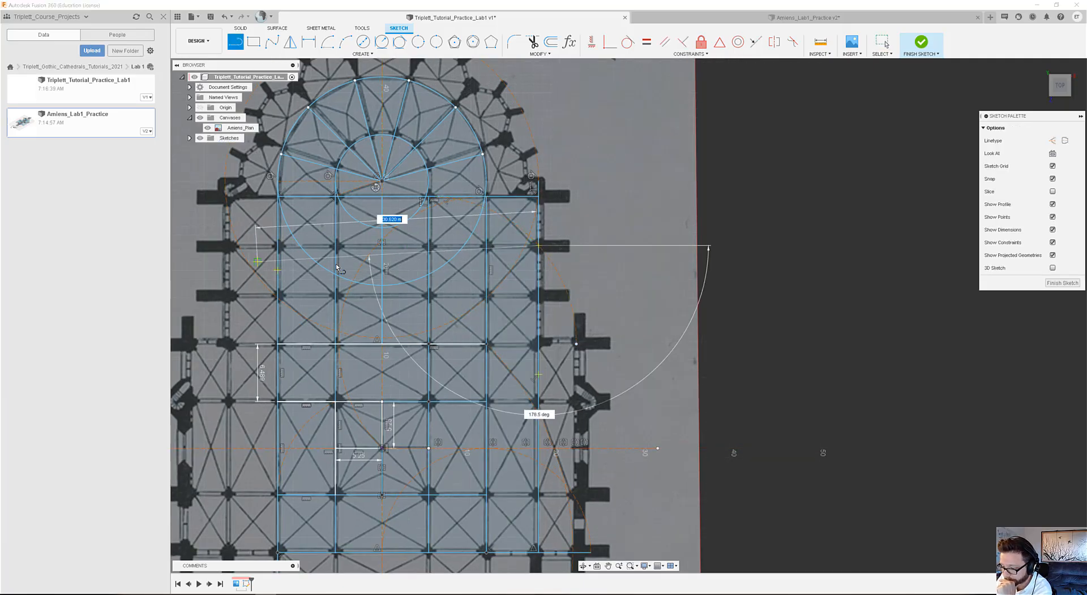
pyautogui.scroll(-3, 337, 267)
pyautogui.scroll(4, 334, 261)
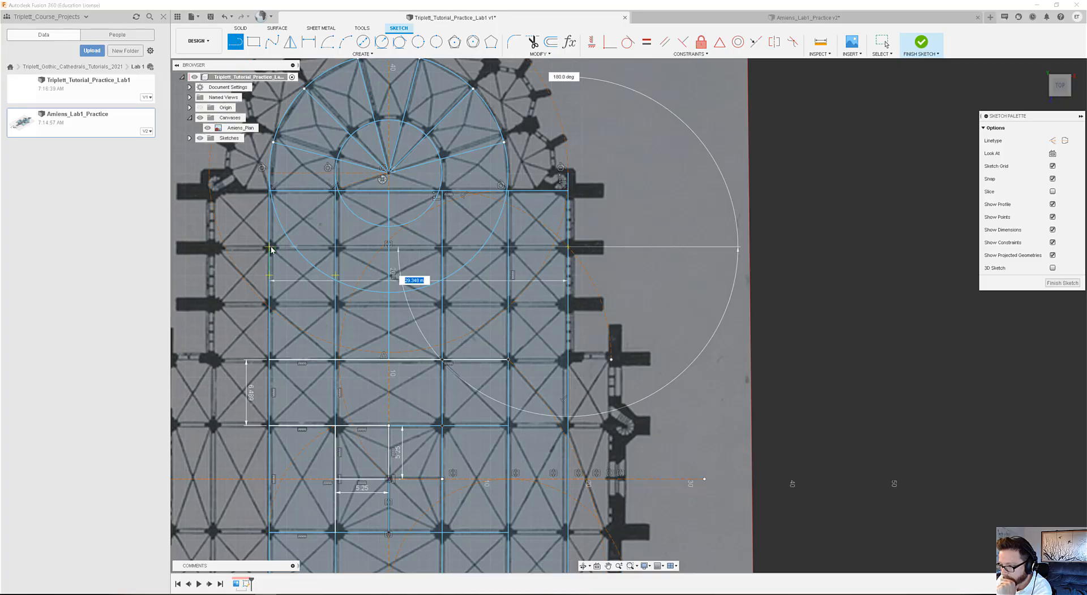
pyautogui.click(271, 248)
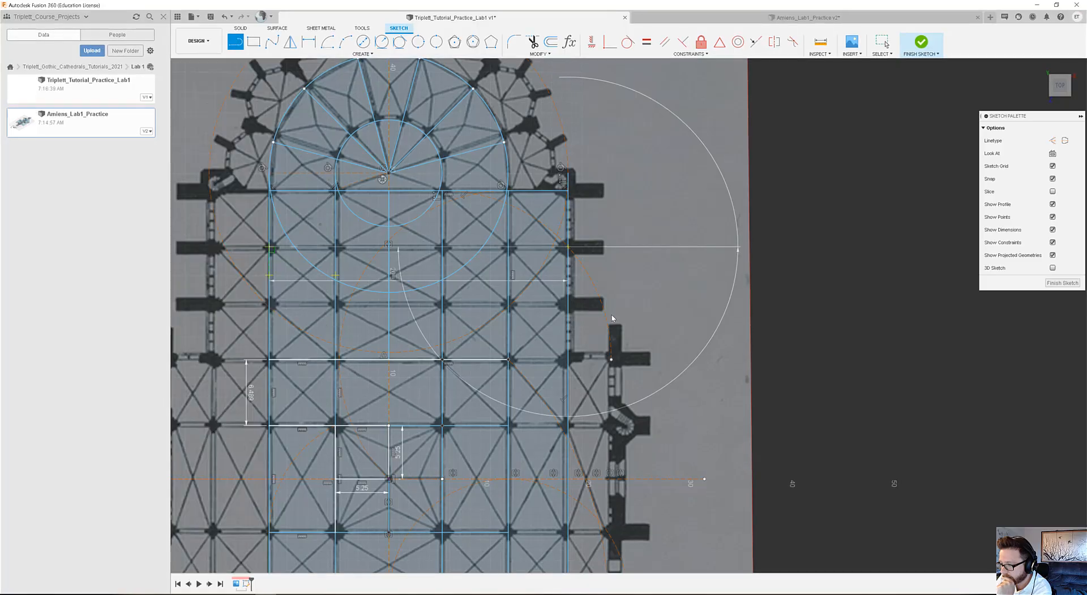
pyautogui.press('Escape')
pyautogui.moveTo(450, 280)
pyautogui.mouseDown(button='middle')
pyautogui.moveTo(484, 300)
pyautogui.moveTo(491, 267)
pyautogui.moveTo(480, 258)
pyautogui.moveTo(468, 273)
pyautogui.moveTo(469, 281)
pyautogui.moveTo(494, 231)
pyautogui.mouseUp(button='middle')
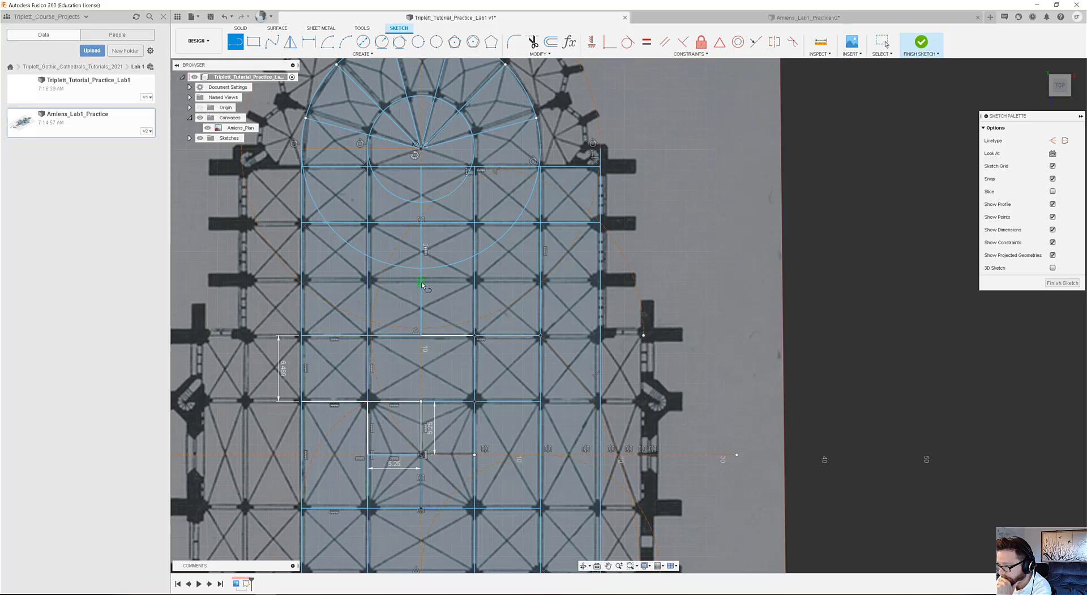
pyautogui.scroll(2, 423, 284)
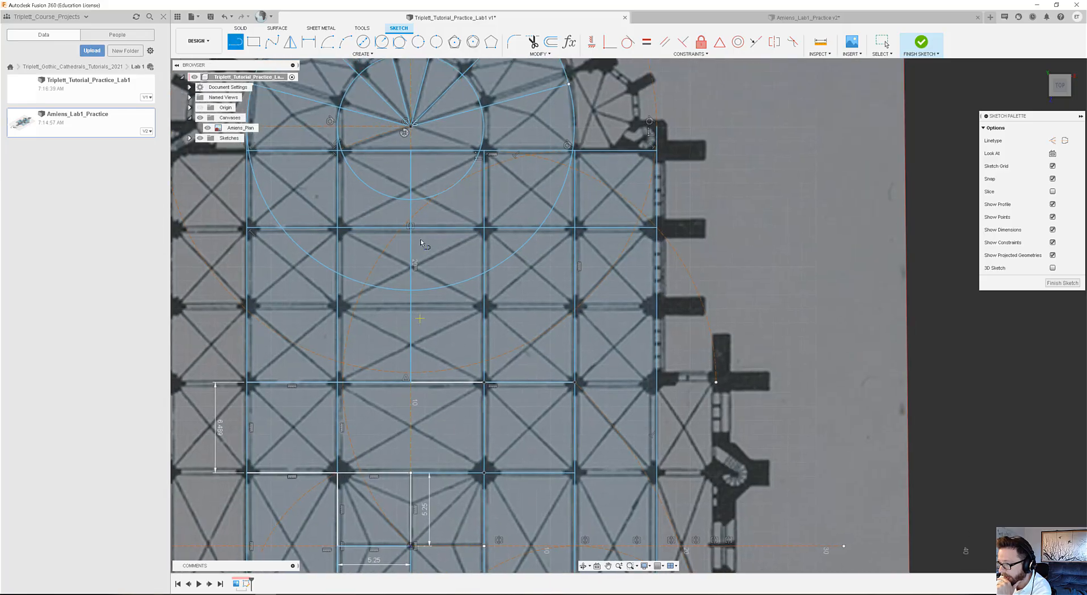
pyautogui.click(884, 43)
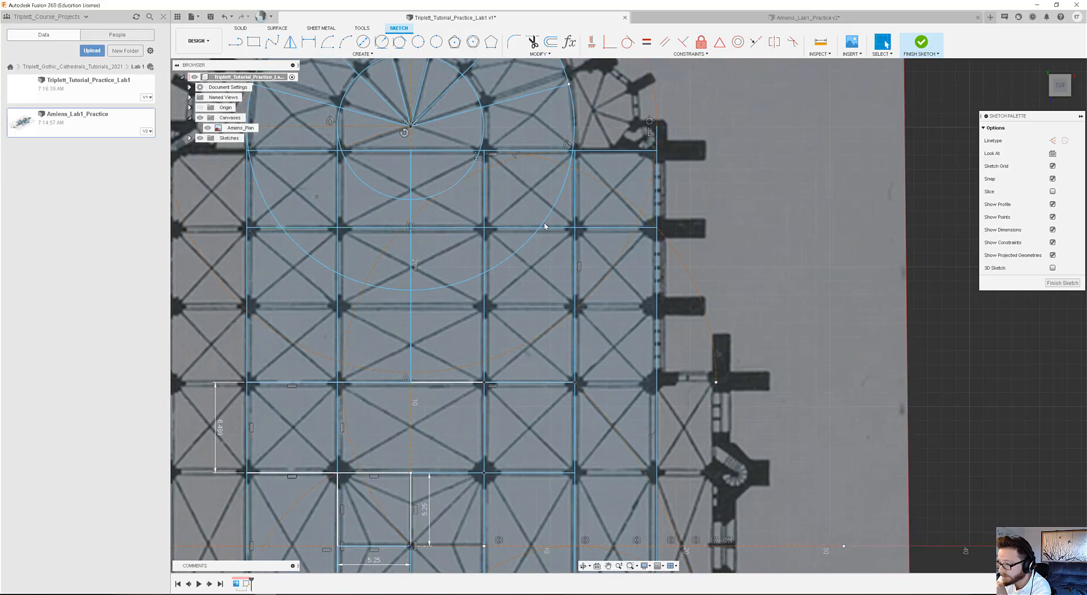
pyautogui.click(410, 253)
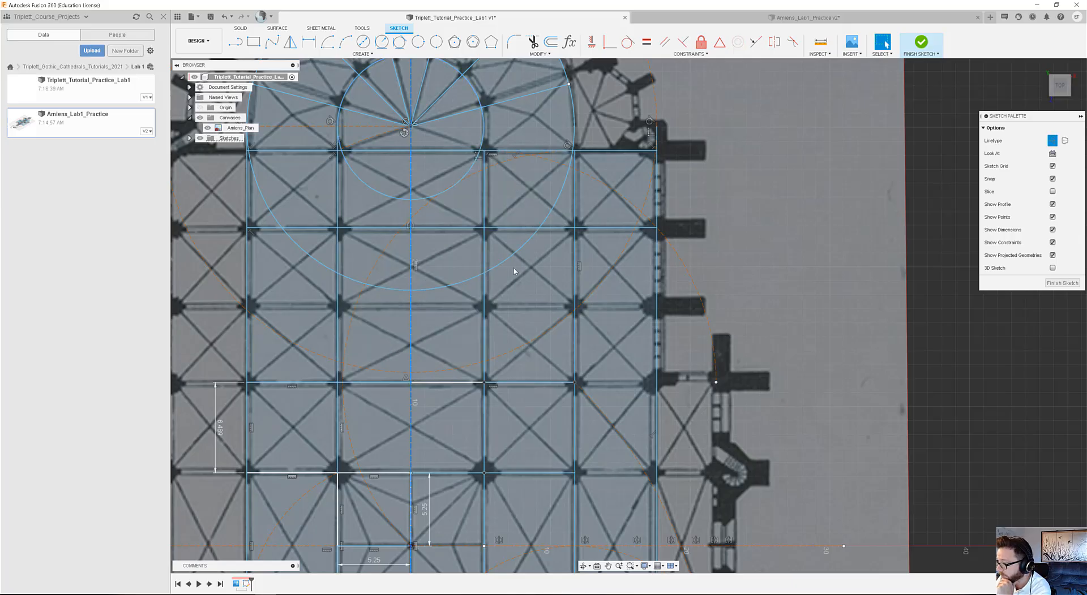
pyautogui.scroll(-2, 477, 302)
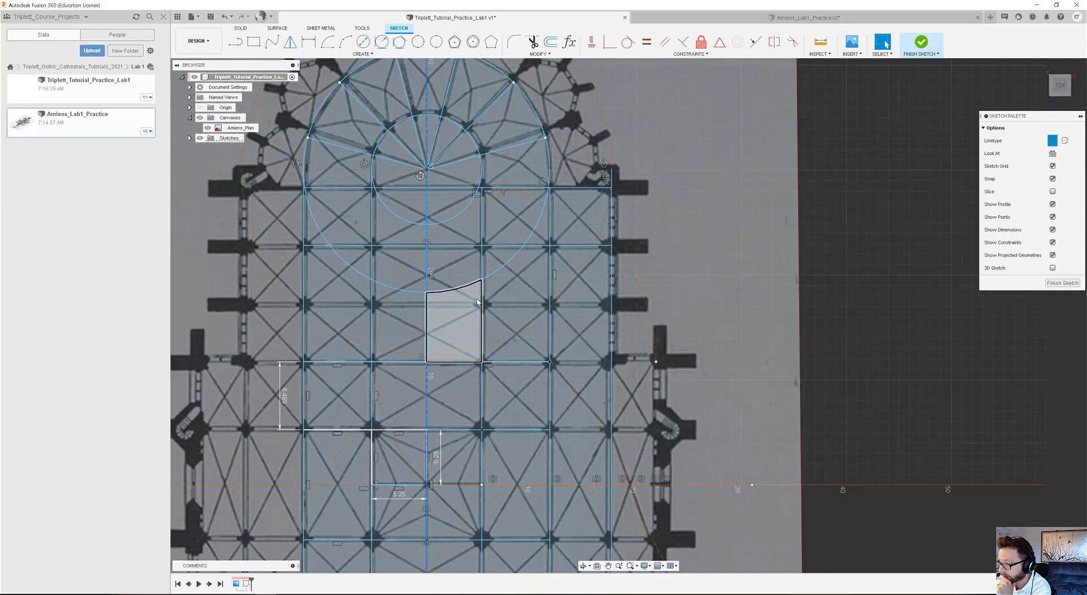
pyautogui.click(703, 288)
pyautogui.scroll(2, 429, 289)
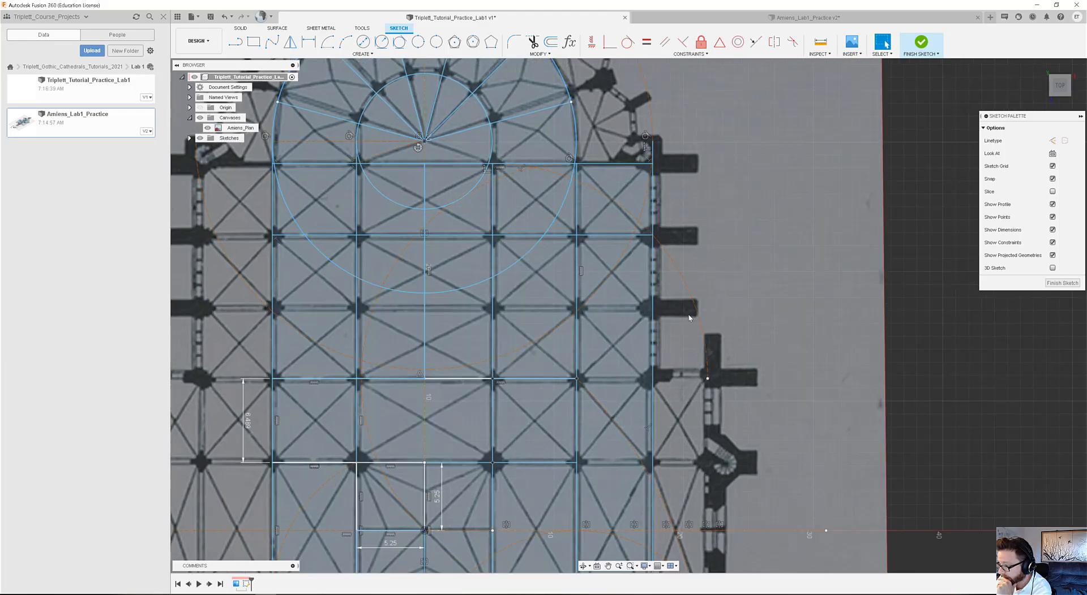
pyautogui.scroll(-2, 651, 320)
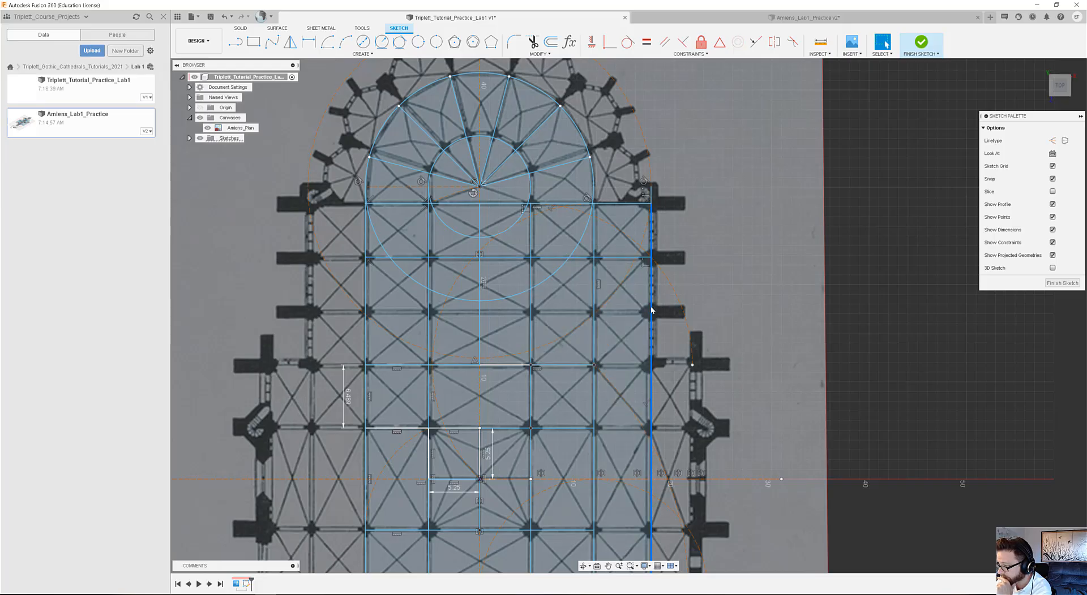
# Draw a rectangle about 5.87 m by 11 m over the outer right bays, from the choir's lower edge up to the new horizontal line.
pyautogui.click(594, 311)
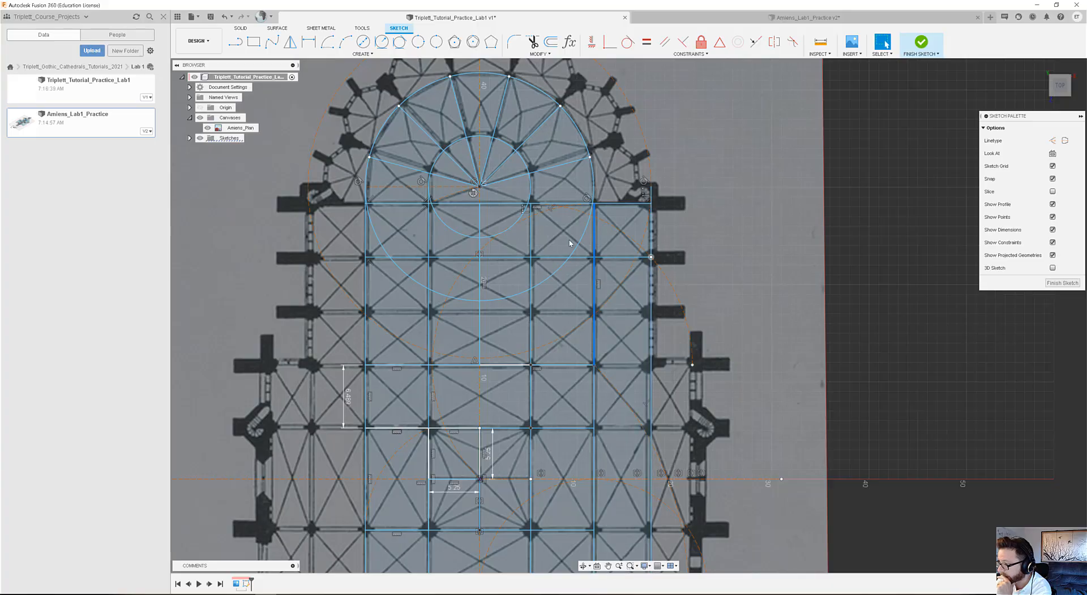
pyautogui.click(254, 43)
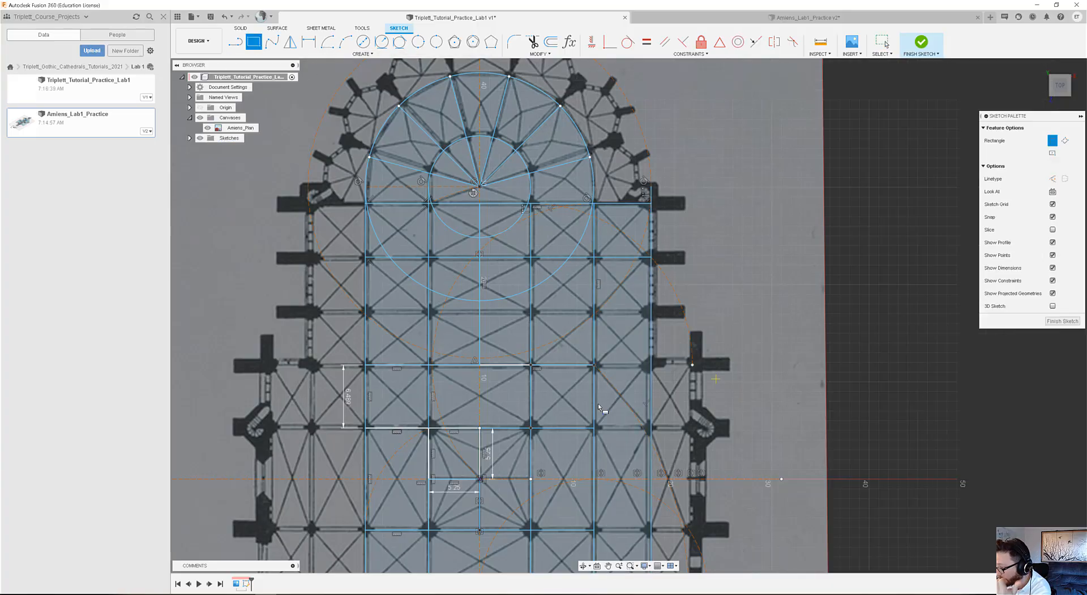
pyautogui.click(595, 366)
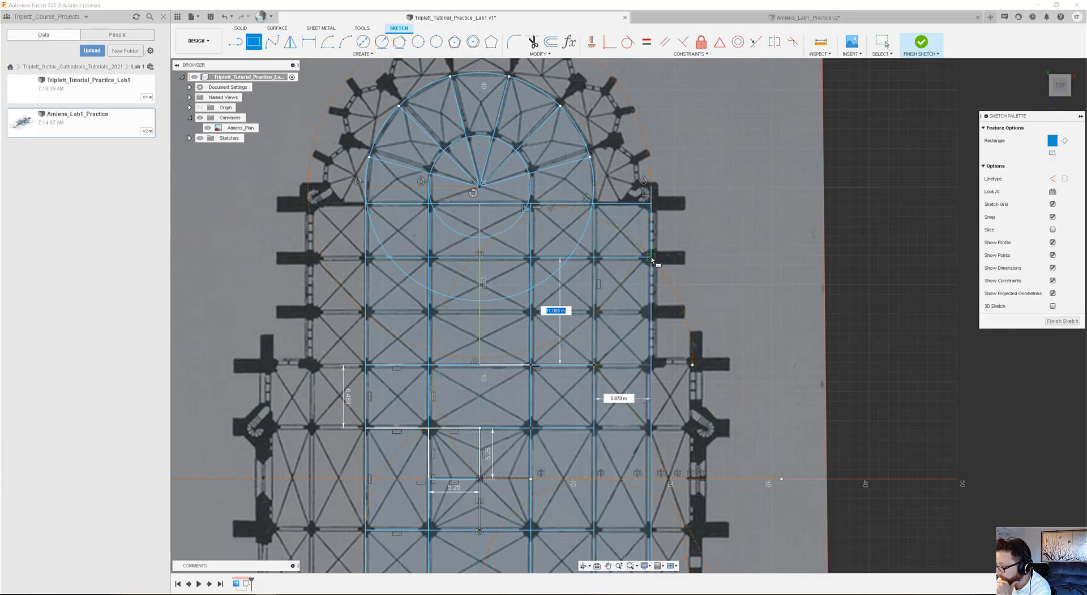
pyautogui.click(651, 259)
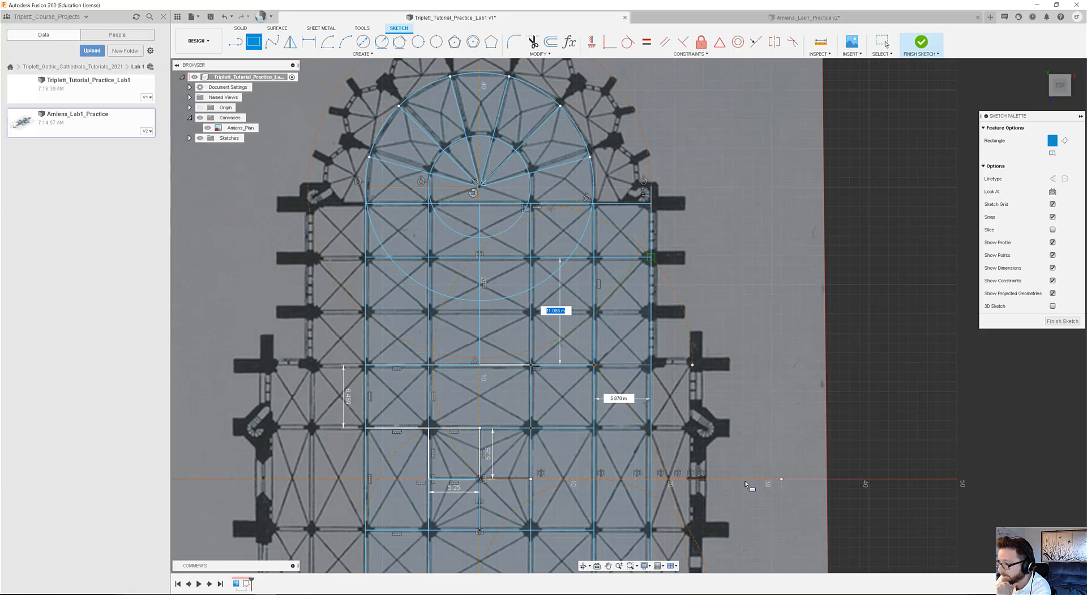
# Draw a horizontal line about 29.3 m long from the midpoint of the rectangle's outer right side to the choir's left aisle line.
pyautogui.click(236, 45)
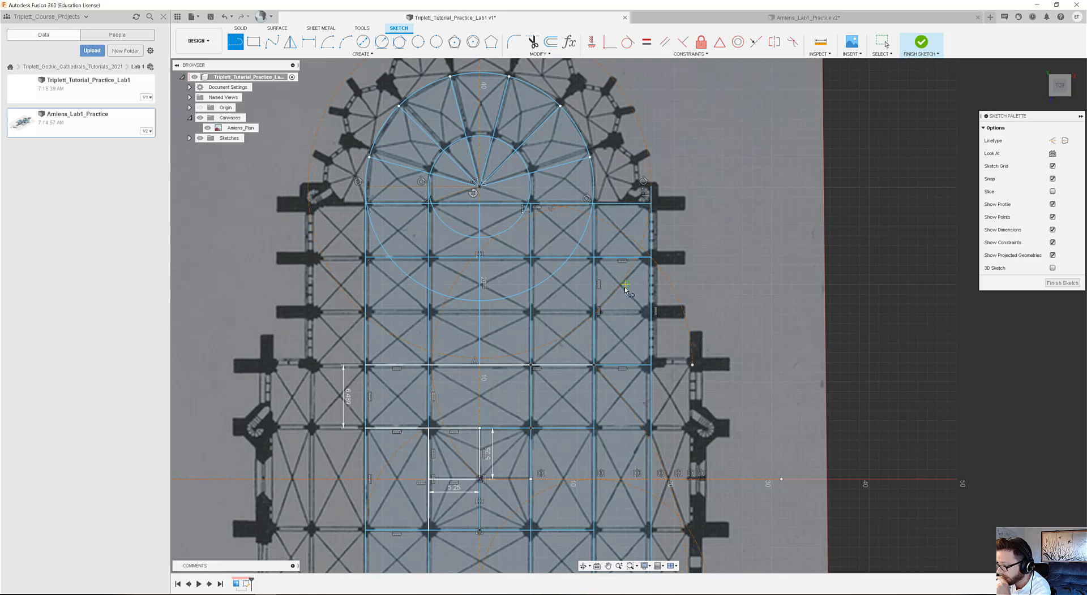
pyautogui.click(652, 312)
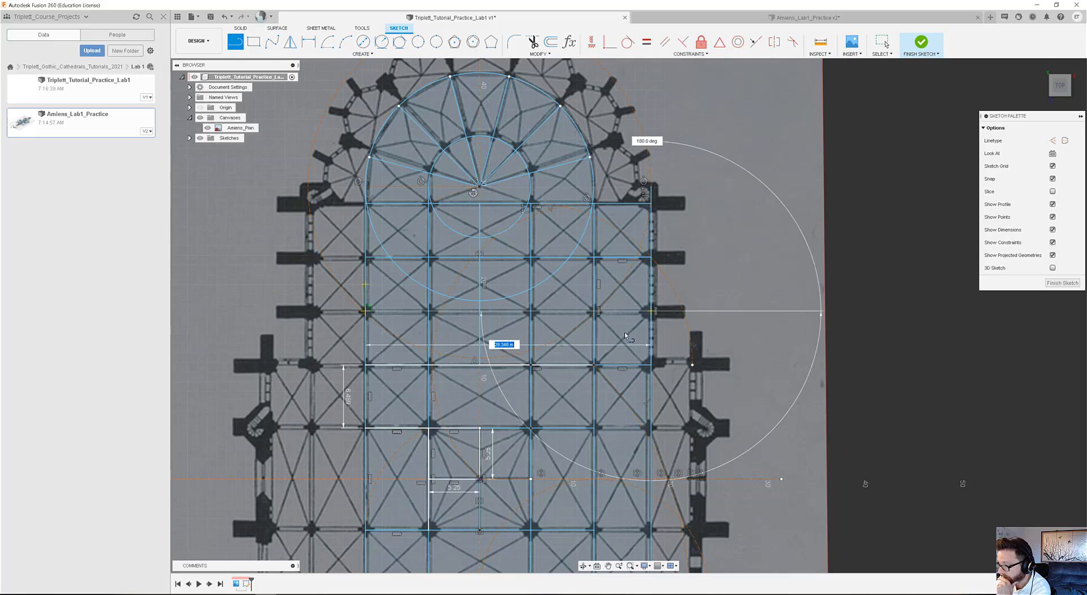
pyautogui.press('Escape')
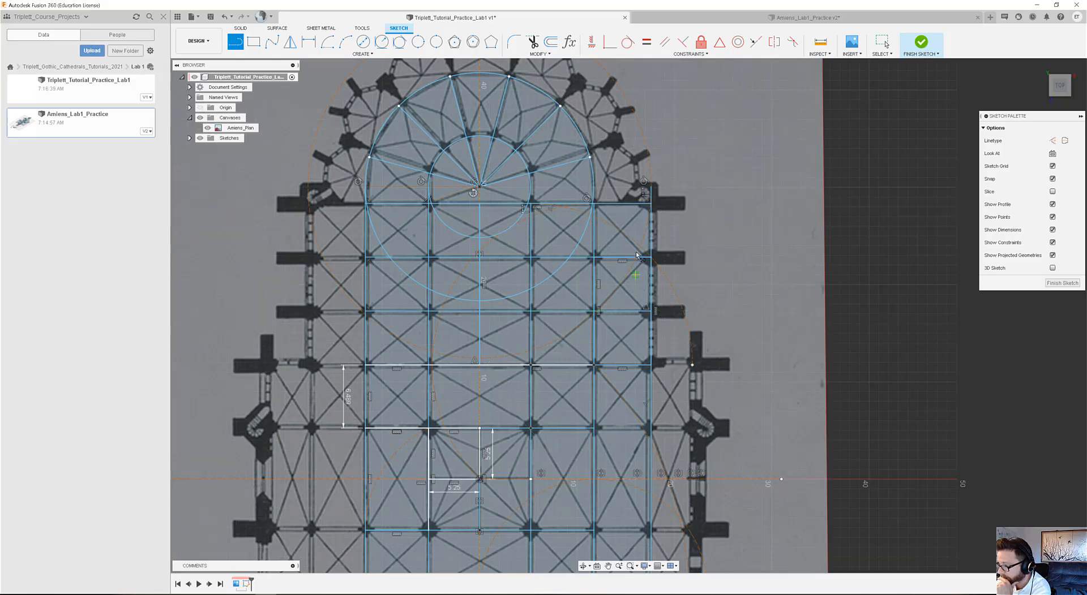
pyautogui.press('Escape')
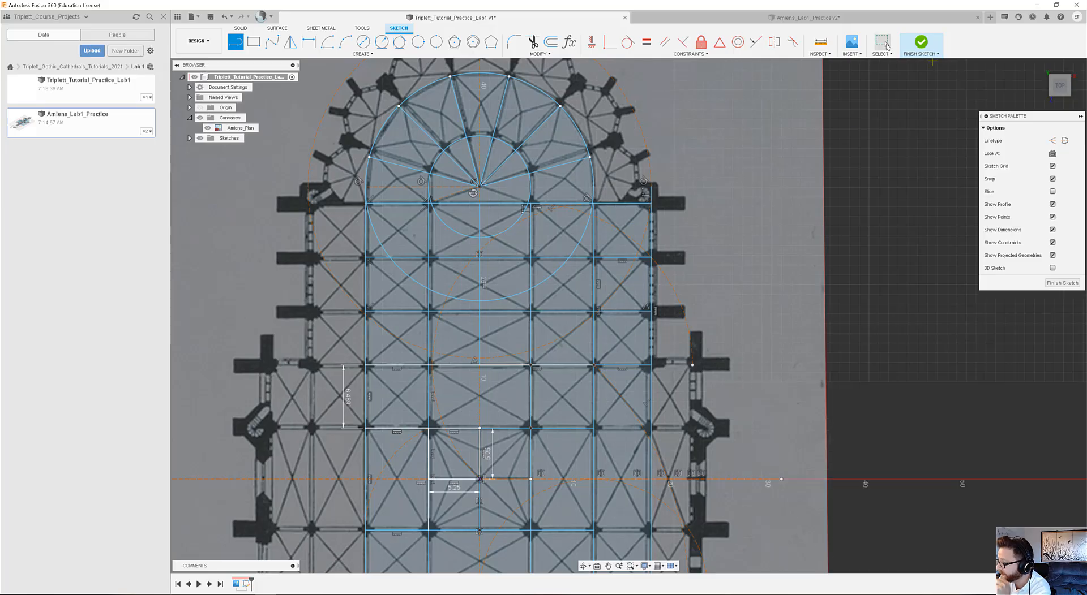
pyautogui.click(498, 311)
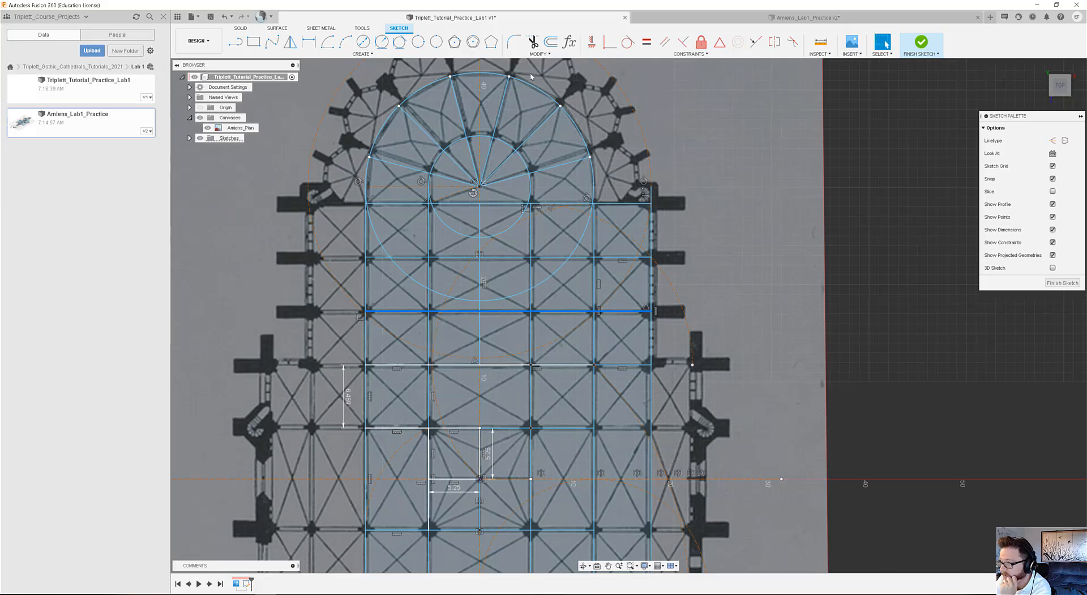
# Draw a centre diameter circle from the apse centre out to the middle horizontal bay line on the choir's central axis.
pyautogui.click(364, 41)
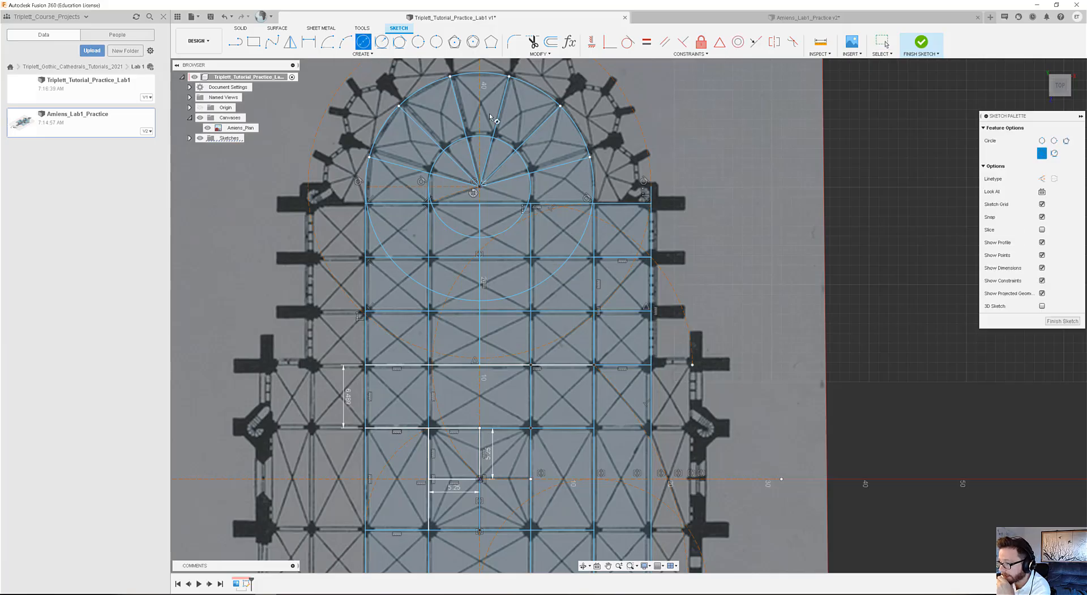
pyautogui.click(480, 184)
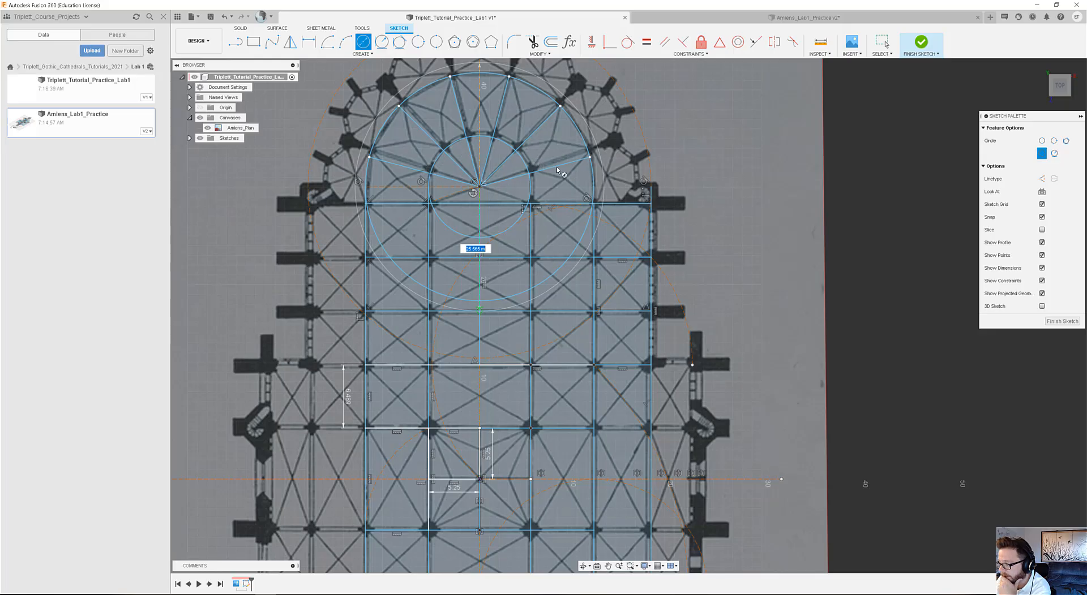
pyautogui.moveTo(562, 169); pyautogui.dragTo(552, 204, button='middle')
pyautogui.moveTo(492, 172); pyautogui.dragTo(478, 276, button='middle')
pyautogui.scroll(1, 511, 250)
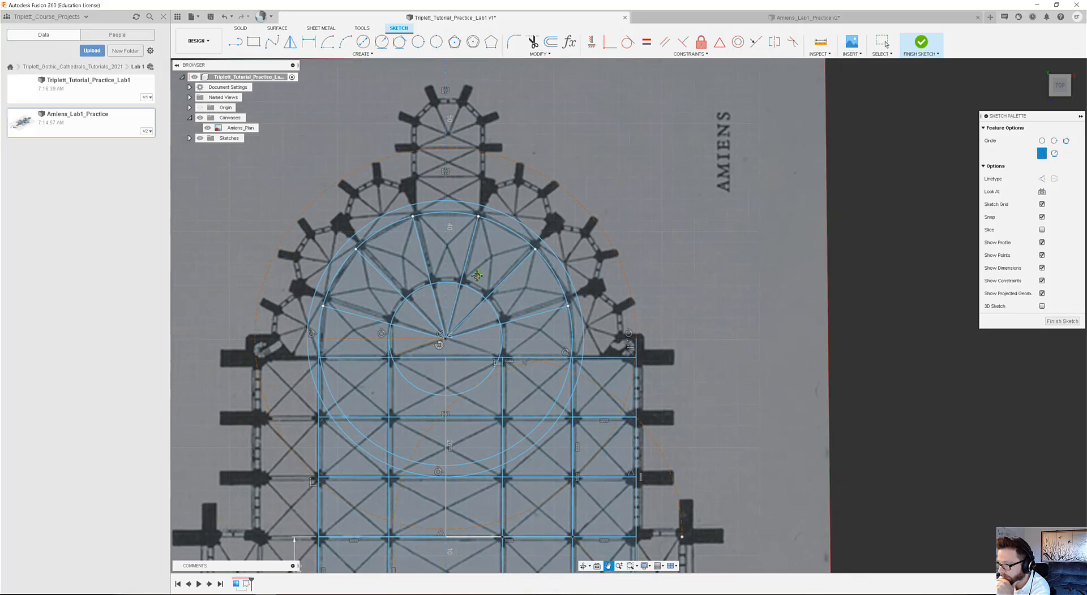
# Save a new version of the design with the description "Working on the Choir".
pyautogui.click(211, 18)
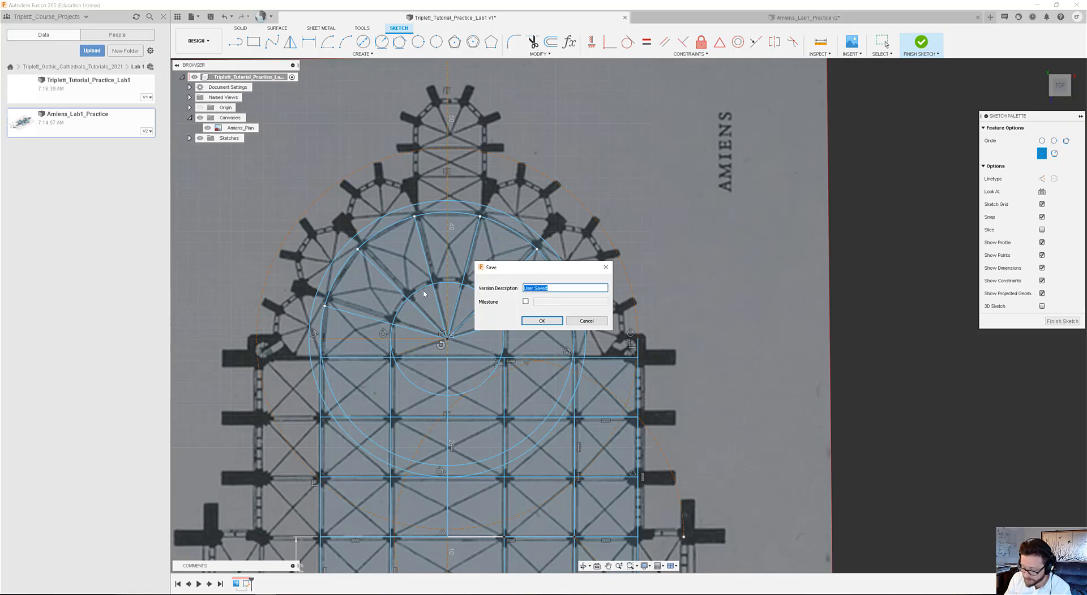
pyautogui.write('Working on the Choir')
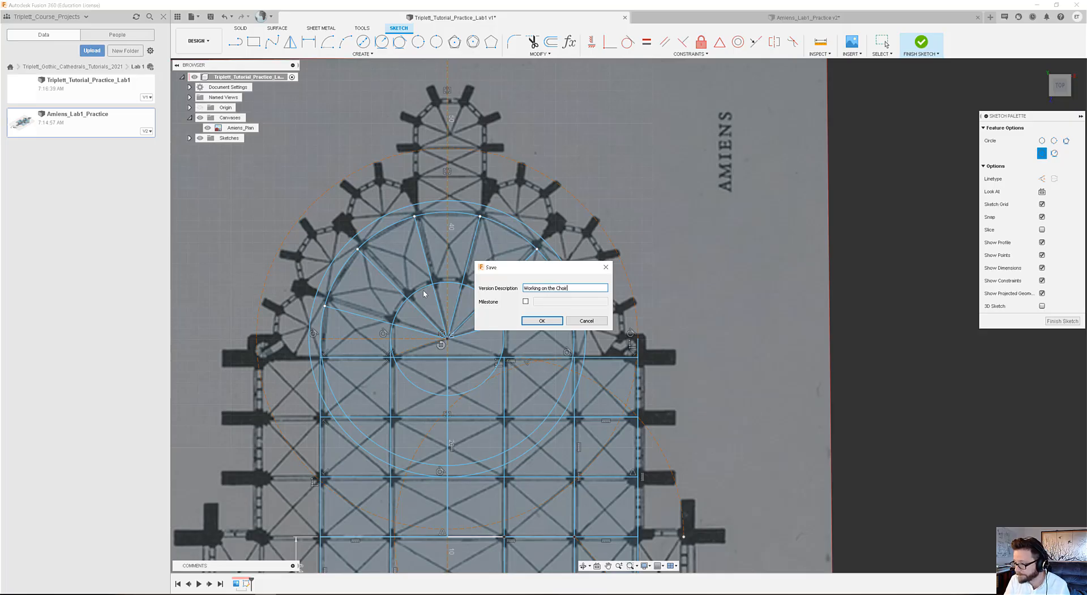
pyautogui.press('Return')
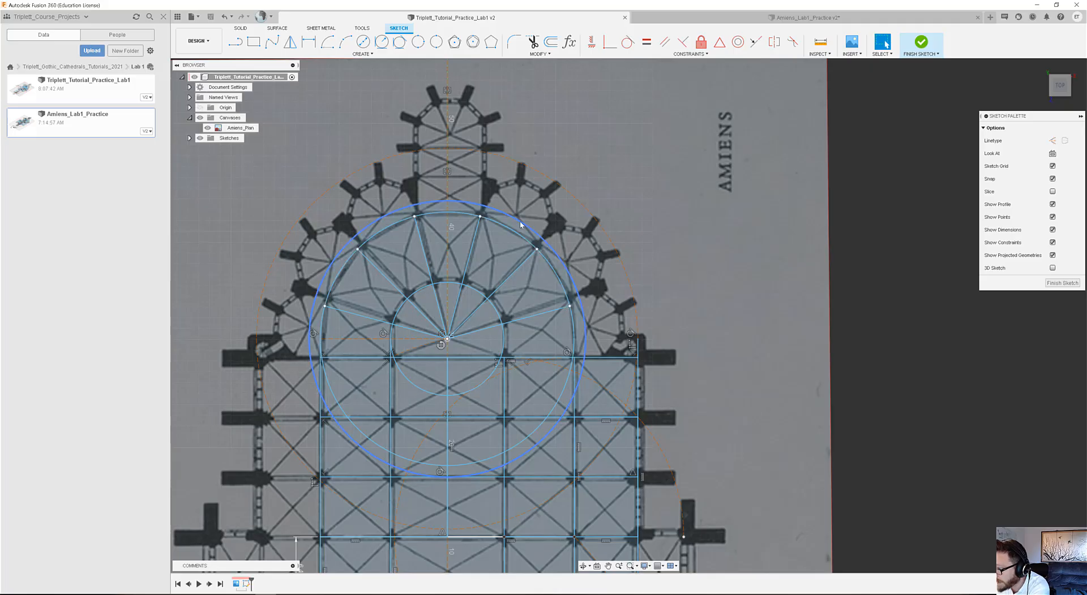
# Extend the 75° apse radial with a line from its outer endpoint to the large construction circle and convert the line to construction geometry.
pyautogui.scroll(5, 517, 222)
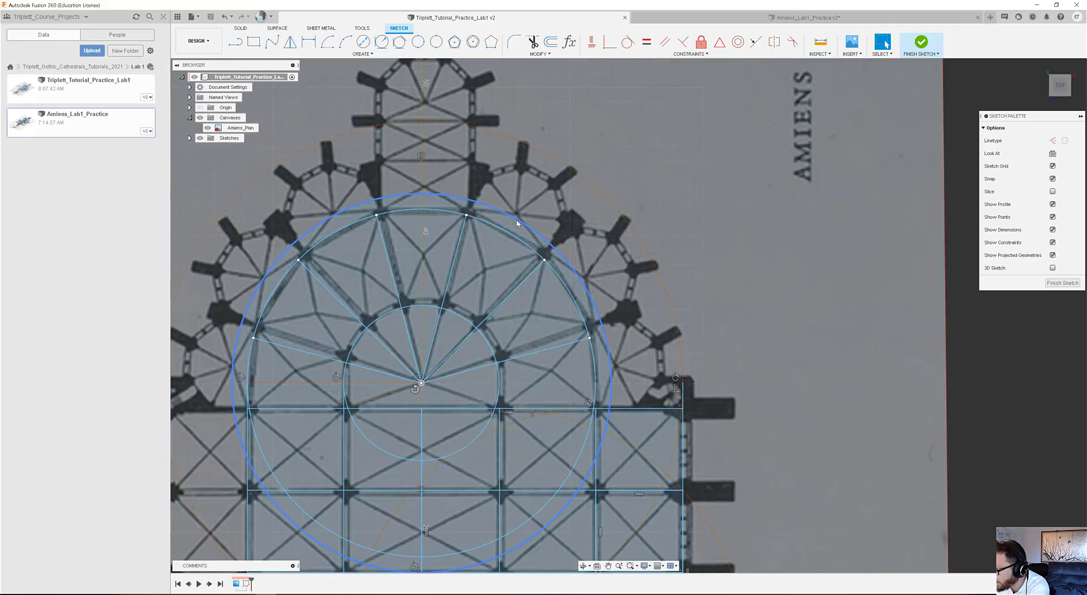
pyautogui.scroll(-6, 528, 229)
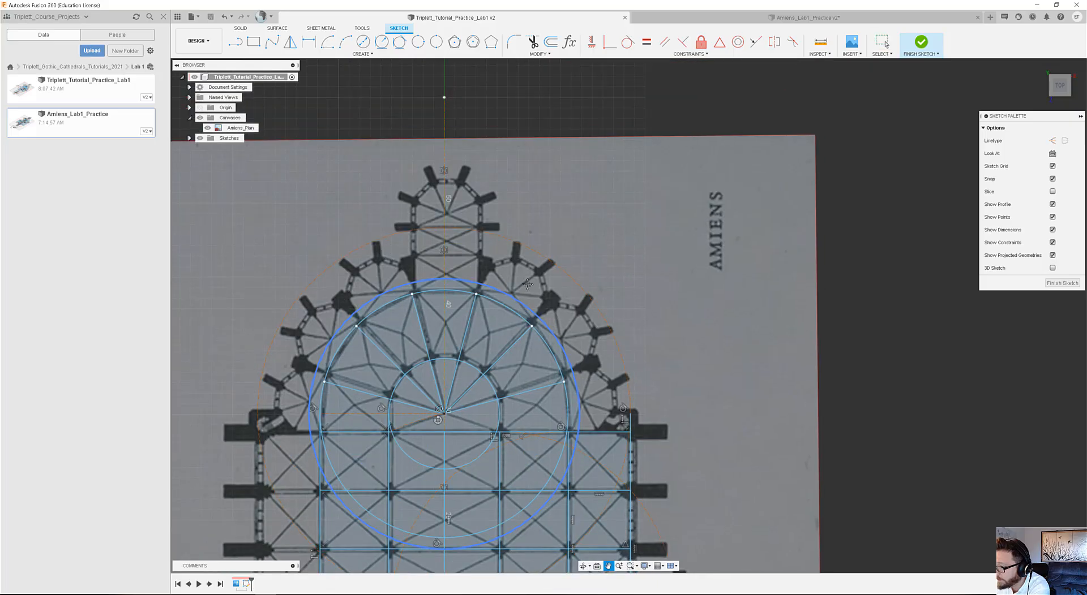
pyautogui.scroll(2, 315, 142)
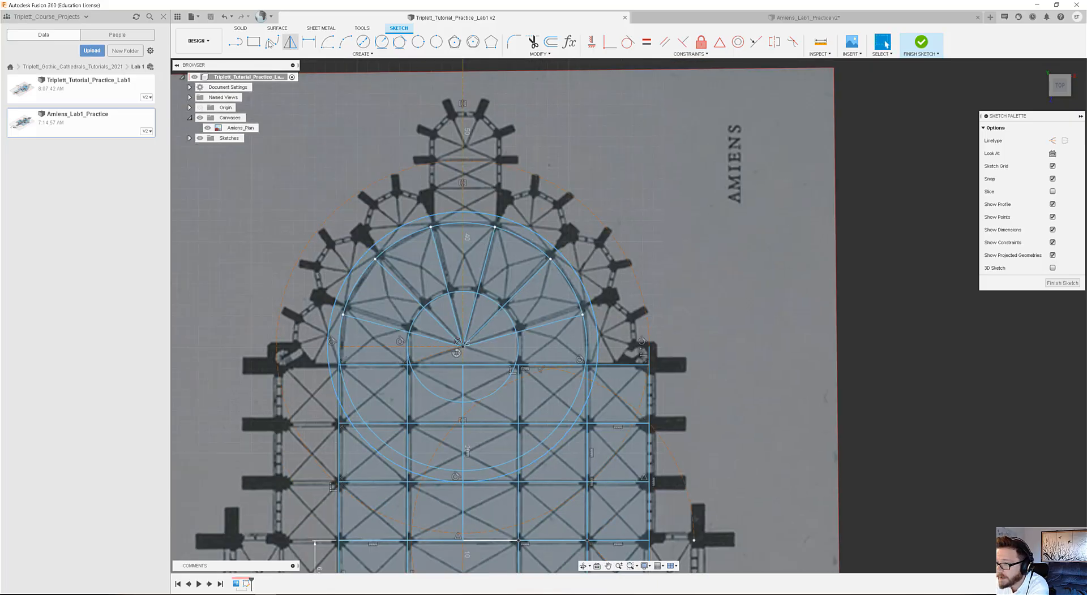
pyautogui.click(237, 43)
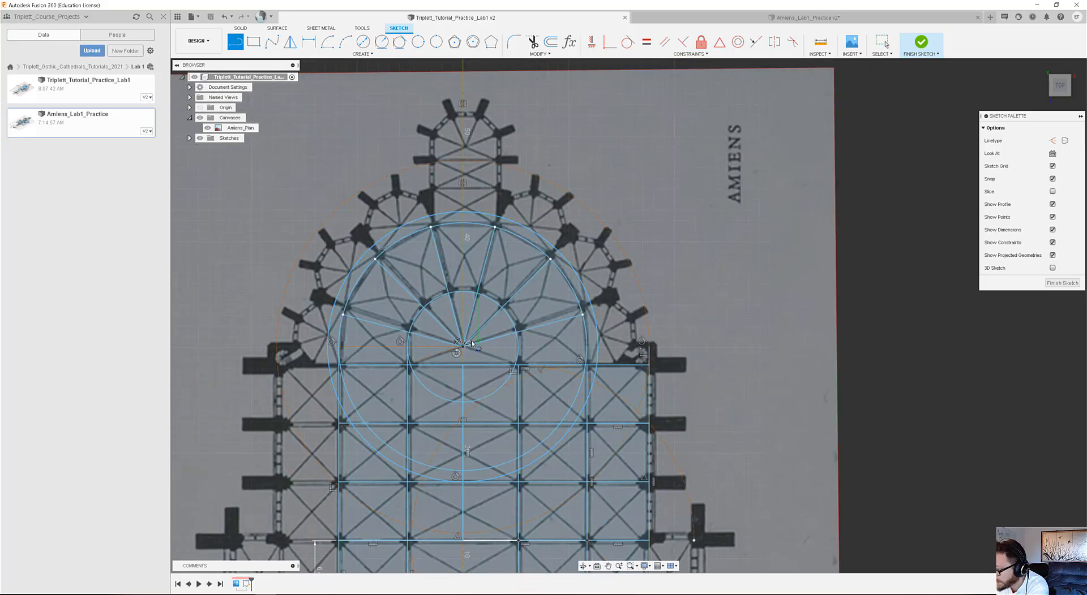
pyautogui.click(495, 228)
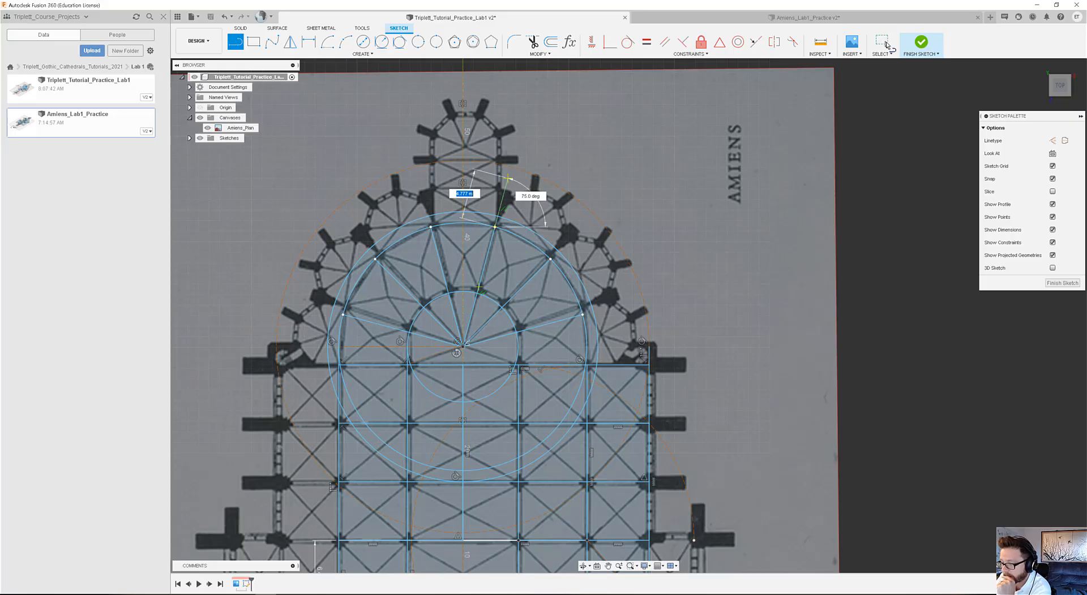
pyautogui.click(883, 43)
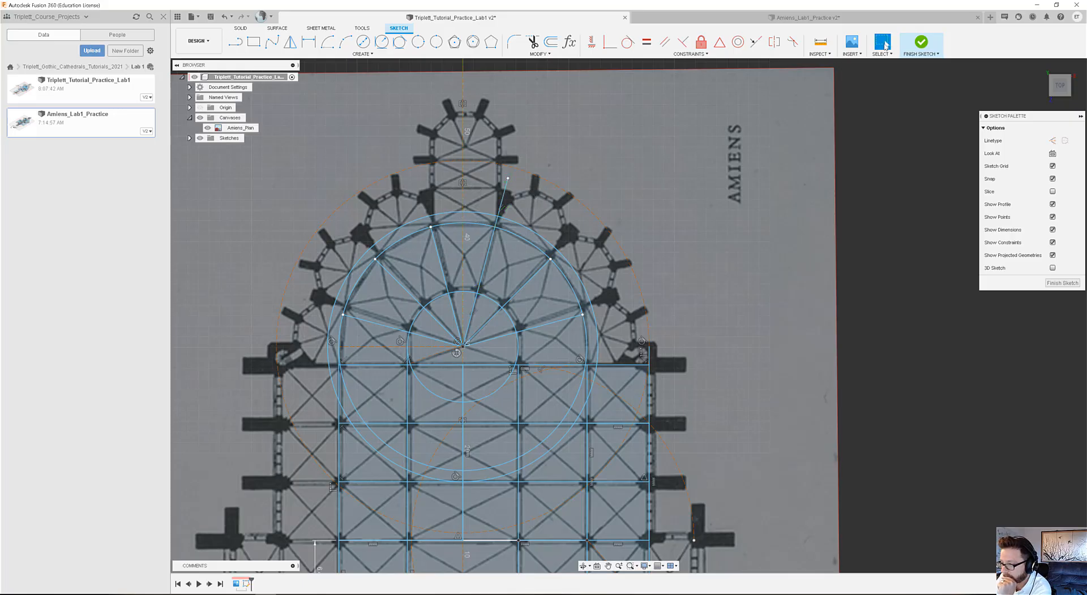
pyautogui.click(503, 205)
pyautogui.press('x')
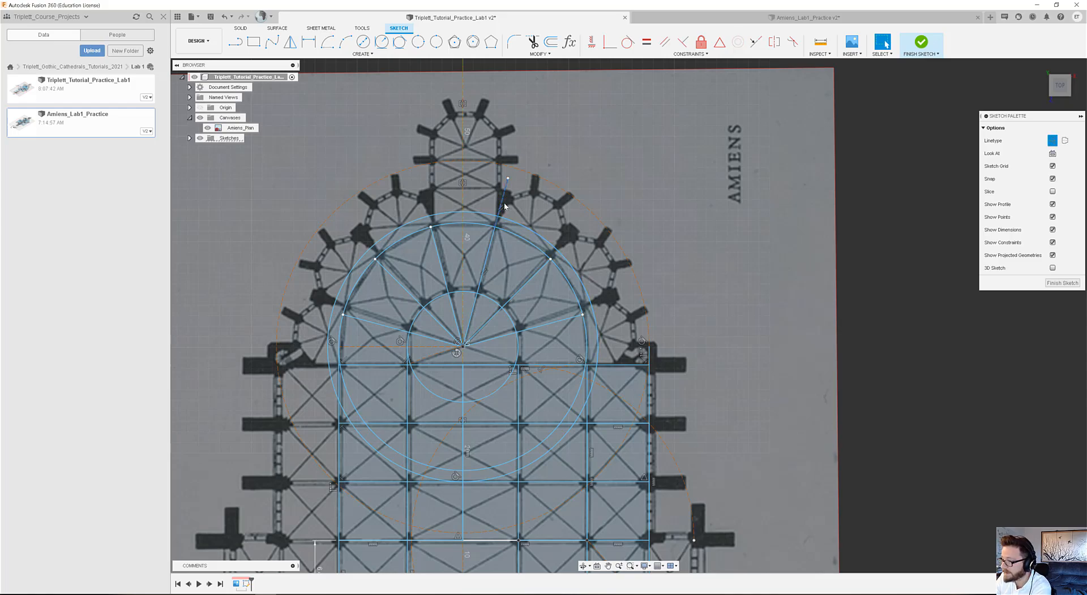
# Circular-pattern the apse radial's construction extension around the apse centre with a quantity of 12, suppressing the six copies in the lower half.
pyautogui.click(548, 262)
pyautogui.click(668, 286)
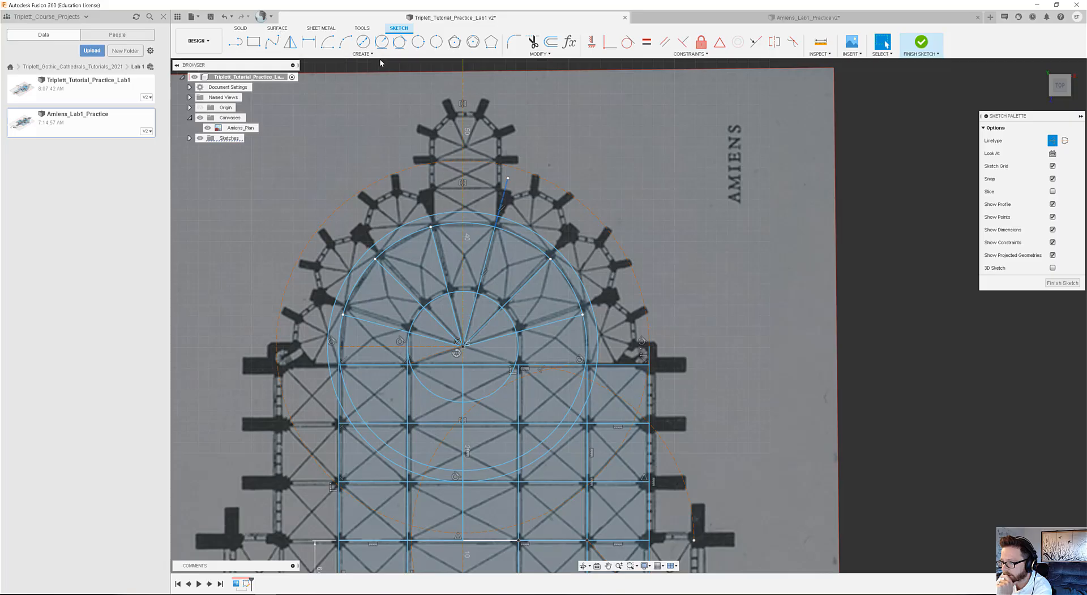
pyautogui.click(365, 54)
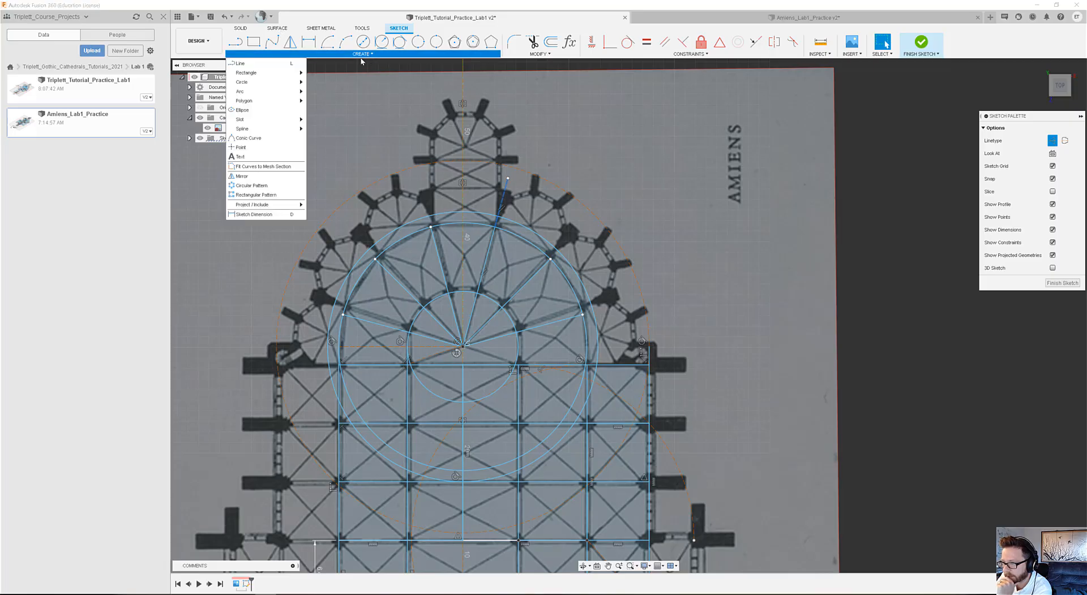
pyautogui.click(252, 186)
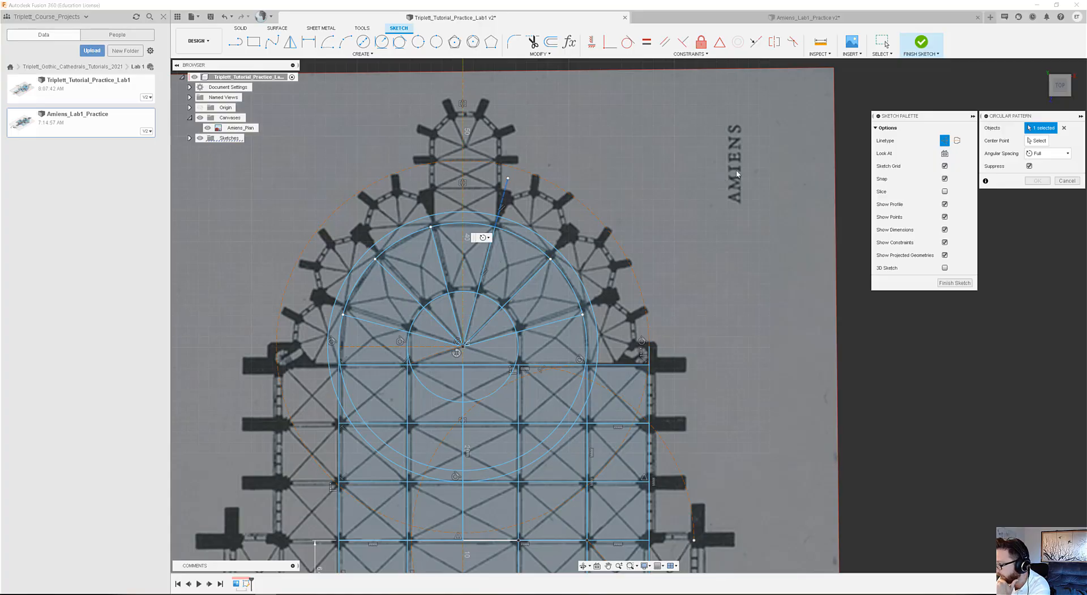
pyautogui.click(1037, 141)
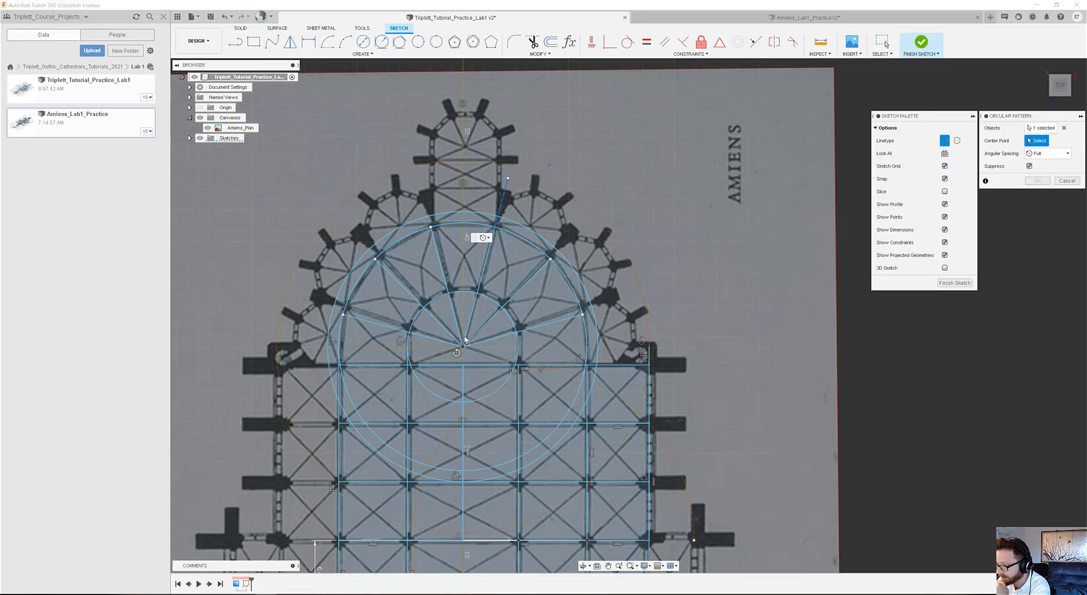
pyautogui.click(462, 346)
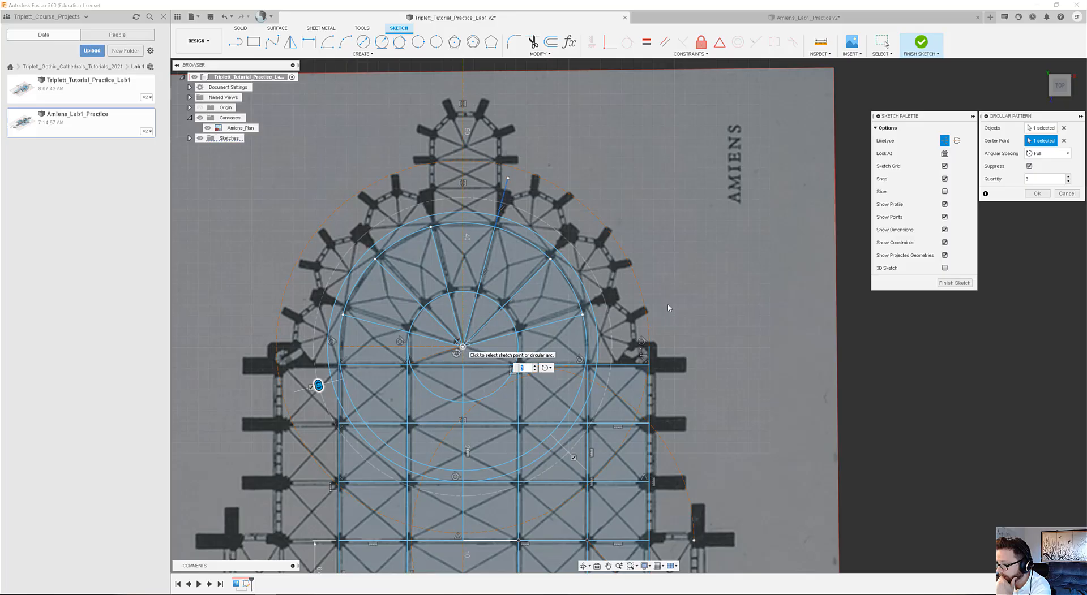
pyautogui.click(535, 366)
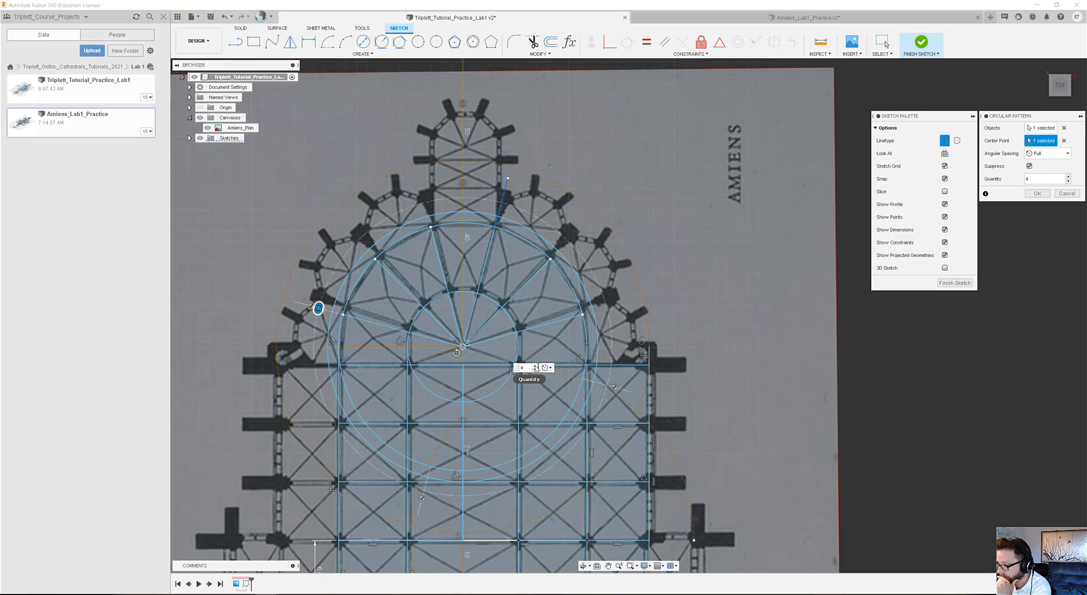
pyautogui.click(536, 367)
pyautogui.click(535, 366)
pyautogui.click(536, 366)
pyautogui.click(536, 366)
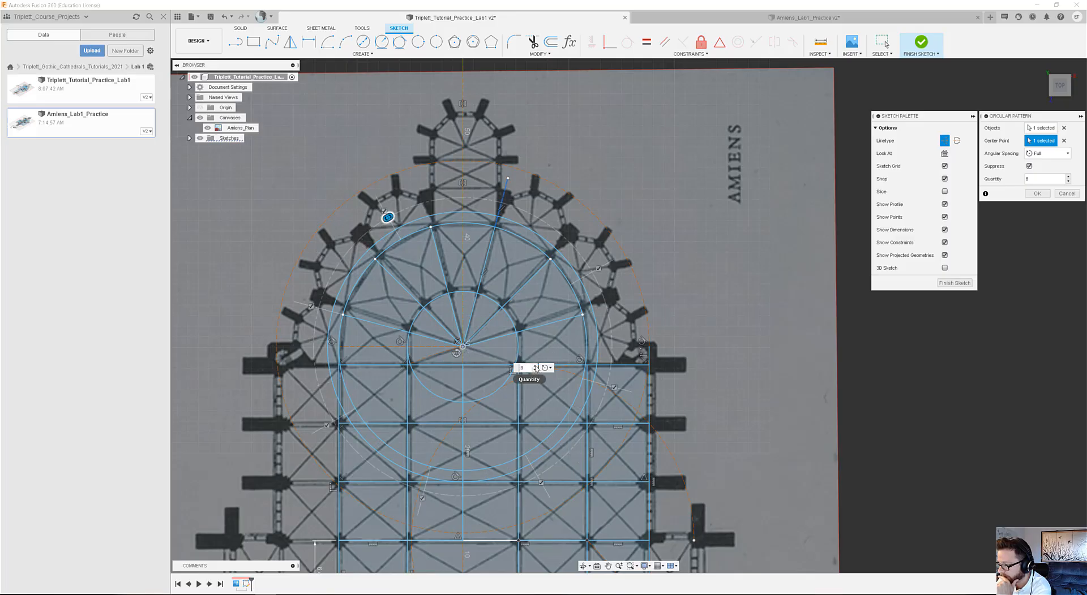
pyautogui.click(535, 367)
pyautogui.click(535, 367)
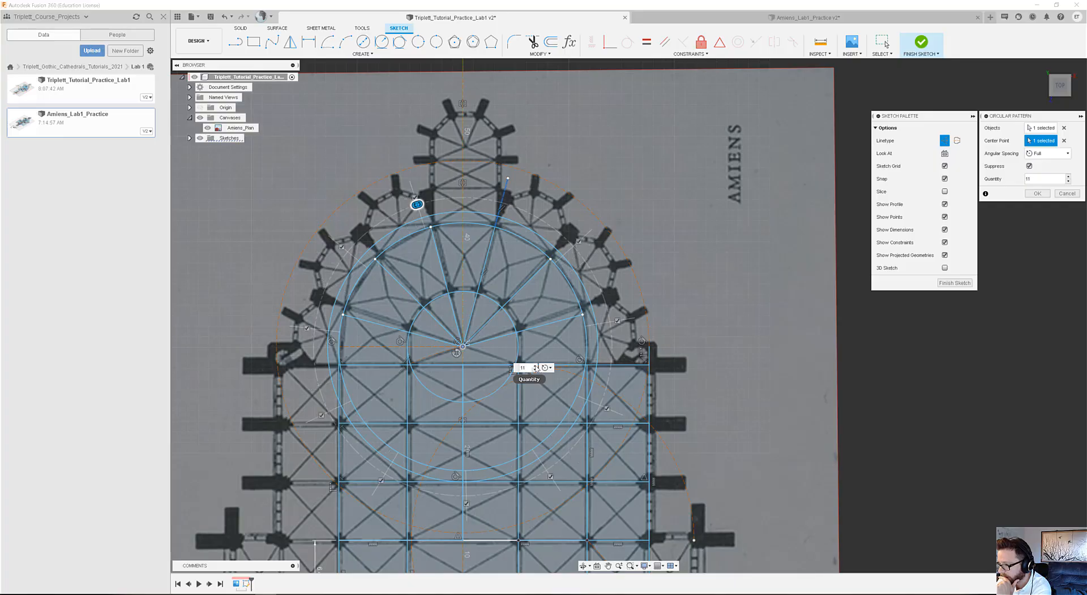
pyautogui.click(535, 367)
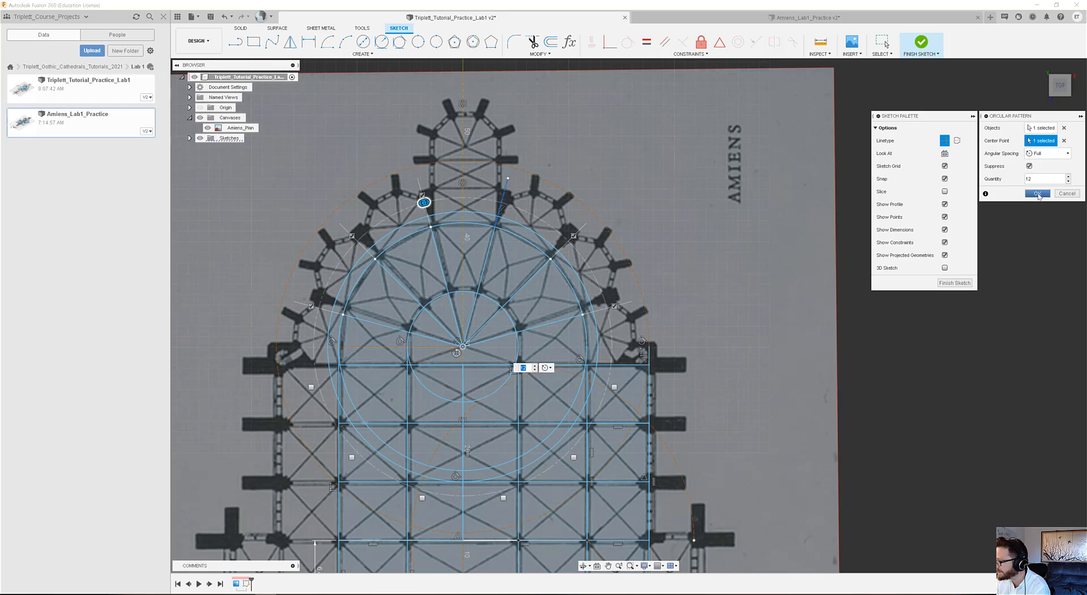
pyautogui.click(1039, 195)
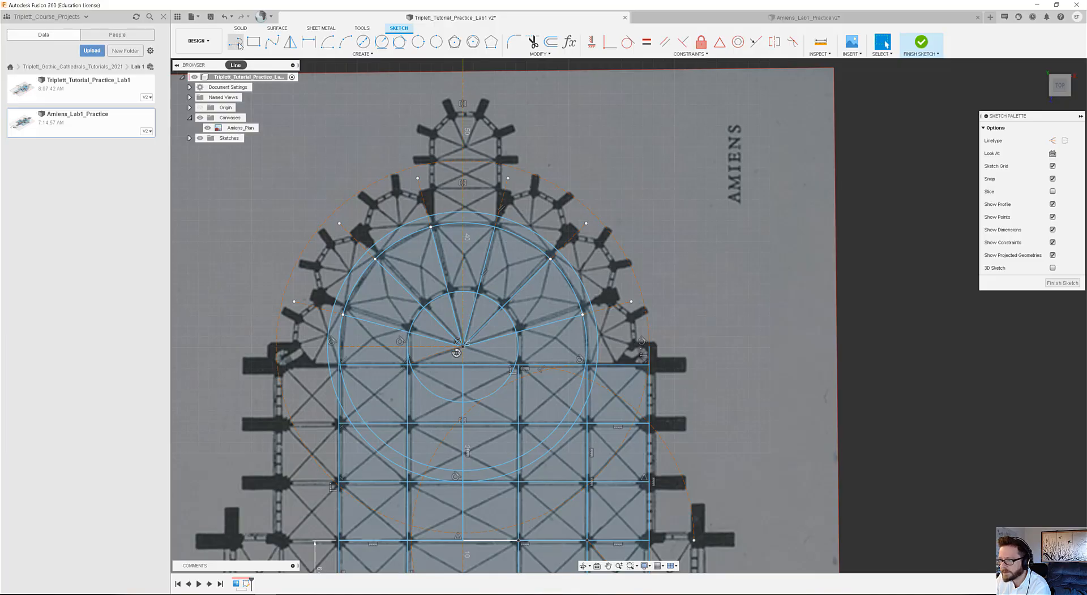
# Draw a 12-sided circumscribed polygon centred on the apse centre, reaching the outer solid circle on the central axis, about 12.7 m out.
pyautogui.click(363, 41)
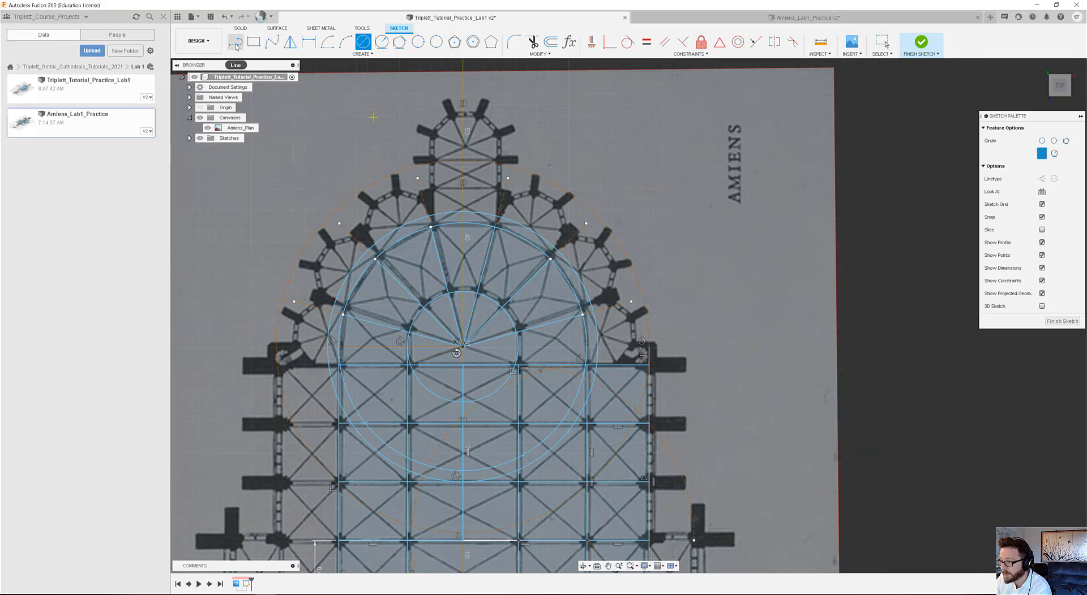
pyautogui.click(456, 43)
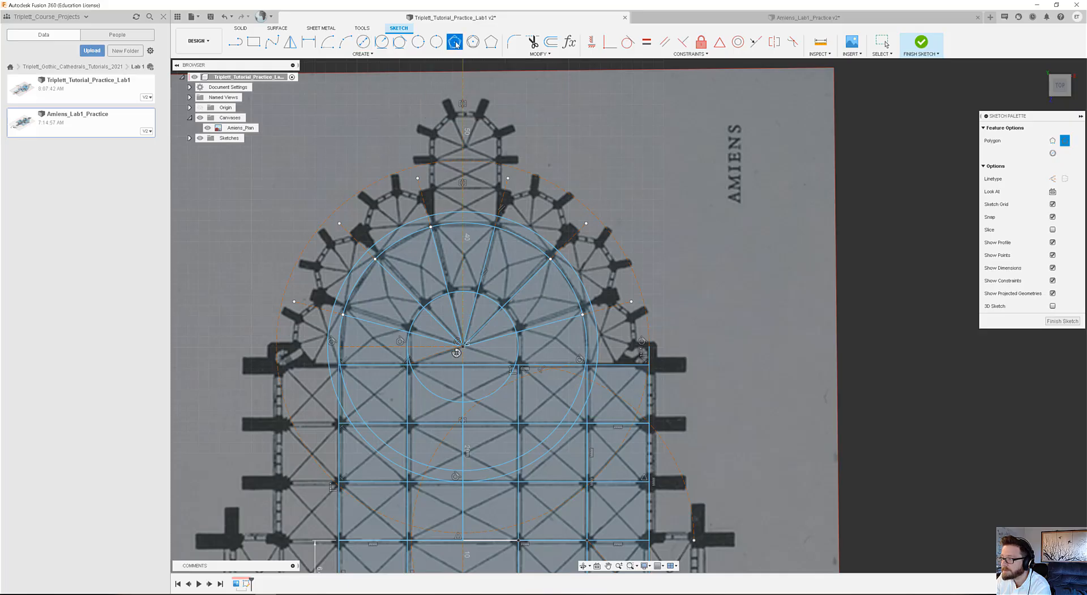
pyautogui.click(463, 347)
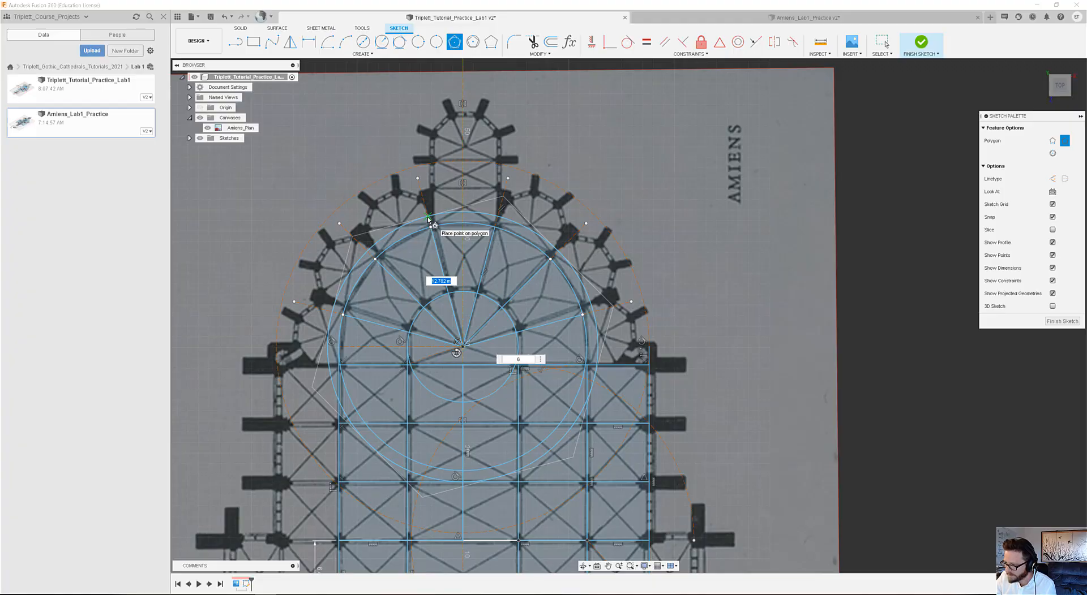
pyautogui.press('Tab')
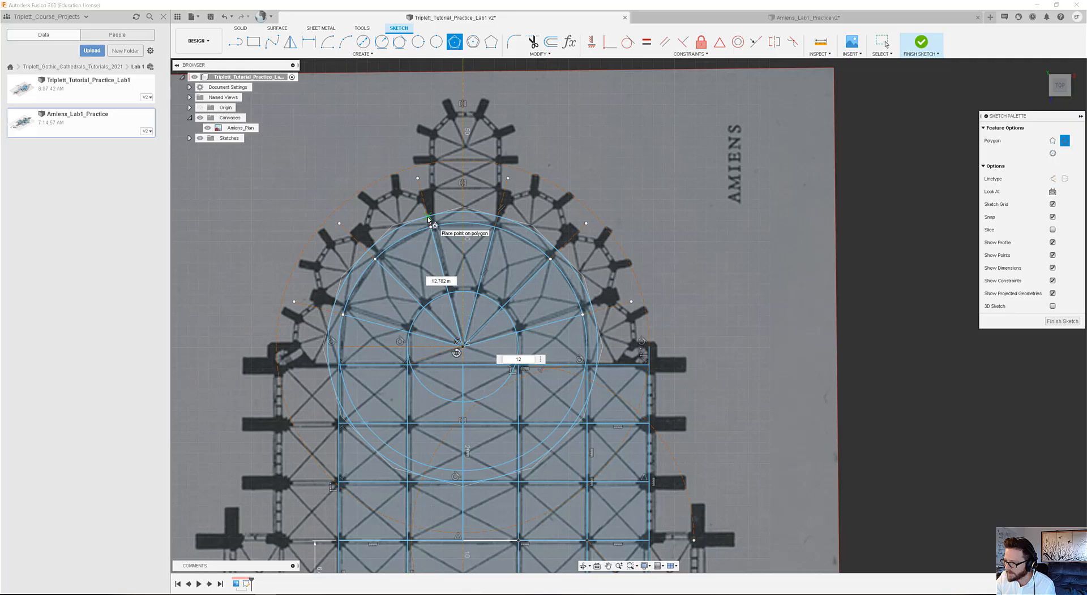
pyautogui.click(462, 211)
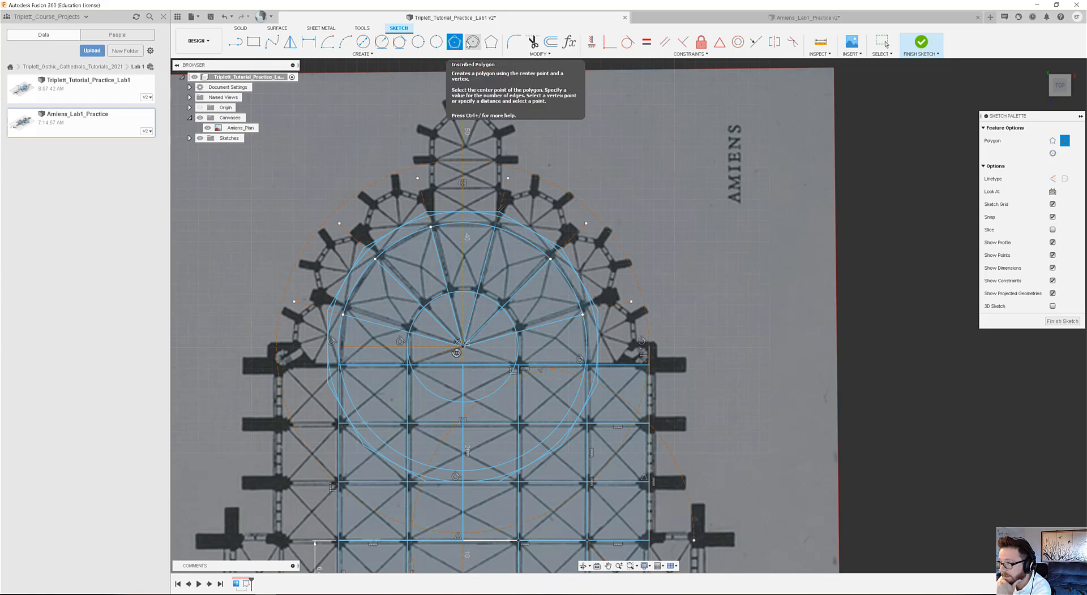
pyautogui.click(474, 41)
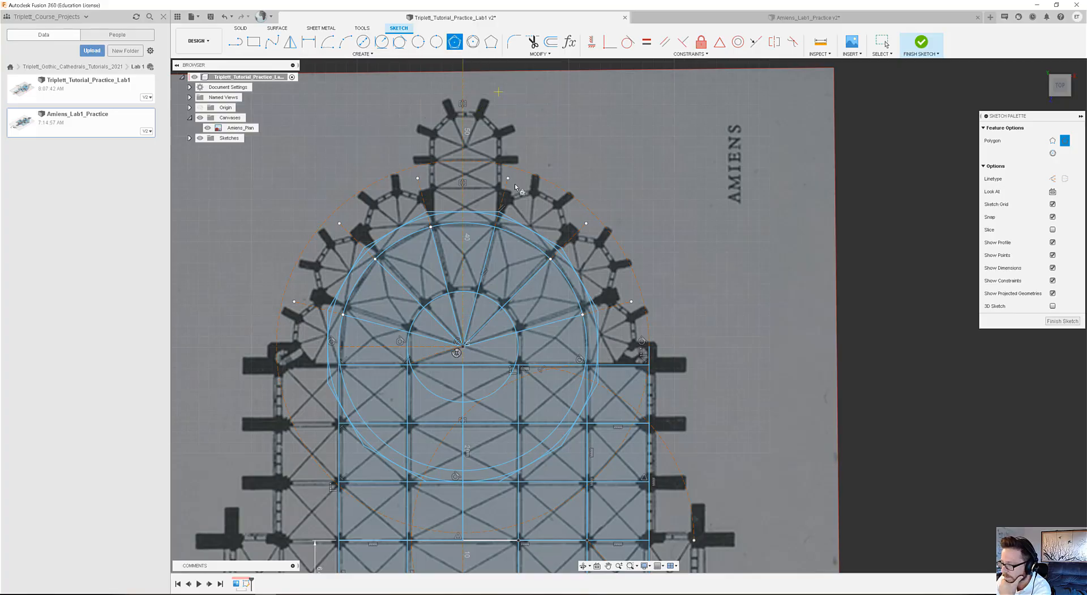
# Convert the 12-sided polygon and the circle it surrounds to construction geometry.
pyautogui.click(884, 42)
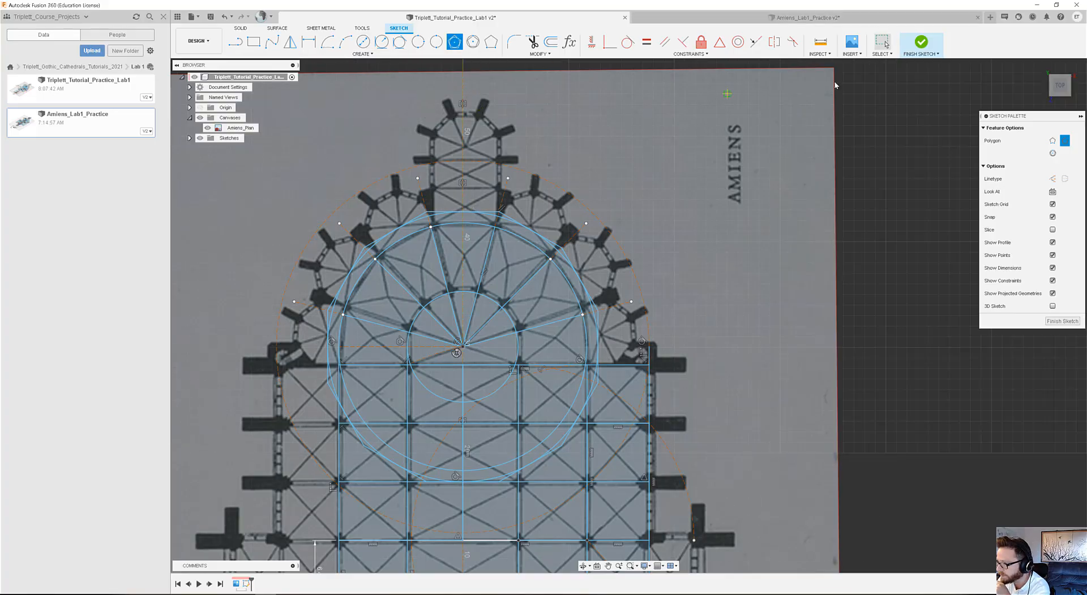
pyautogui.click(442, 215)
pyautogui.click(439, 213)
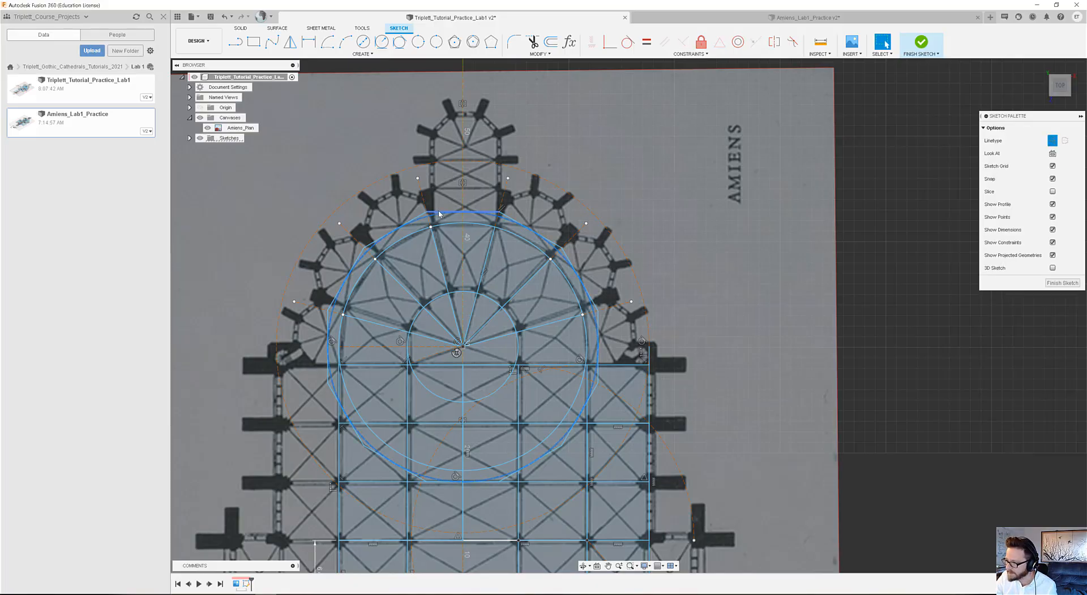
pyautogui.click(437, 213)
pyautogui.click(437, 214)
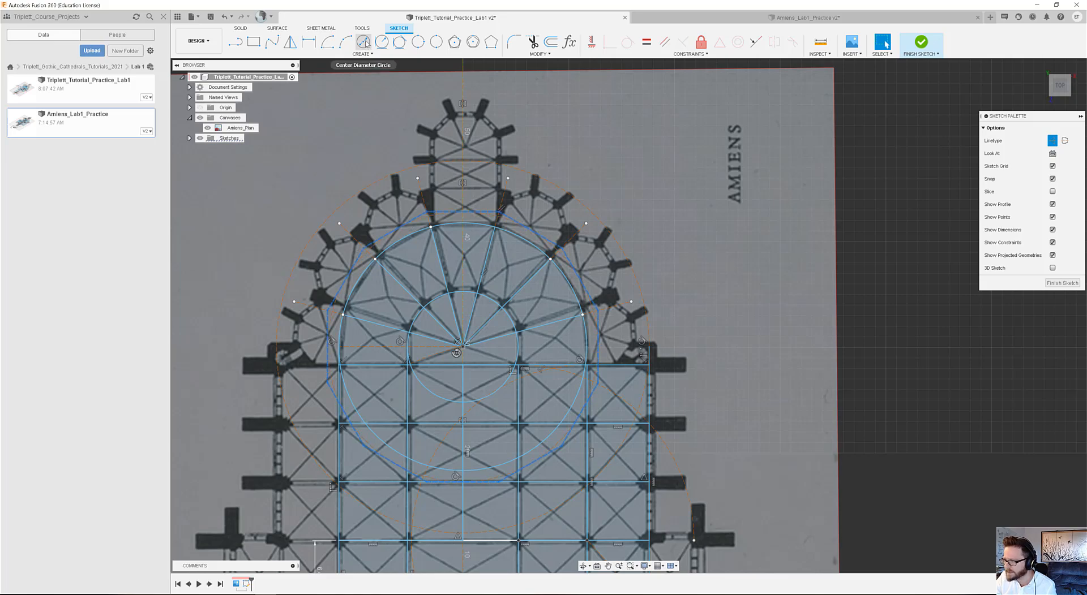
# Draw a 2-point circle between two adjacent polygon vertices over the radial chapel just left of the axial chapel.
pyautogui.click(437, 42)
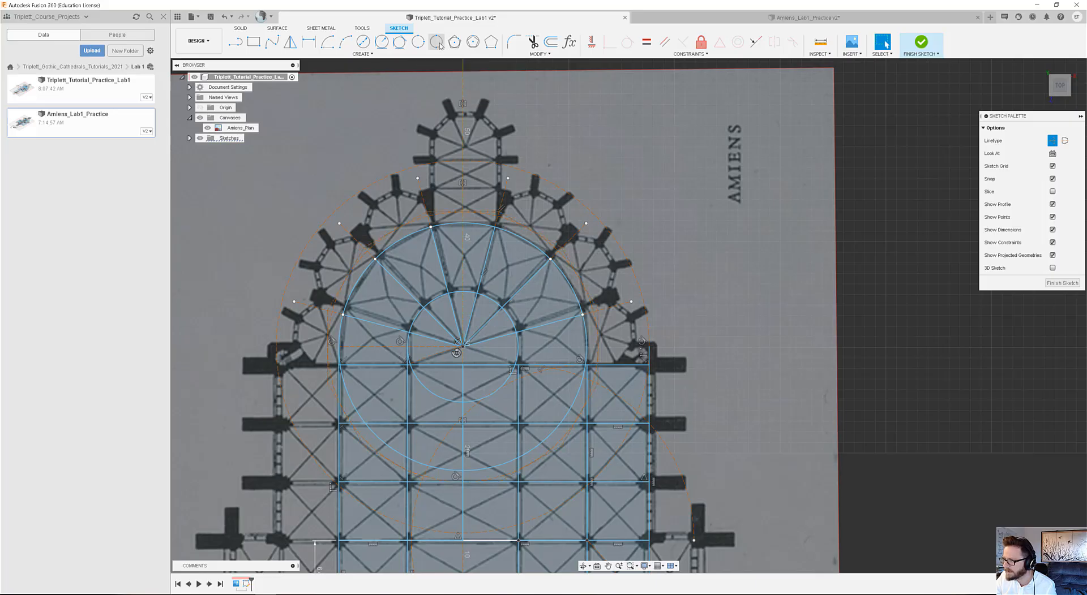
pyautogui.click(426, 213)
pyautogui.click(364, 248)
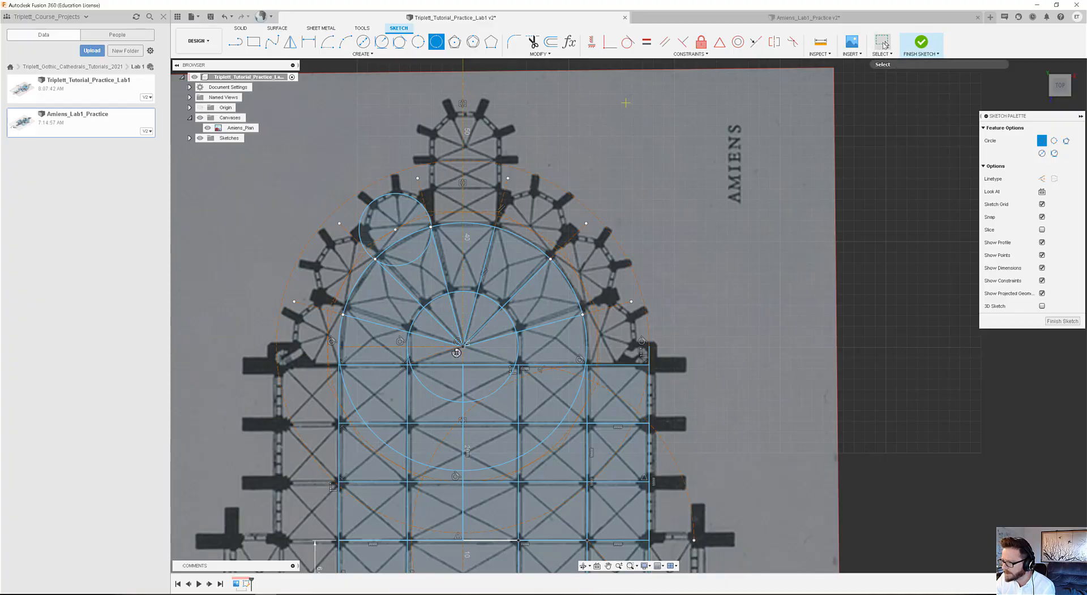
pyautogui.click(886, 46)
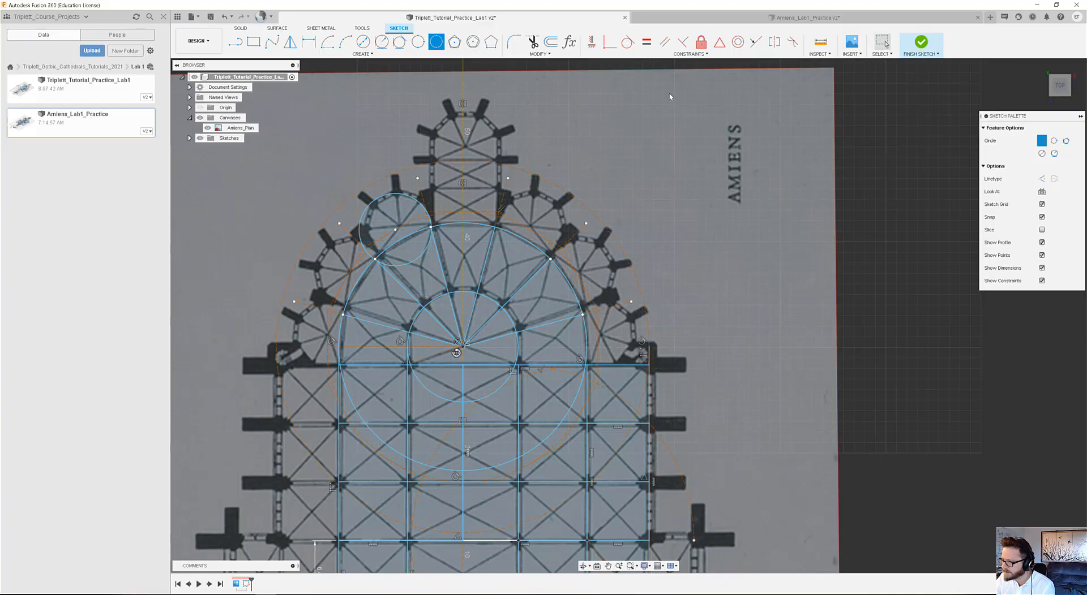
# Set up a circular pattern of the chapel circle around the apse centre with a quantity of 12.
pyautogui.click(377, 202)
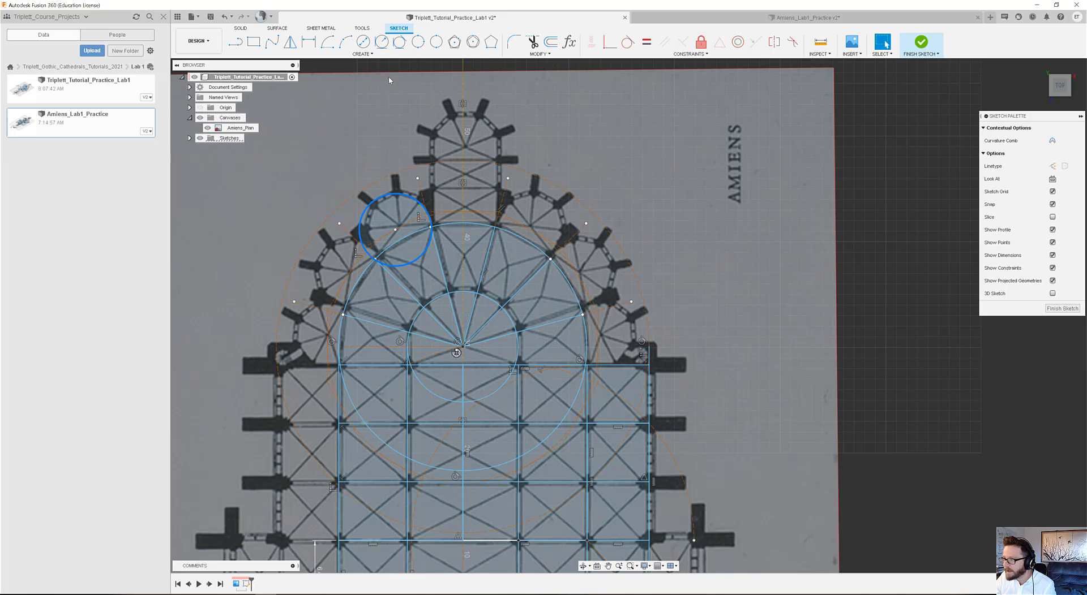
pyautogui.click(368, 54)
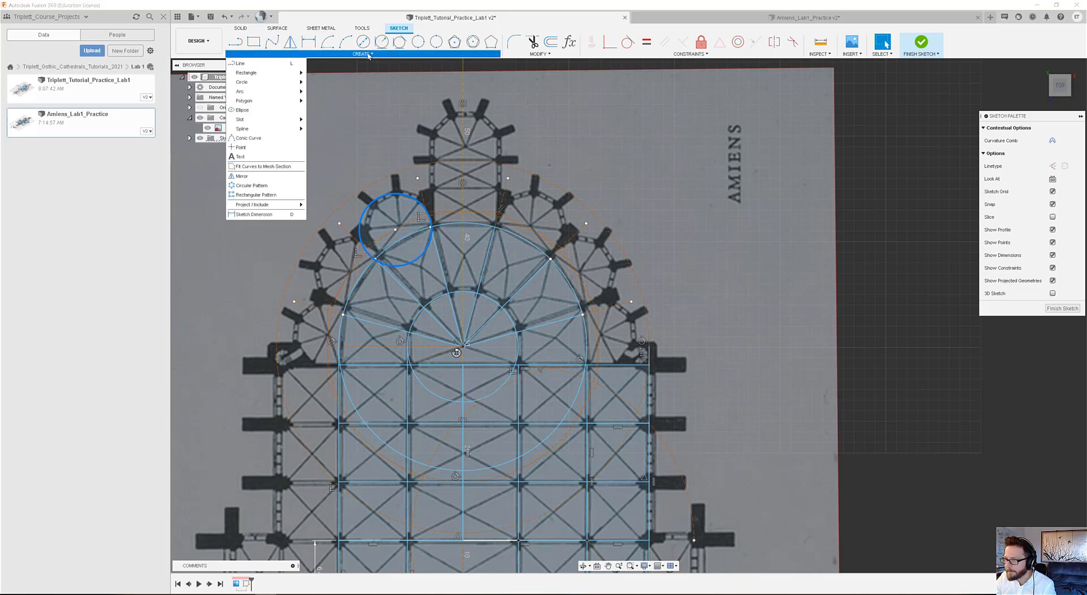
pyautogui.click(256, 185)
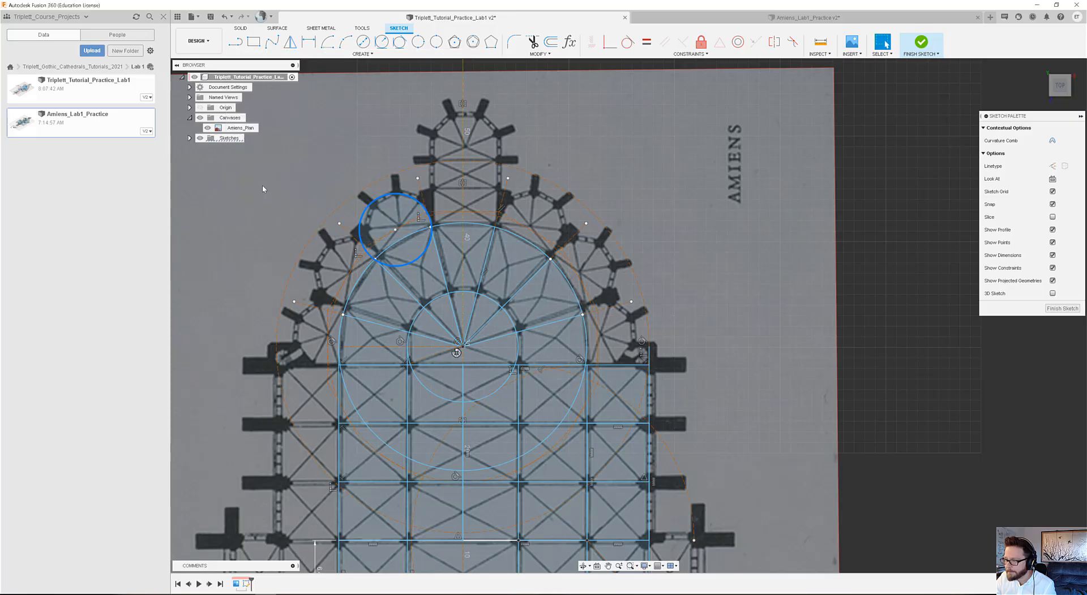
pyautogui.click(1038, 141)
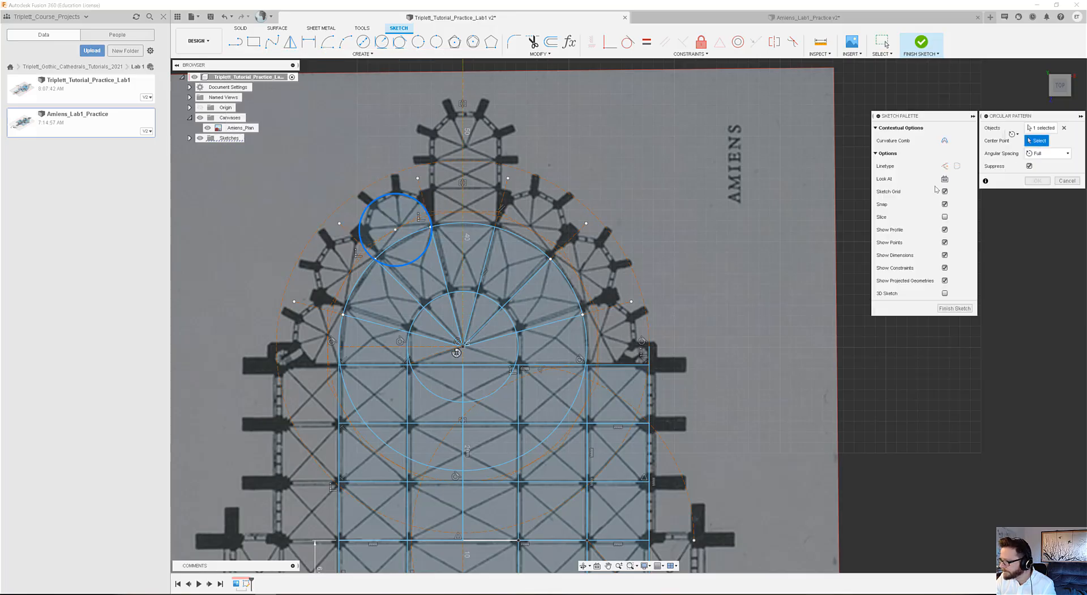
pyautogui.click(463, 344)
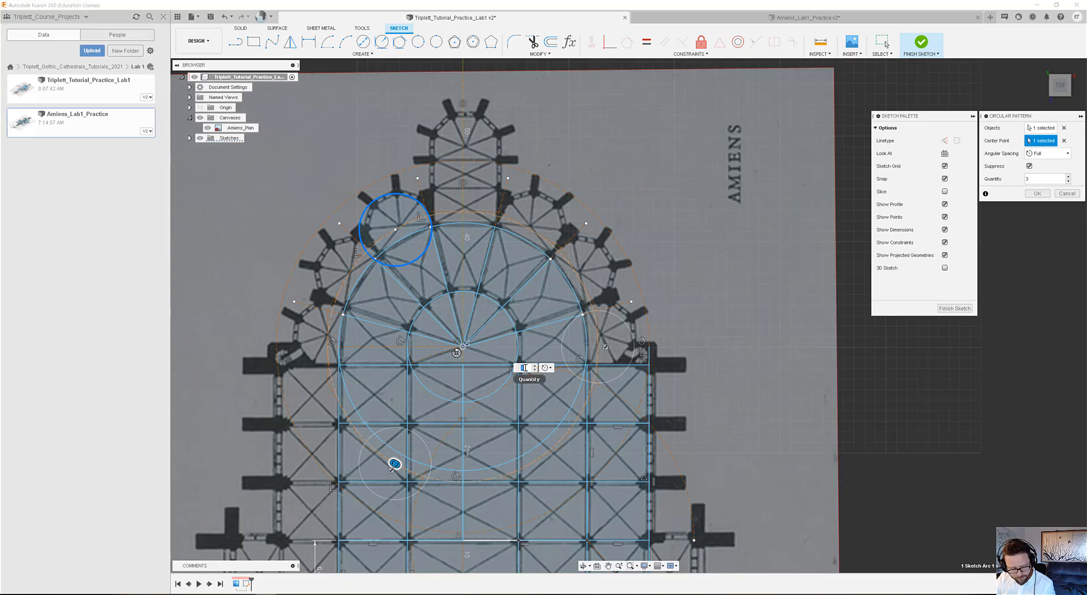
pyautogui.write('12')
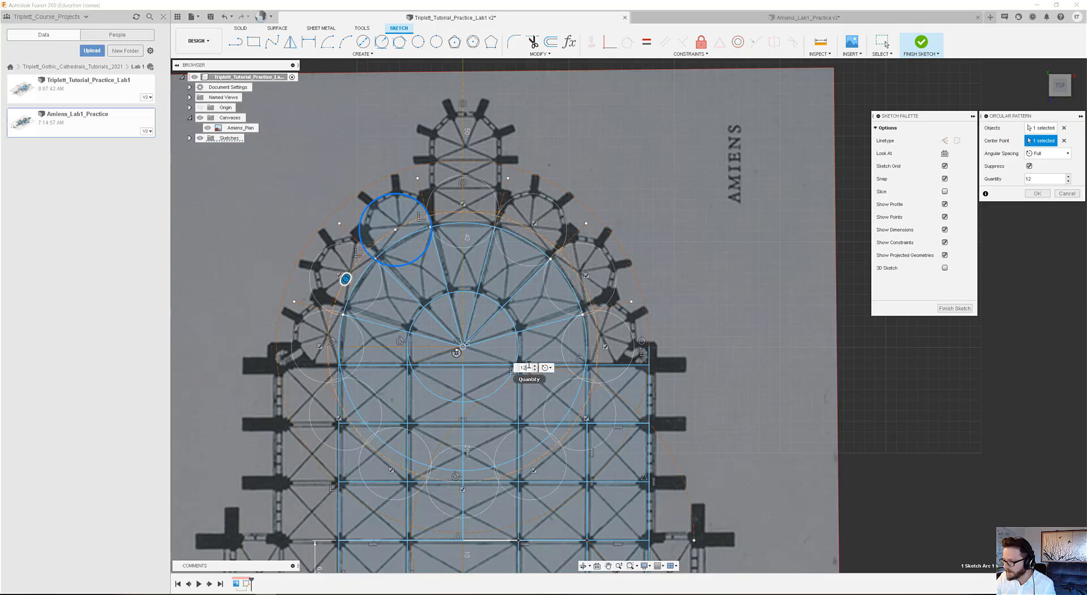
# Suppress the circle copies at the axial chapel and at the five lower positions, and apply the circular pattern.
pyautogui.click(464, 204)
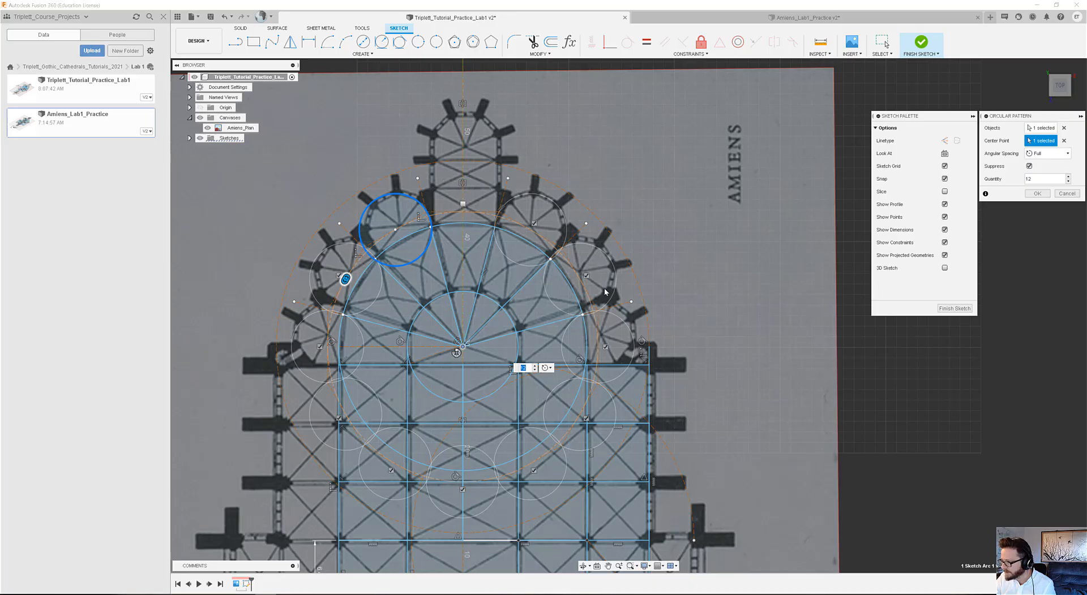
pyautogui.click(586, 418)
pyautogui.click(534, 471)
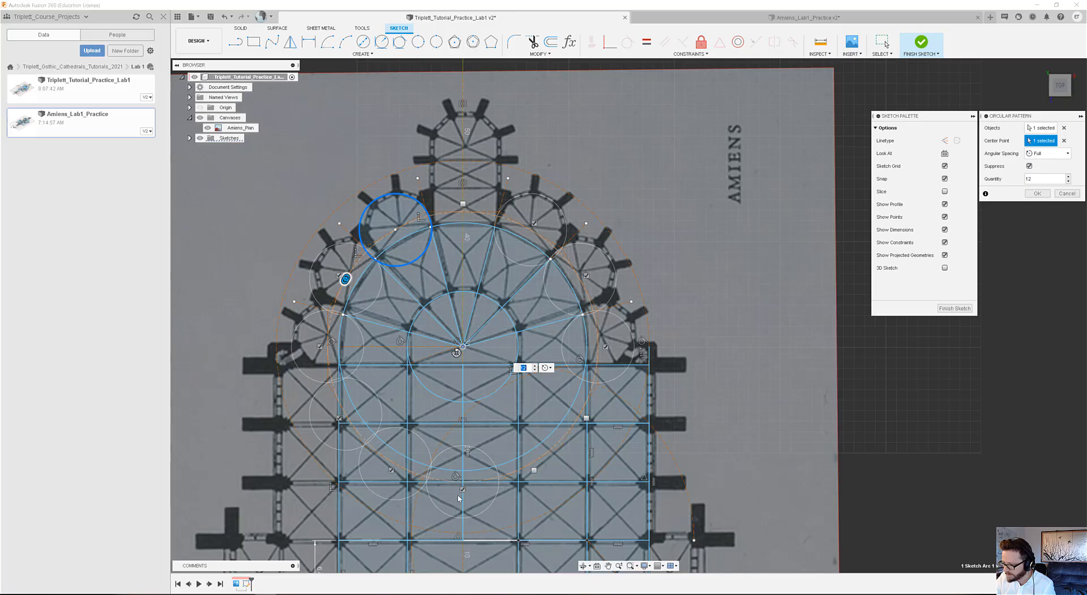
pyautogui.click(463, 490)
pyautogui.click(391, 470)
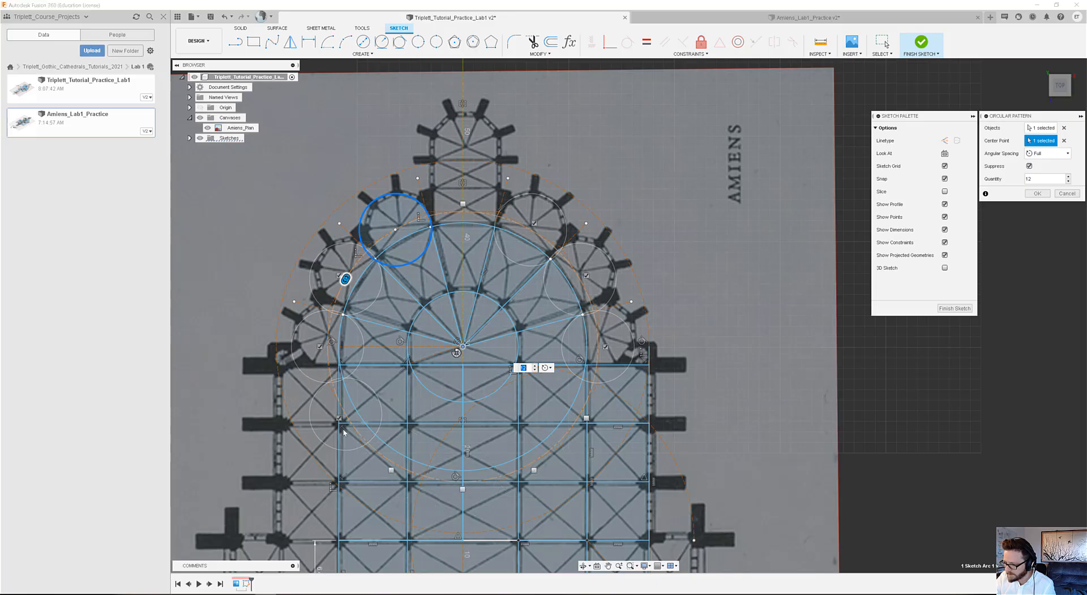
pyautogui.click(340, 418)
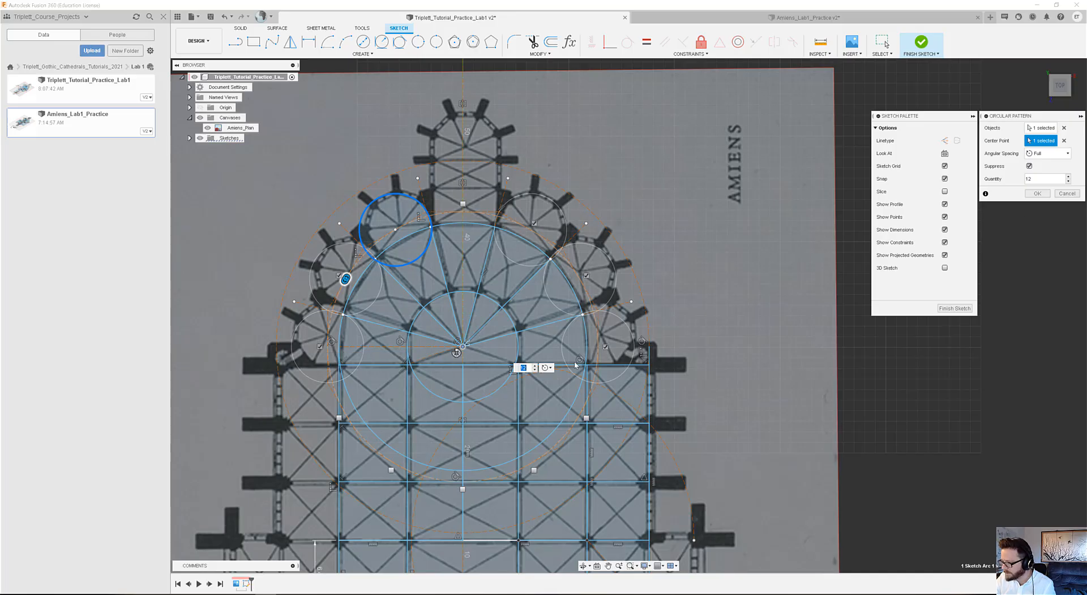
pyautogui.click(1038, 193)
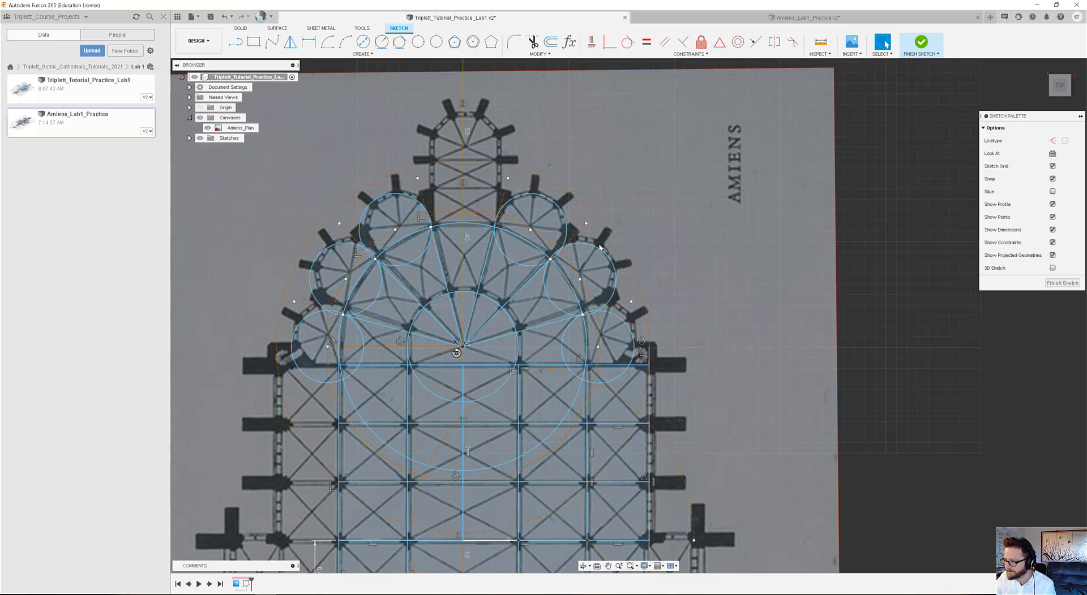
pyautogui.scroll(-5, 566, 254)
pyautogui.scroll(7, 436, 139)
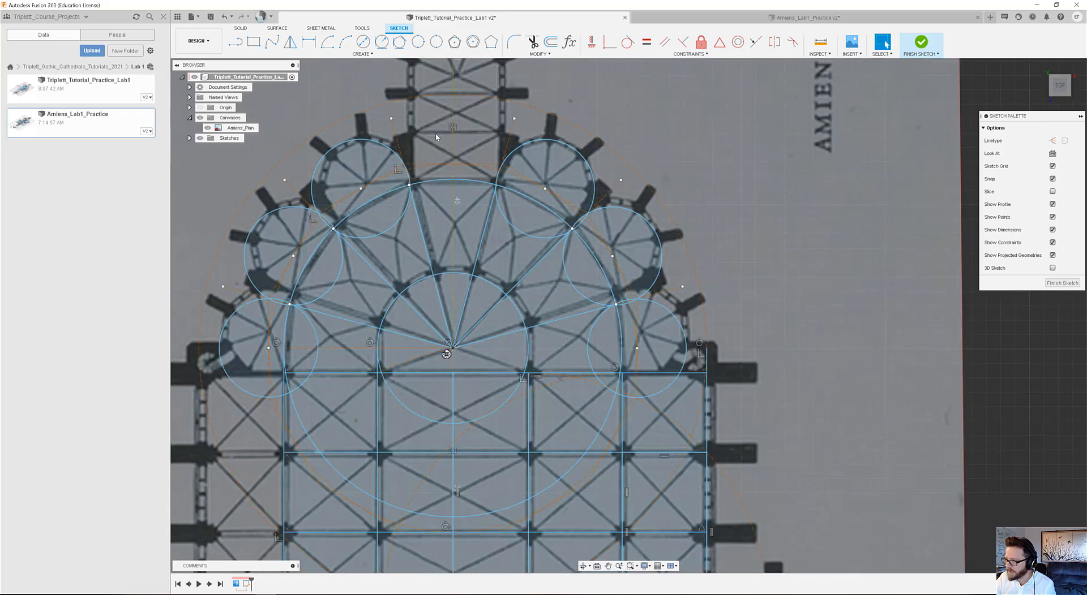
pyautogui.scroll(-4, 446, 133)
pyautogui.scroll(7, 446, 120)
pyautogui.moveTo(450, 141); pyautogui.dragTo(447, 240, button='middle')
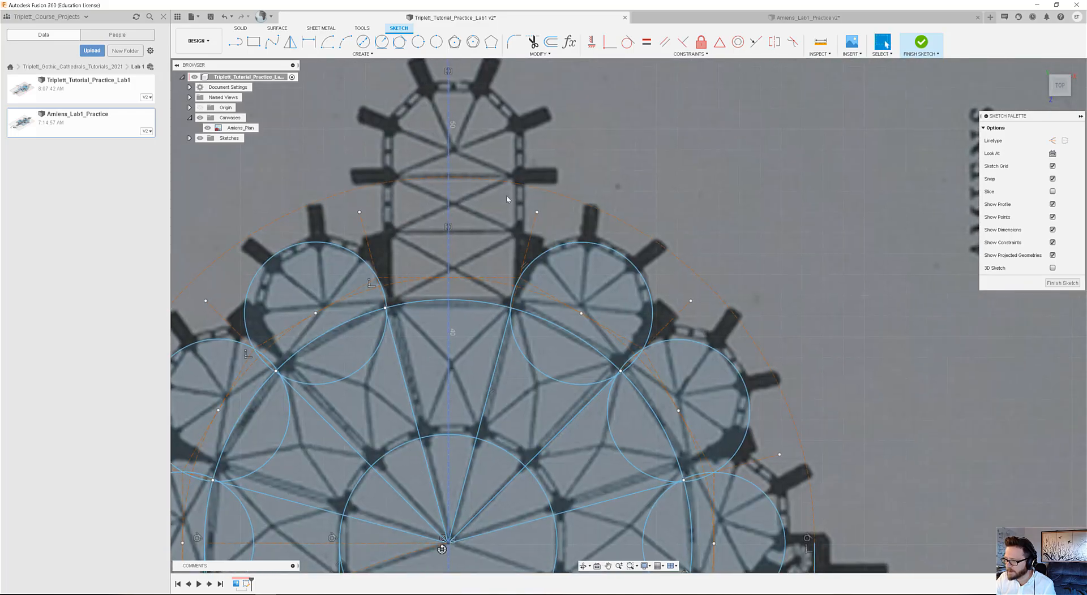
# Draw three connected lines outlining the axial chapel's straight bay, from the upper-left apse vertex up, across, and down to the upper-right vertex.
pyautogui.click(236, 42)
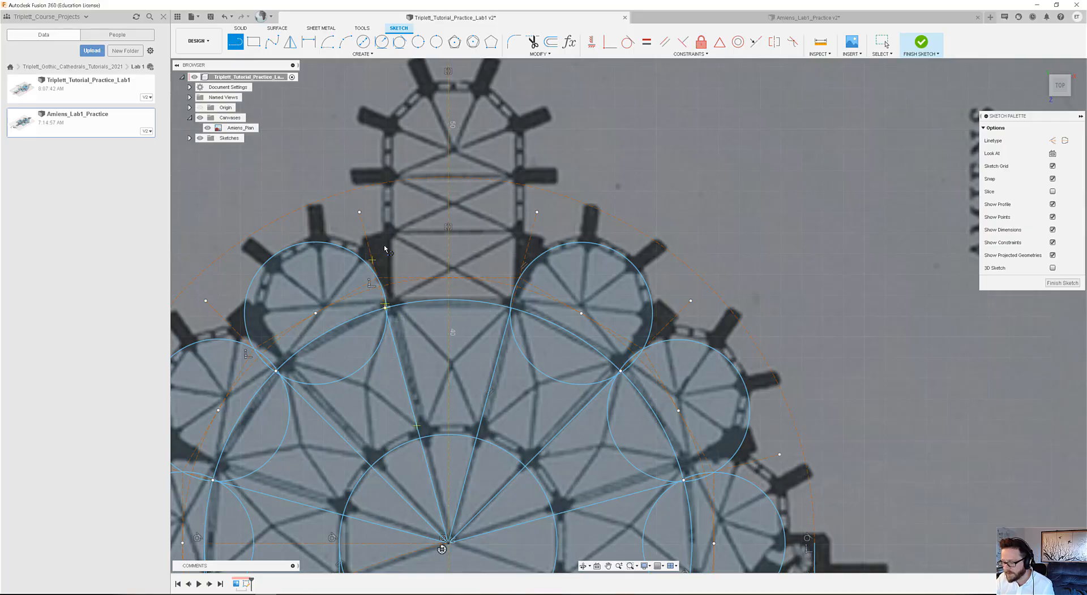
pyautogui.click(385, 306)
pyautogui.scroll(-3, 385, 317)
pyautogui.scroll(1, 386, 266)
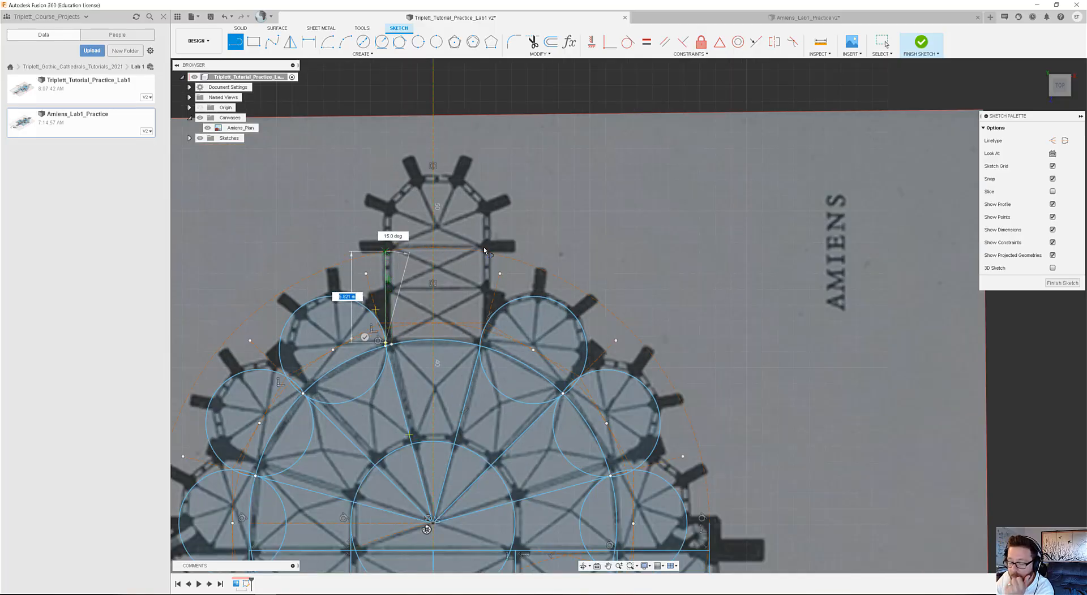
pyautogui.press('Escape')
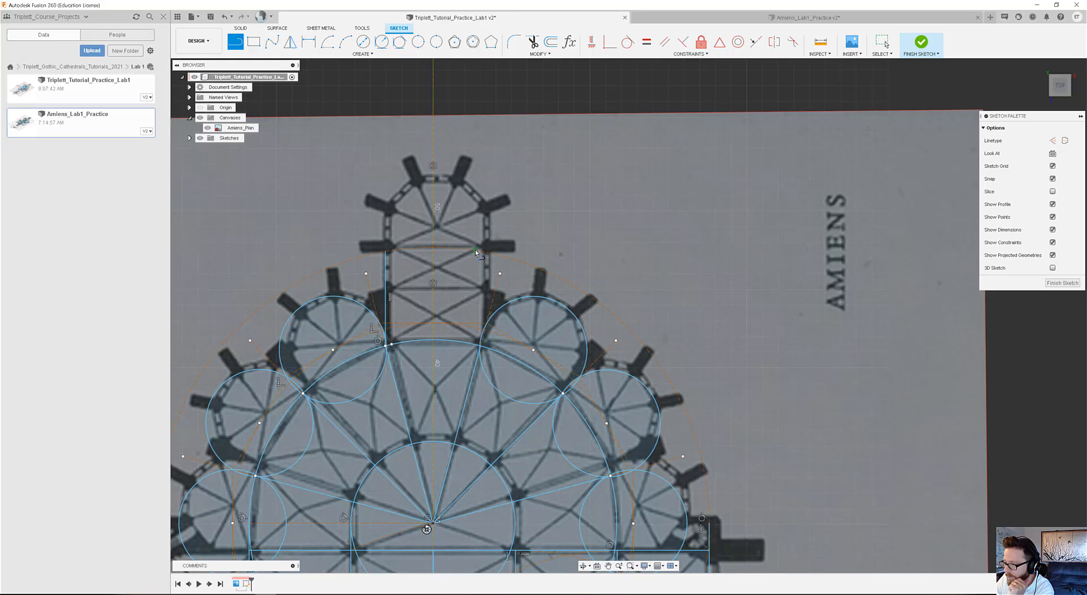
pyautogui.click(385, 252)
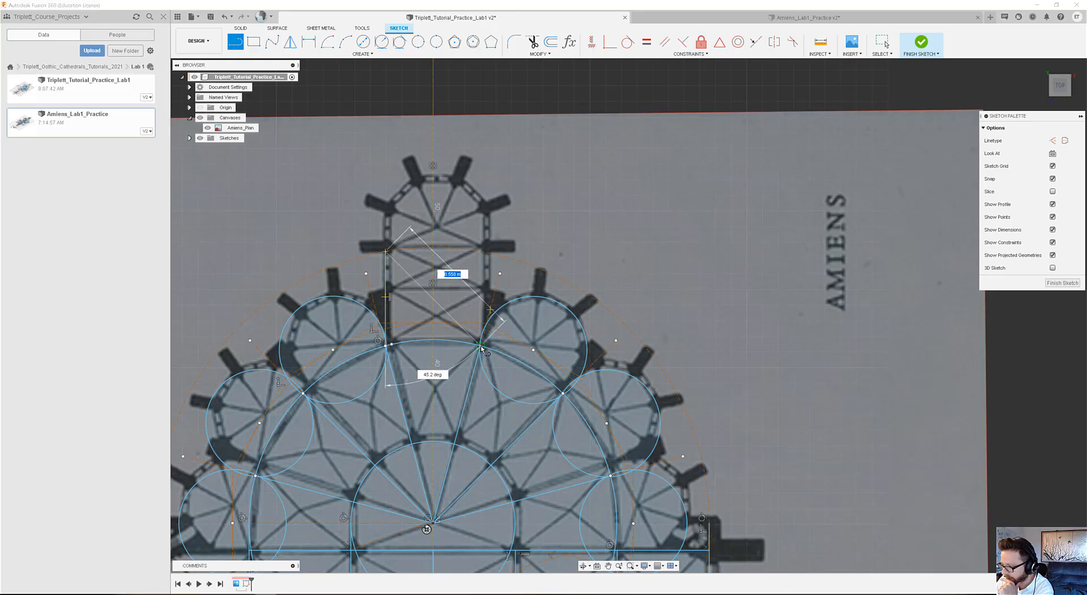
pyautogui.click(479, 252)
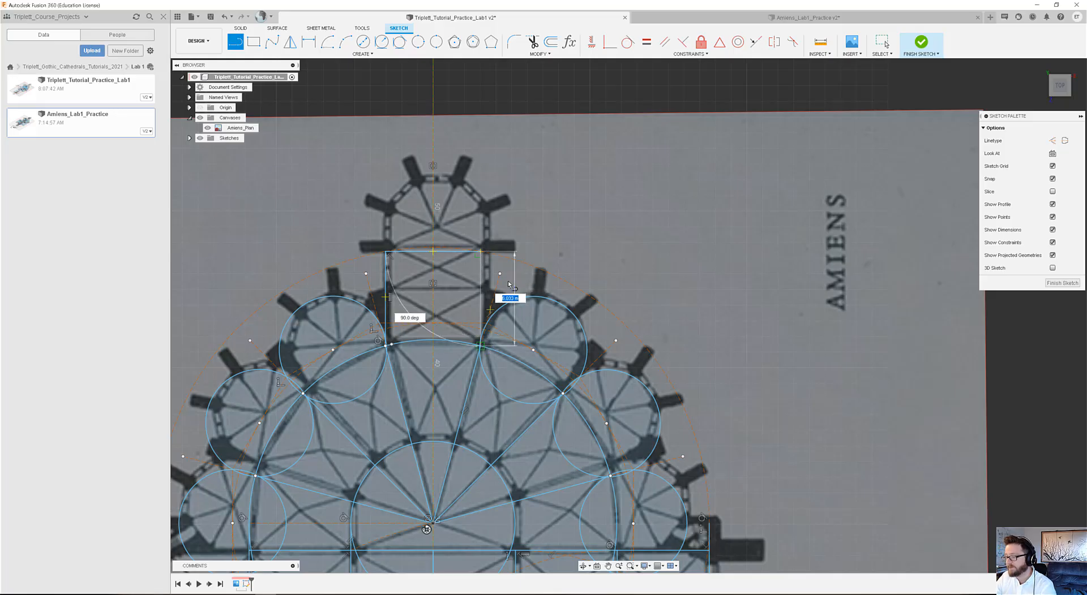
# Review the sketched apse, choir and transept geometry against the whole cathedral plan canvas.
pyautogui.scroll(-5, 522, 224)
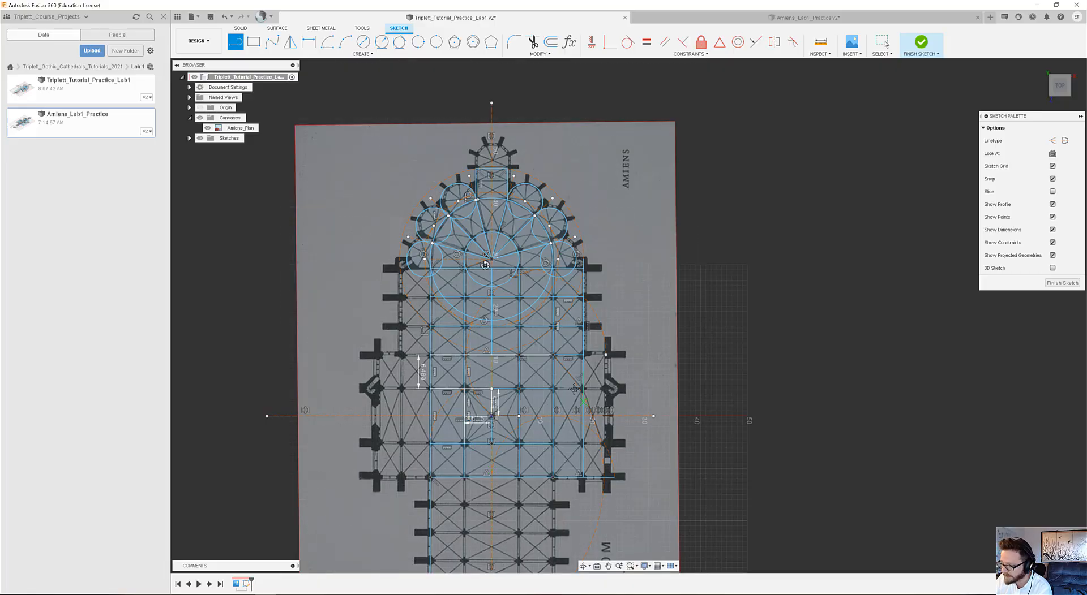
pyautogui.moveTo(572, 389); pyautogui.dragTo(533, 313, button='middle')
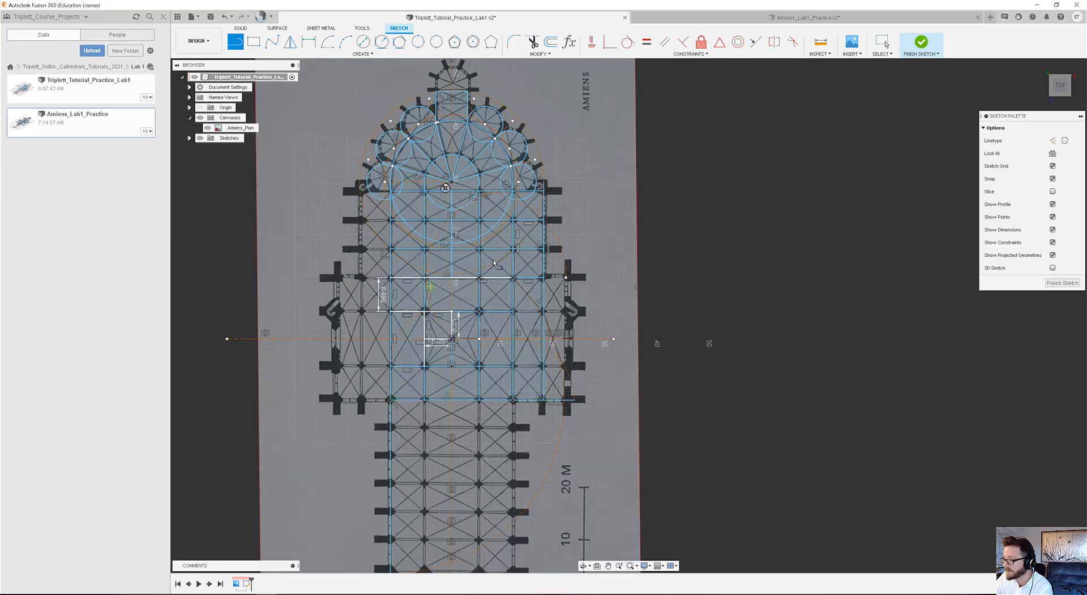
pyautogui.scroll(4, 498, 283)
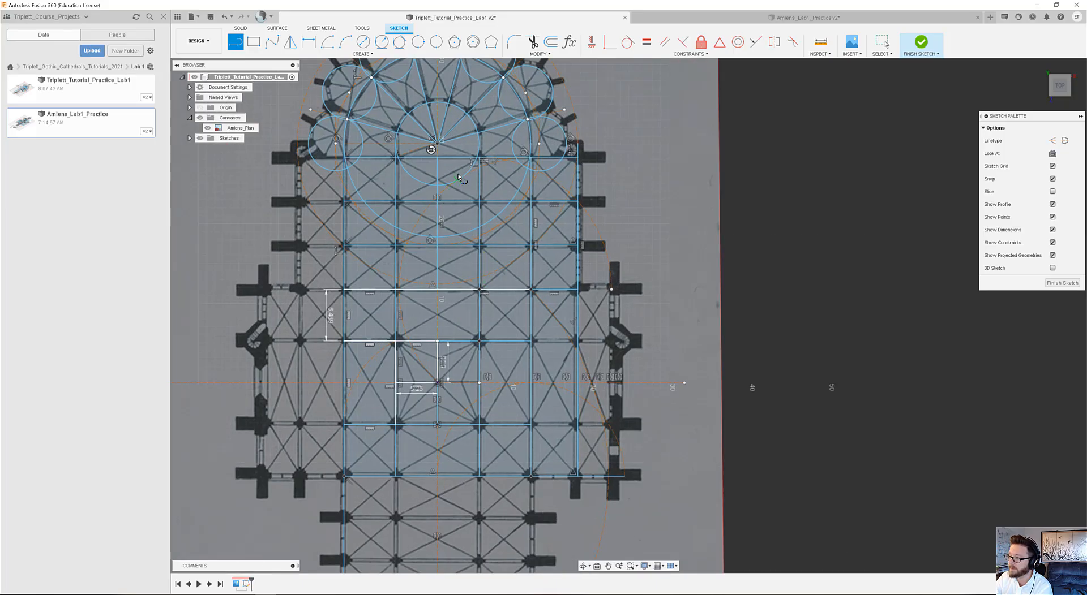
pyautogui.scroll(1, 494, 232)
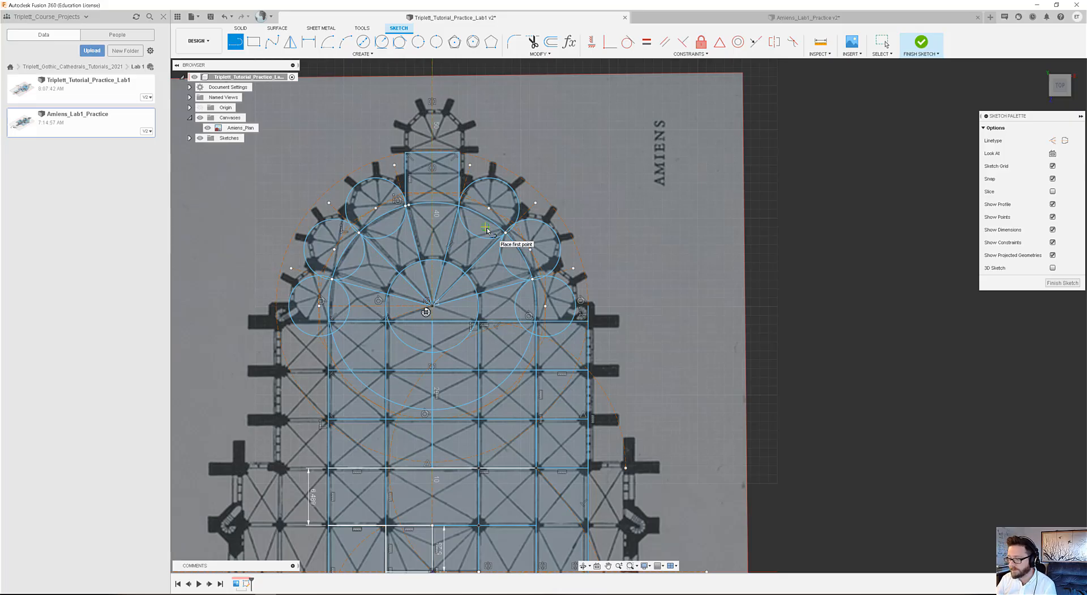
pyautogui.scroll(-5, 516, 213)
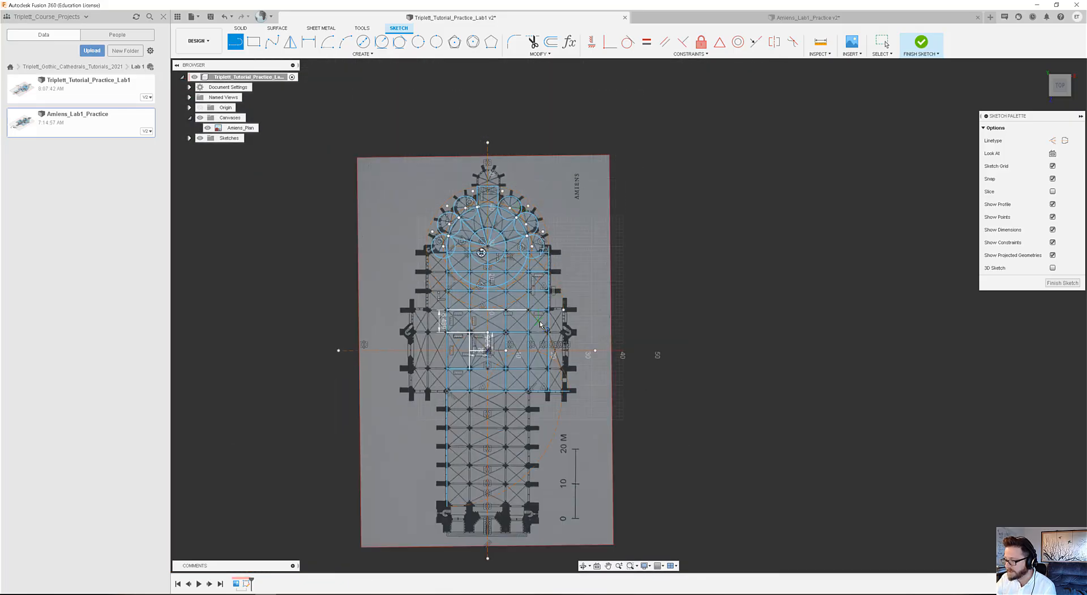
pyautogui.press('Escape')
pyautogui.moveTo(527, 273); pyautogui.dragTo(516, 230, button='middle')
pyautogui.press('l')
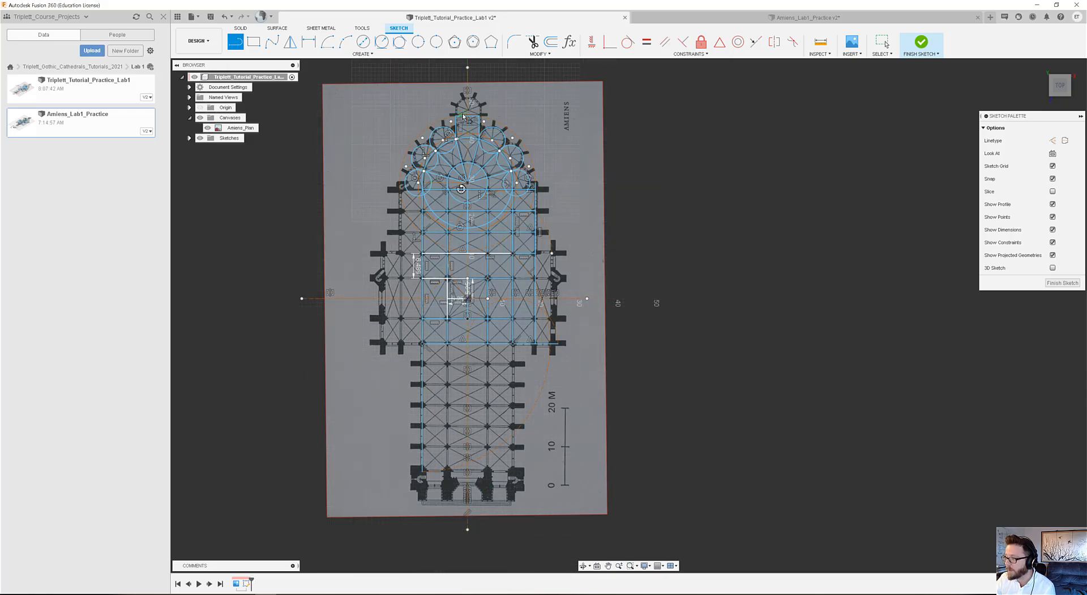
pyautogui.moveTo(467, 112)
pyautogui.mouseDown(button='middle')
pyautogui.moveTo(469, 169)
pyautogui.moveTo(463, 125)
pyautogui.mouseUp(button='middle')
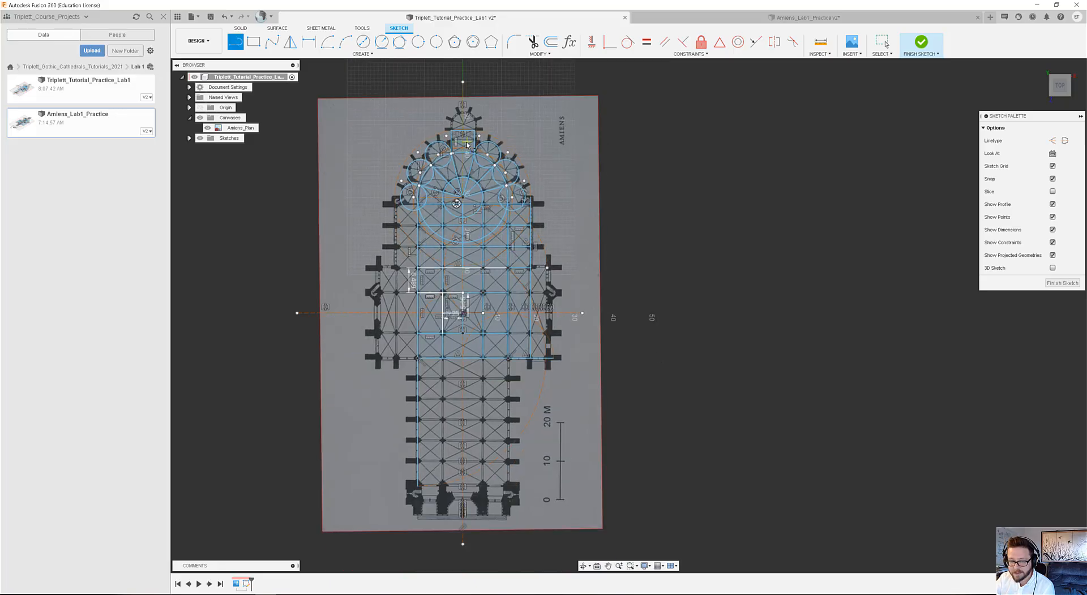